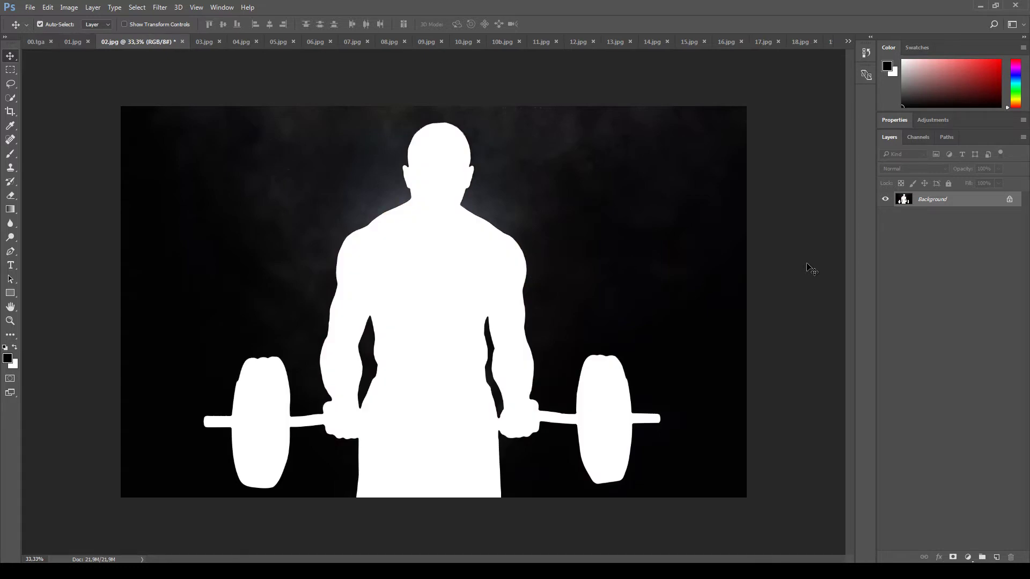
Review the weightlifter examples from 03.jpg through 10b.jpg, comparing the light directions and the coloured version.
key("ctrl+Tab")
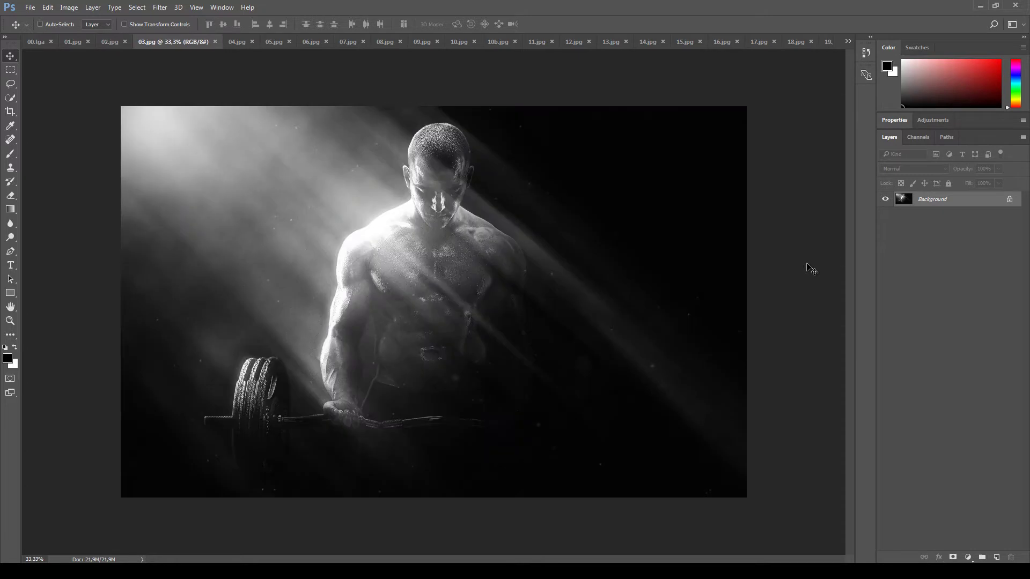
key("ctrl+Tab")
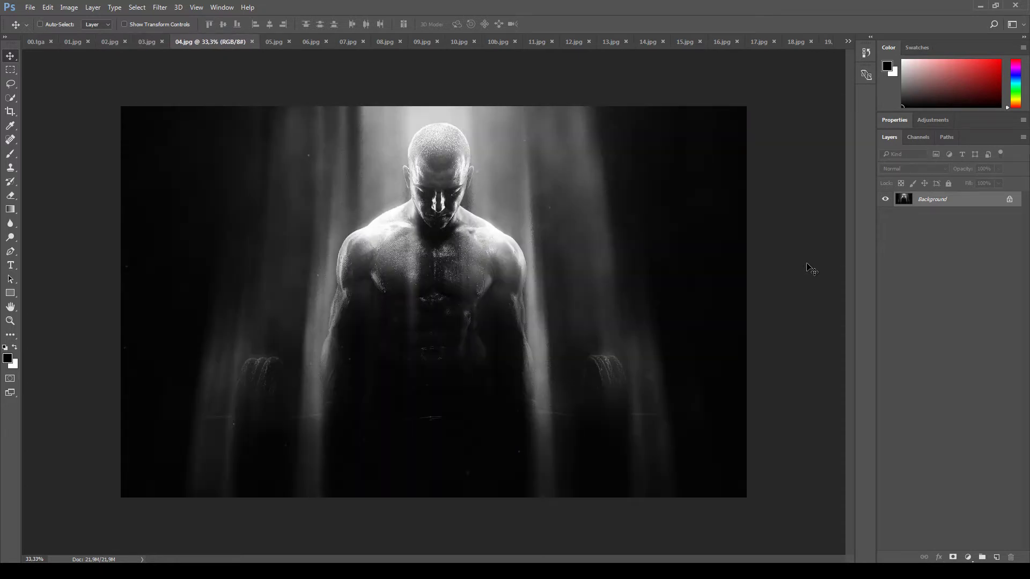
key("ctrl+Tab")
key("ctrl+Tab")
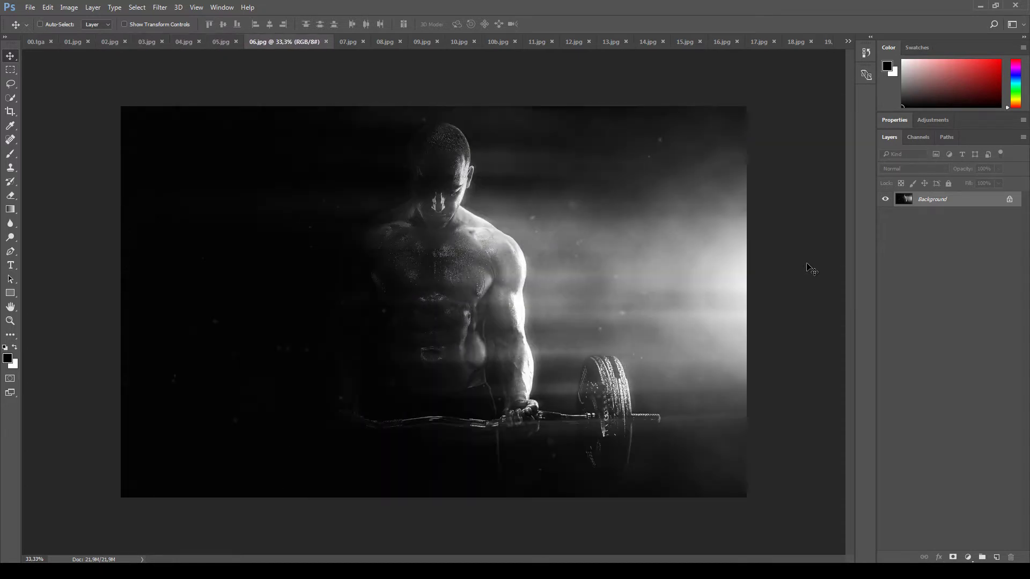
key("ctrl+Tab")
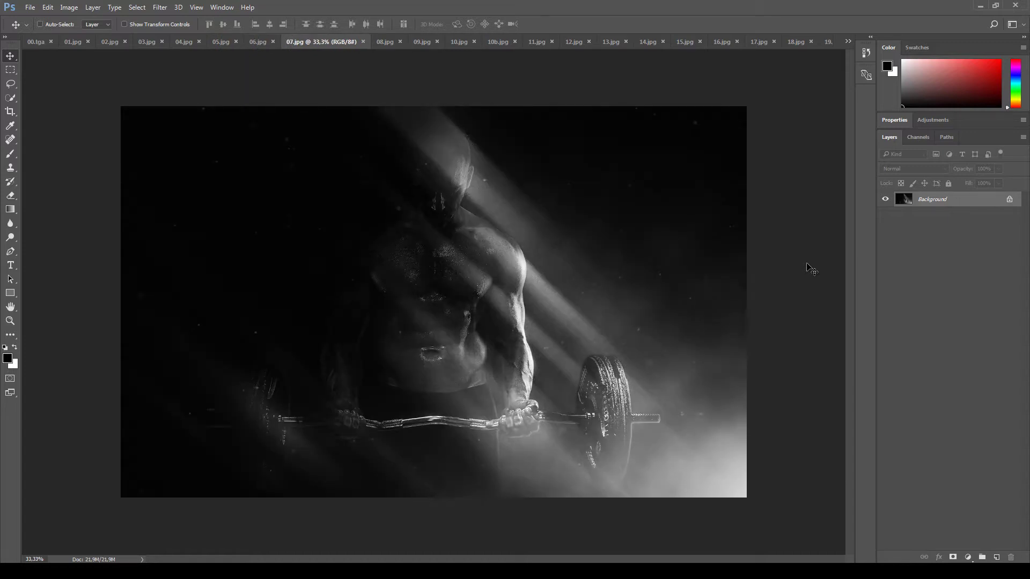
key("ctrl+Tab")
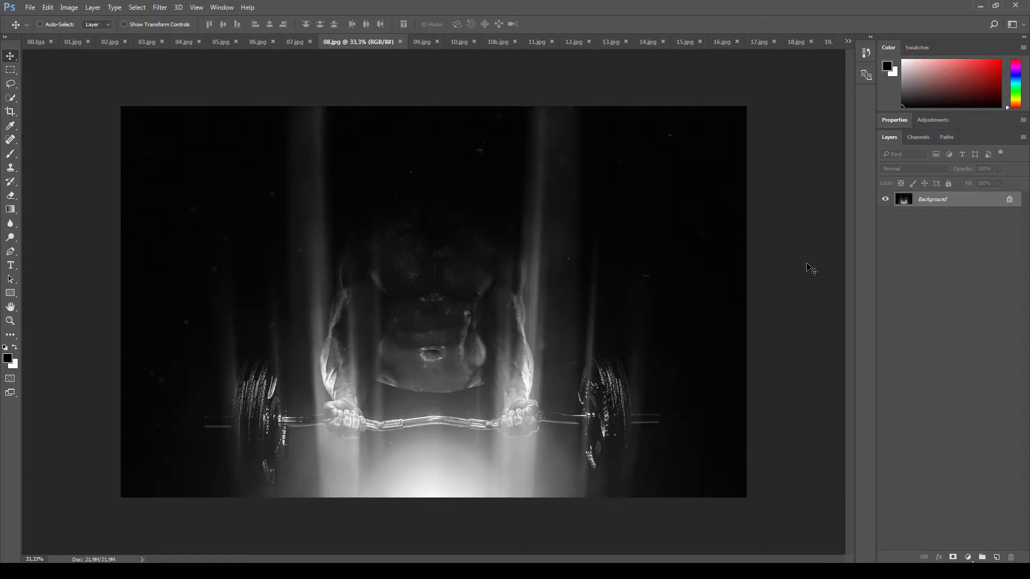
key("ctrl+Tab")
key("ctrl+Tab")
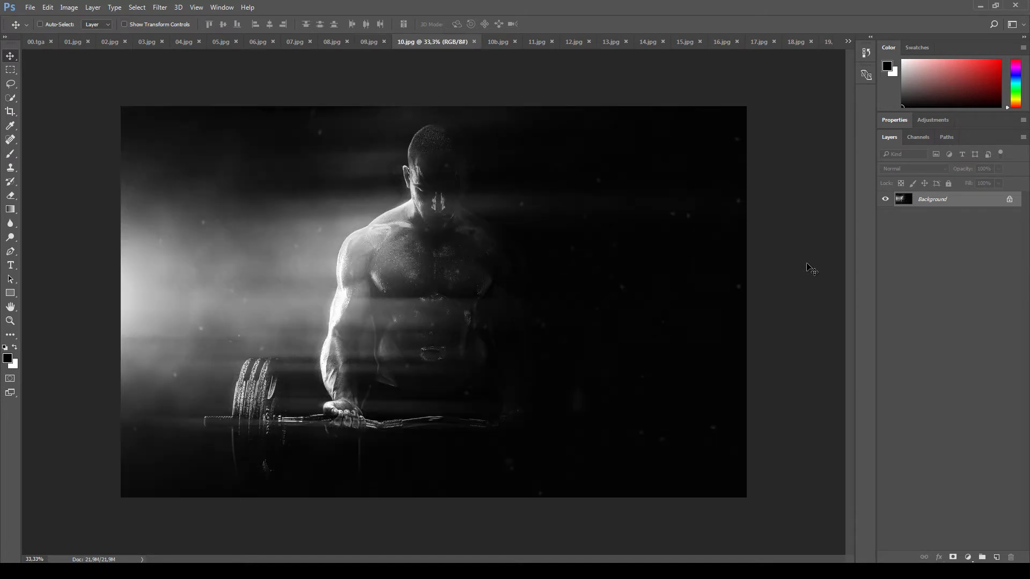
key("ctrl+Tab")
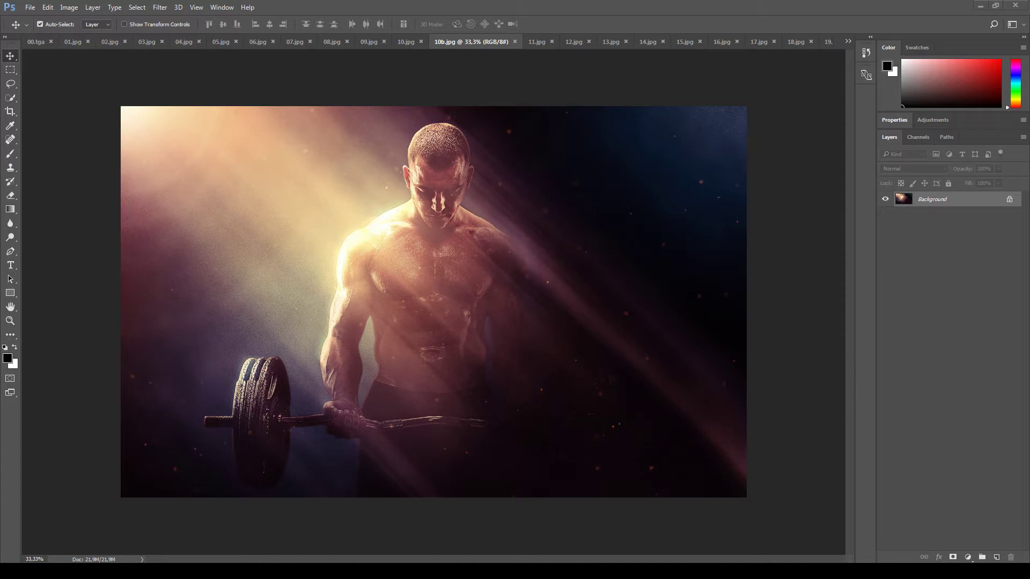
View the leaping ballet dancer images 11.jpg to 14.jpg, comparing the masked silhouette with the lit results.
key("ctrl+Tab")
key("ctrl+Tab")
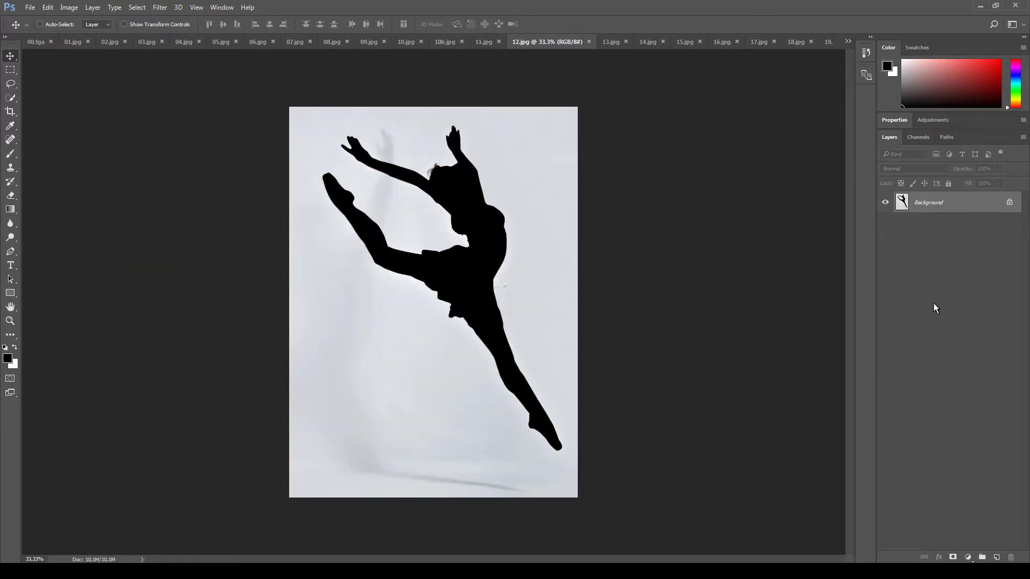
key("ctrl+Tab")
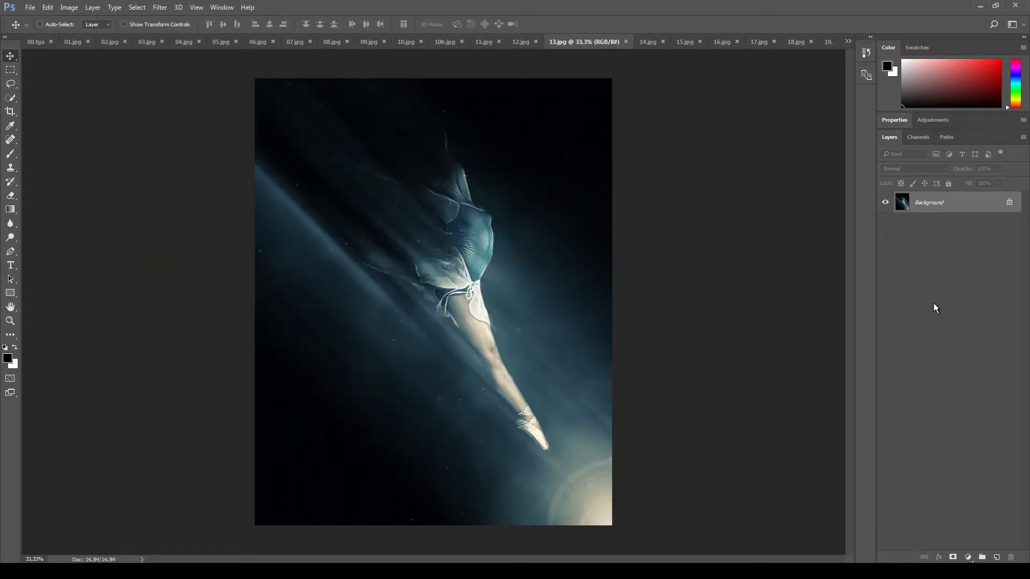
key("ctrl+Tab")
Compare the hooded dancer's photo, silhouette and lit result in 15.jpg to 17.jpg, inspecting the 17.jpg result up close.
key("ctrl+Tab")
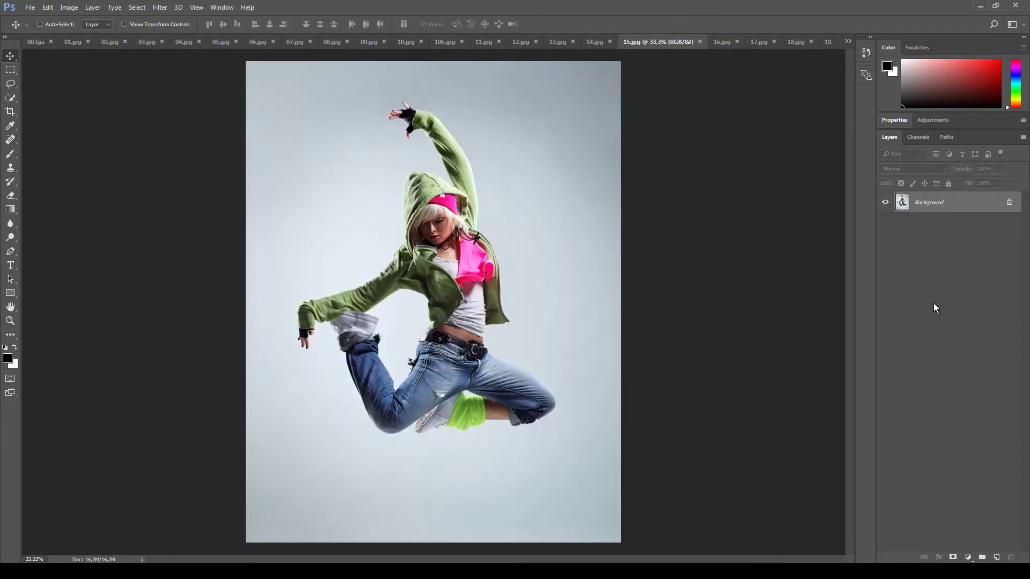
key("ctrl+Tab")
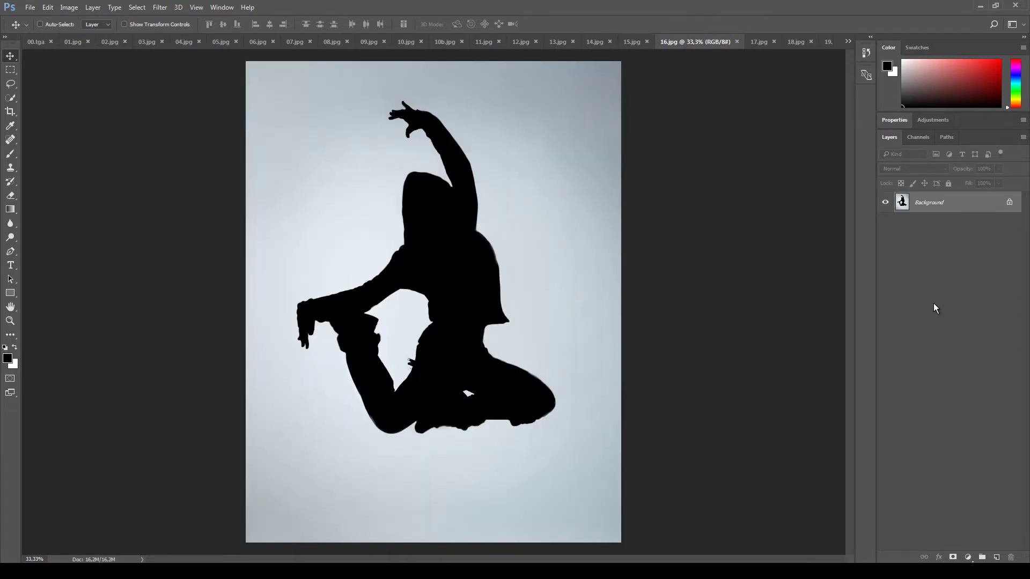
key("ctrl+Tab")
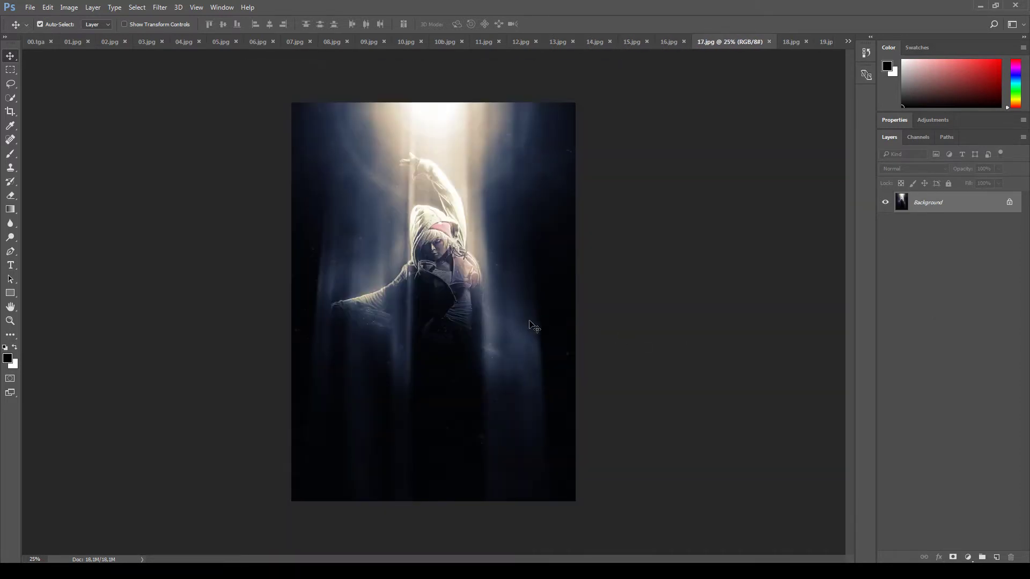
scroll(599, 340, "up", 3)
scroll(486, 308, "up", 2)
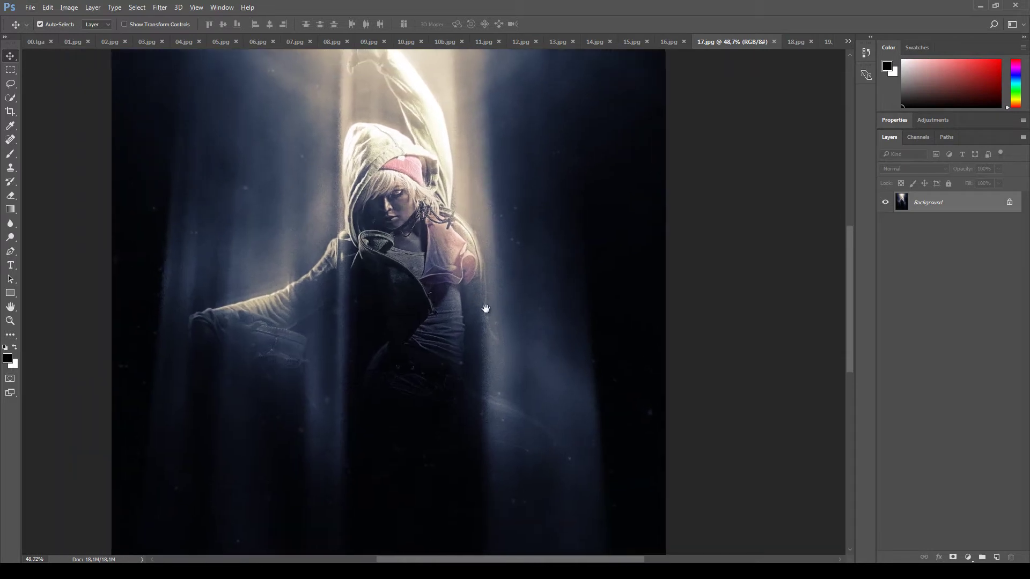
scroll(499, 319, "down", 3)
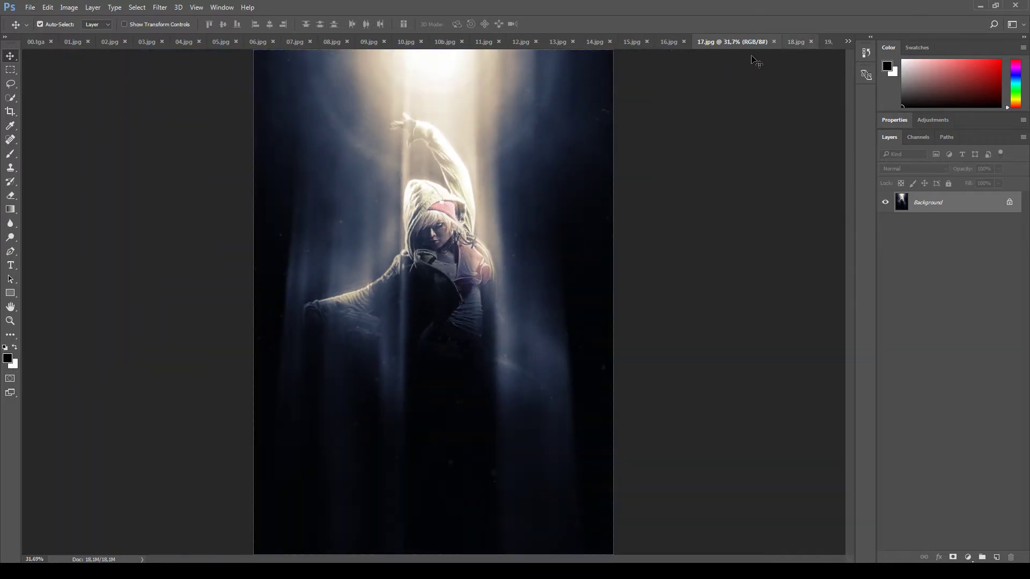
View the backward-leaning dancer set 18.jpg to 20.jpg, ending on the light-ray result.
key("ctrl+Tab")
key("ctrl+Tab")
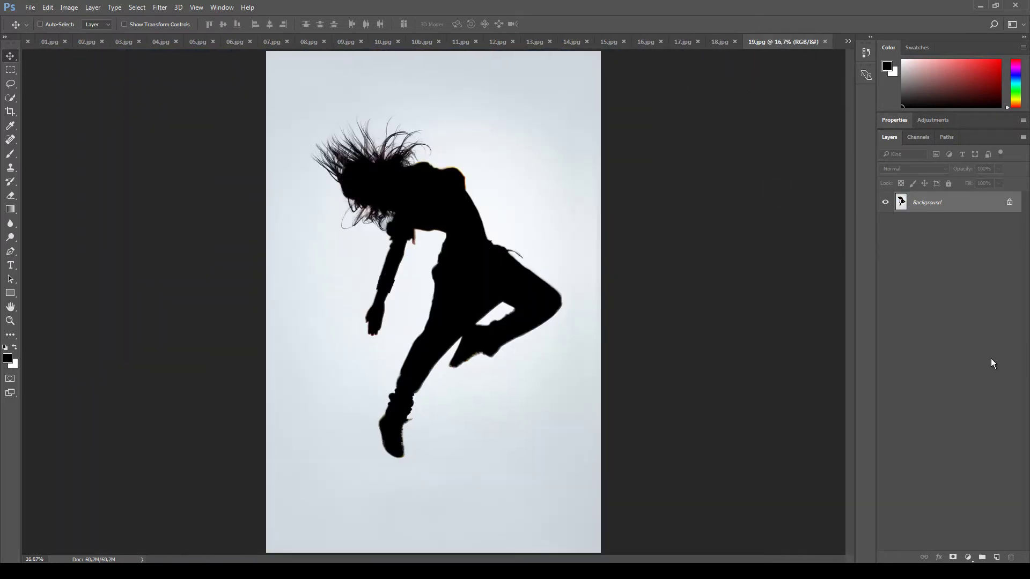
key("ctrl+Tab")
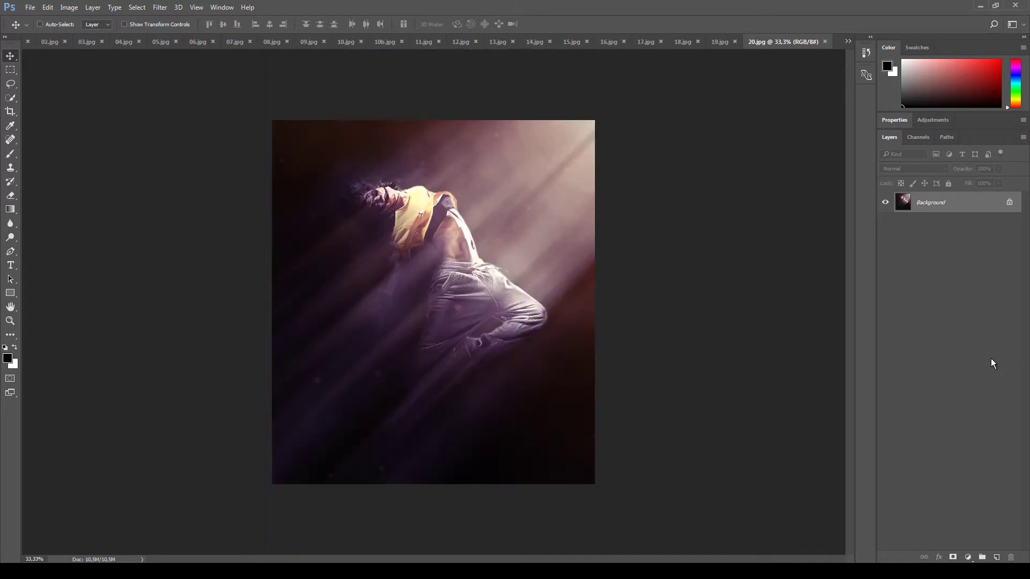
View the helmeted statues set 21.jpg to 23.jpg and examine the light rays in 23.jpg in detail.
key("ctrl+Tab")
key("ctrl+Tab")
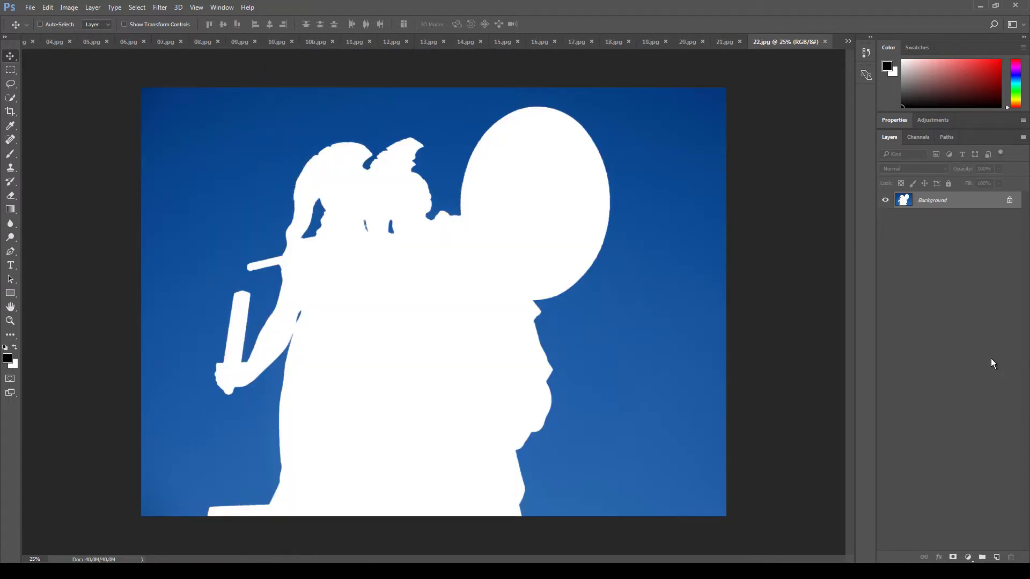
key("ctrl+Tab")
key("ctrl+plus")
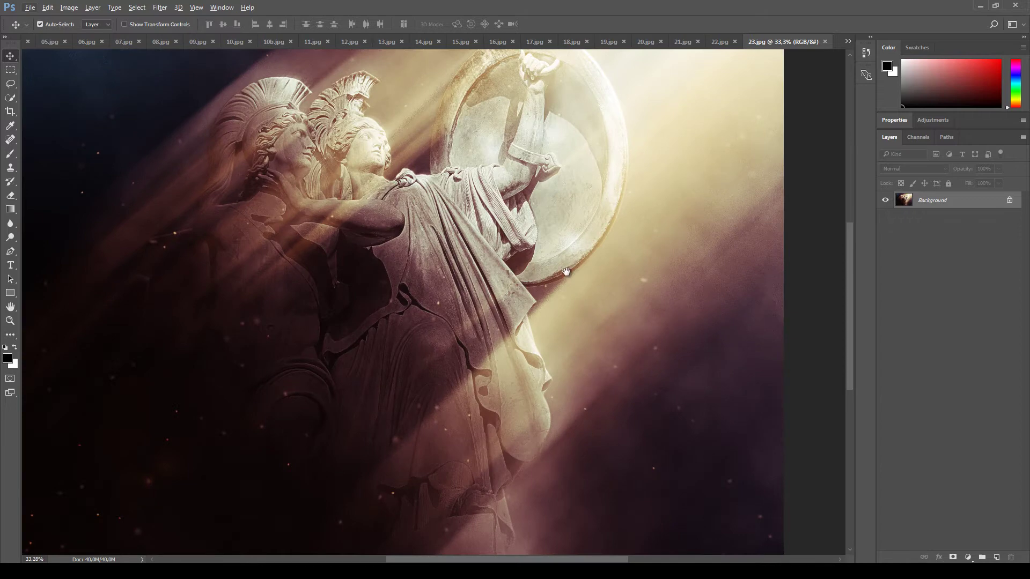
scroll(566, 272, "up", 3)
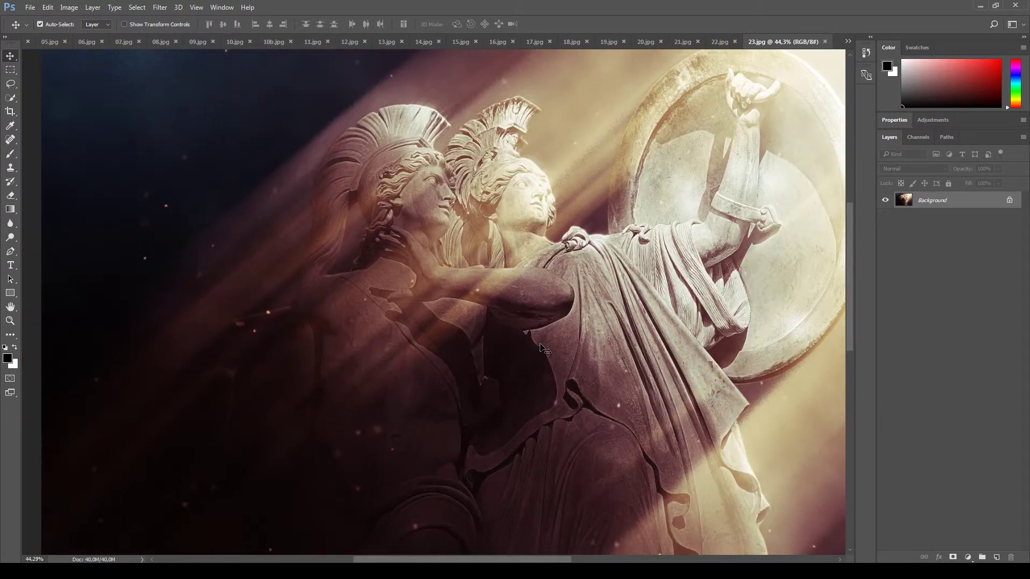
key("ctrl+minus")
Compare the old house images 24.jpg to 27.jpg, examining the purple-lit version in 26.jpg in detail.
key("ctrl+Tab")
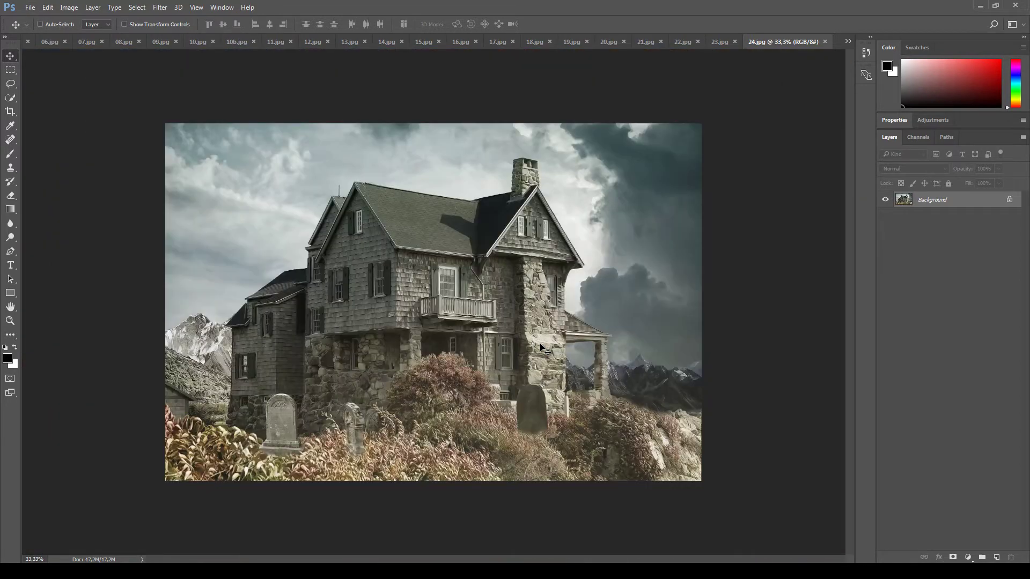
key("ctrl+Tab")
key("ctrl+Tab")
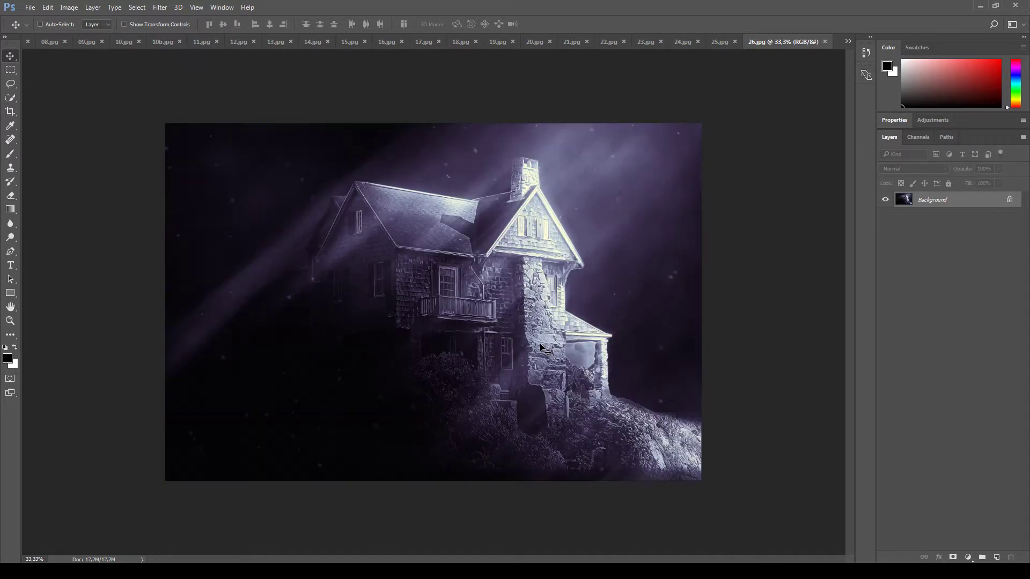
scroll(543, 349, "up", 2)
scroll(590, 289, "down", 1)
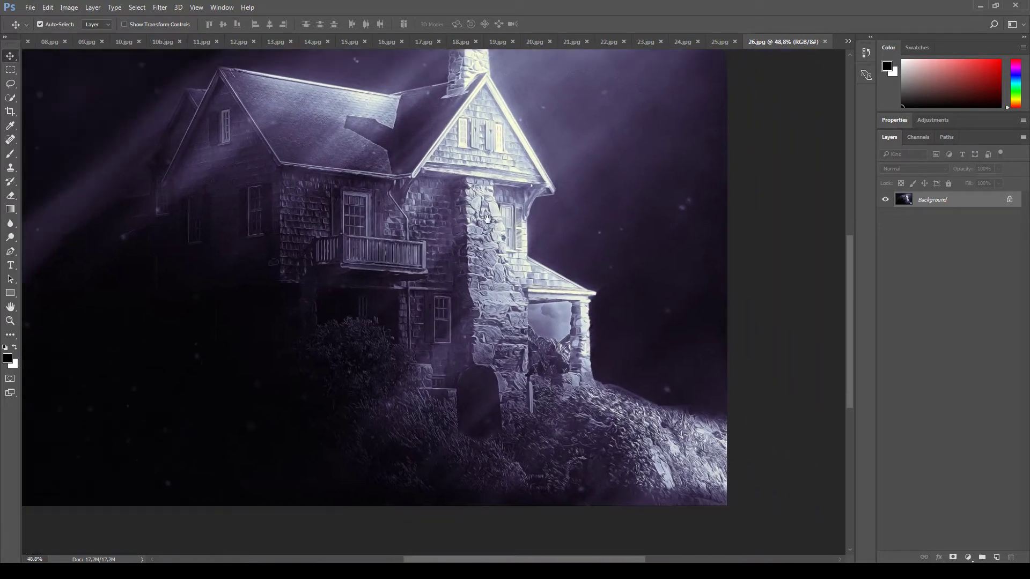
scroll(596, 287, "up", 1)
key("ctrl")
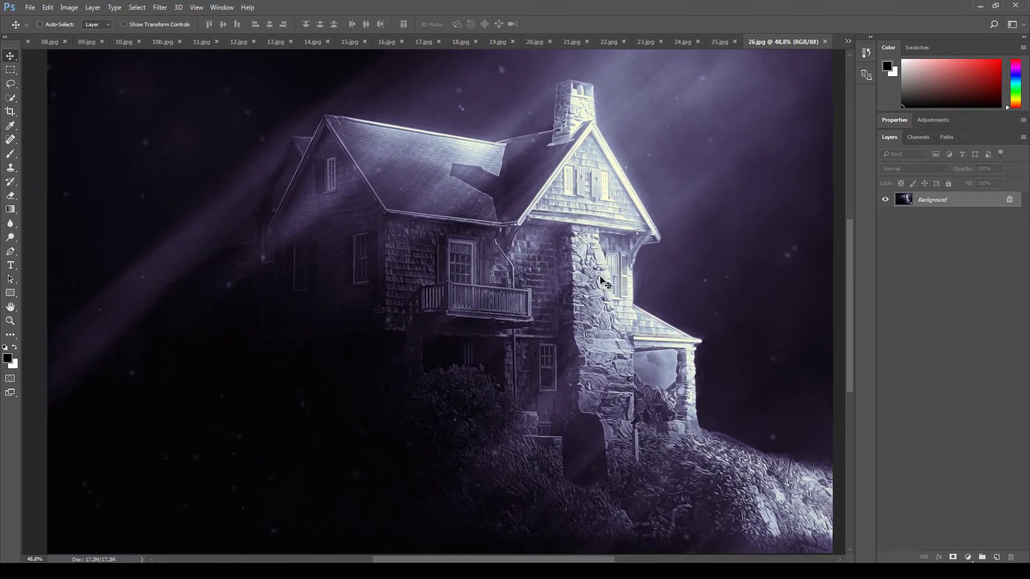
key("ctrl+Tab")
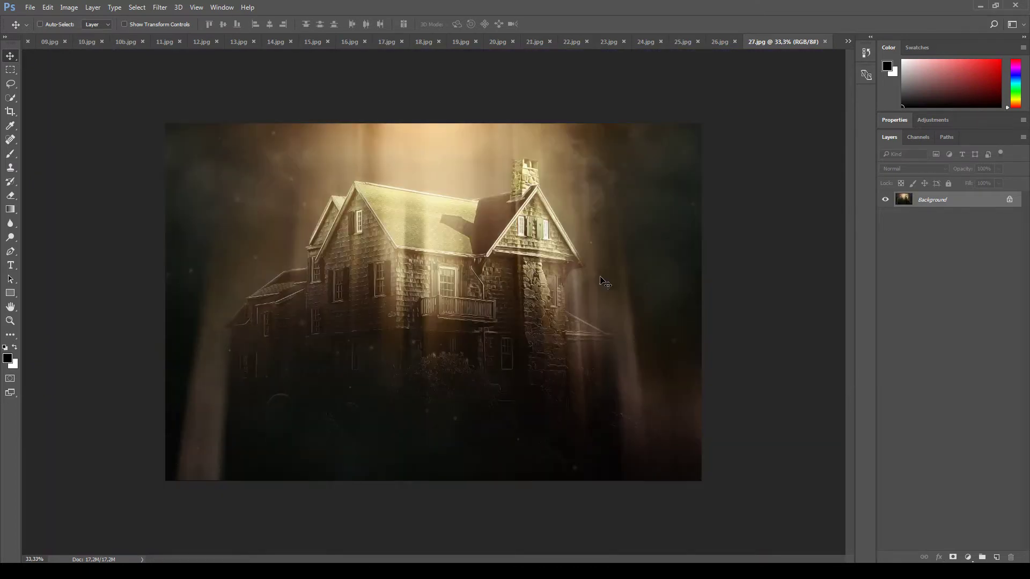
View the dancing couple set 28.jpg to 31.jpg, comparing the masked figures with the lit results.
key("ctrl+Tab")
key("ctrl+Tab")
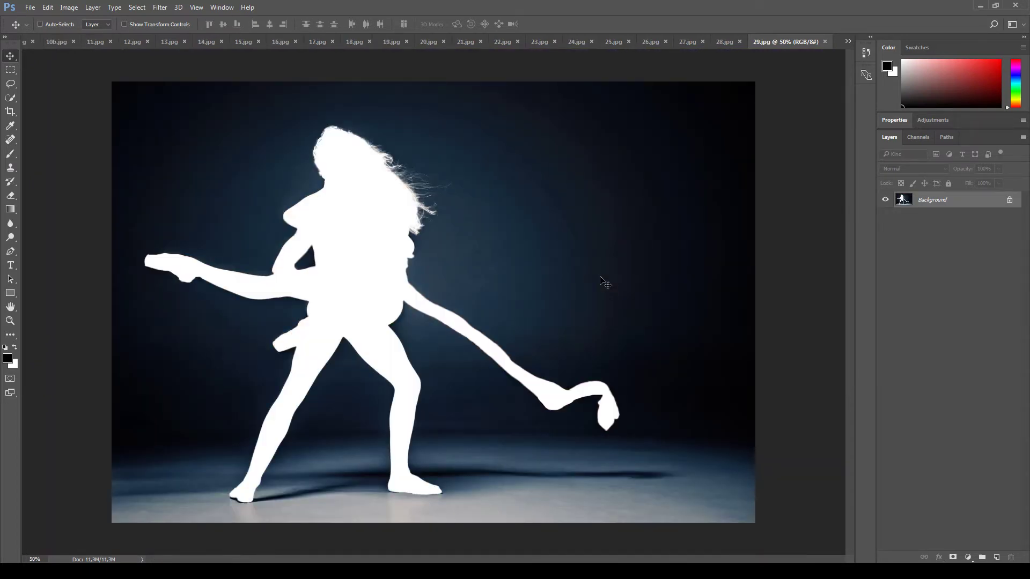
key("ctrl+Tab")
key("ctrl+Tab")
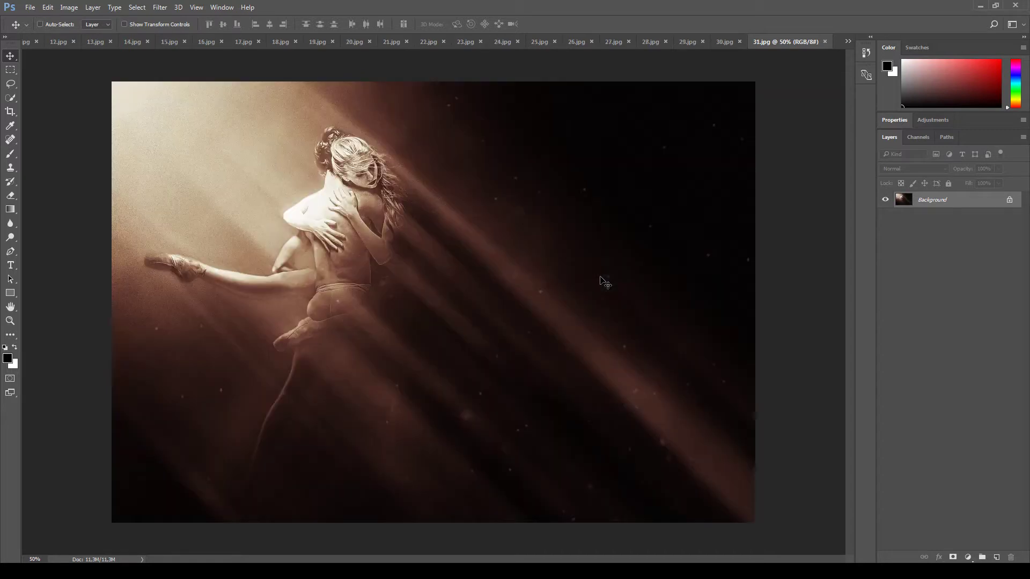
Compare the motorcycle images from 32.jpg to 37.jpg, inspecting the final coloured light-ray result in 37.jpg up close.
key("ctrl+Tab")
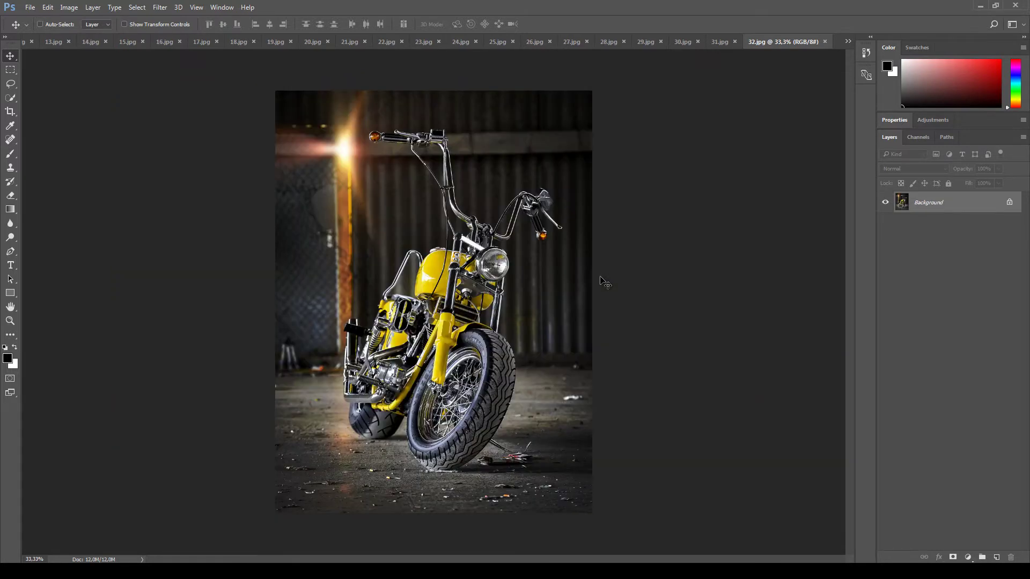
key("ctrl+Tab")
key("ctrl+Tab")
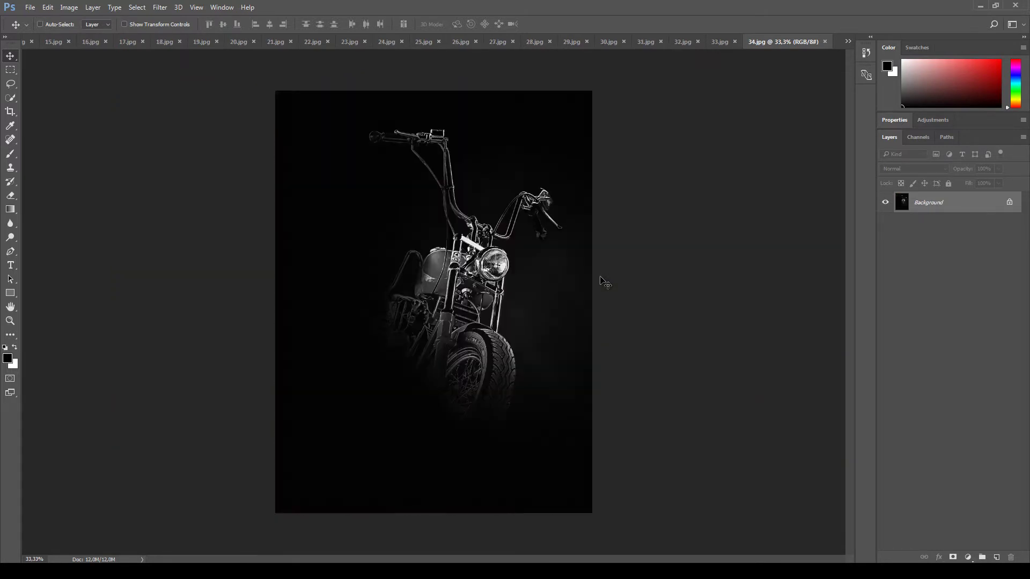
key("ctrl+Tab")
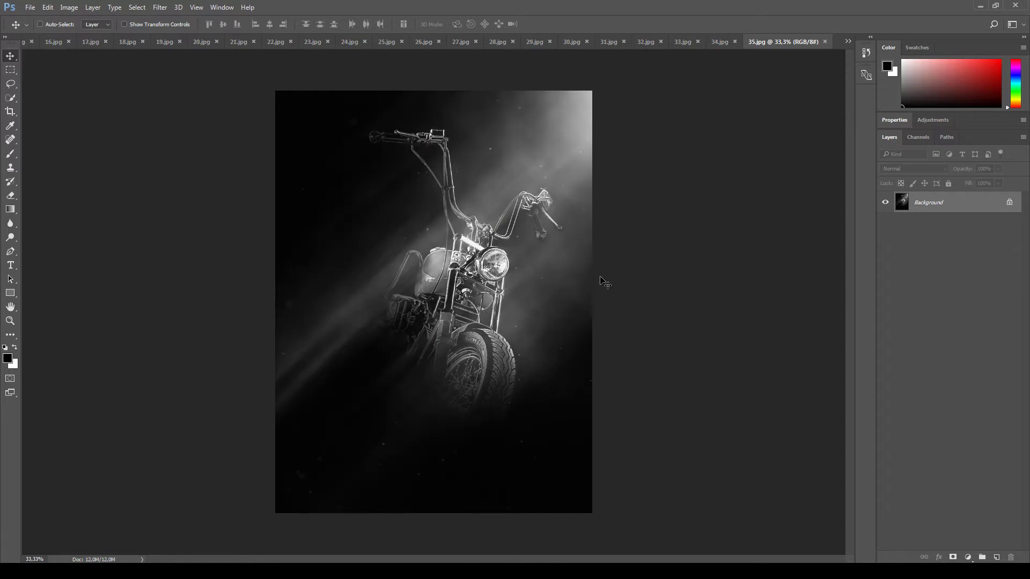
key("ctrl+Tab")
key("ctrl+0")
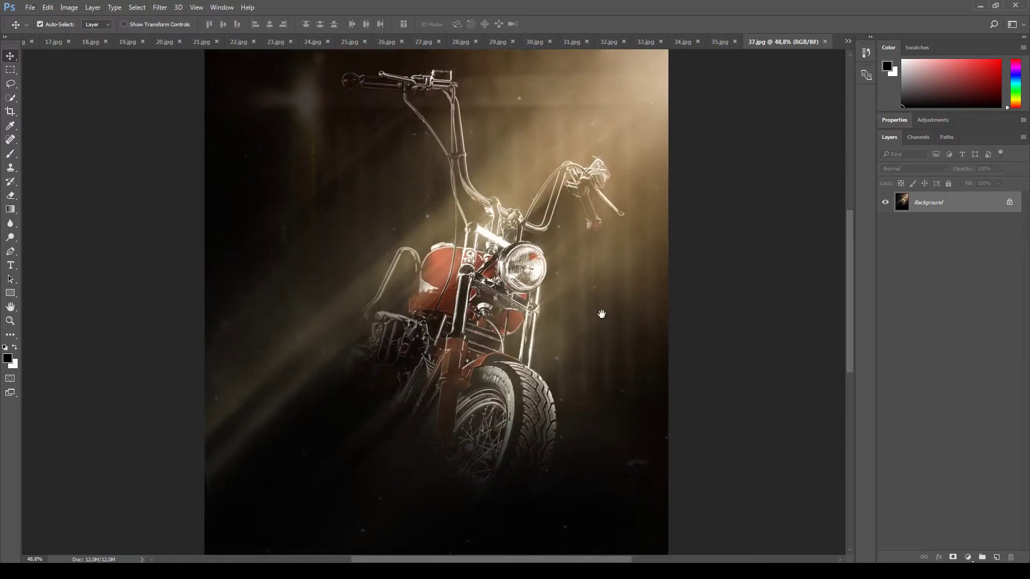
left_click_drag(602, 315, 552, 392)
scroll(566, 285, "up", 2)
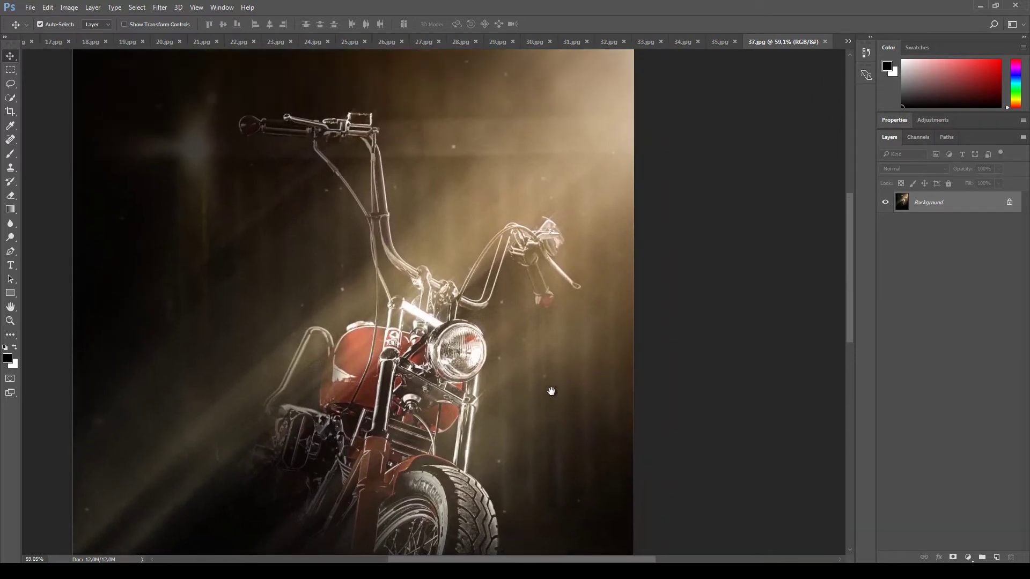
View the sword-carrying woman set 38.jpg to 41.jpg, examining the light-ray result in 40.jpg in detail.
key("ctrl+Tab")
key("ctrl+Tab")
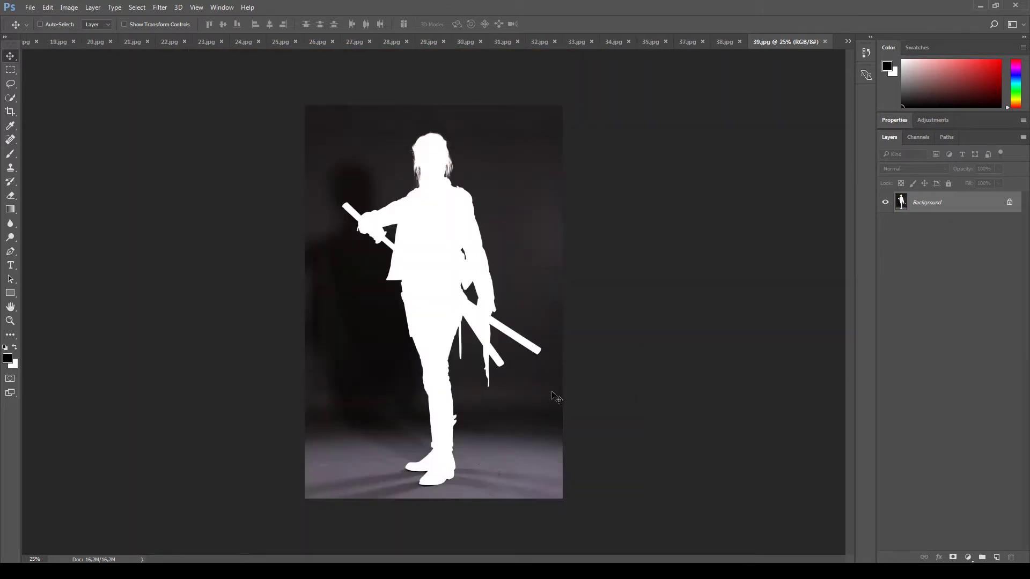
key("ctrl+Tab")
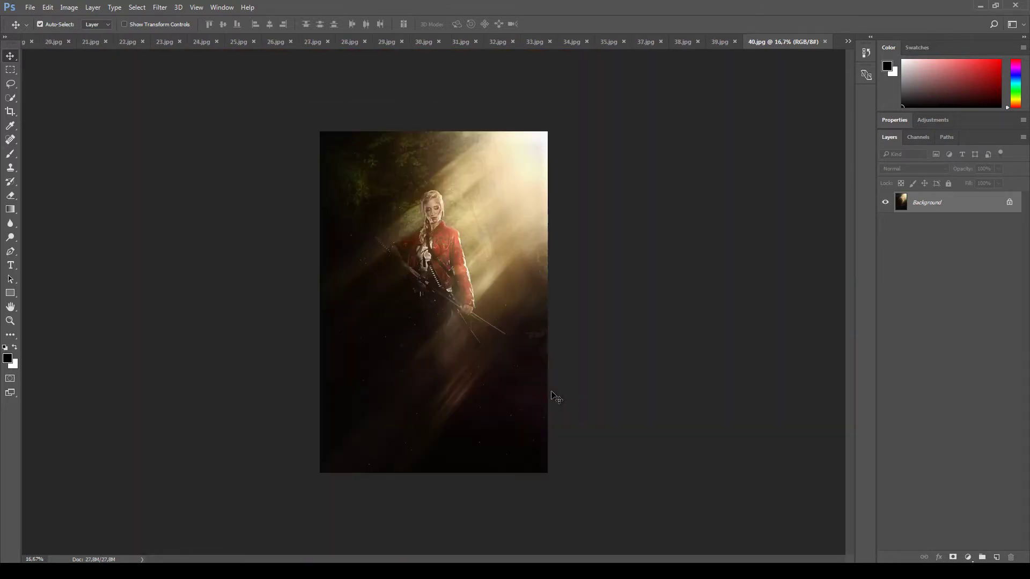
key("ctrl+0")
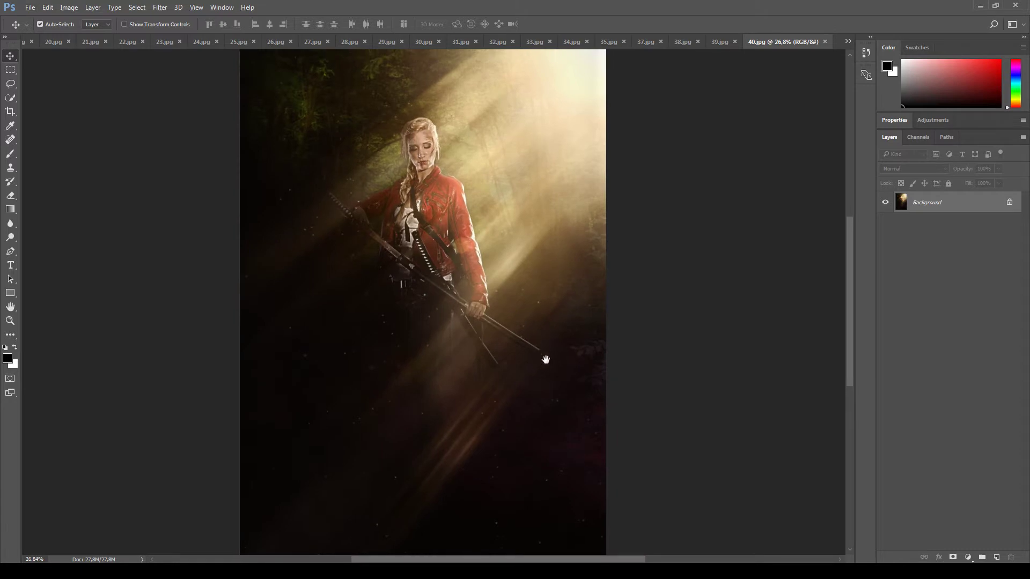
left_click_drag(545, 361, 573, 359)
key("ctrl+Tab")
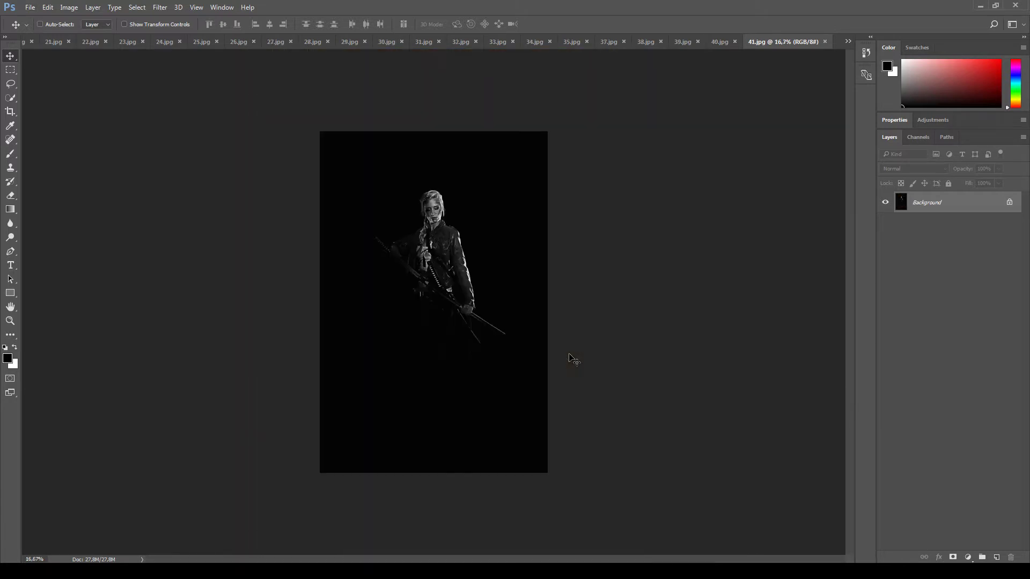
View sword-carrying woman images 42.jpg and 43.jpg, examining the diagonal light rays in 43.jpg up close.
key("ctrl+Tab")
key("ctrl+Tab")
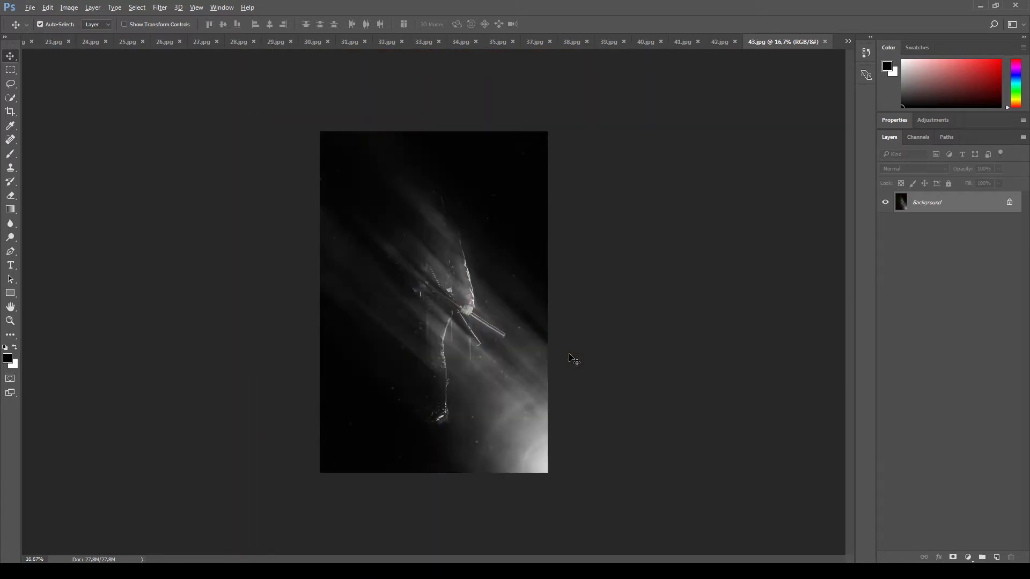
scroll(574, 359, "up", 3)
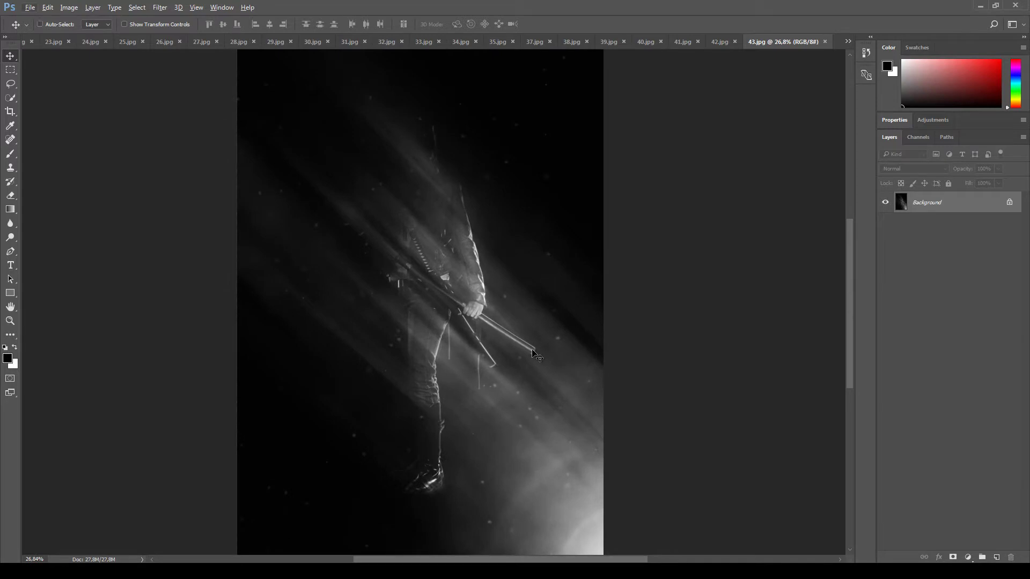
Compare the cathedral images 44.jpg to 47.jpg, from the black silhouette to the warm-lit light-ray result.
key("ctrl+Tab")
key("ctrl+Tab")
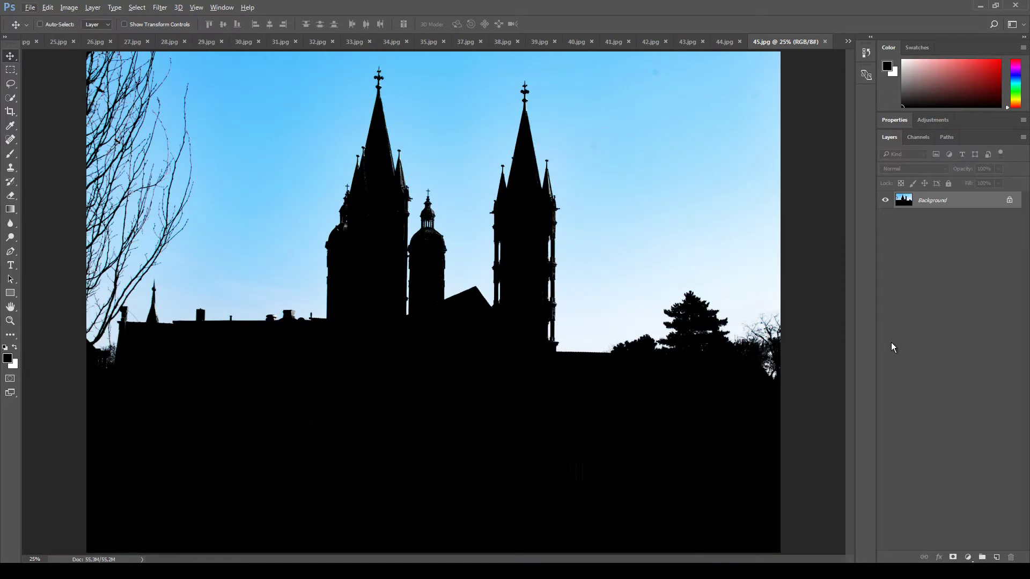
key("ctrl+Tab")
key("ctrl+Tab")
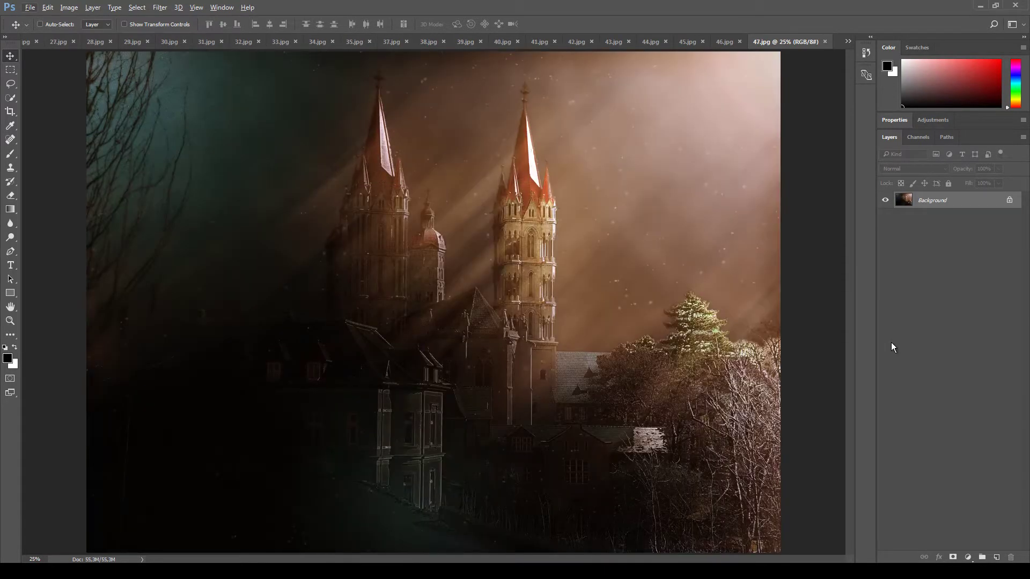
Compare the kingfisher images 48.jpg to 52.jpg, from the source photo to the green and black-and-white lit results.
key("ctrl+Tab")
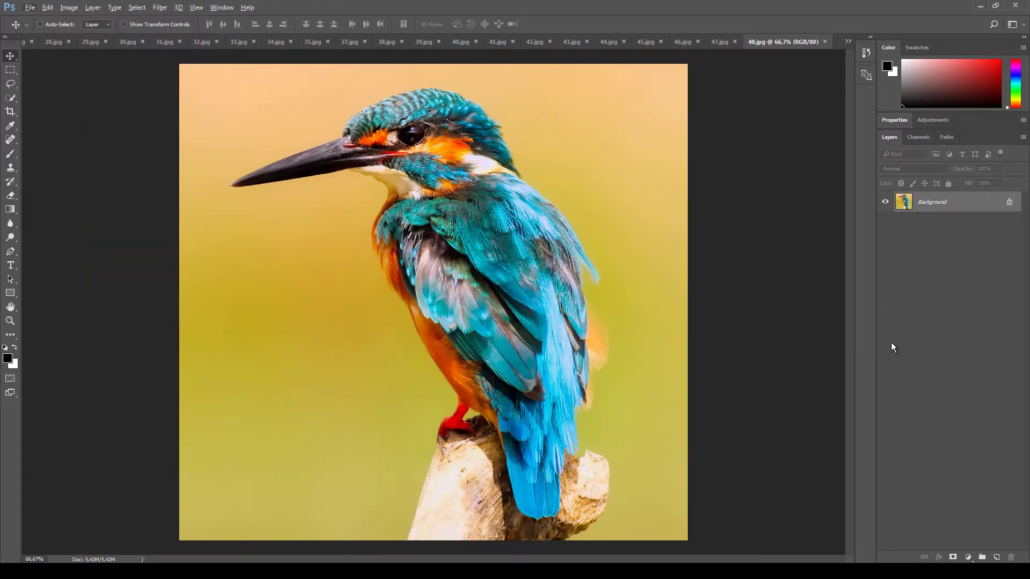
key("ctrl+Tab")
key("ctrl+Tab")
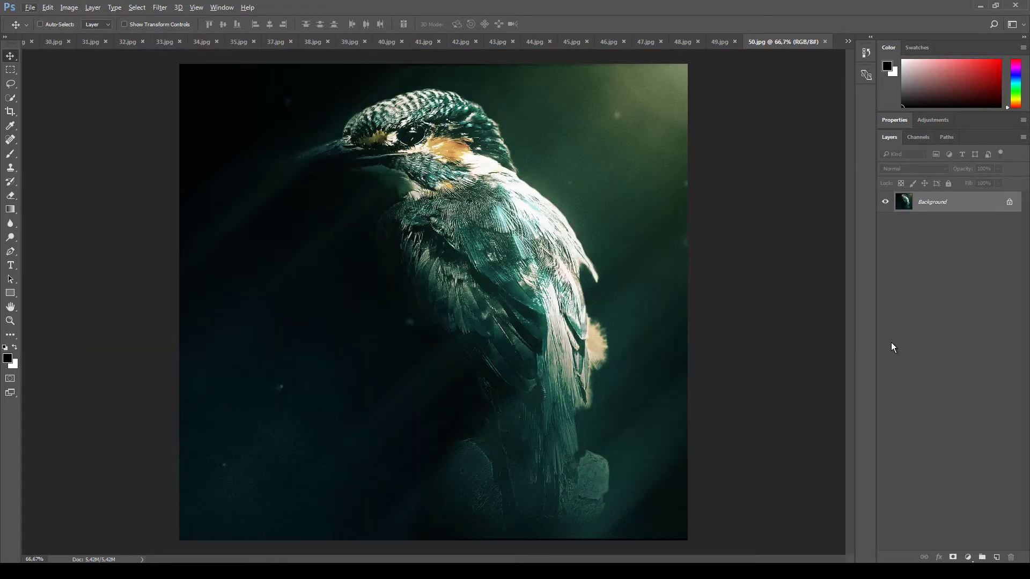
key("ctrl+Tab")
key("ctrl+Tab")
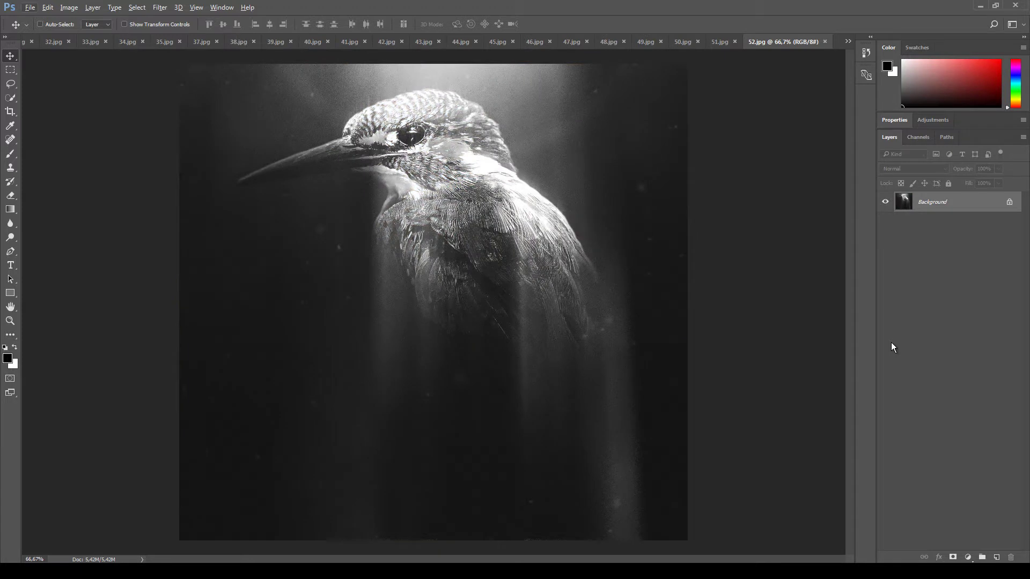
Close all the example images and open 01.psd from the Demo Materials Images folder.
left_click(29, 6)
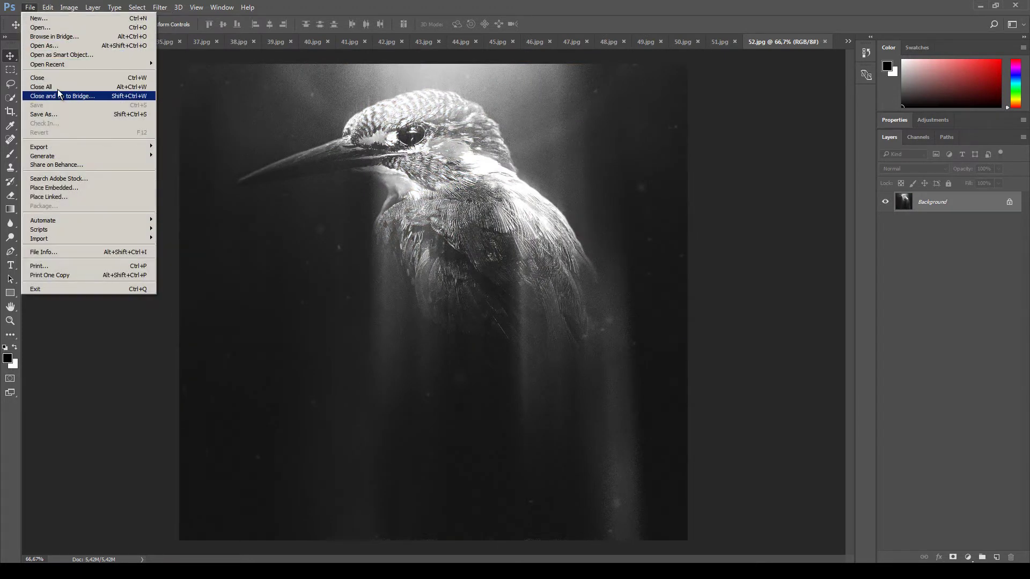
left_click(57, 88)
left_click(30, 7)
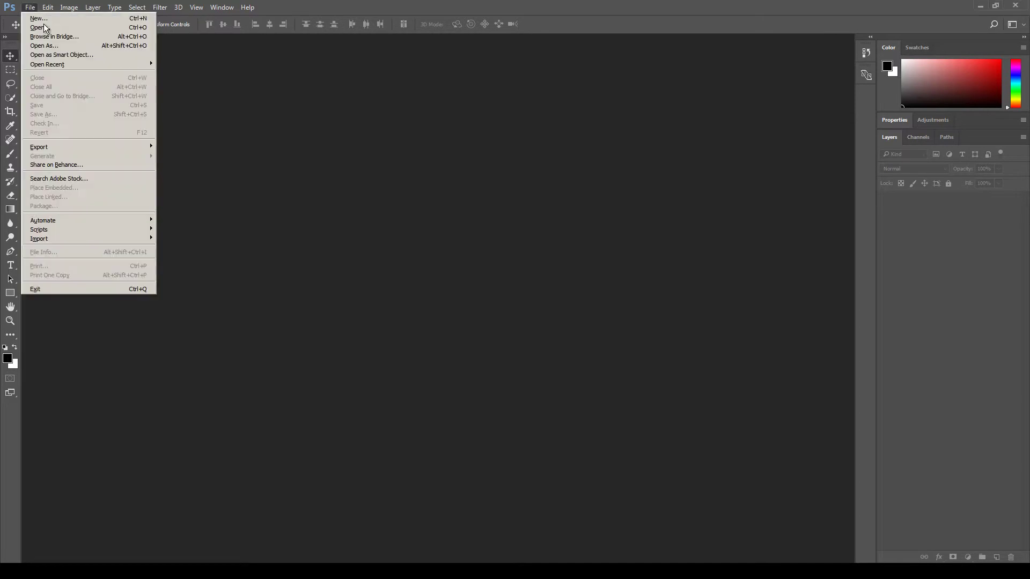
left_click(55, 27)
left_click(154, 84)
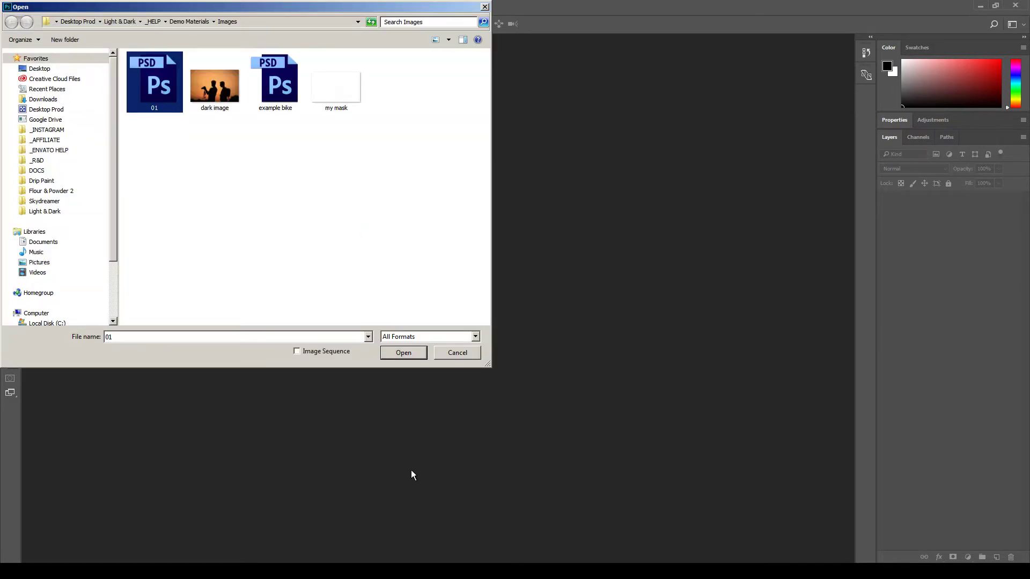
left_click(406, 351)
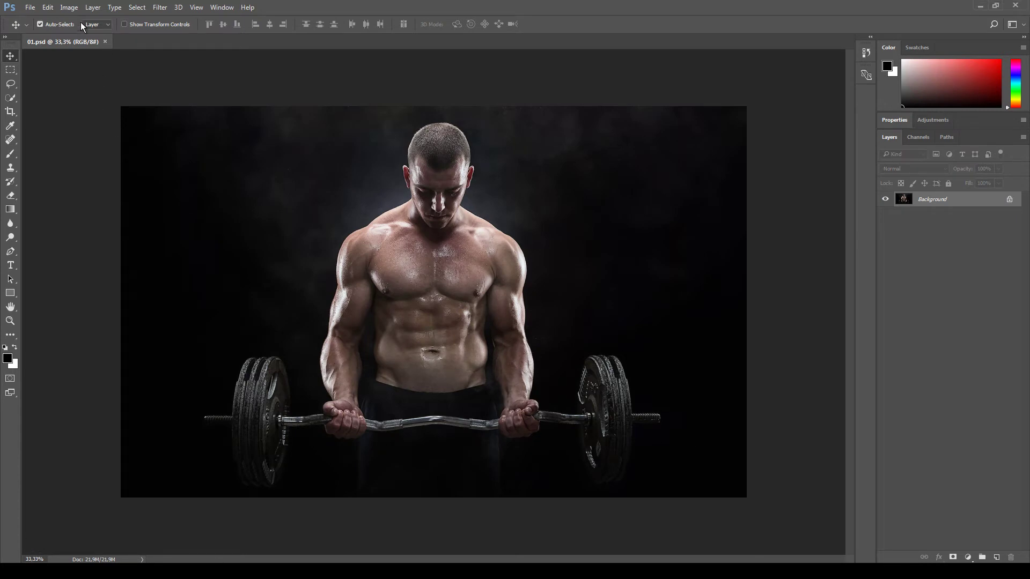
Set the bit depth of the barbell photo to 8 Bits/Channel.
left_click(68, 7)
mouse_move(79, 20)
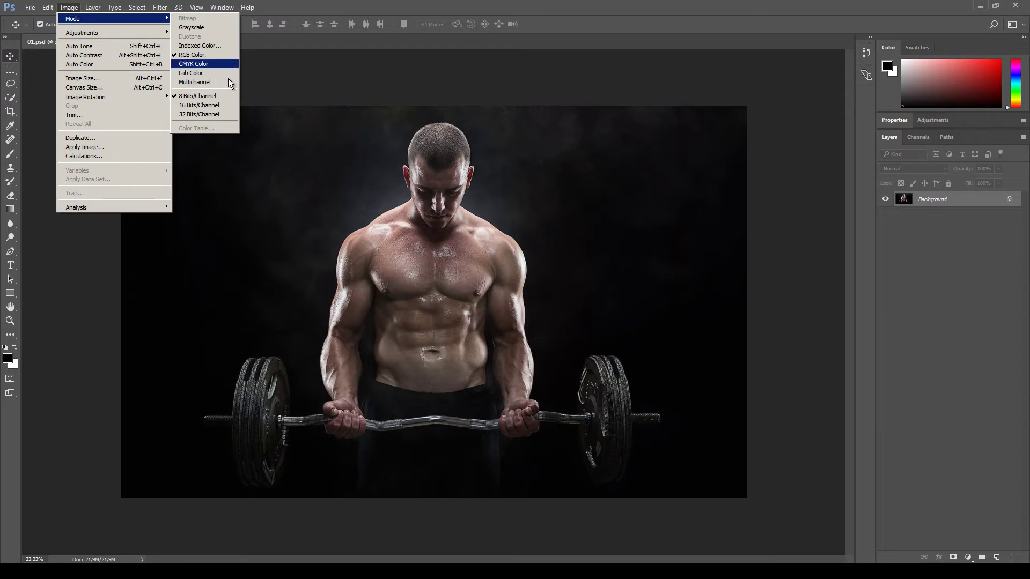
left_click(228, 98)
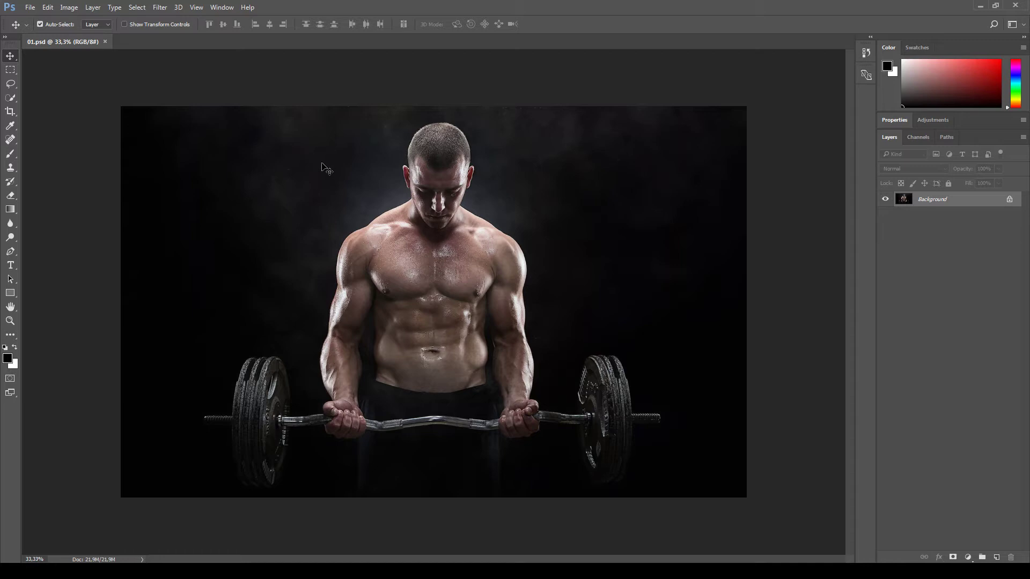
Check the photo's image size in pixels and leave the dialog without applying a change.
left_click(69, 7)
left_click(91, 80)
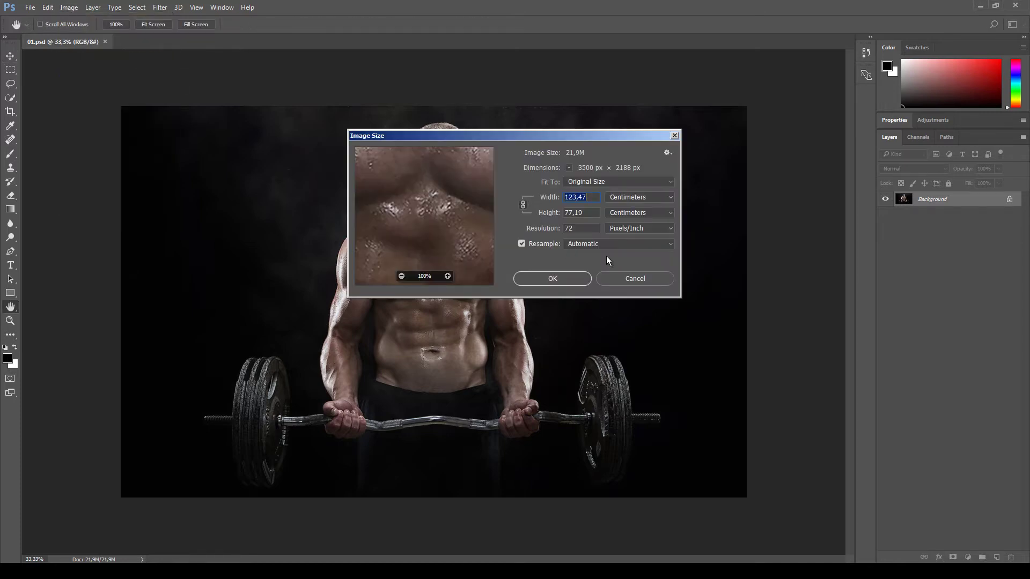
left_click(639, 197)
left_click(646, 216)
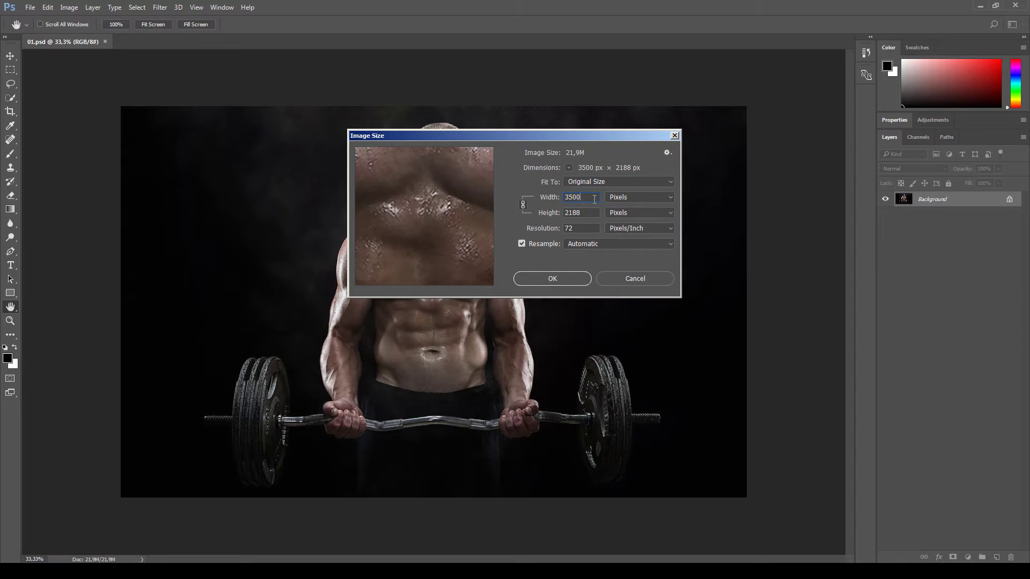
left_click(637, 279)
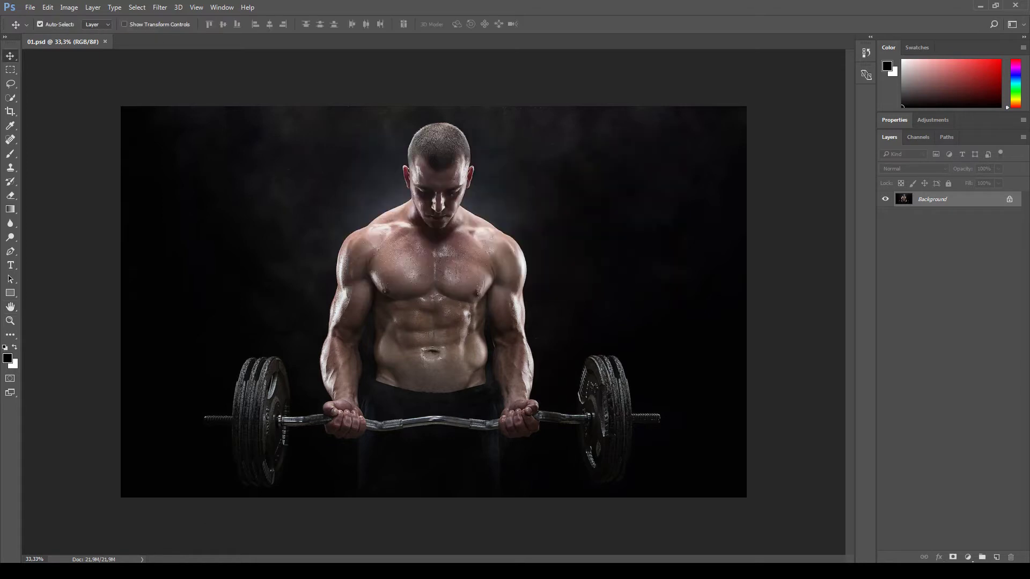
Check that the Layers panel options add "copy" to copied layers and groups, and accept them.
left_click(1023, 137)
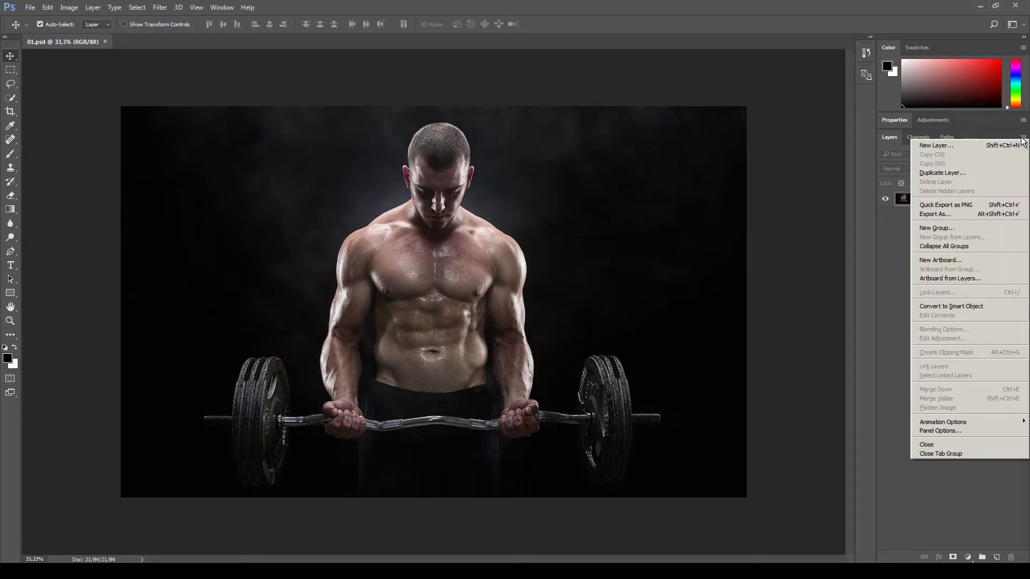
left_click(1012, 433)
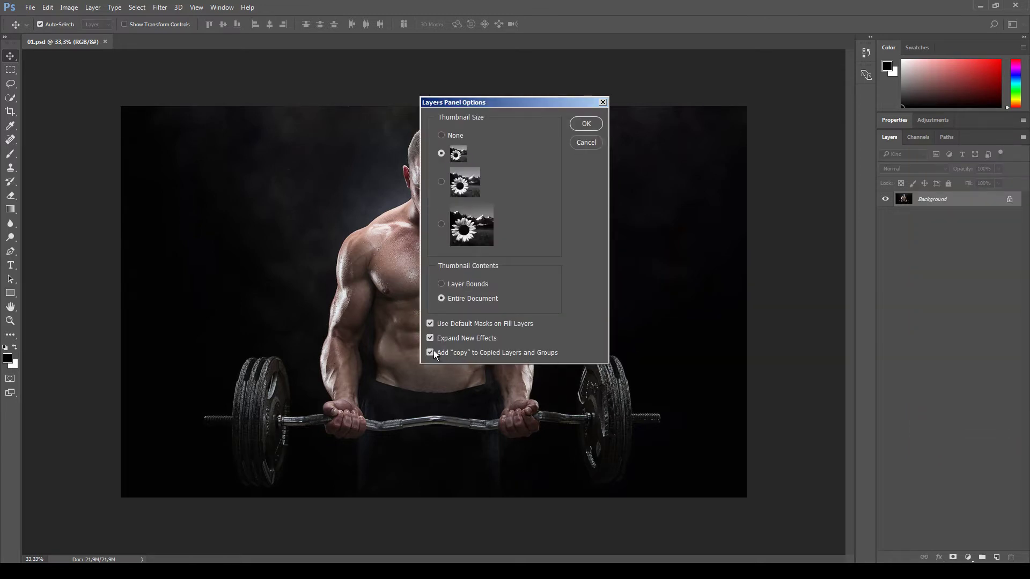
left_click(586, 124)
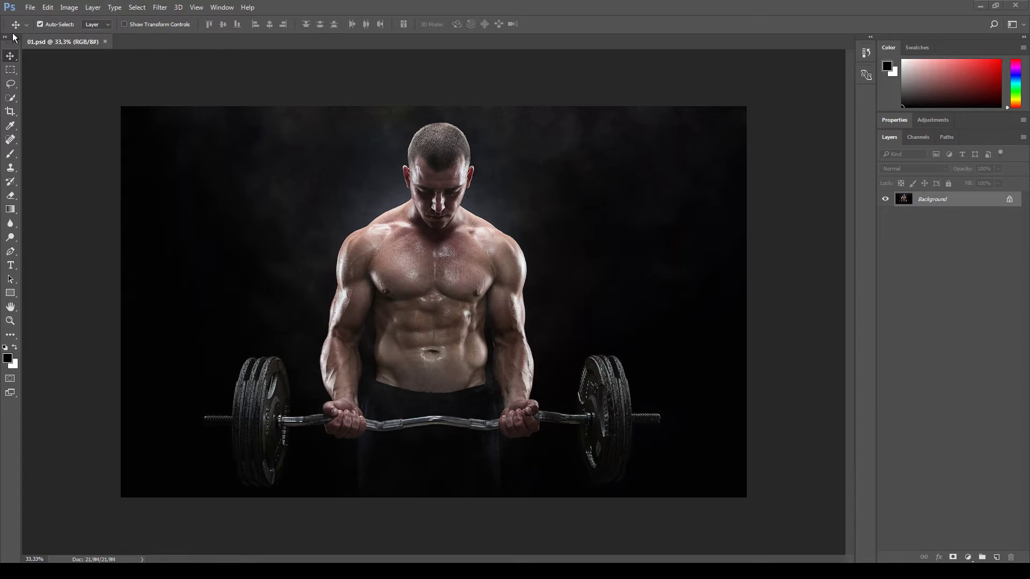
Open dark image.jpg and well lit.jpg together and compare the silhouetted subjects with the lit portrait.
left_click(30, 7)
left_click(37, 25)
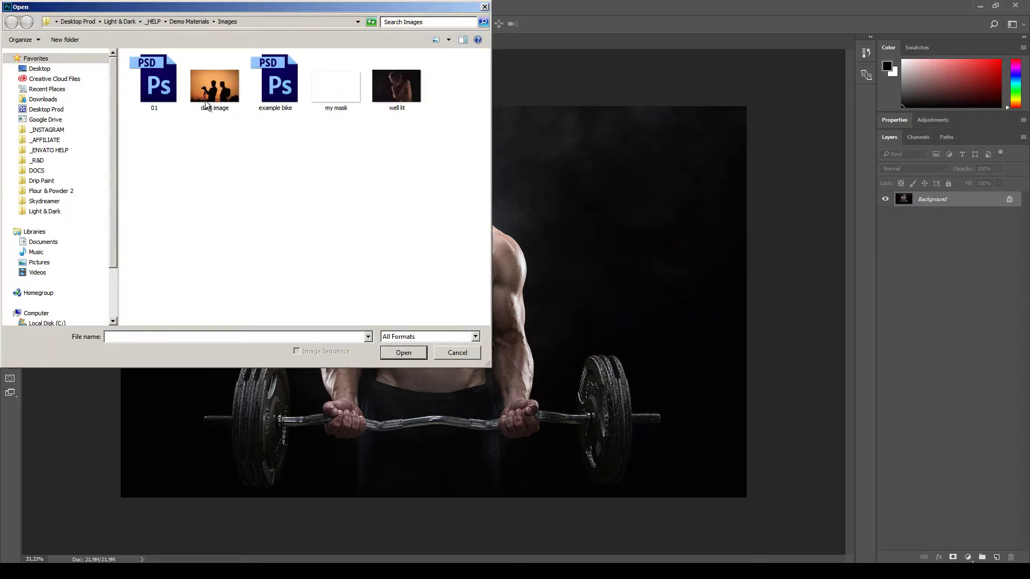
left_click(215, 86)
left_click(397, 86, "ctrl")
left_click(403, 352)
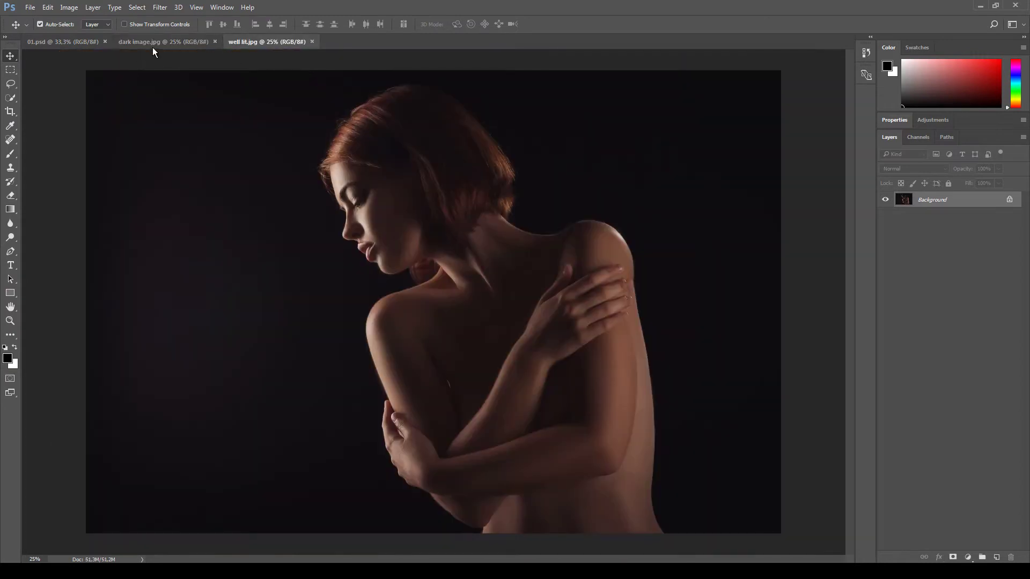
left_click(153, 42)
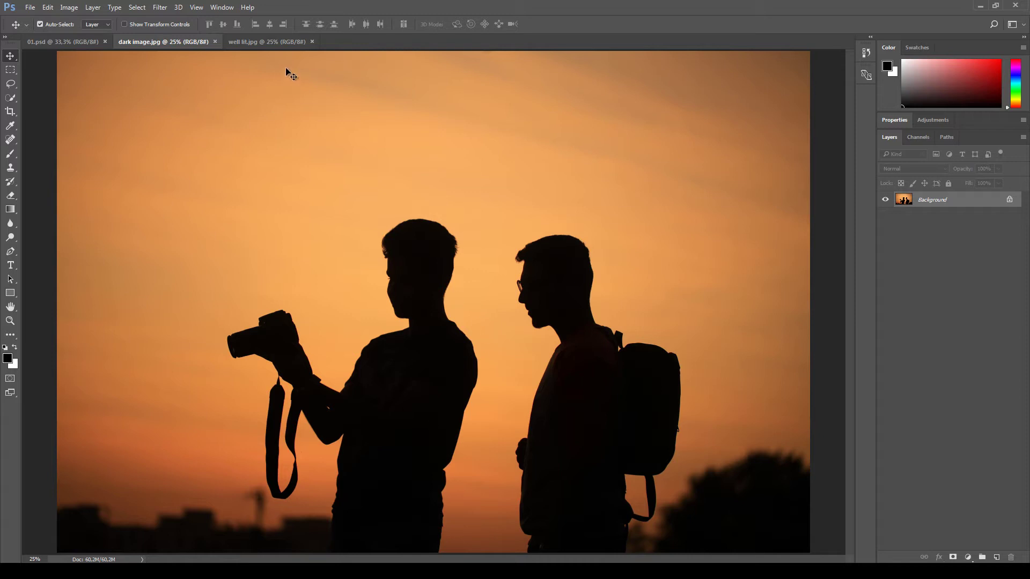
left_click(274, 41)
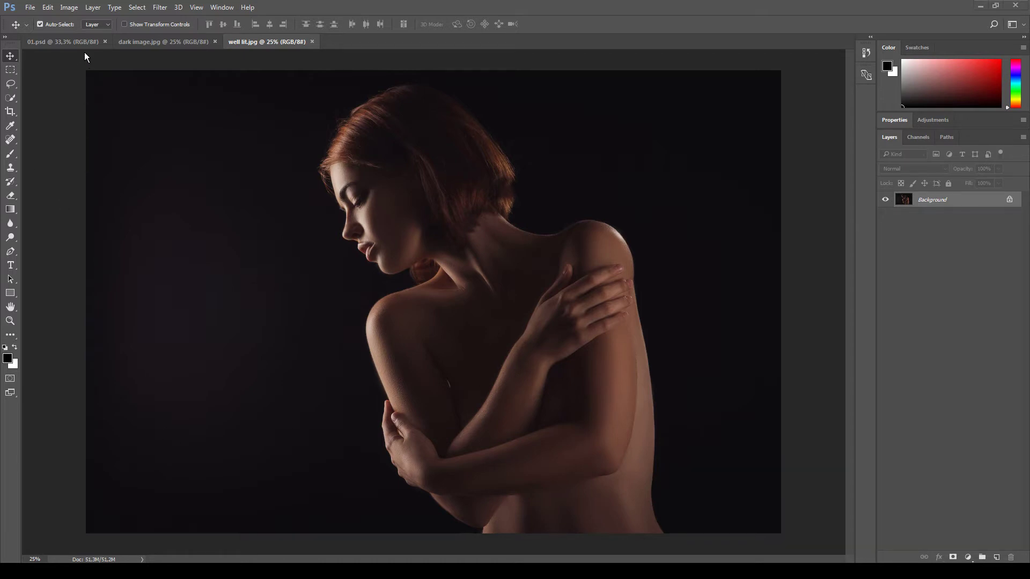
Try Auto Contrast on well lit.jpg and undo it.
left_click(69, 7)
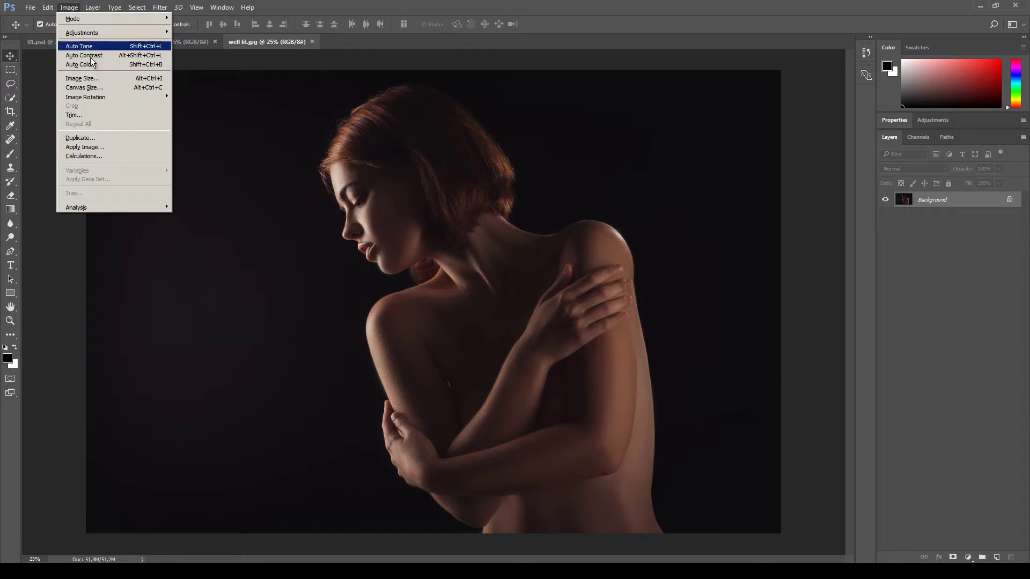
left_click(93, 56)
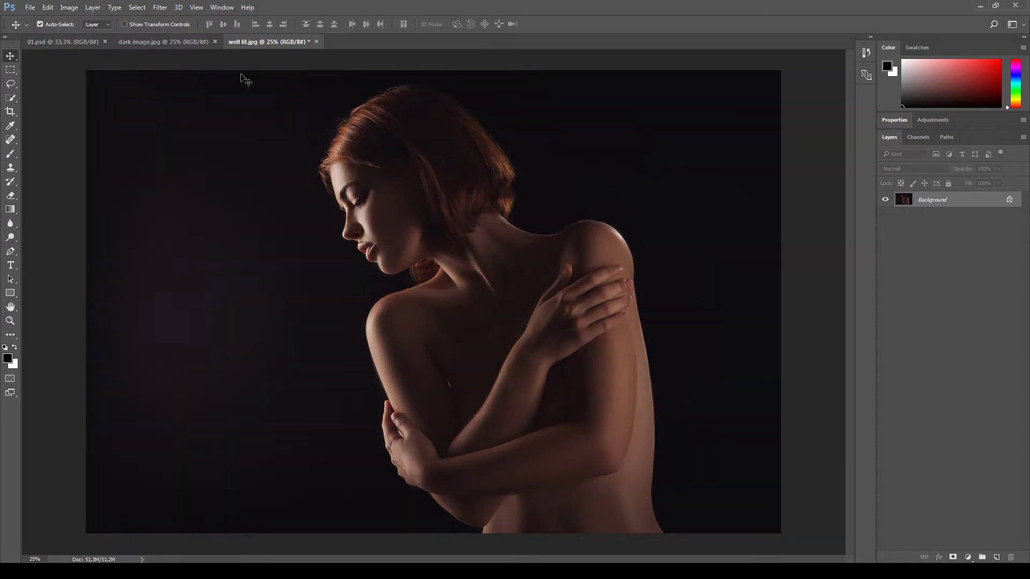
key("ctrl+z")
Close well lit.jpg and dark image.jpg, leaving only 01.psd open.
left_click(312, 41)
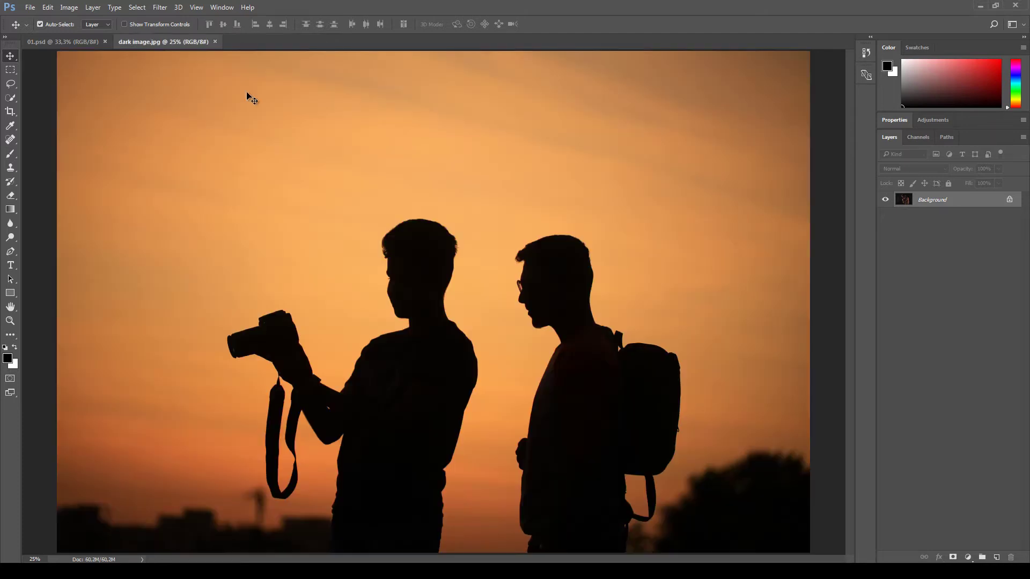
left_click(215, 42)
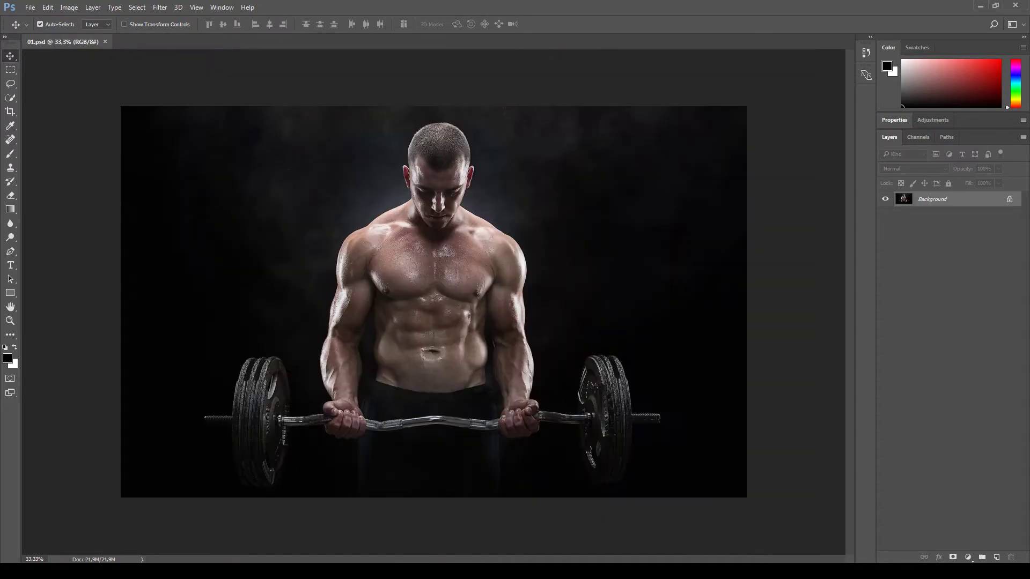
Show the Actions panel, make it taller and expand its collapsed dock.
left_click(228, 7)
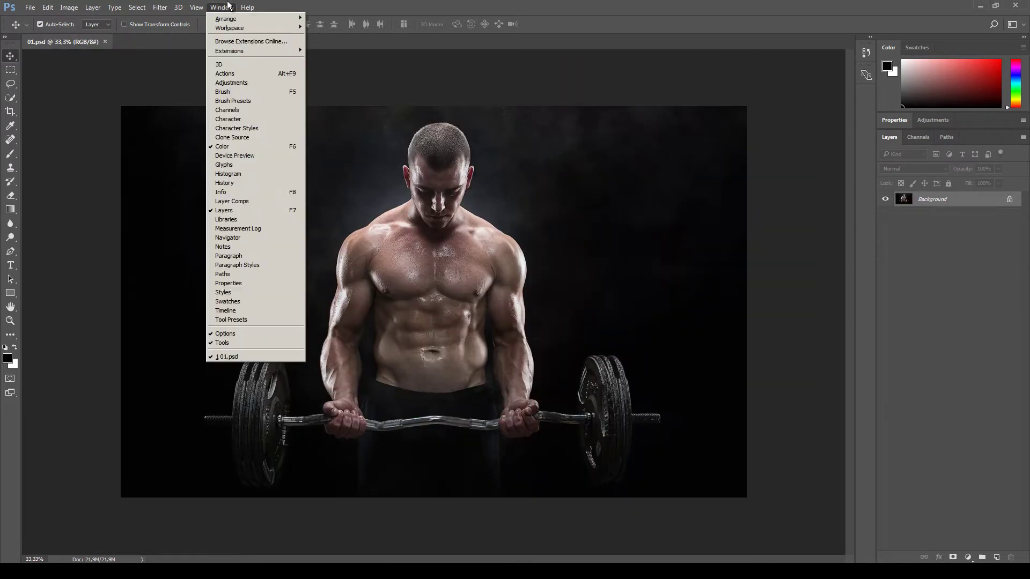
left_click(236, 75)
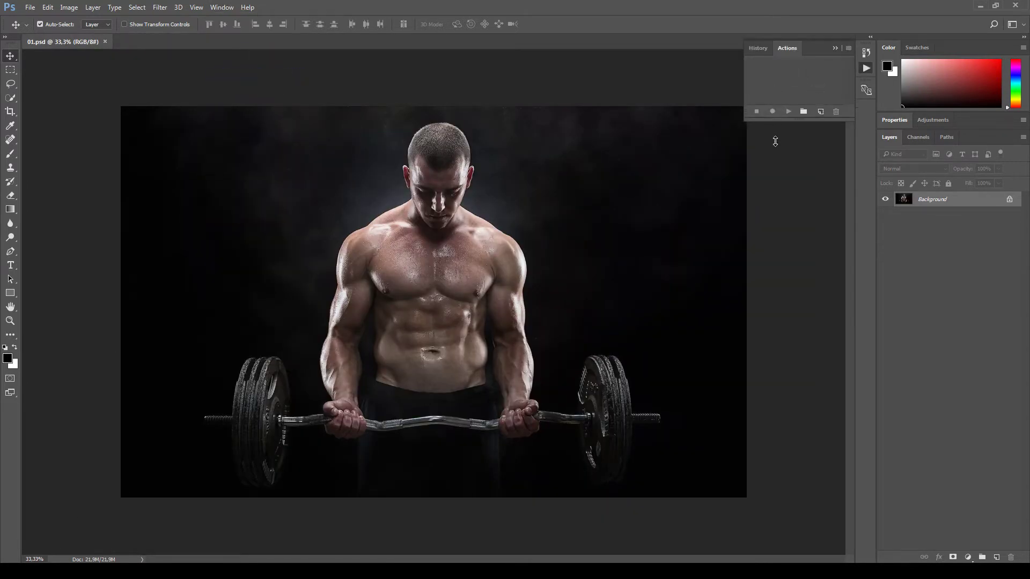
left_click_drag(775, 141, 777, 277)
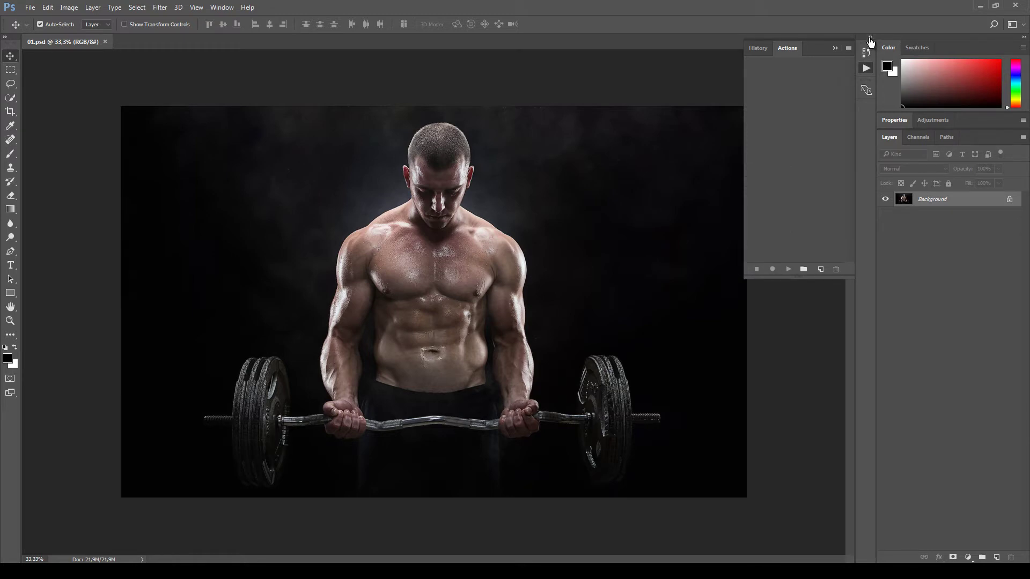
left_click(870, 38)
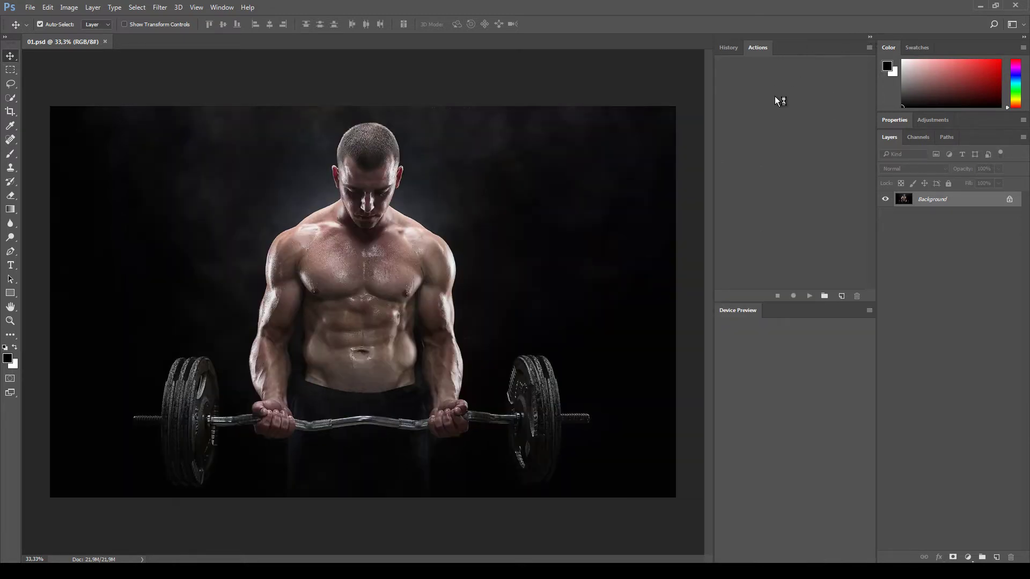
Close the Device Preview tab group and adjust the width of the expanded Actions panel.
right_click(784, 313)
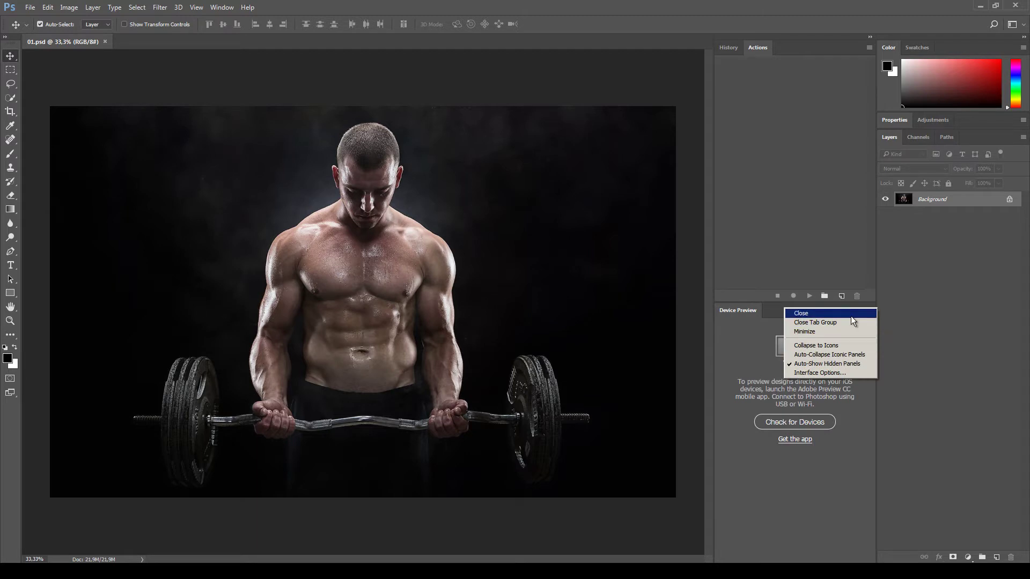
left_click(851, 323)
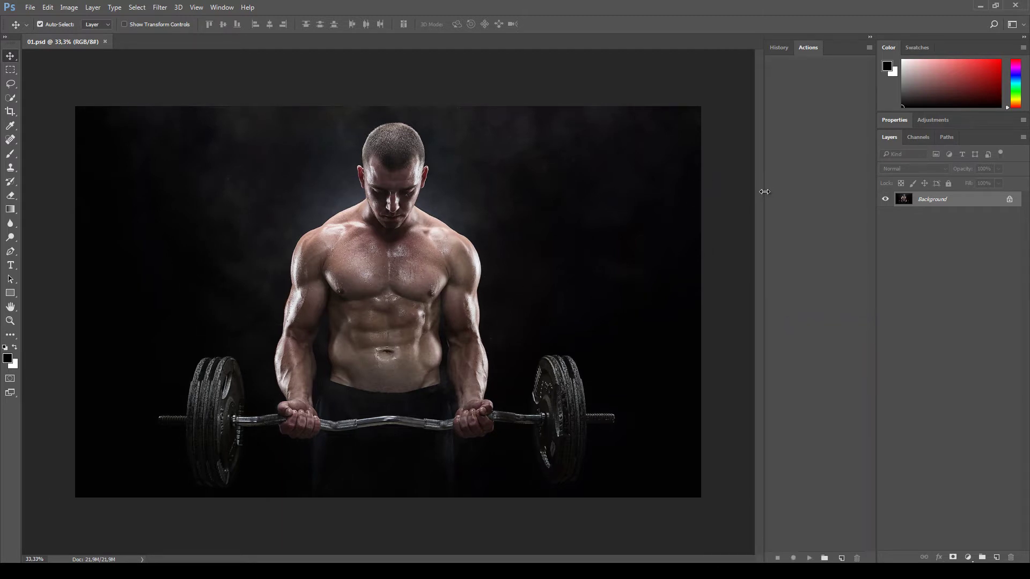
left_click_drag(764, 196, 858, 198)
left_click(870, 38)
left_click_drag(756, 208, 738, 206)
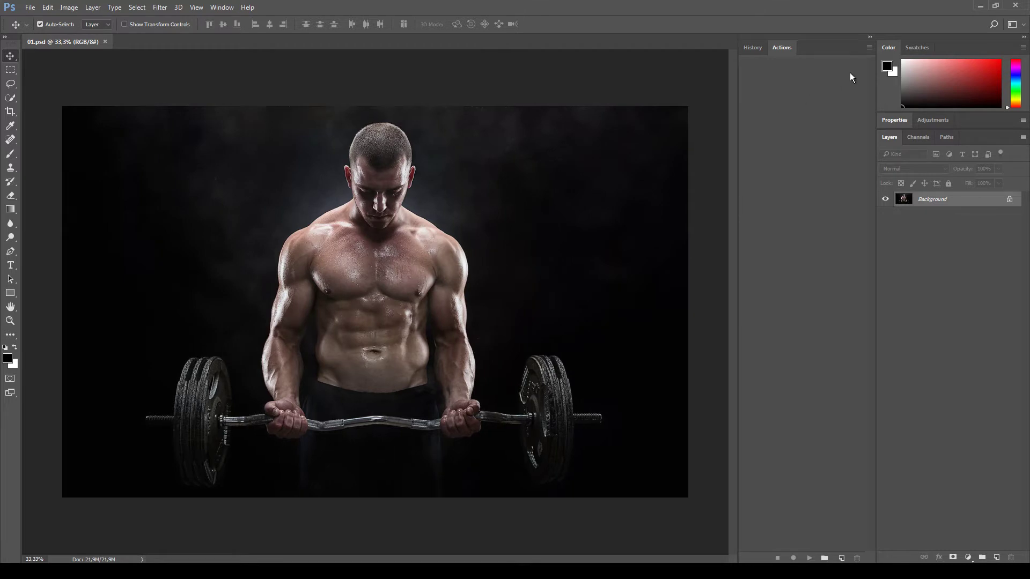
Load the Light & Dark CC+ action file into the Actions panel.
left_click(869, 48)
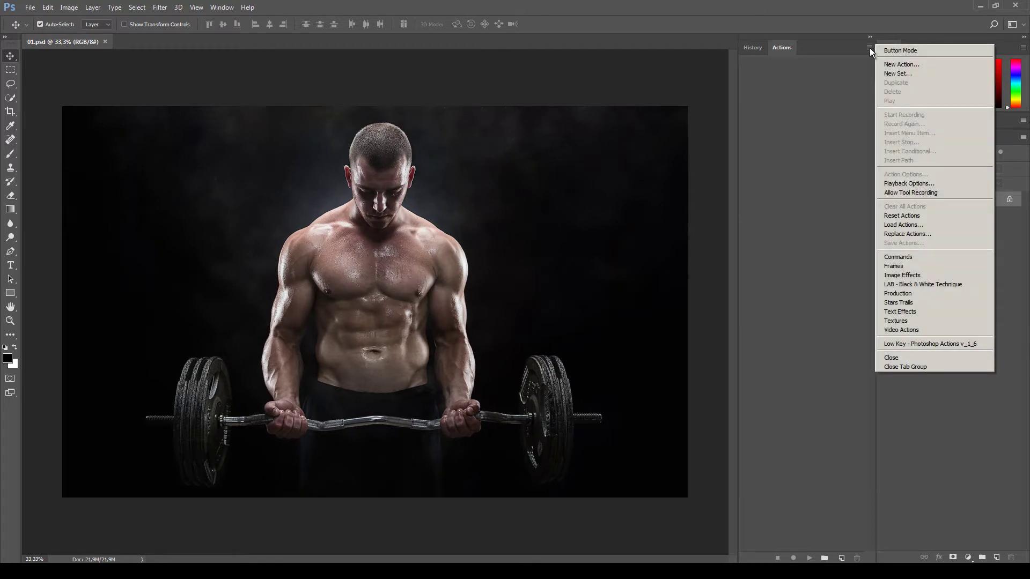
left_click(955, 226)
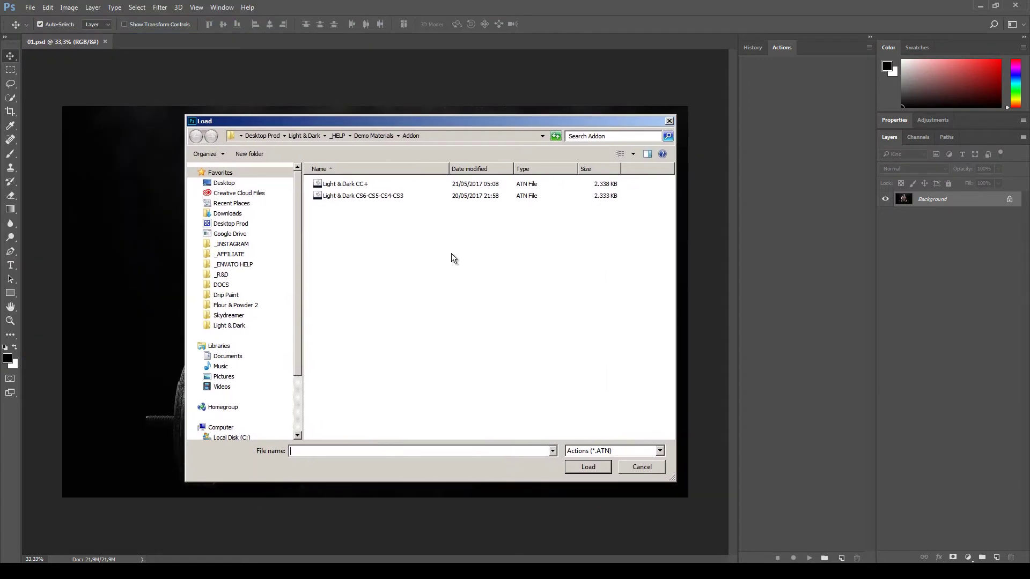
left_click(356, 199)
left_click(342, 185)
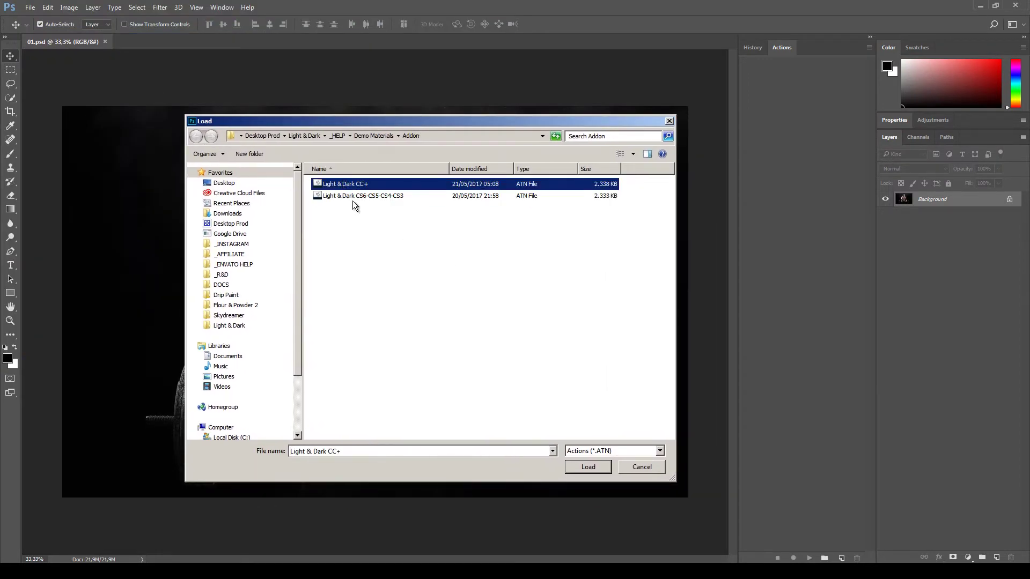
left_click(355, 197)
left_click(367, 184)
left_click(586, 466)
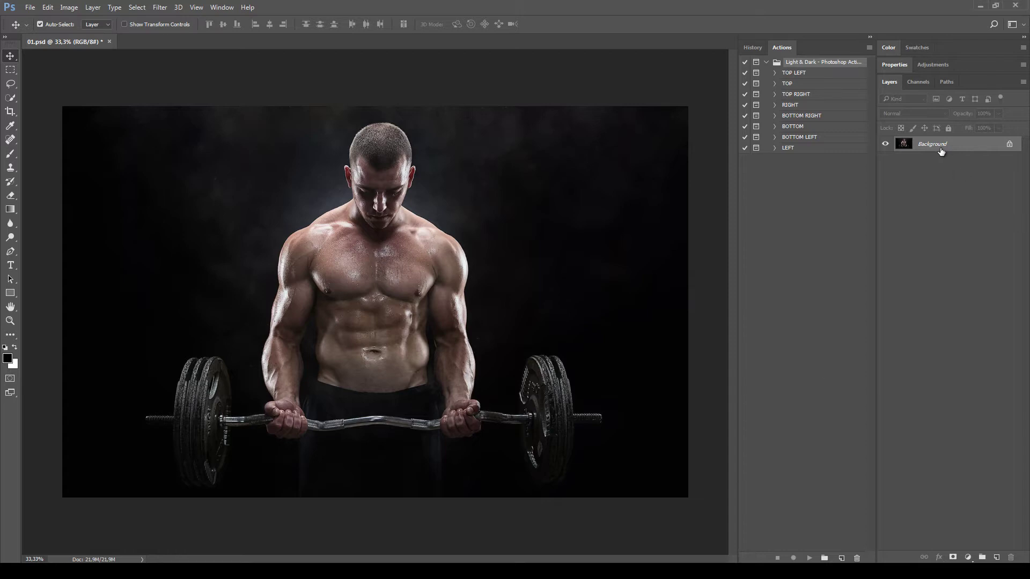
Unlock the Background into a regular layer and convert it back with Background from Layer.
double_click(1009, 148)
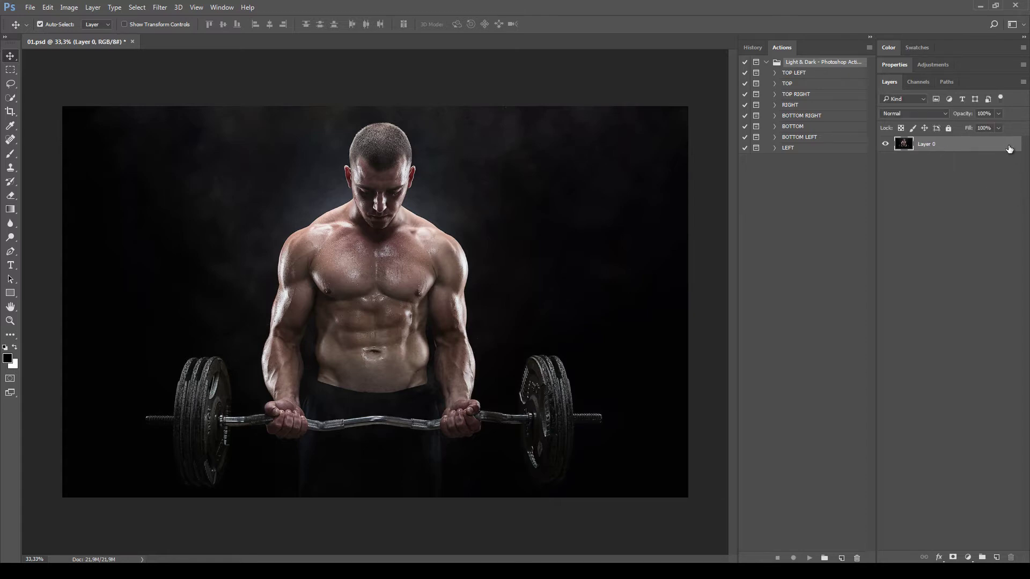
left_click(951, 172)
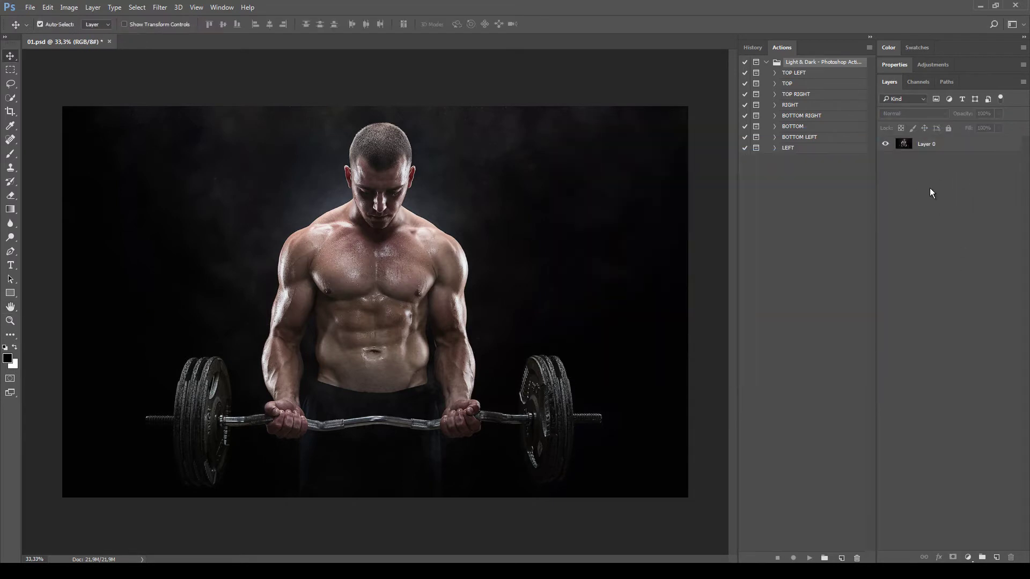
left_click(938, 146)
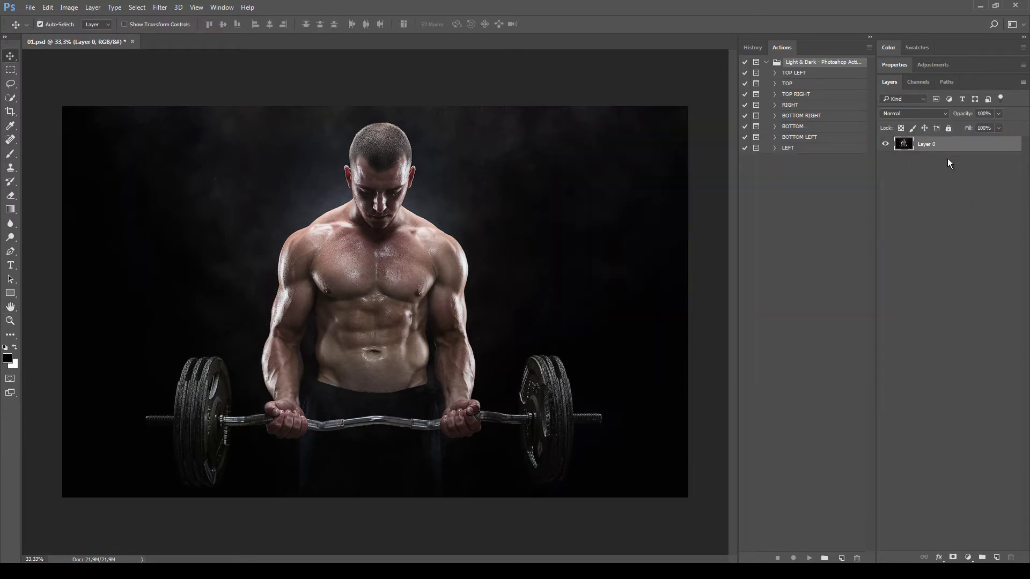
left_click(91, 8)
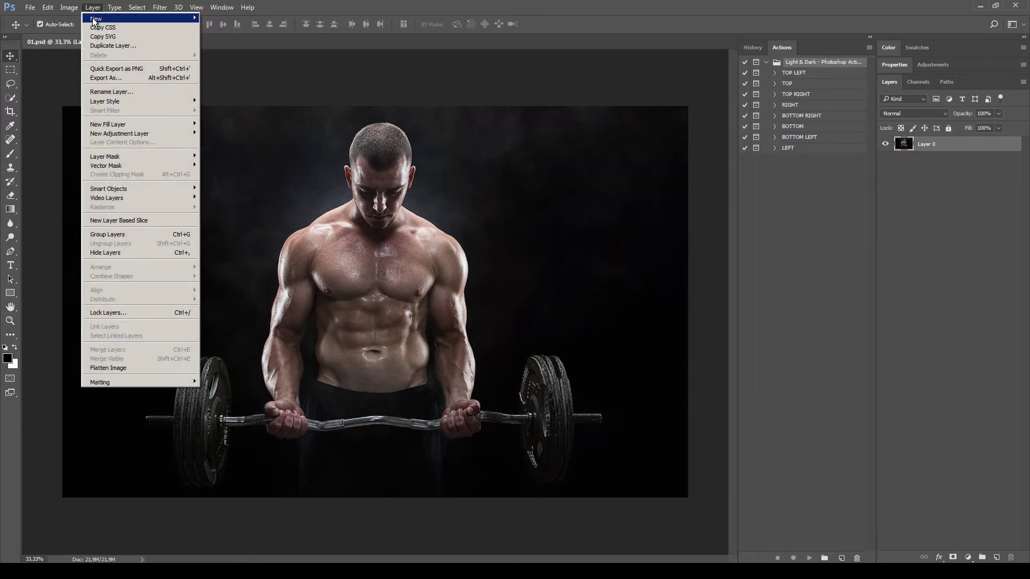
mouse_move(141, 19)
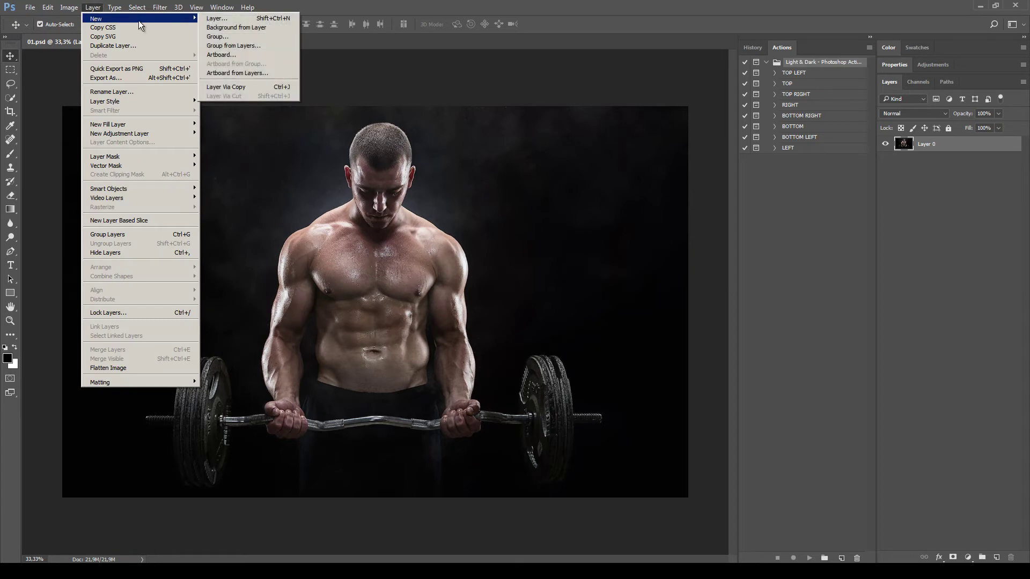
left_click(260, 28)
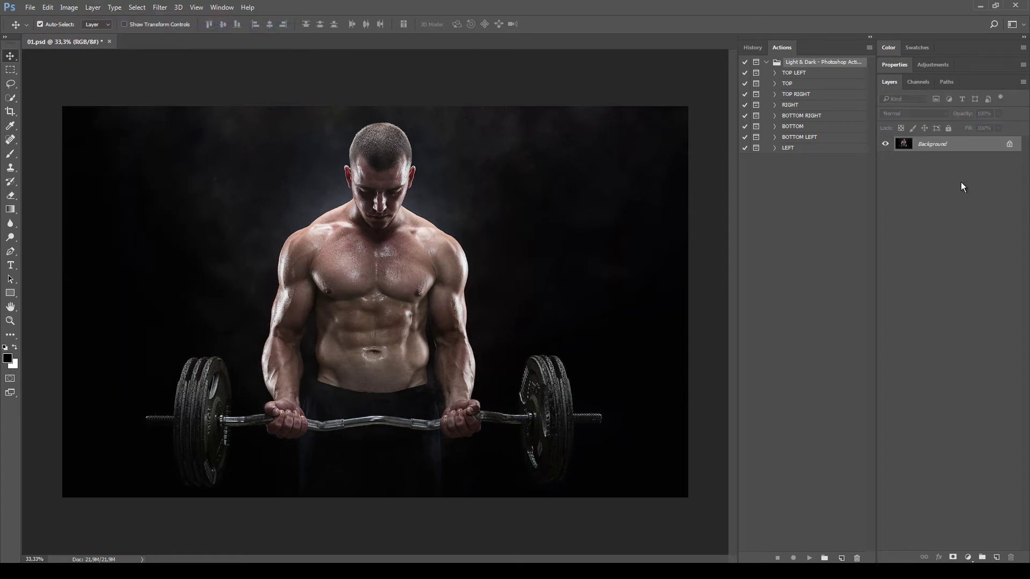
Create a new layer above the Background and name it mask.
left_click(997, 558)
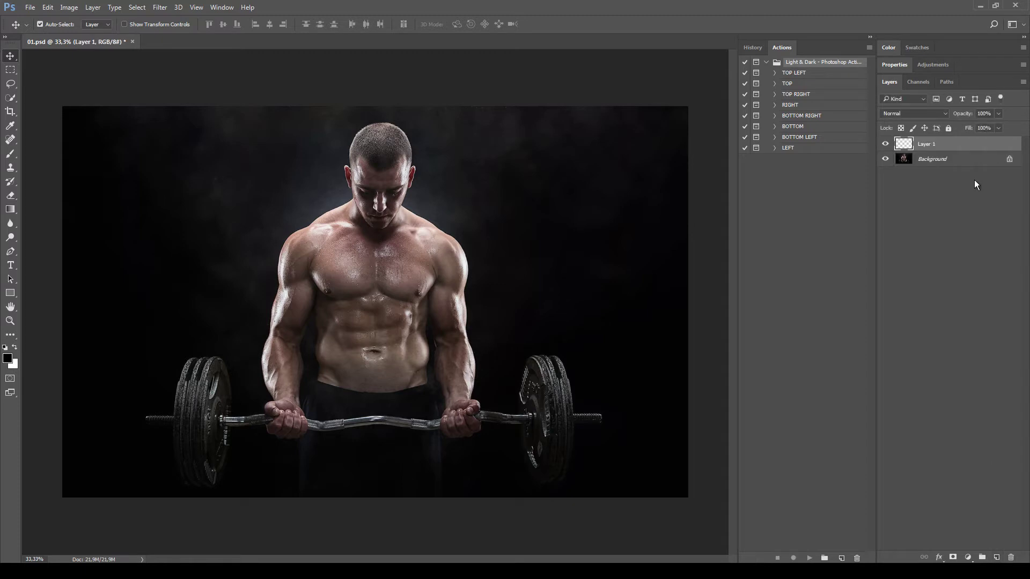
double_click(927, 143)
type("mask")
key("Return")
Activate the Brush tool and set the foreground colour to white (ffffff).
left_click(9, 155)
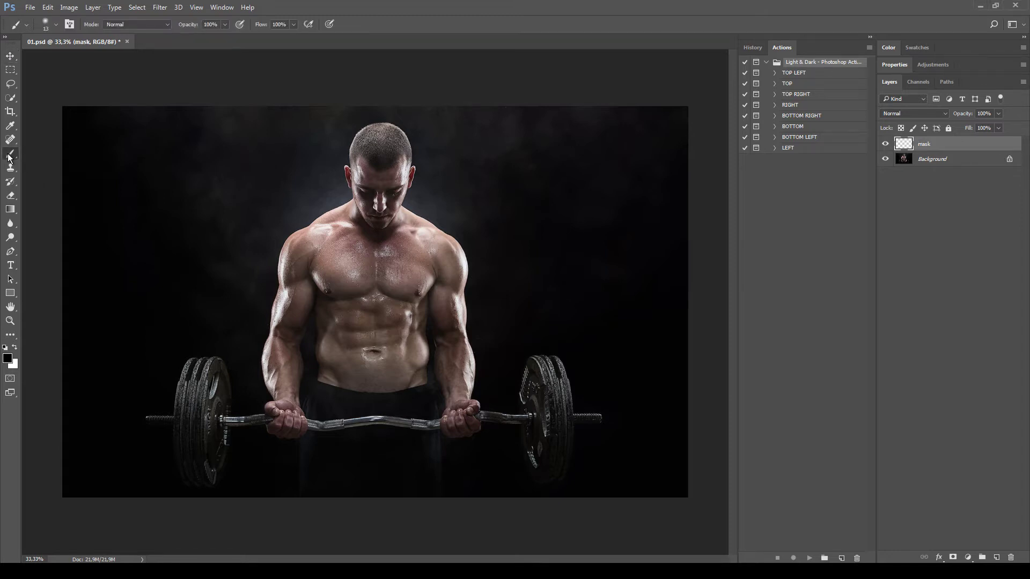
left_click(8, 358)
left_click_drag(446, 214, 338, 129)
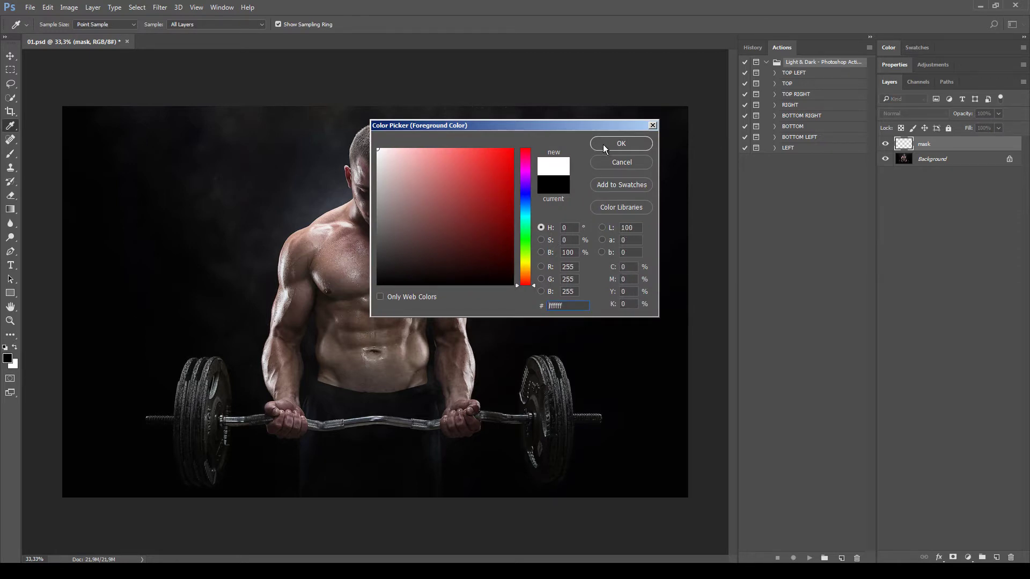
left_click(629, 143)
Enlarge the brush to about 133 px with a harder edge and roughly paint the man's torso white on the mask layer.
right_click(262, 248)
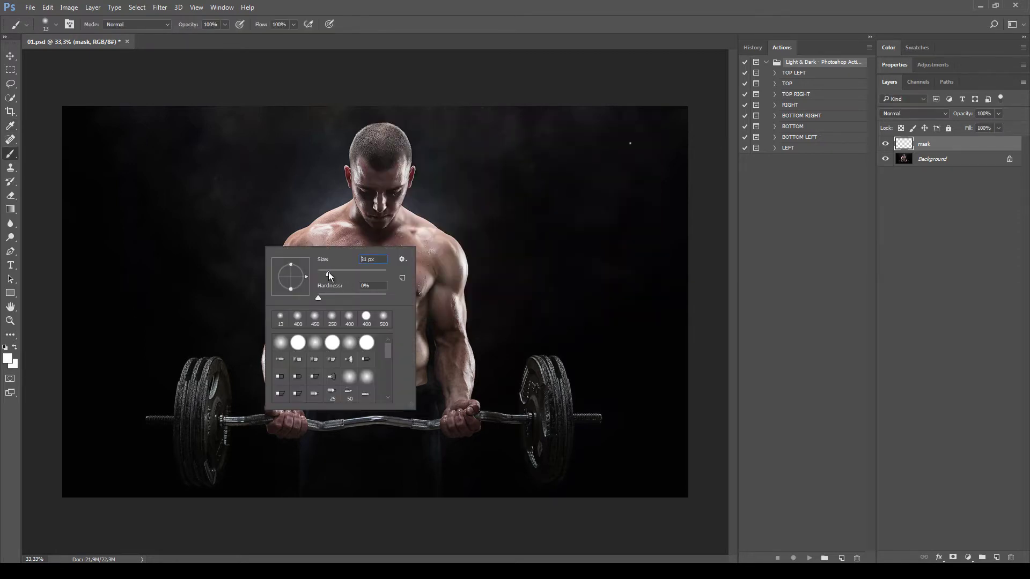
left_click_drag(350, 276, 358, 270)
left_click_drag(322, 298, 352, 300)
left_click(389, 223)
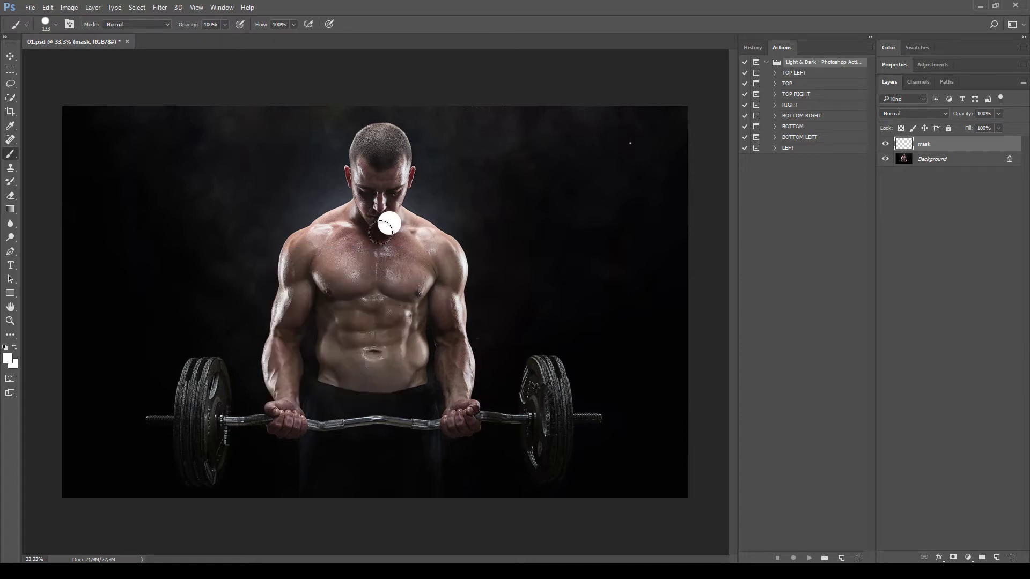
mouse_move(388, 223)
left_mouse_down()
mouse_move(357, 296)
mouse_move(365, 325)
mouse_move(378, 250)
mouse_move(409, 284)
mouse_move(435, 292)
mouse_move(411, 306)
mouse_move(358, 313)
mouse_move(352, 296)
mouse_move(348, 326)
mouse_move(346, 281)
mouse_move(331, 261)
mouse_move(337, 378)
mouse_move(374, 416)
mouse_move(391, 340)
mouse_move(415, 467)
mouse_move(431, 466)
mouse_move(393, 422)
mouse_move(371, 456)
mouse_move(350, 390)
left_mouse_up()
Draw a five-sided Polygonal Lasso selection in the dark area beside the man's head, fill it with white and deselect.
key("p")
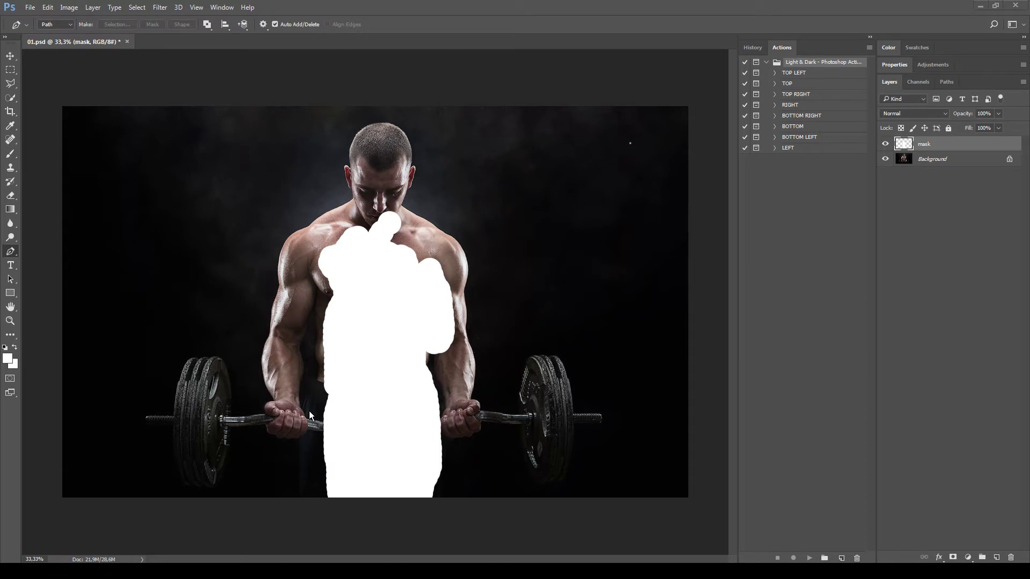
left_click(12, 85)
left_click(157, 206)
left_click(164, 266)
left_click(251, 226)
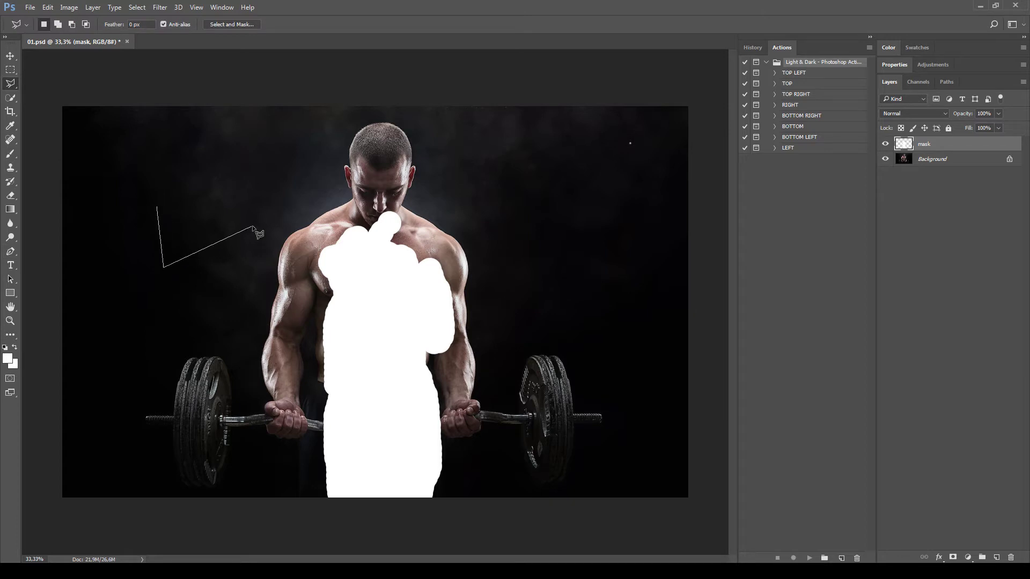
left_click(293, 171)
left_click(209, 159)
left_click(157, 207)
left_click(49, 5)
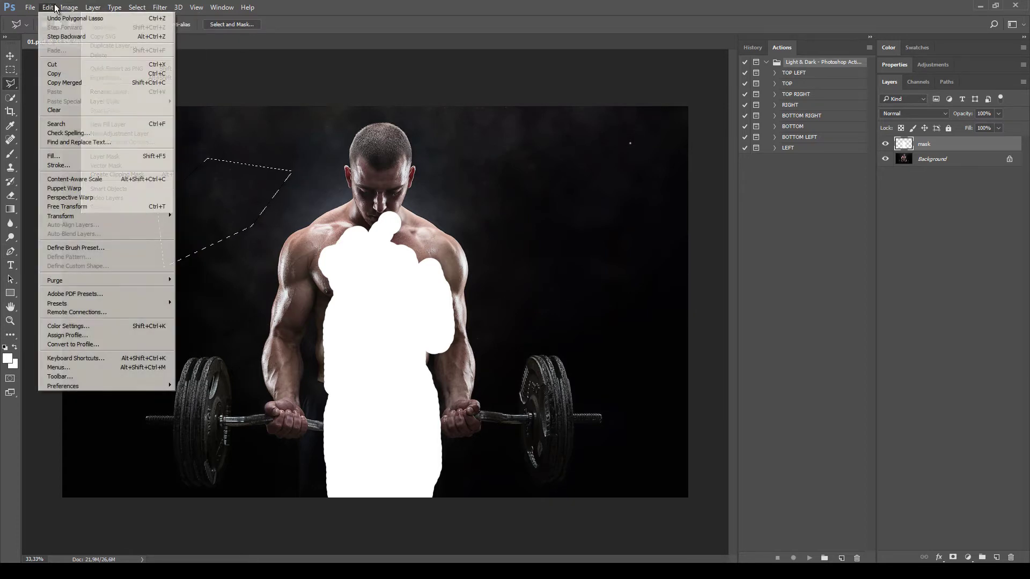
left_click(60, 158)
left_click(591, 171)
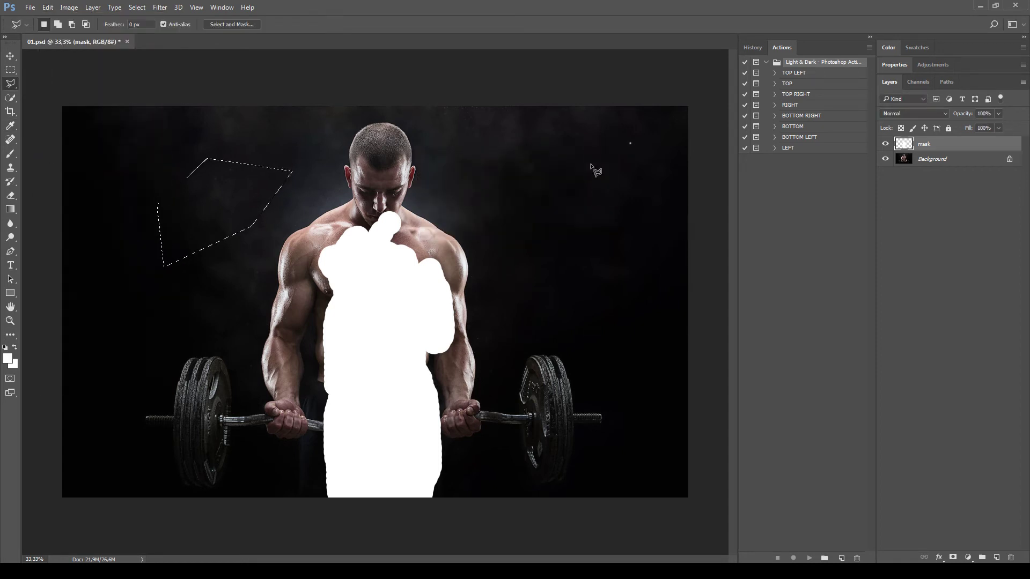
key("ctrl+d")
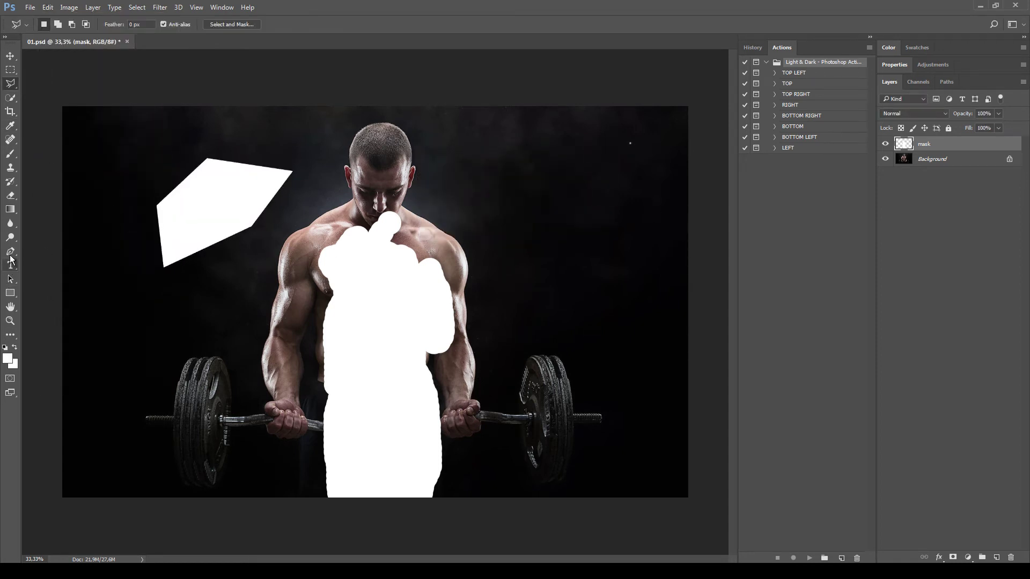
Select the painted white shapes by inverting a Magic Wand selection of the empty area, and delete the mask layer.
left_click(11, 251)
key("a")
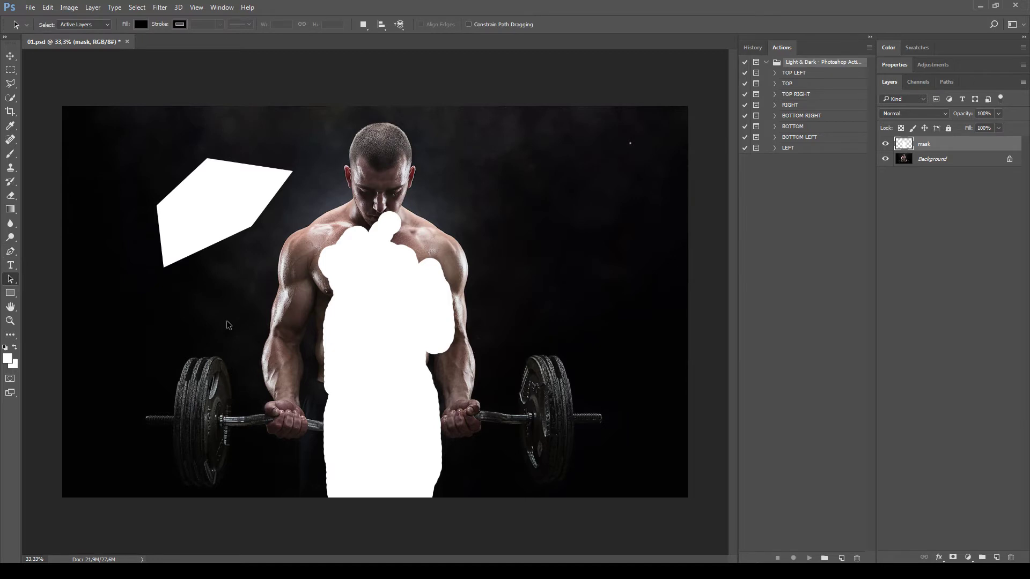
left_click(10, 101)
right_click(10, 102)
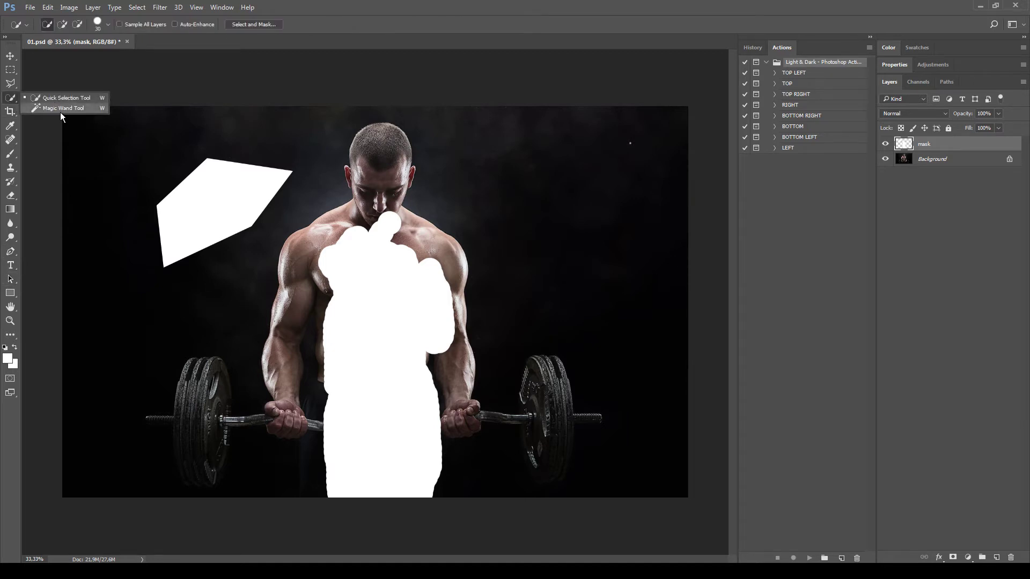
left_click(59, 109)
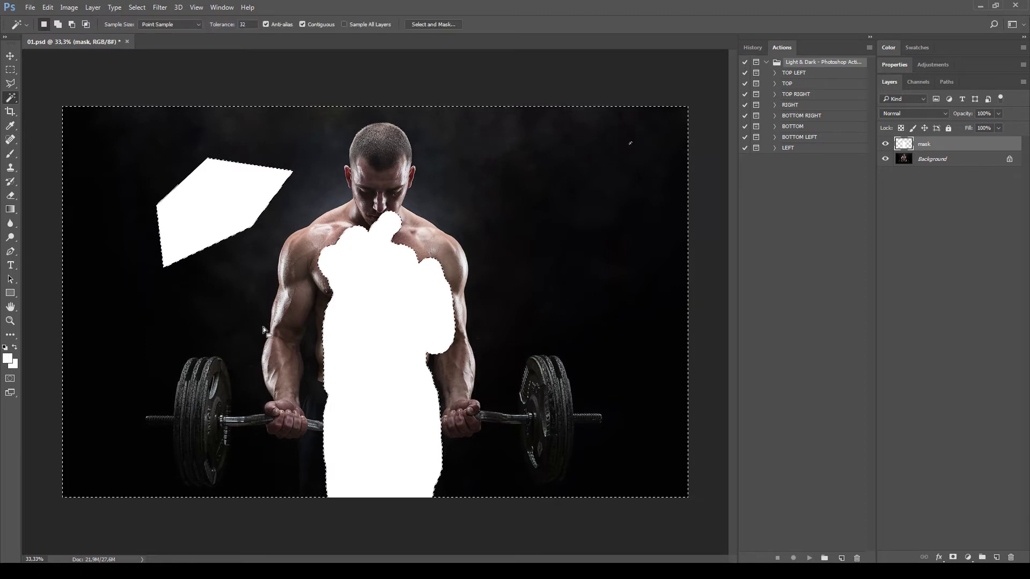
left_click(253, 266)
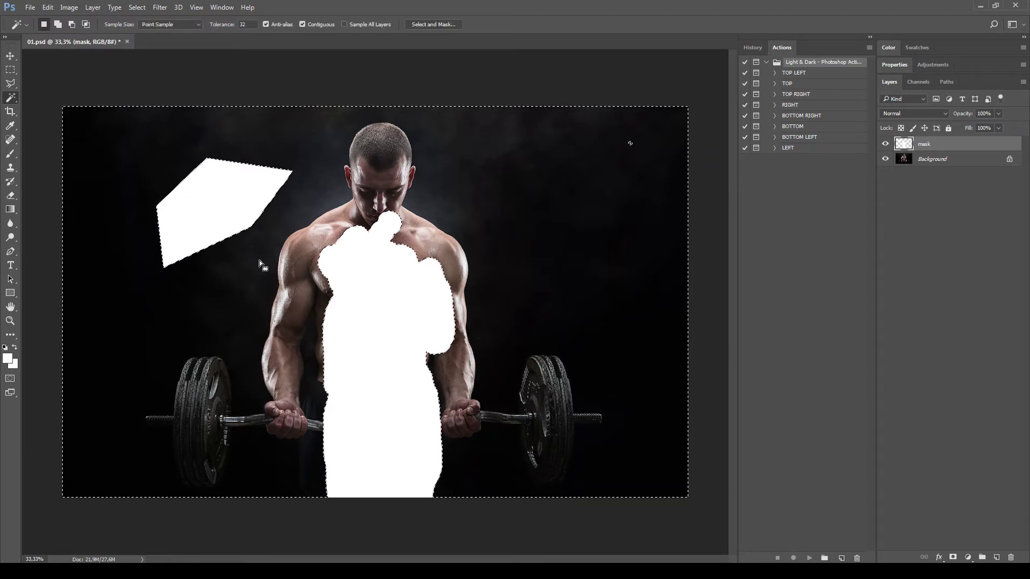
left_click(137, 7)
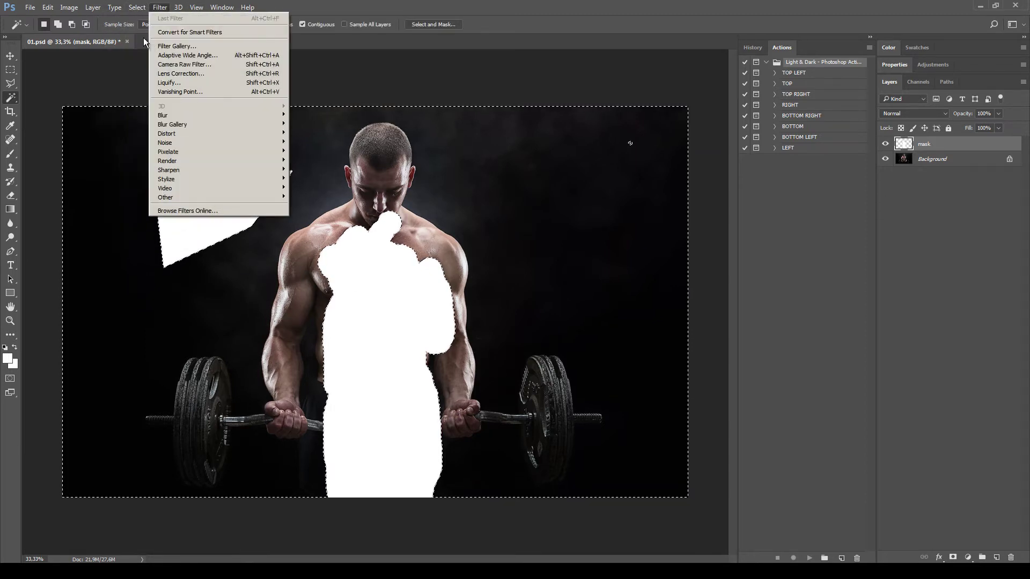
left_click(143, 45)
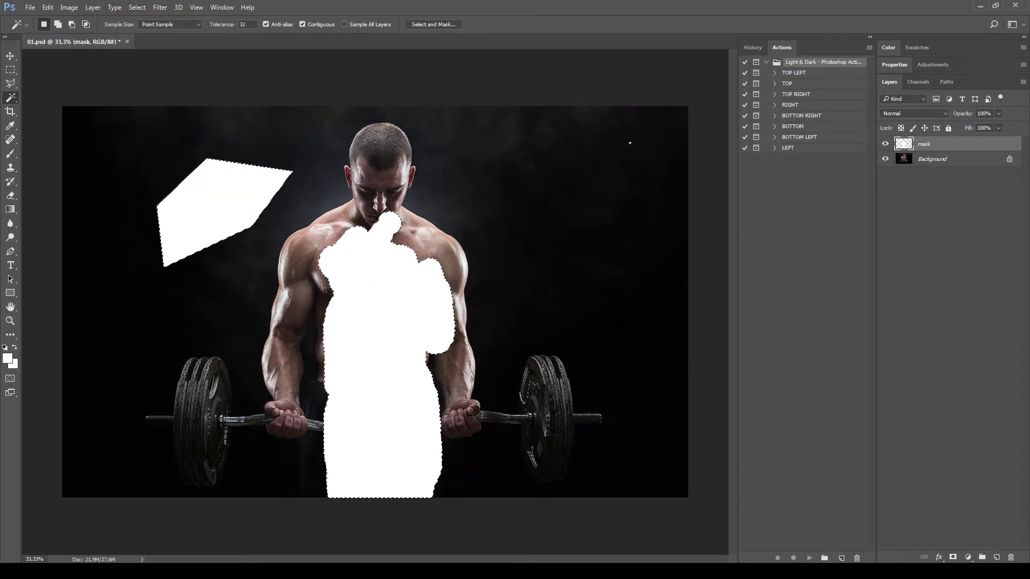
left_click(1011, 558)
Place the my mask image as an embedded layer above the Background, keeping its default position and size.
left_click(30, 8)
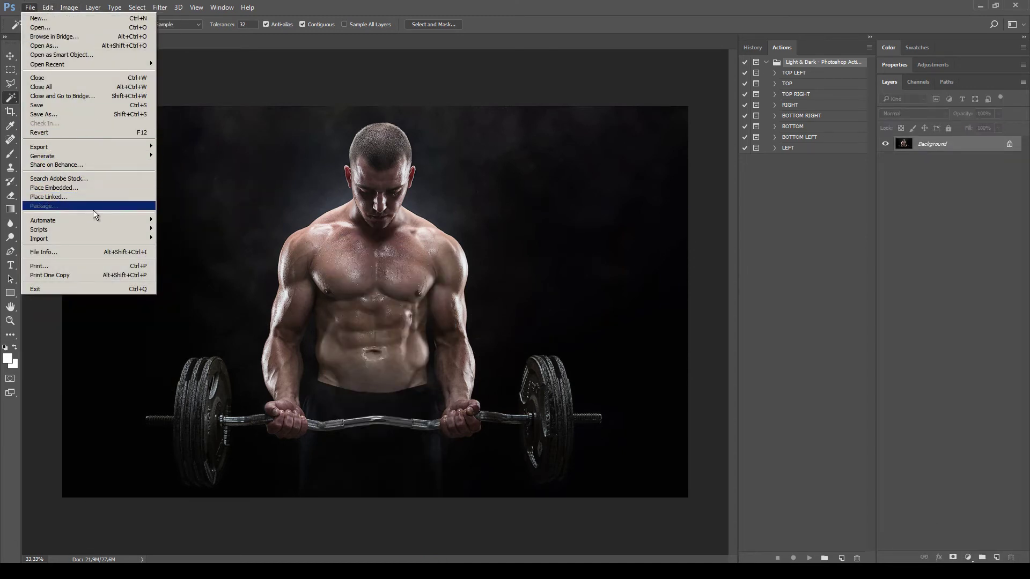
left_click(98, 189)
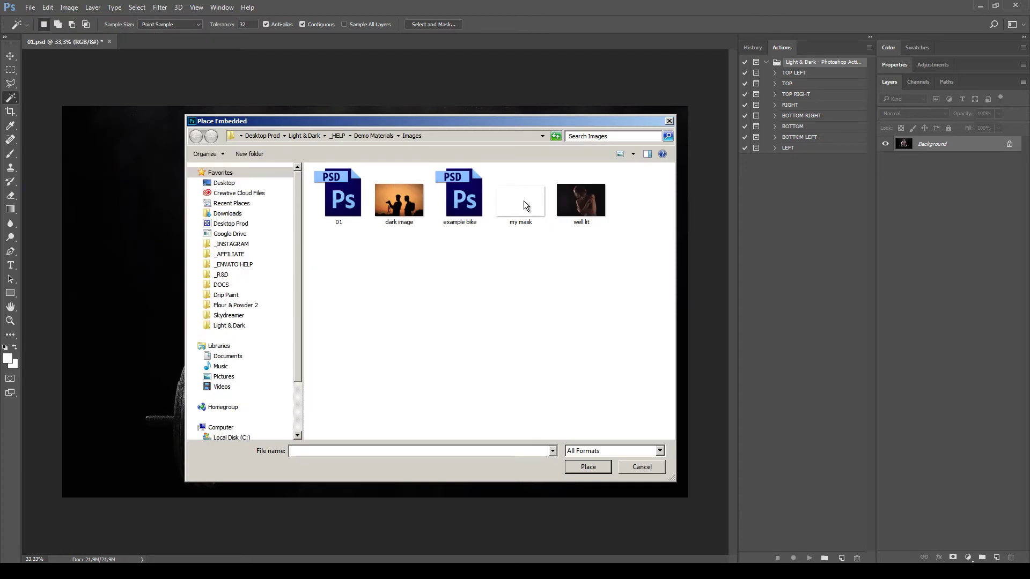
double_click(525, 204)
key("Return")
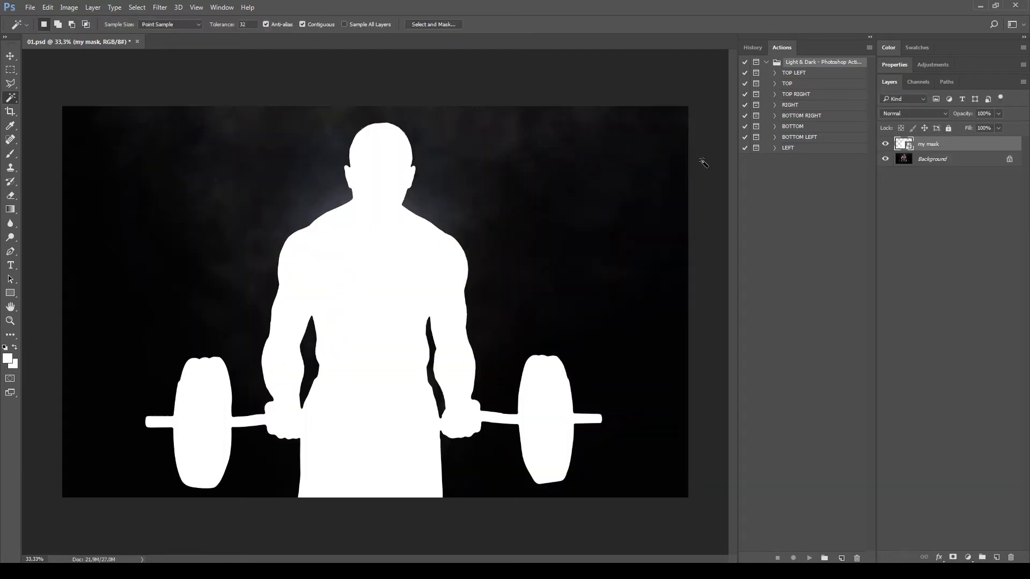
Rasterize the placed my mask layer and rename it mask.
right_click(958, 143)
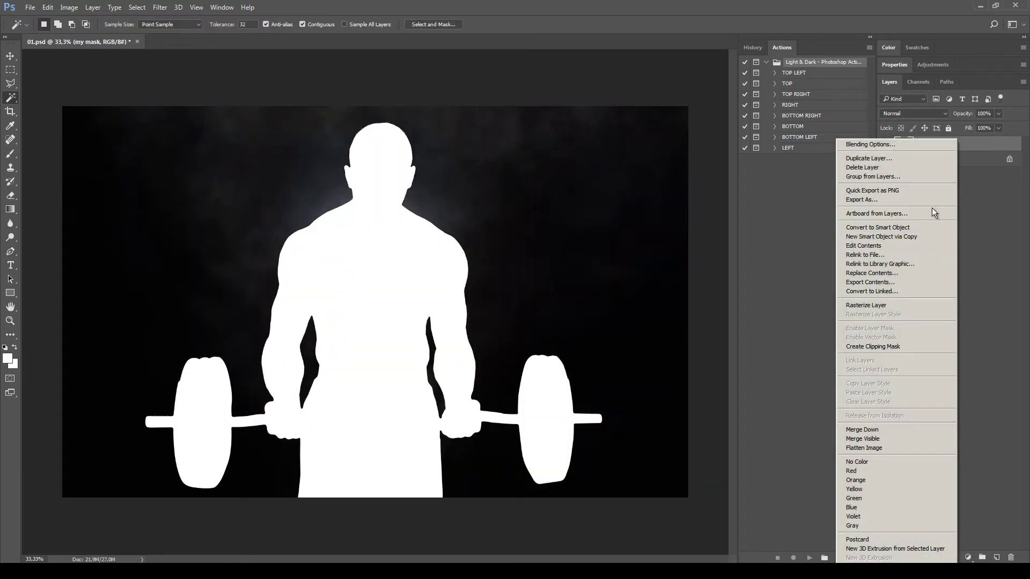
left_click(931, 305)
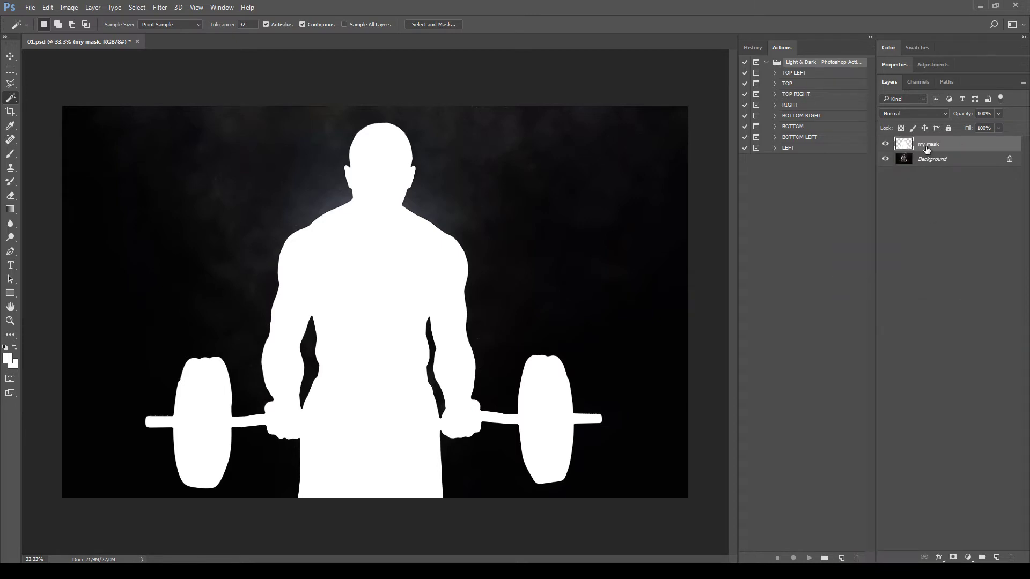
double_click(933, 150)
type("mask")
key("Return")
Expand the TOP LEFT action's steps in a widened Actions panel and run the action with the Move tool active.
left_click(10, 56)
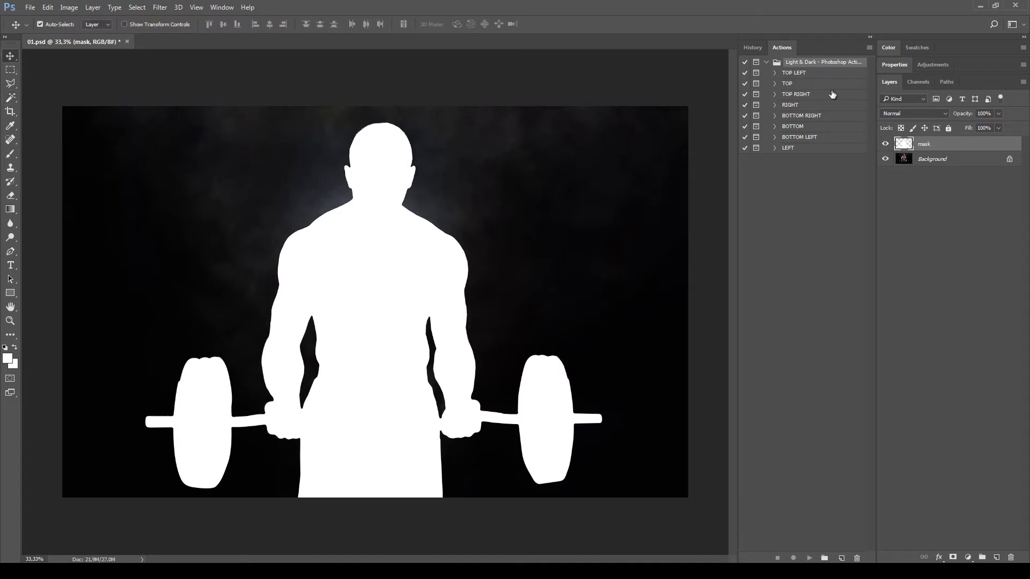
left_click(799, 73)
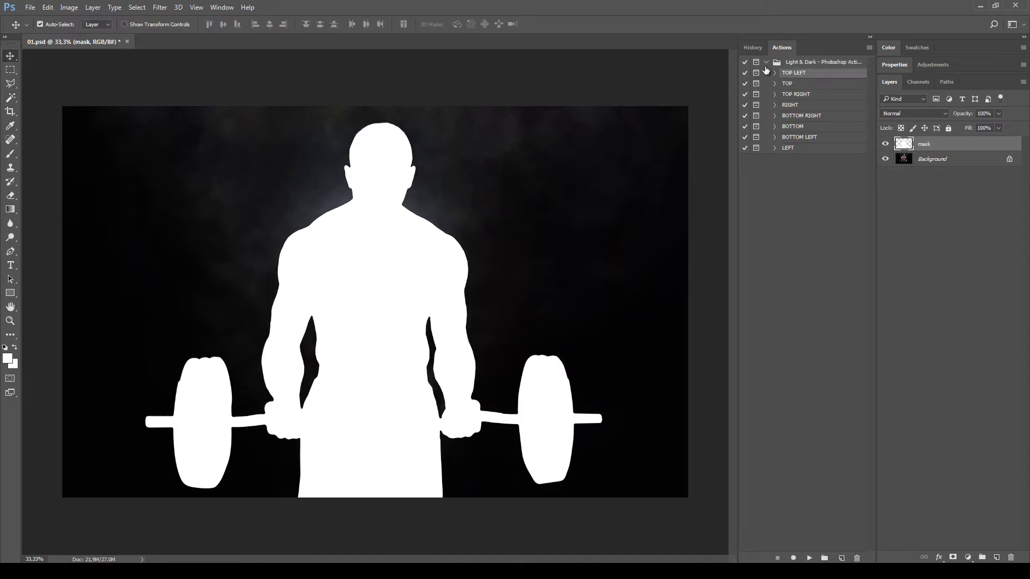
left_click(774, 72)
left_click_drag(738, 96, 716, 96)
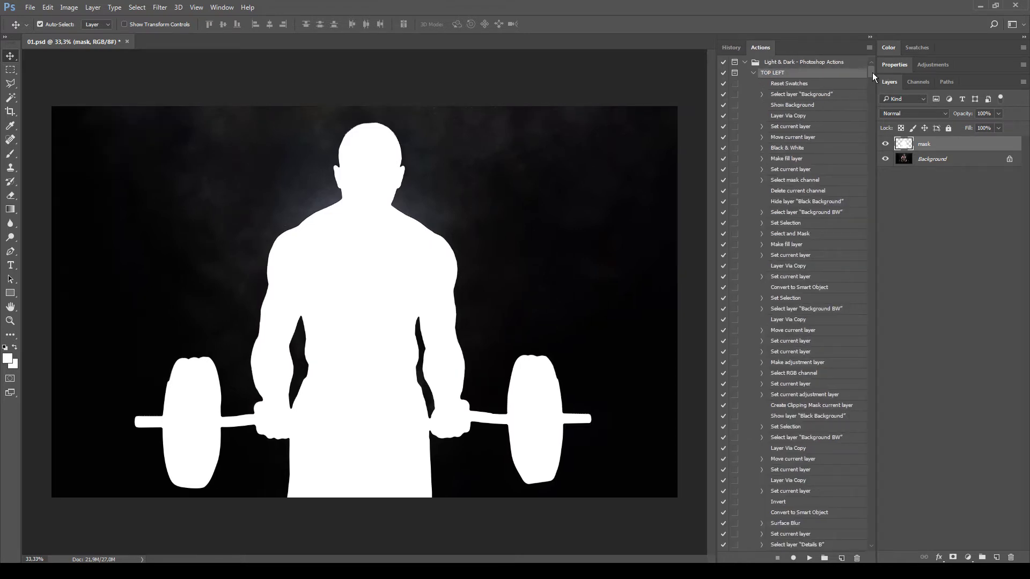
left_click_drag(872, 72, 864, 41)
left_click(814, 559)
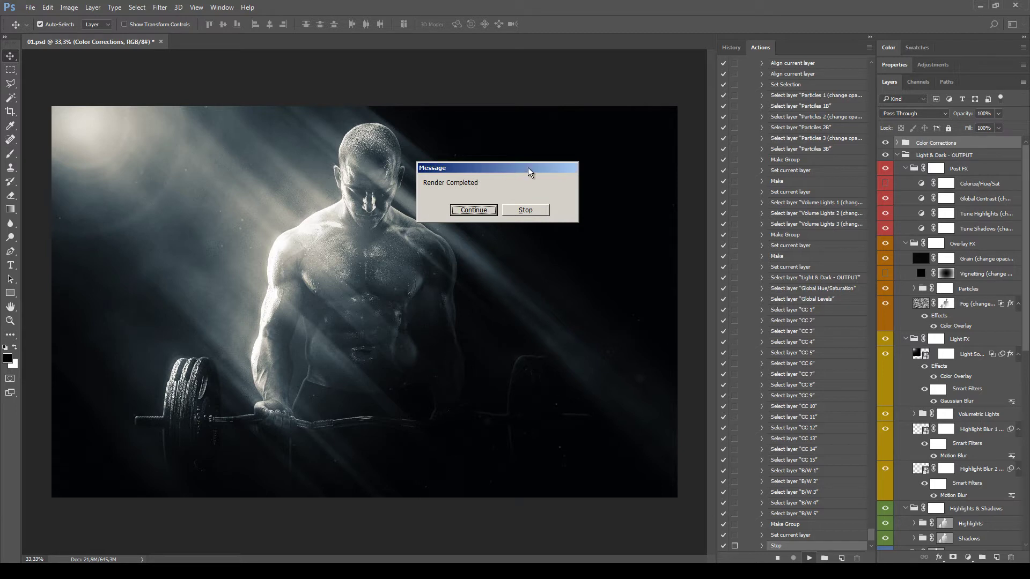
Let the TOP LEFT action continue to its end and examine the rendered light rays across the subject up close.
left_click(474, 210)
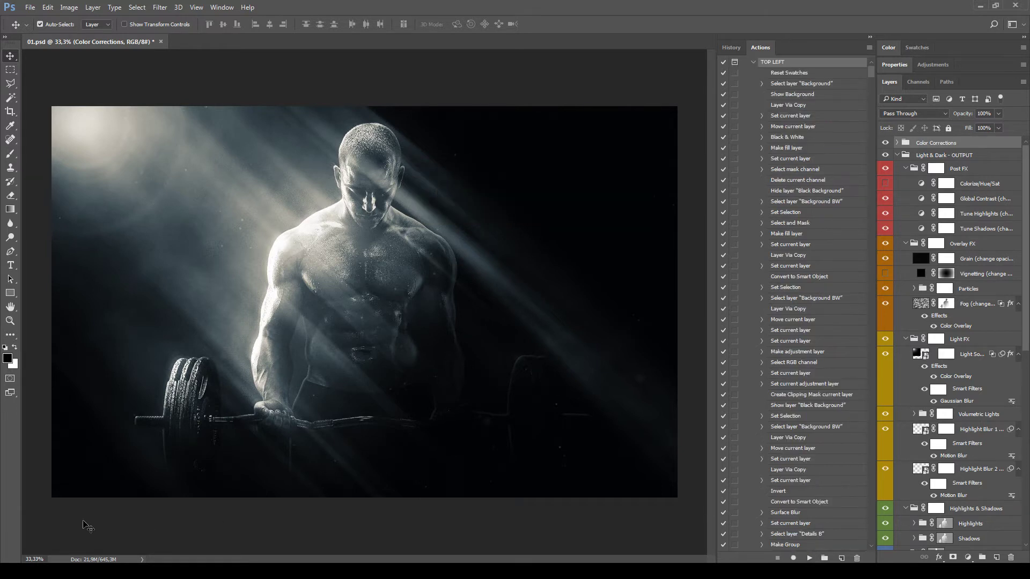
scroll(441, 412, "up", 1)
left_click_drag(406, 403, 393, 385)
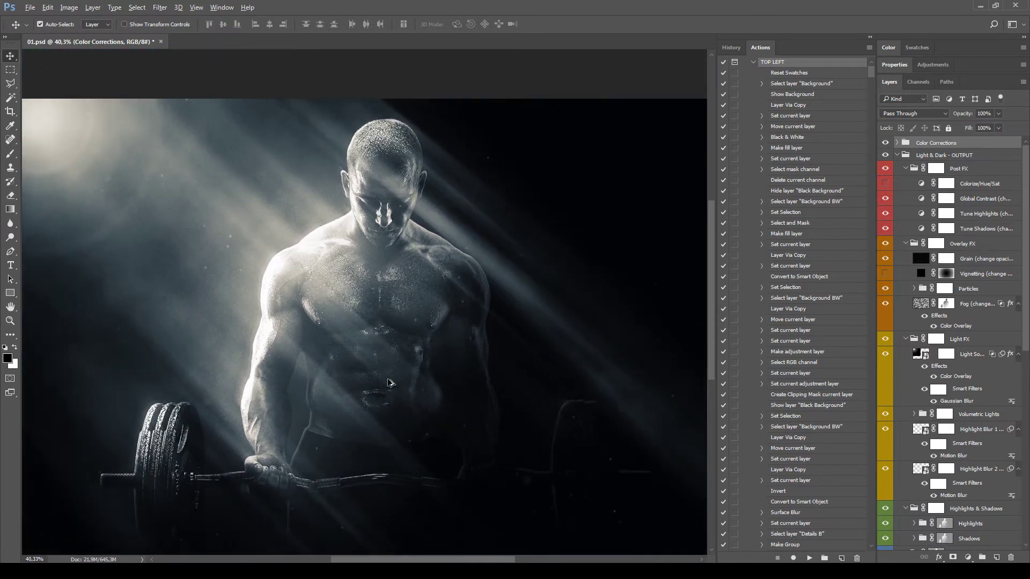
scroll(462, 284, "down", 1)
left_click_drag(462, 284, 344, 291)
scroll(321, 320, "up", 1)
left_click_drag(231, 365, 506, 341)
scroll(507, 341, "down", 2)
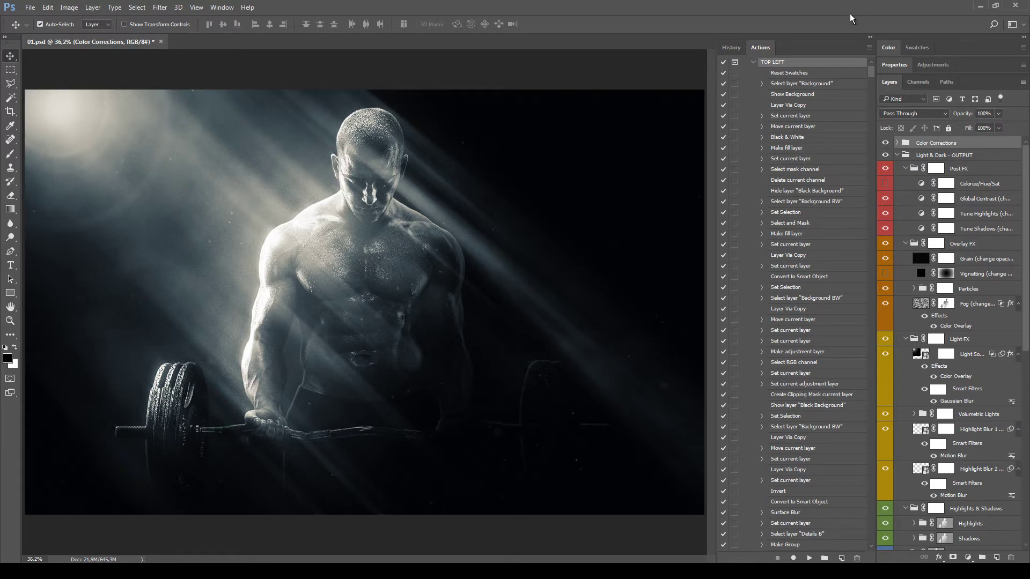
Collapse the Actions panel and look through the whole stack of layers and groups the action generated.
left_click(869, 40)
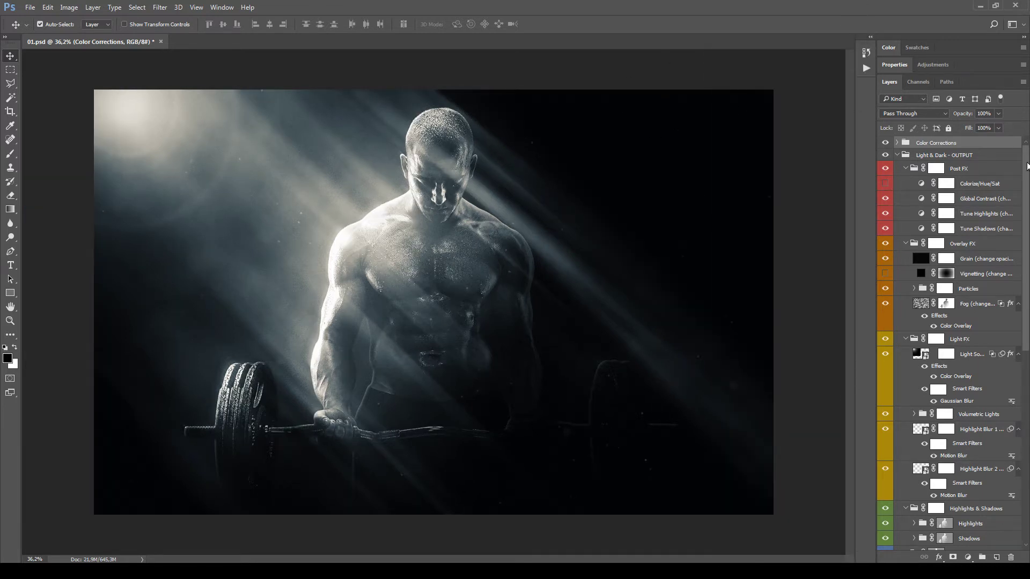
scroll(1027, 166, "down", 10)
scroll(1027, 166, "up", 10)
scroll(938, 164, "down", 10)
scroll(938, 163, "up", 10)
scroll(1028, 196, "down", 10)
scroll(1028, 196, "up", 8)
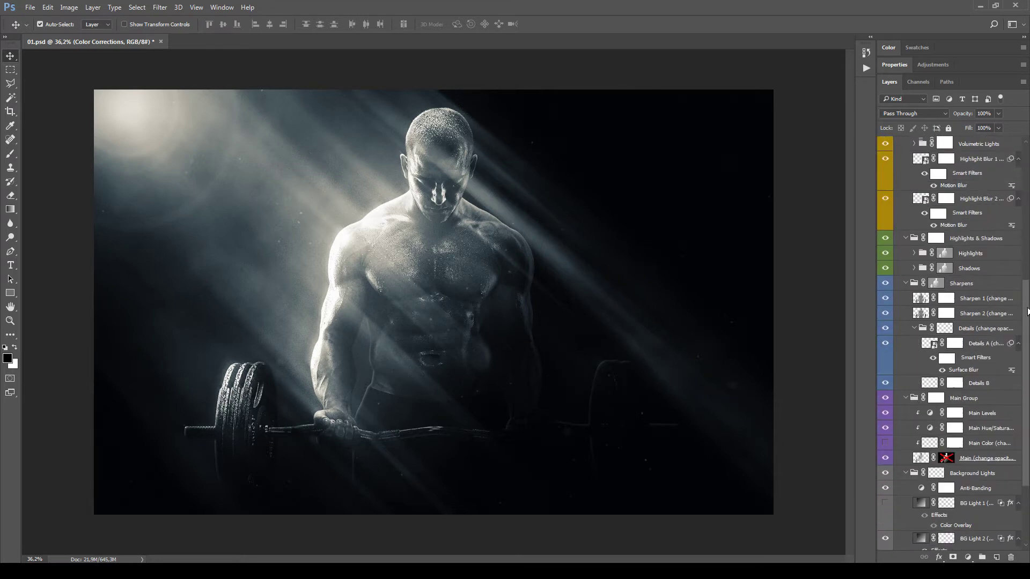
scroll(1028, 196, "down", 15)
scroll(902, 510, "up", 15)
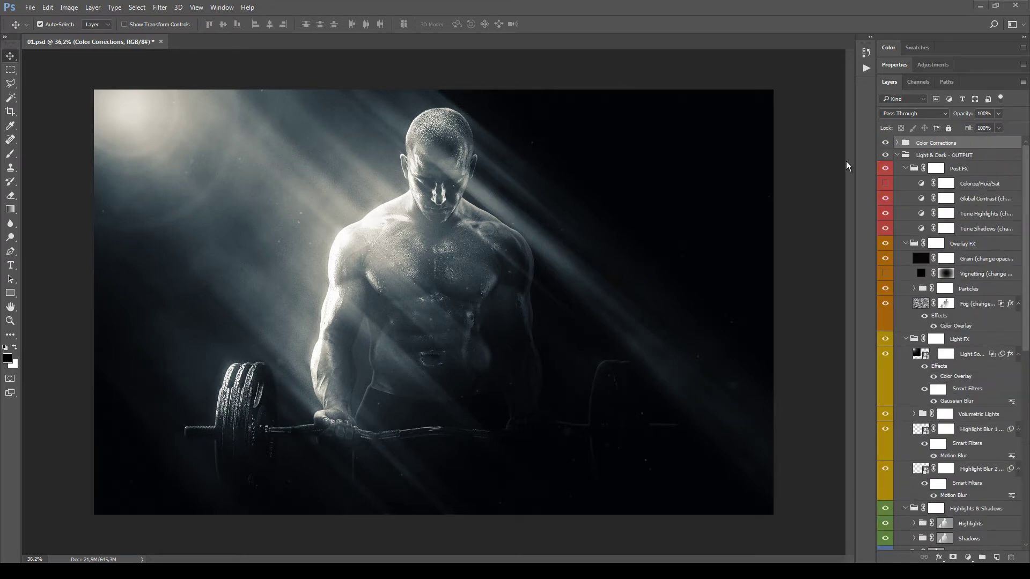
Select the Light & Dark - OUTPUT group and show its contents with all subgroups collapsed.
left_click(998, 156)
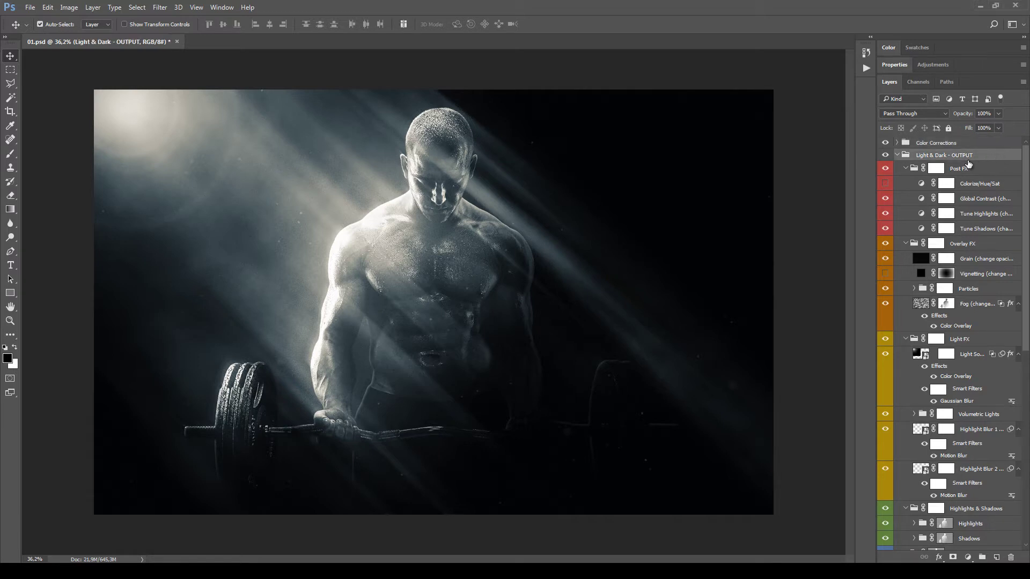
left_click(898, 155)
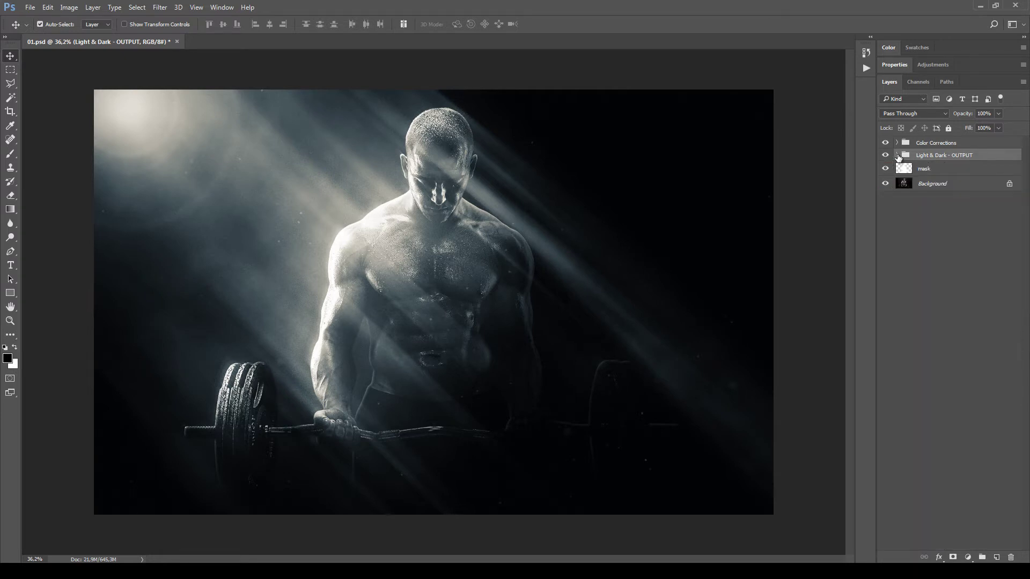
left_click(898, 156)
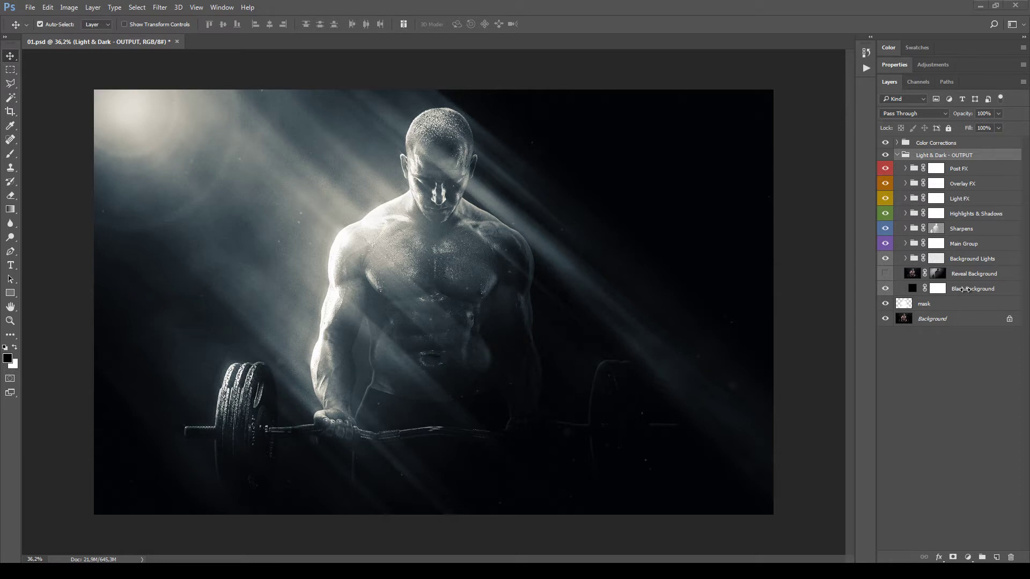
Hide the Color Corrections group and select the Light FX group's layer mask.
left_click(976, 214)
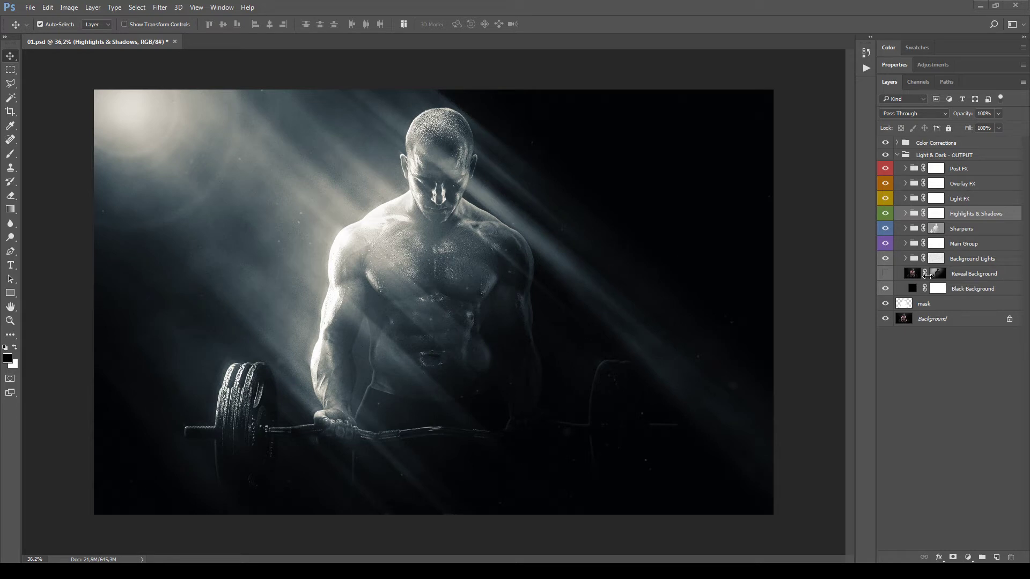
left_click(885, 142)
left_click(936, 198)
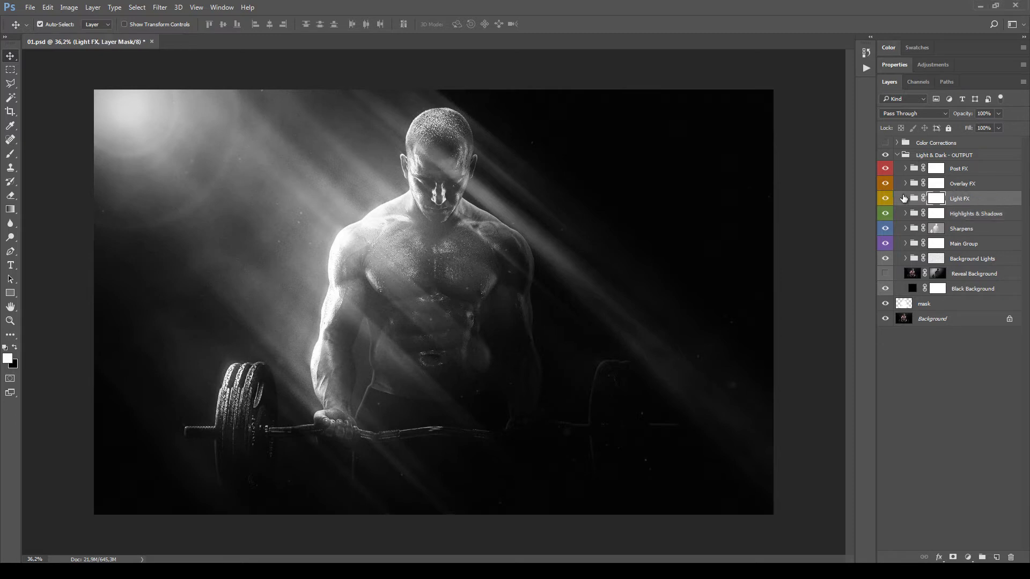
Look inside the Light FX and Highlights & Shadows groups, and collapse both again.
left_click(905, 198)
left_click(905, 198)
left_click(905, 198)
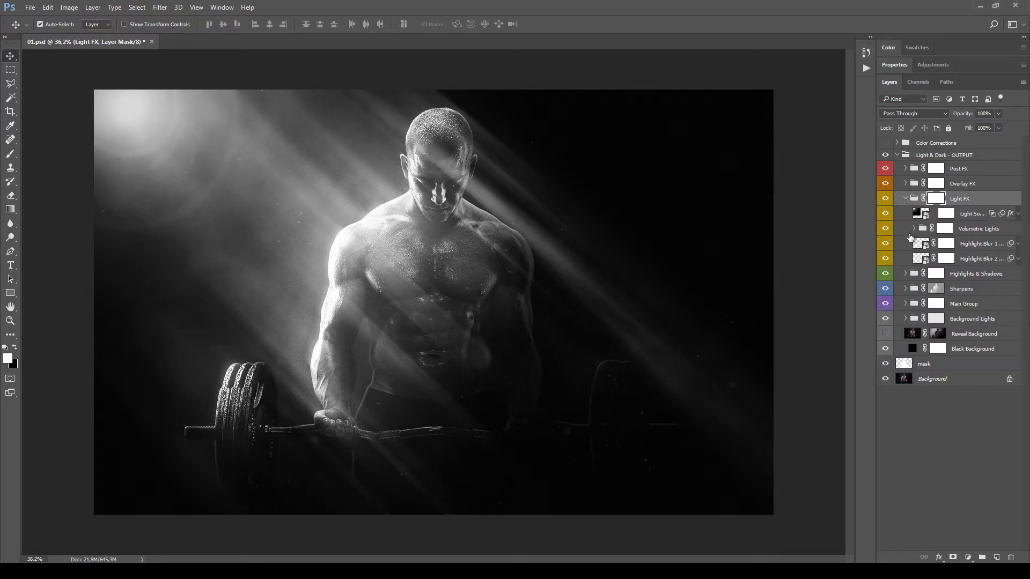
left_click(902, 276)
left_click(906, 274)
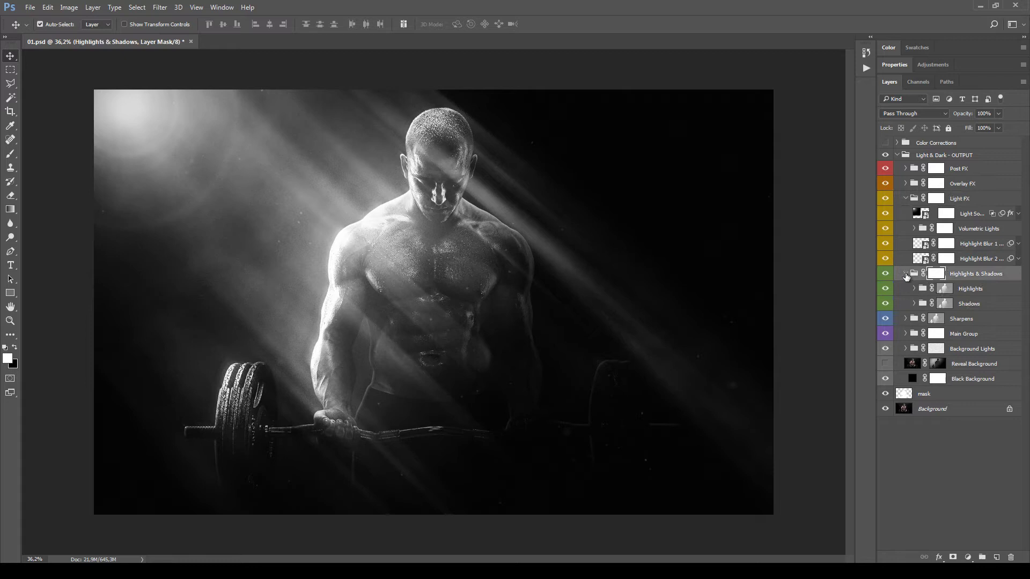
left_click(907, 200)
left_click(906, 200)
left_click(906, 199)
left_click(906, 213)
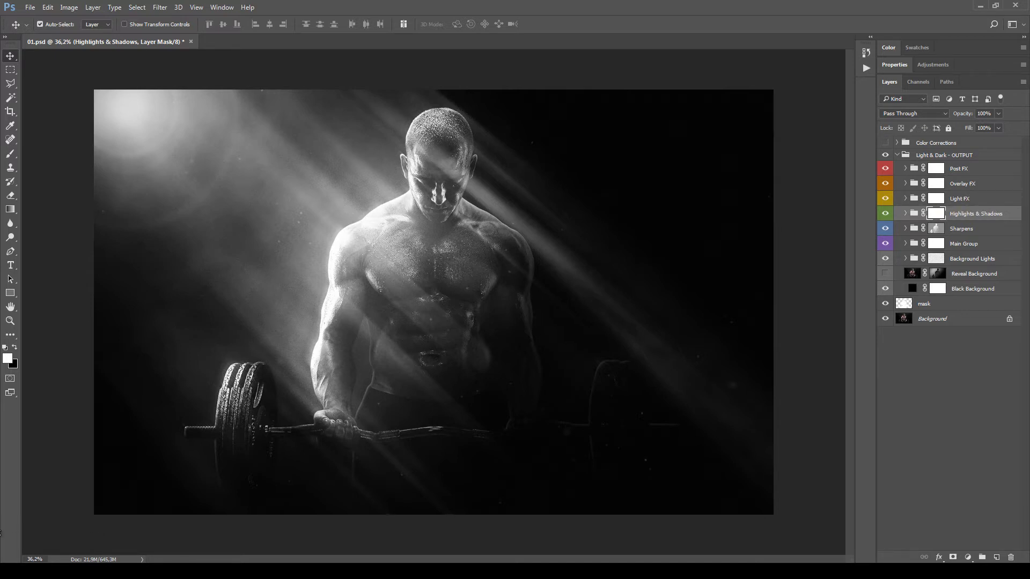
Check the Light FX group's effect by hiding and showing it again, and expand the group.
left_click(981, 199)
left_click(885, 198)
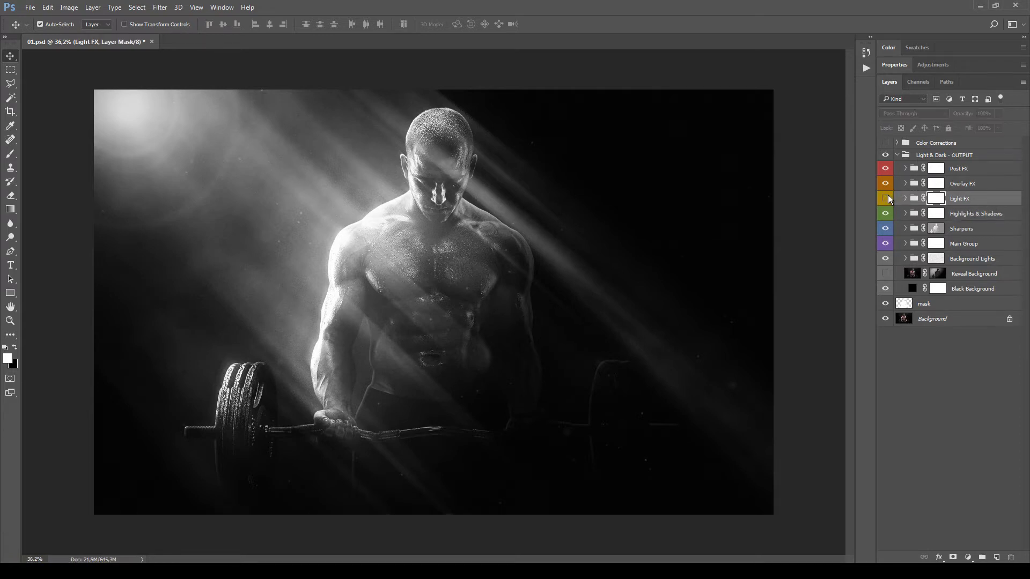
left_click(886, 198)
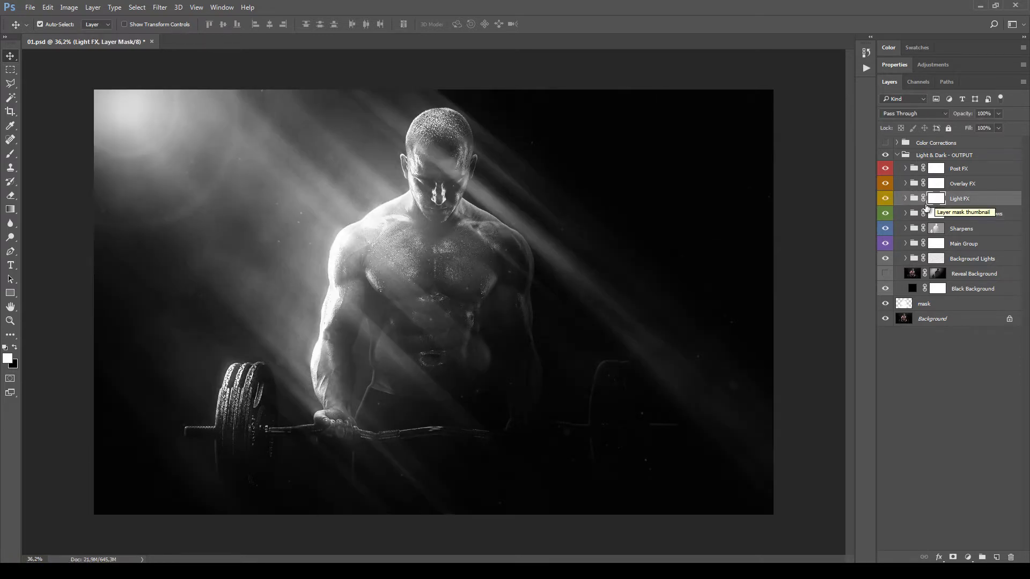
left_click(905, 198)
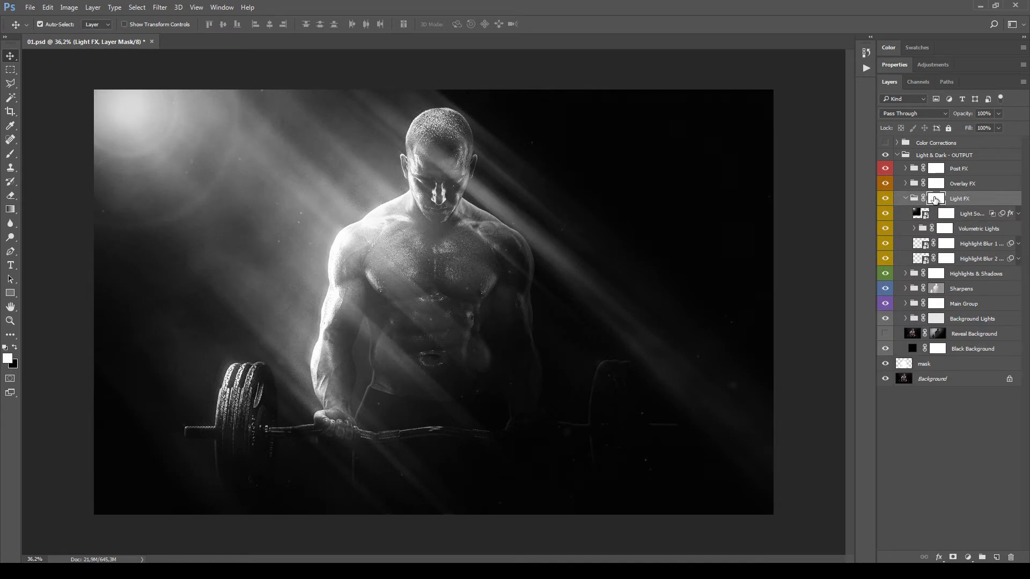
Set up the Brush tool with a black foreground colour, 495 px size and 63% opacity for painting on the Light FX mask.
left_click(8, 156)
right_click(290, 223)
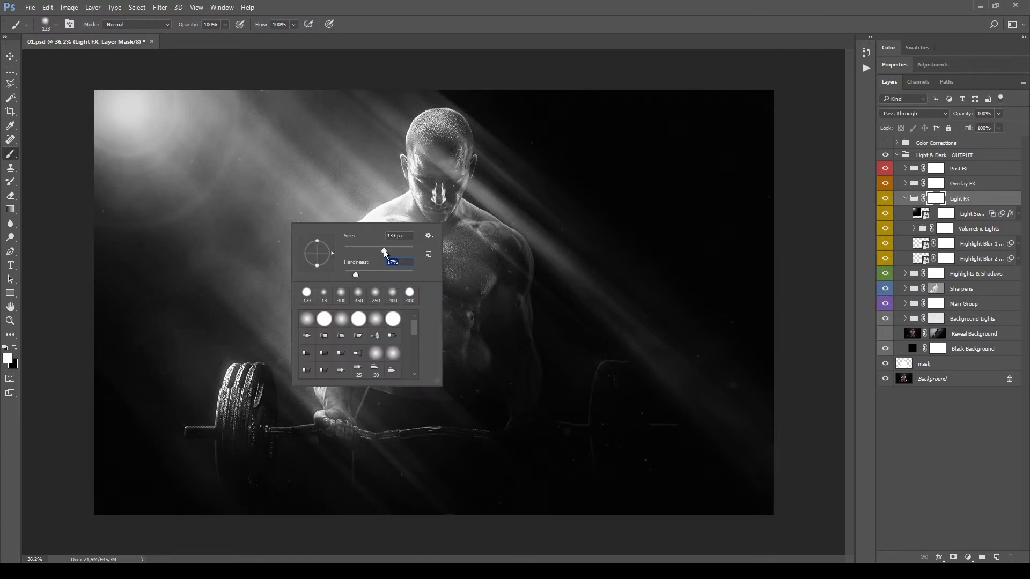
left_click(14, 348)
left_click(7, 359)
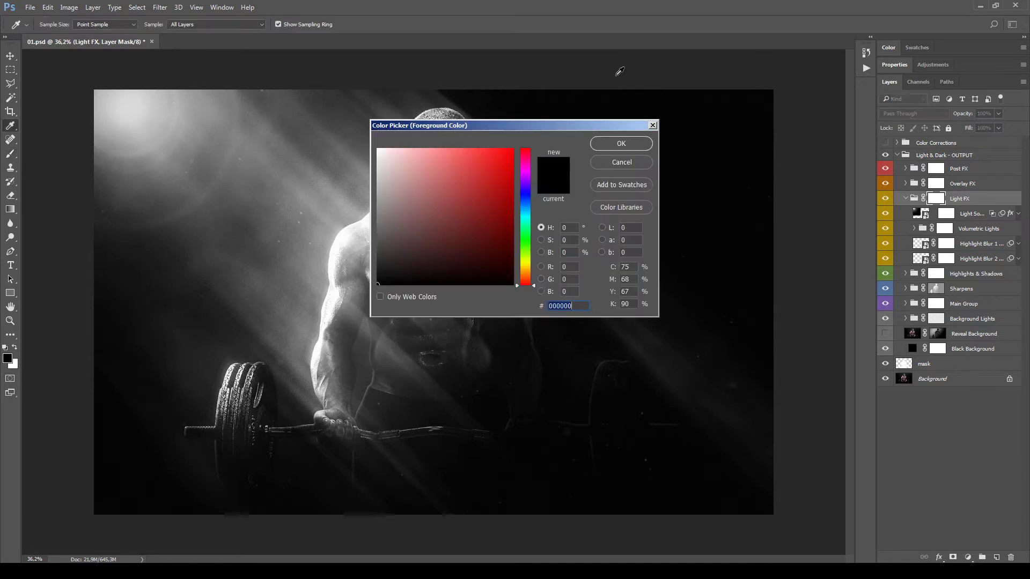
left_click(621, 141)
left_click(225, 24)
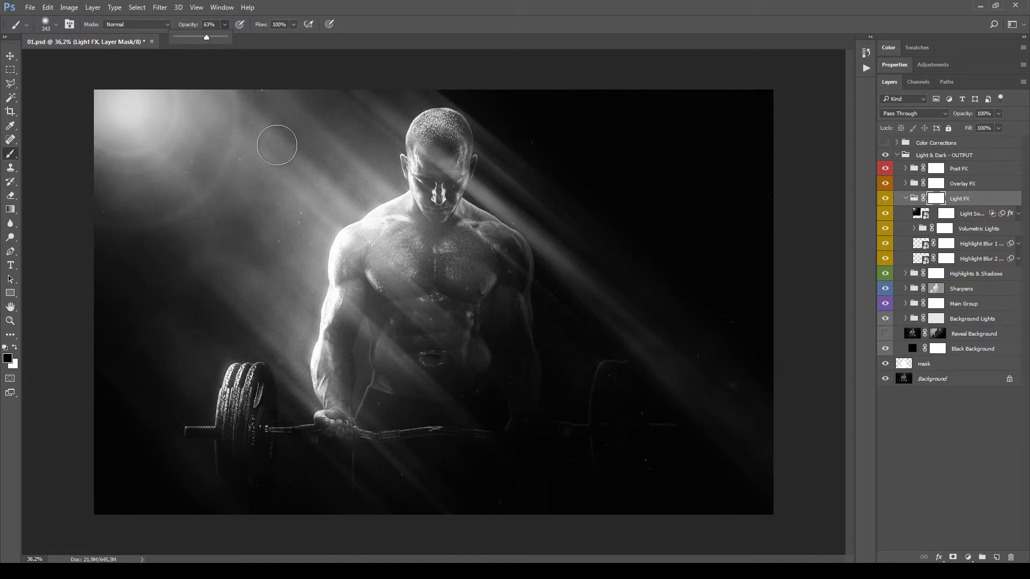
right_click(321, 194)
mouse_move(428, 220)
left_mouse_down()
mouse_move(442, 223)
mouse_move(432, 221)
left_mouse_up()
key("Return")
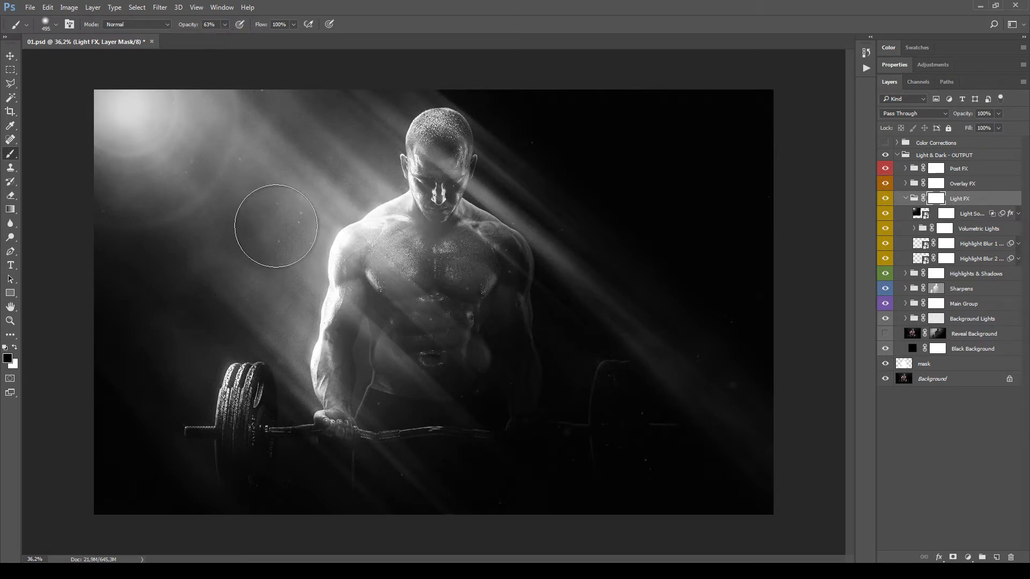
Paint out the light rays beside the subject in black on the Light FX mask, and paint them back with white.
mouse_move(202, 211)
left_mouse_down()
mouse_move(248, 267)
mouse_move(215, 190)
mouse_move(274, 239)
mouse_move(261, 165)
mouse_move(323, 205)
mouse_move(353, 199)
mouse_move(343, 141)
mouse_move(379, 141)
mouse_move(405, 164)
mouse_move(174, 218)
mouse_move(207, 274)
mouse_move(164, 279)
mouse_move(206, 298)
mouse_move(286, 279)
mouse_move(327, 268)
left_mouse_up()
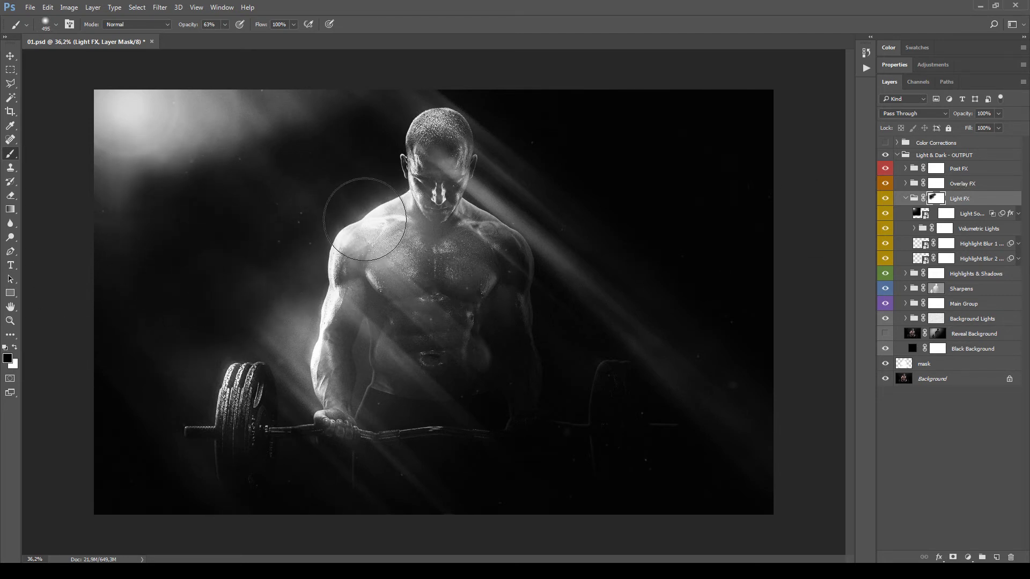
left_click(17, 347)
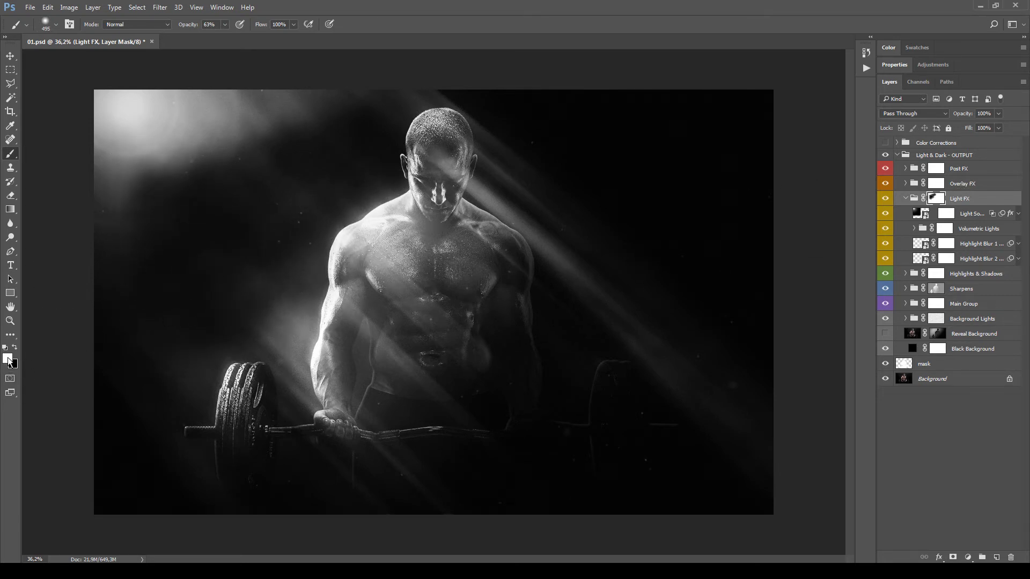
mouse_move(138, 204)
left_mouse_down()
mouse_move(248, 356)
mouse_move(158, 204)
mouse_move(240, 308)
mouse_move(224, 230)
mouse_move(157, 104)
mouse_move(284, 271)
mouse_move(308, 237)
mouse_move(266, 143)
mouse_move(363, 215)
mouse_move(385, 203)
mouse_move(308, 93)
mouse_move(360, 119)
left_mouse_up()
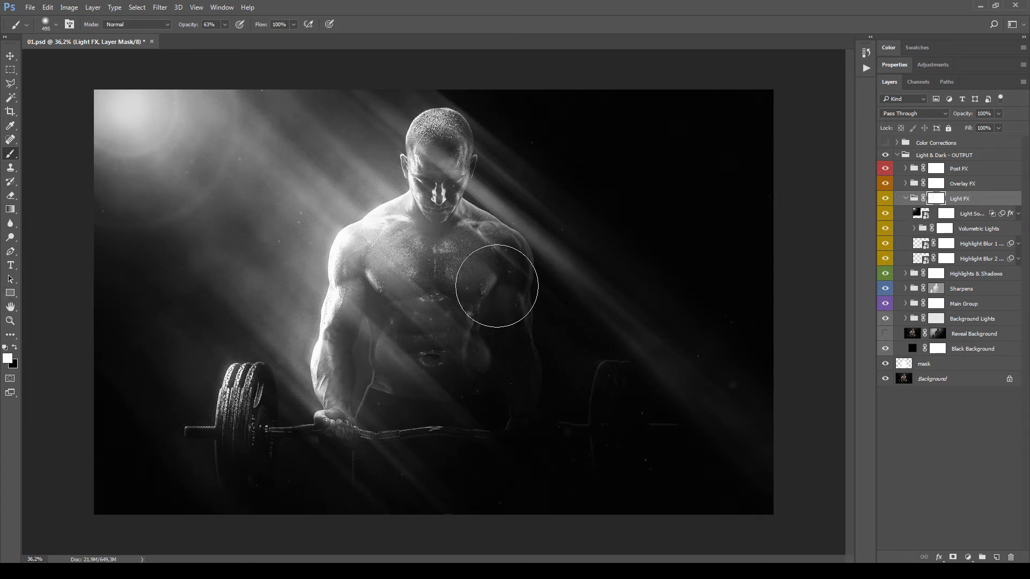
key("x")
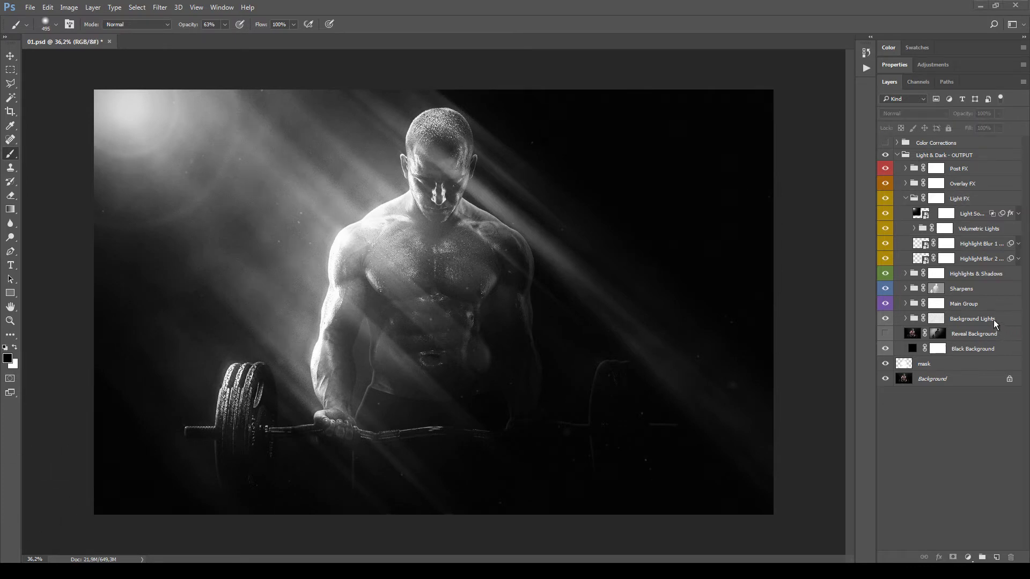
Expand the Highlights & Shadows group and open the mask properties of its Highlights subgroup.
left_click(937, 274)
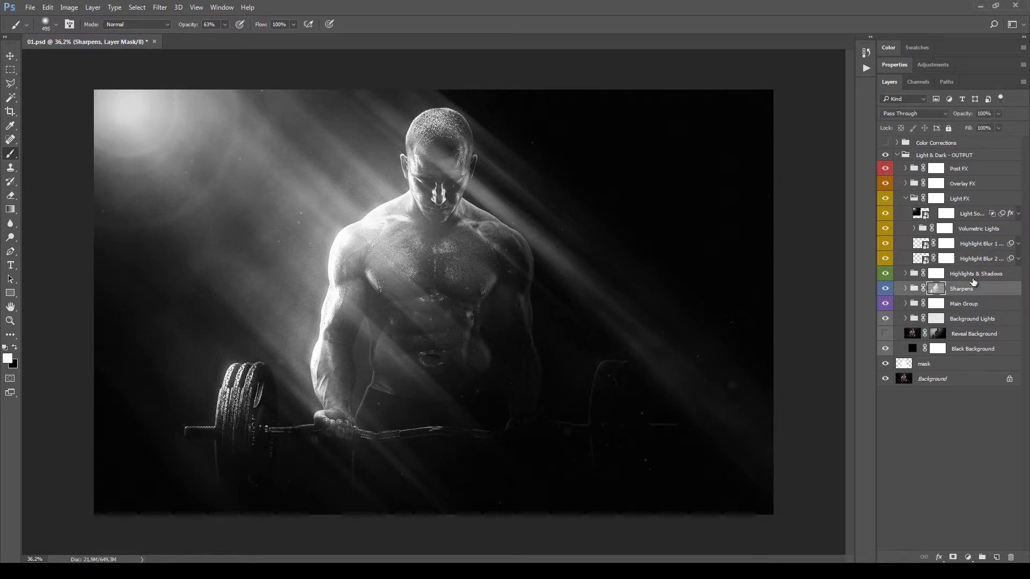
left_click(905, 275)
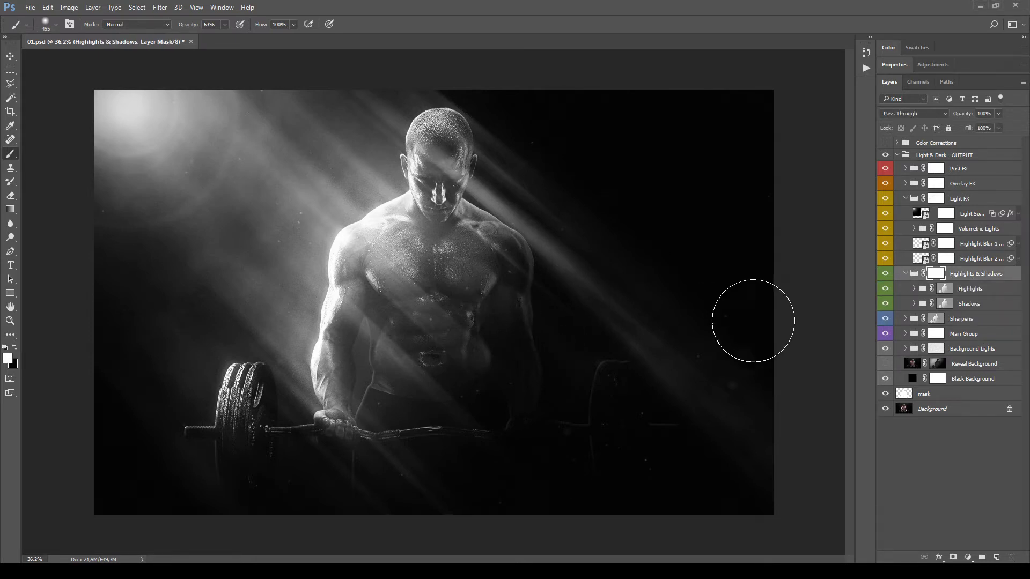
left_click(945, 288)
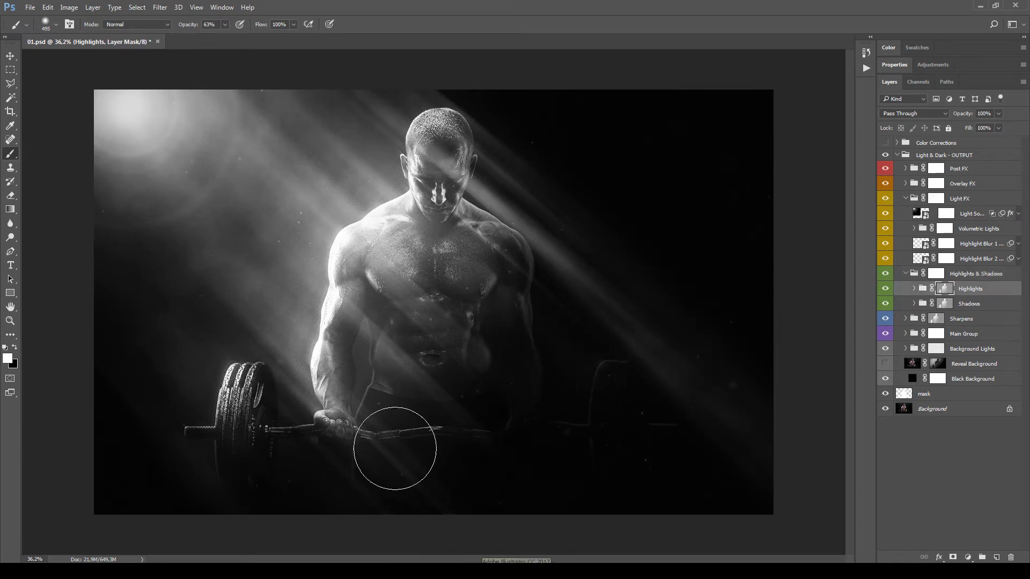
double_click(945, 290)
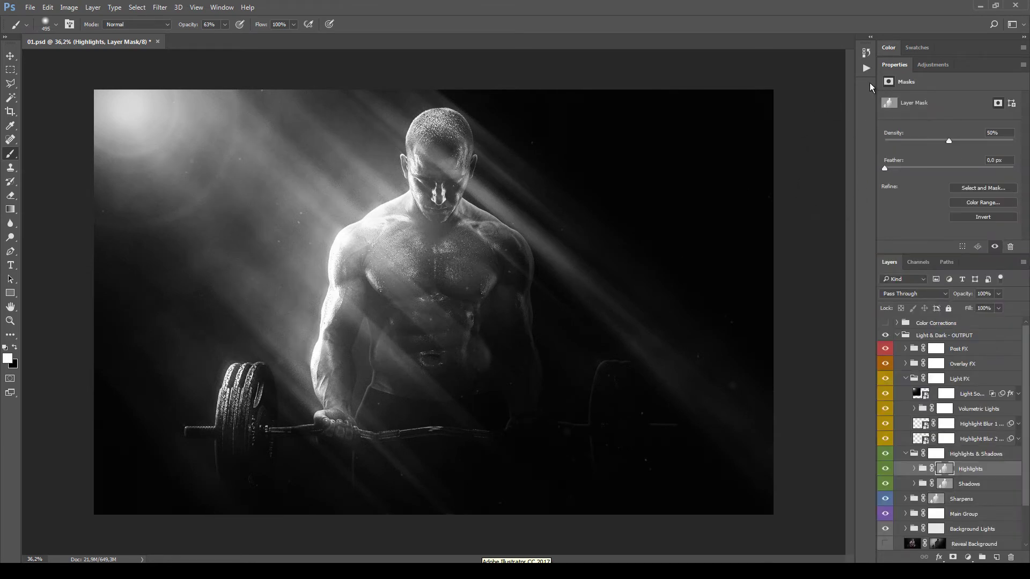
Try the Highlights mask's density at 0% and at 100%.
left_click_drag(947, 141, 848, 157)
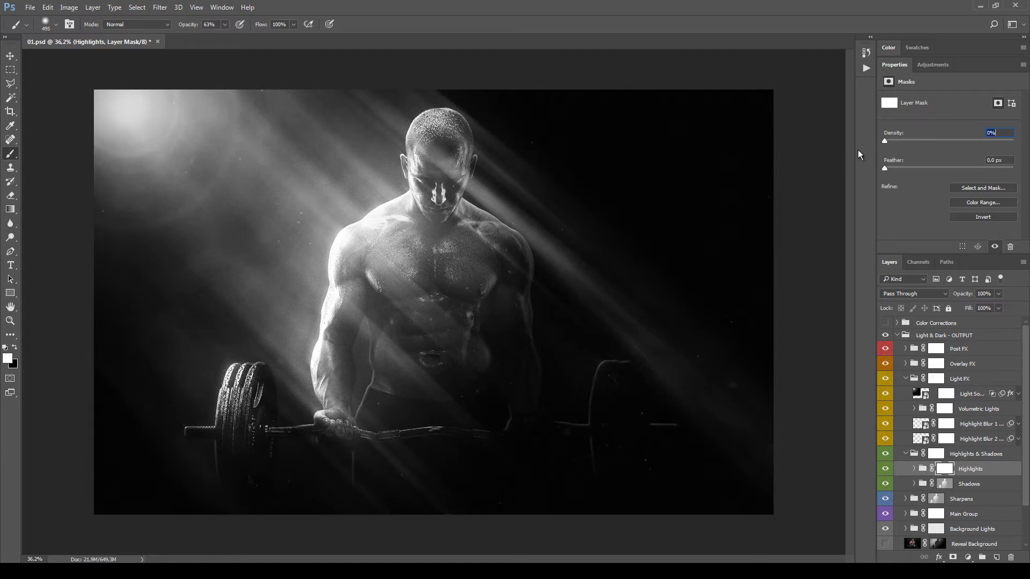
left_click_drag(858, 149, 1014, 150)
key("Return")
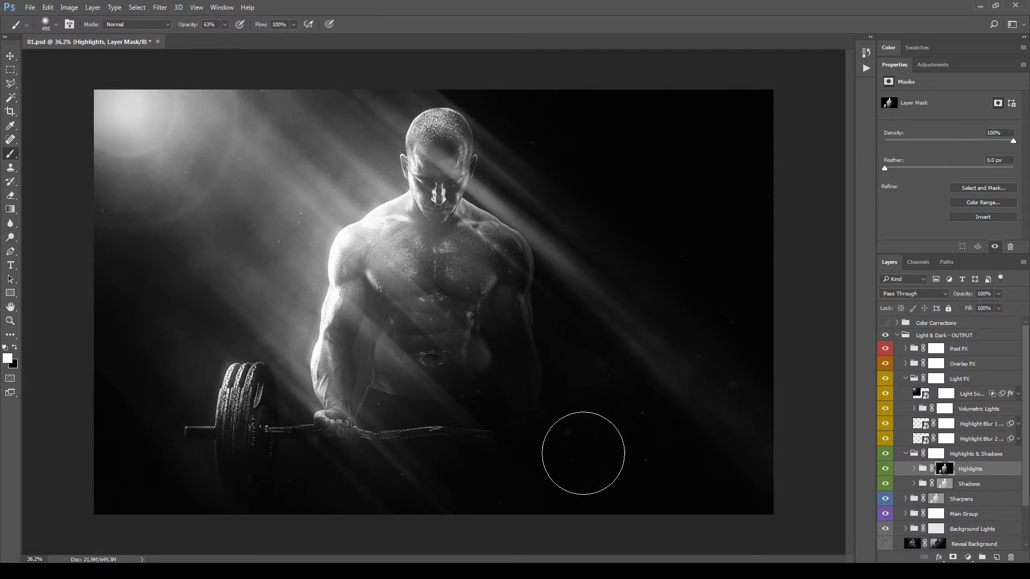
Set the Highlights mask's density to 50% and collapse the mask properties.
left_click(1004, 134)
type("50")
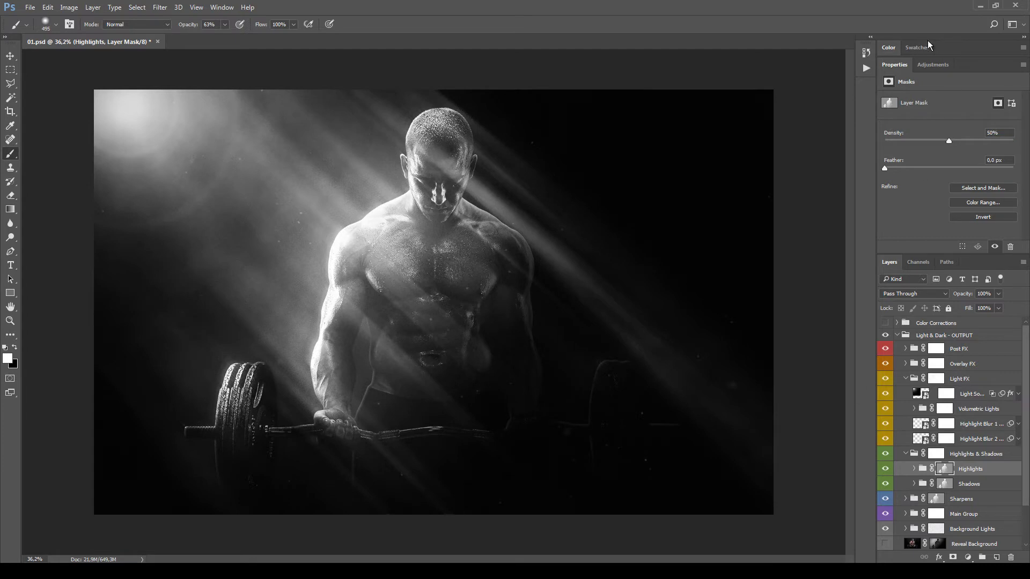
double_click(974, 65)
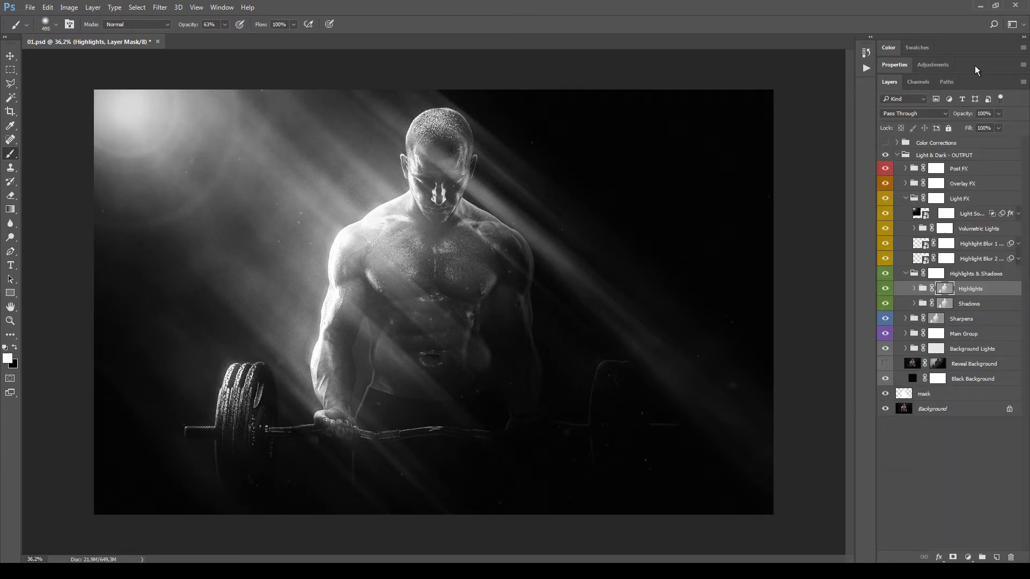
Collapse the Highlights & Shadows group and expand the Sharpens group in a widened Layers panel.
left_click(906, 274)
left_click_drag(880, 288, 850, 287)
left_click(958, 290)
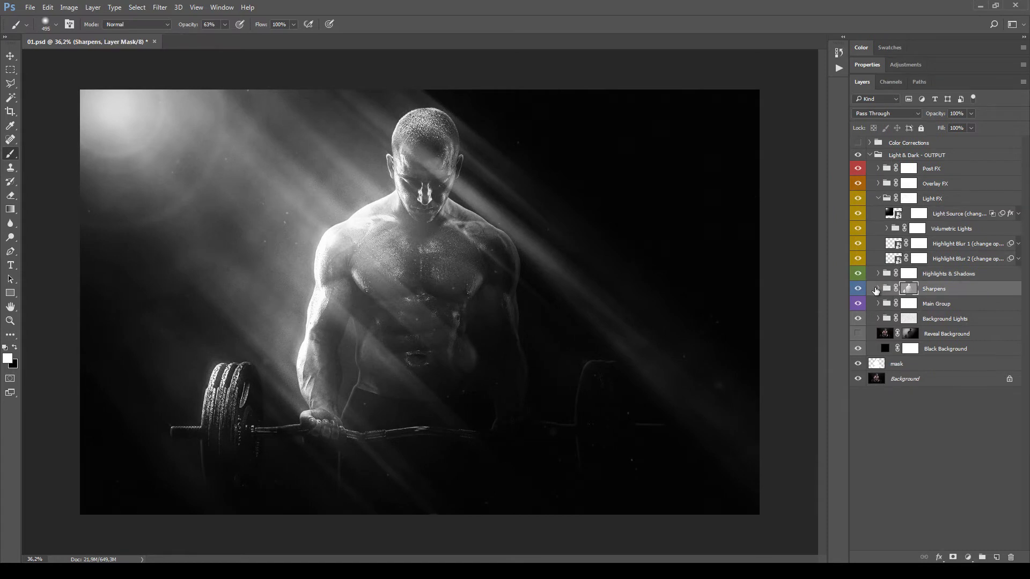
left_click(878, 290)
left_click(945, 304)
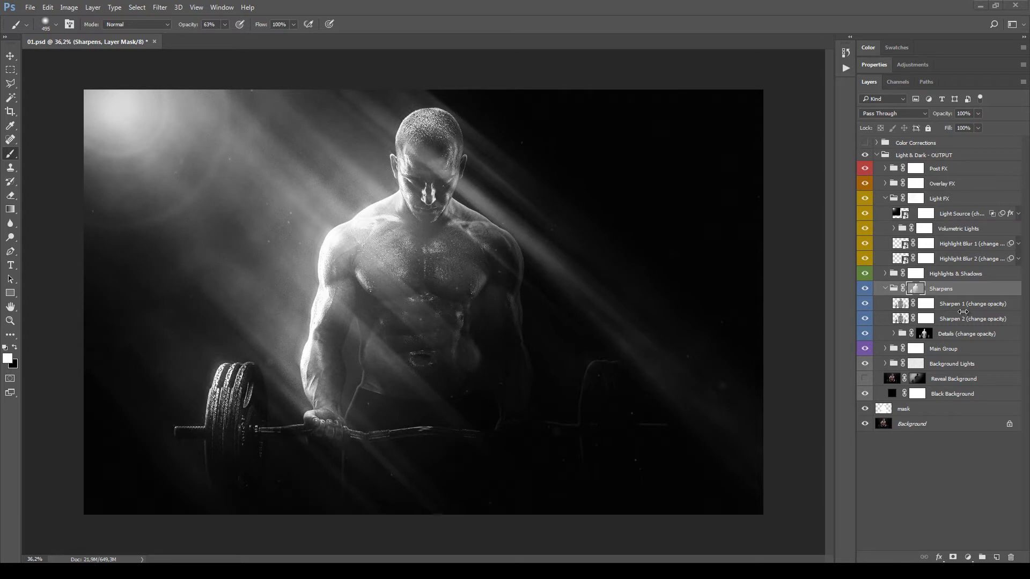
Expand the Highlights & Shadows group and its Shadows subgroup to show the layers inside.
key("x")
key("alt+bracketleft")
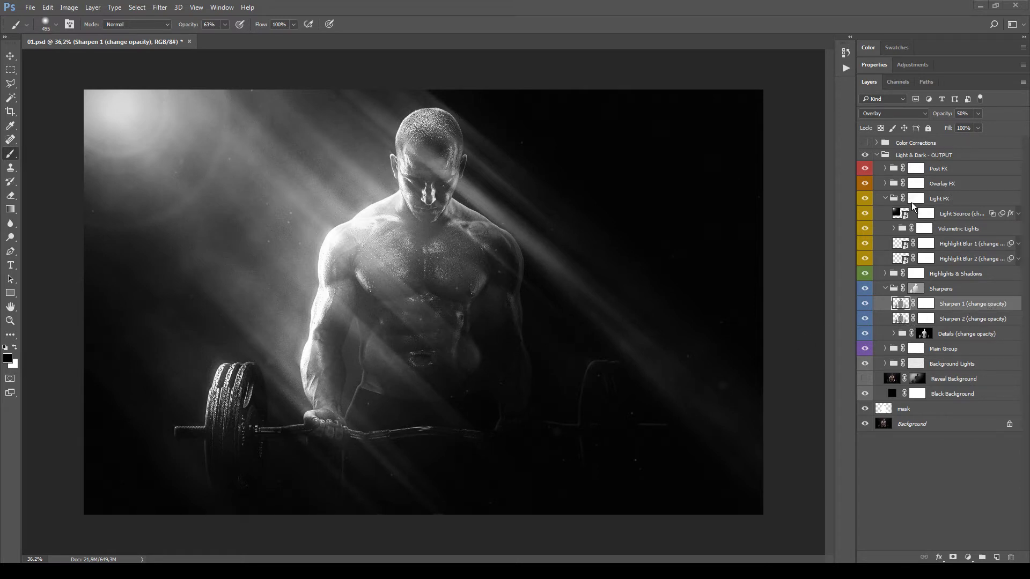
left_click(916, 289)
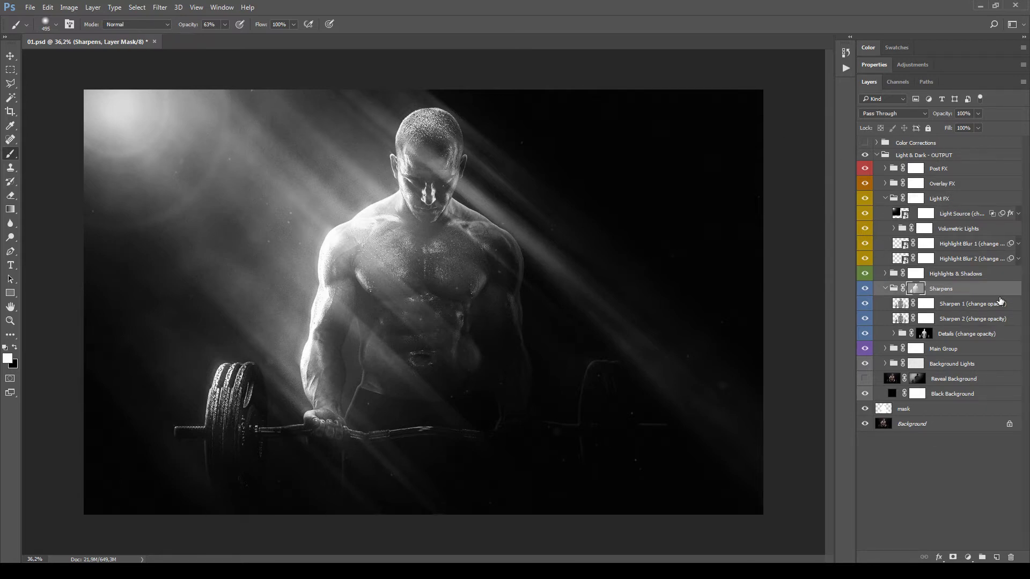
left_click(982, 275)
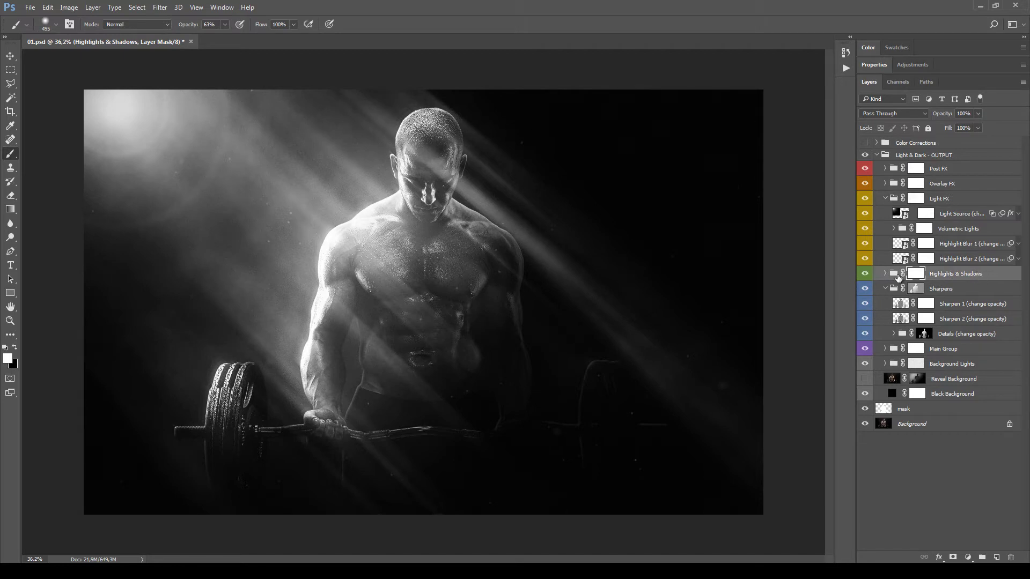
left_click(885, 273)
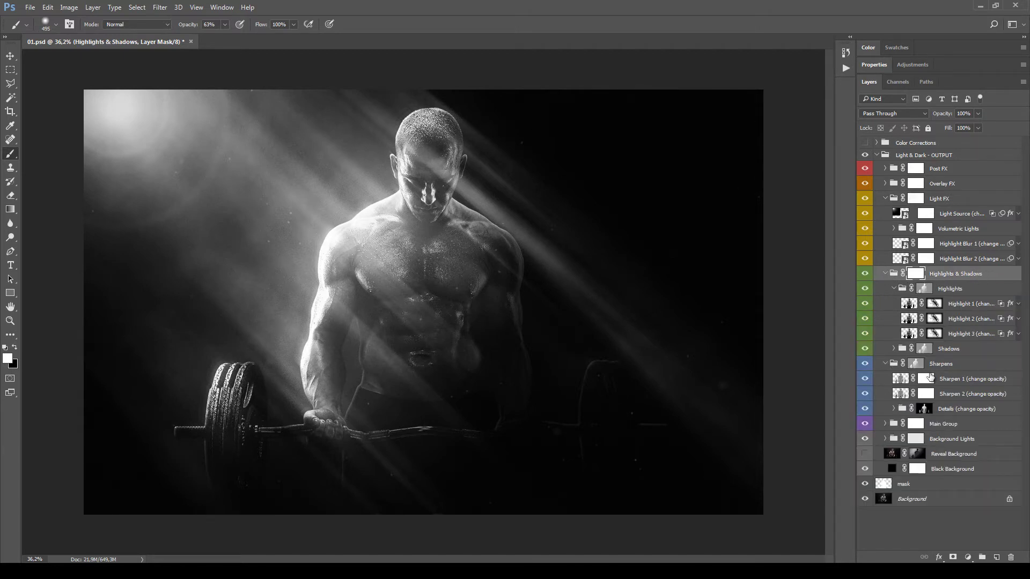
left_click(894, 348)
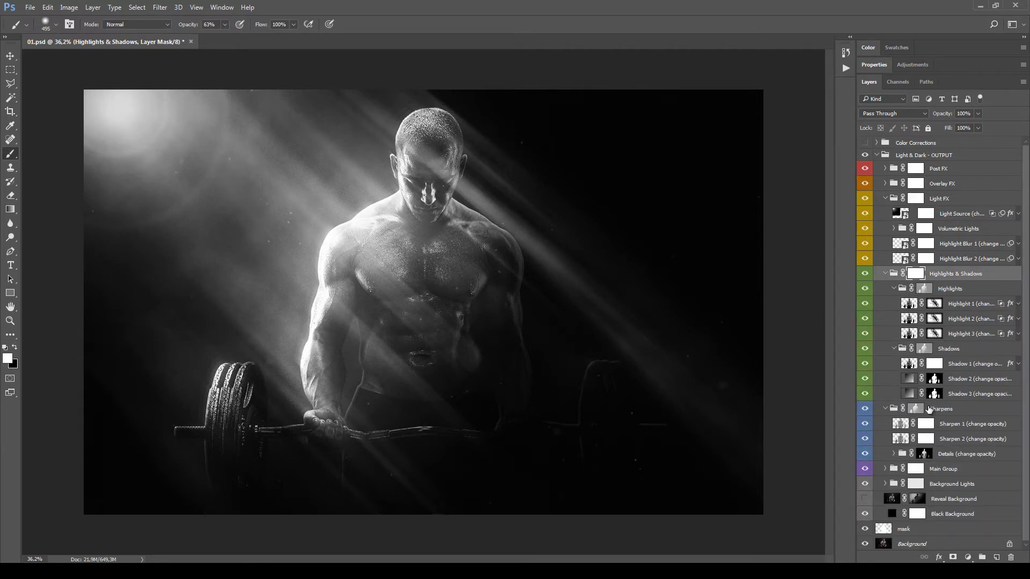
Try the Highlights & Shadows group's opacity at 0% and restore it to 100%.
left_click(996, 275)
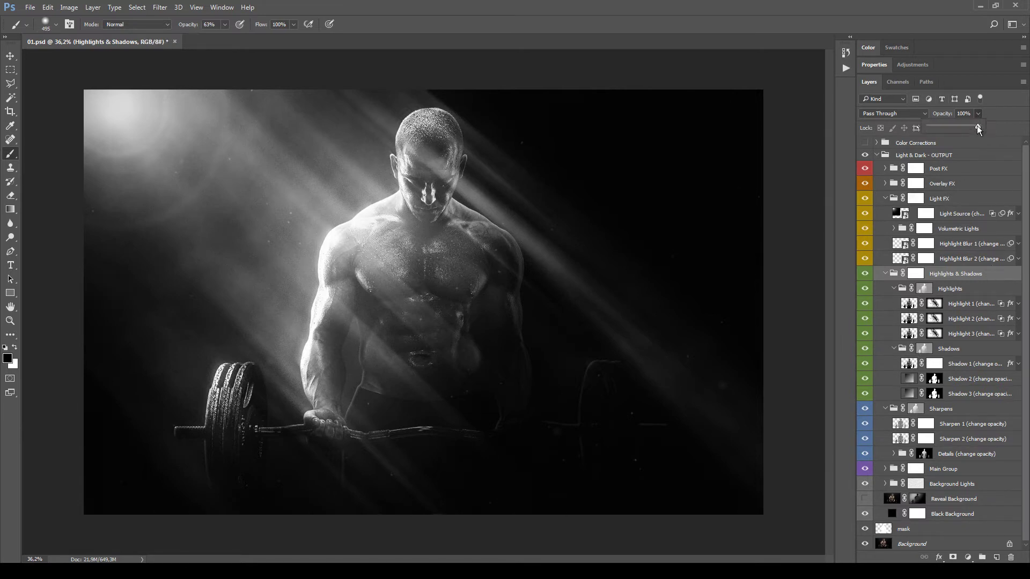
left_click_drag(950, 123, 922, 116)
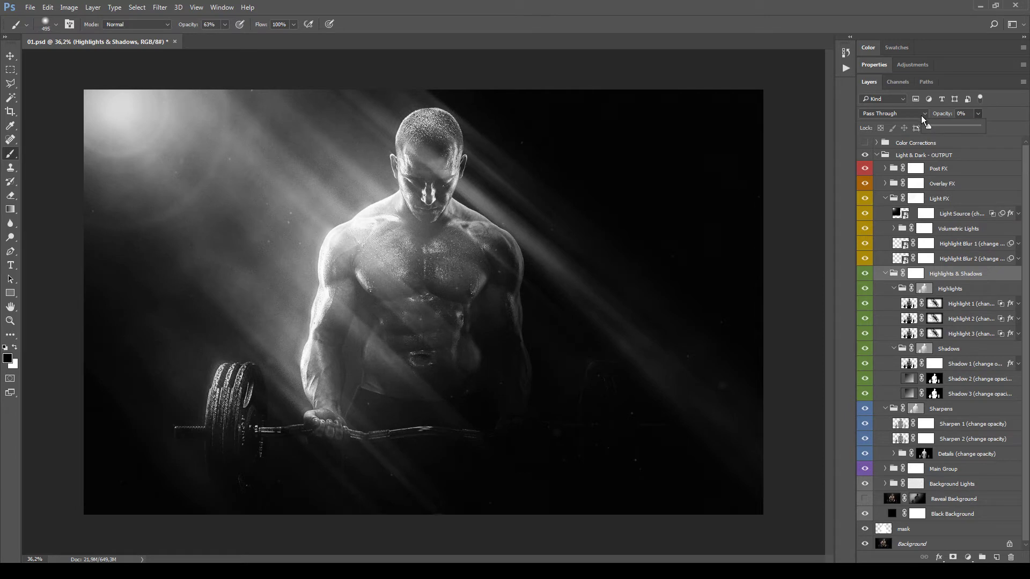
left_click(800, 131)
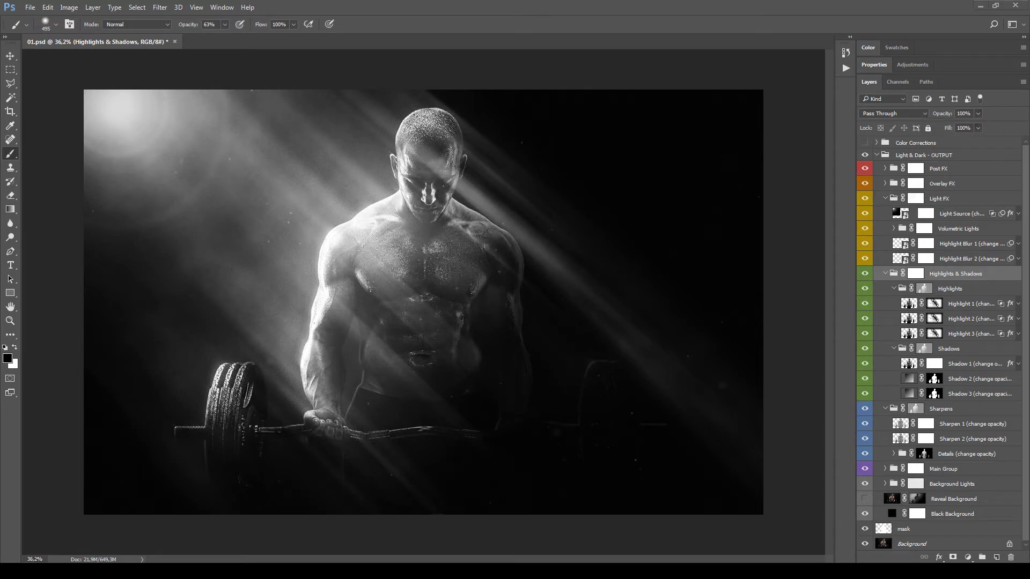
Widen the Layers panel to show full layer names and expand the Volumetric Lights group inside Light FX.
left_click(925, 229)
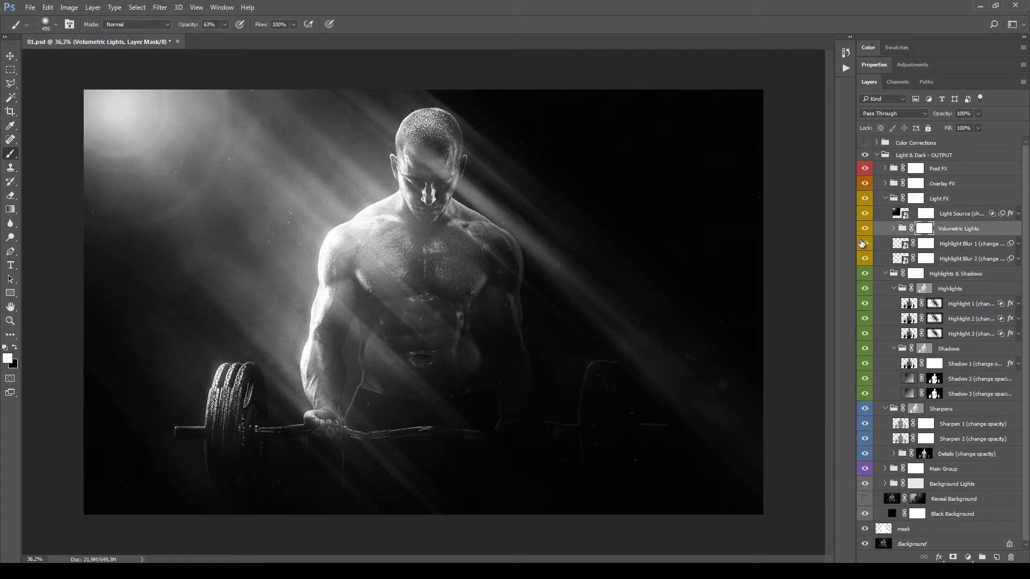
key("x")
left_click_drag(855, 243, 820, 240)
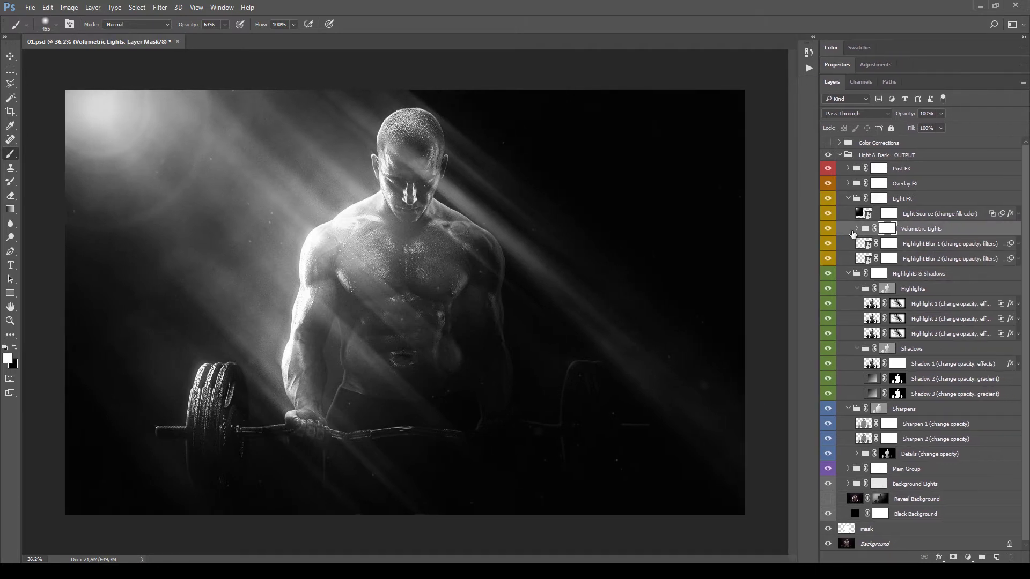
left_click(863, 230)
left_click(856, 229)
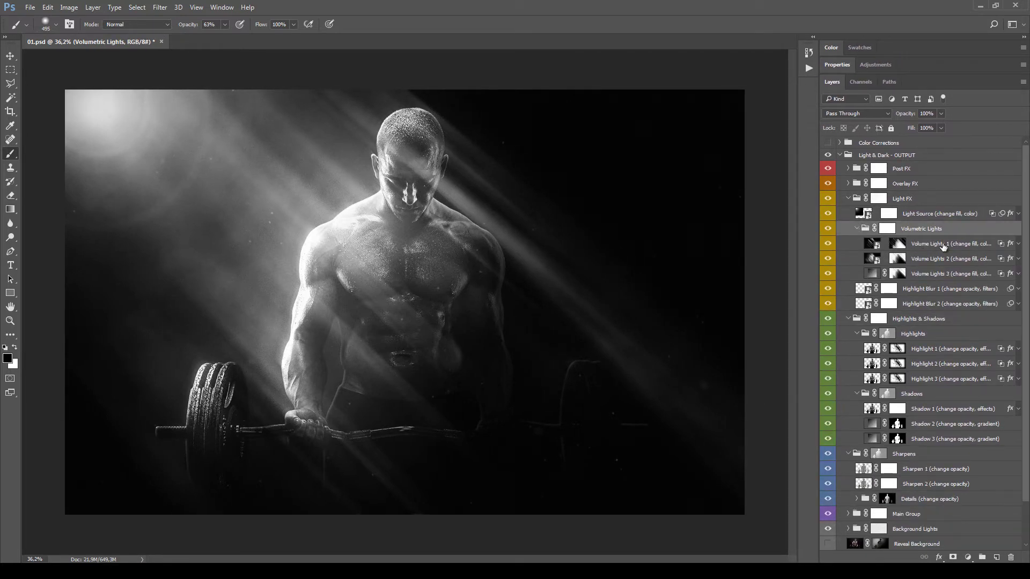
Set the fill of the Volume Lights 1 layer to 51%.
left_click(949, 244)
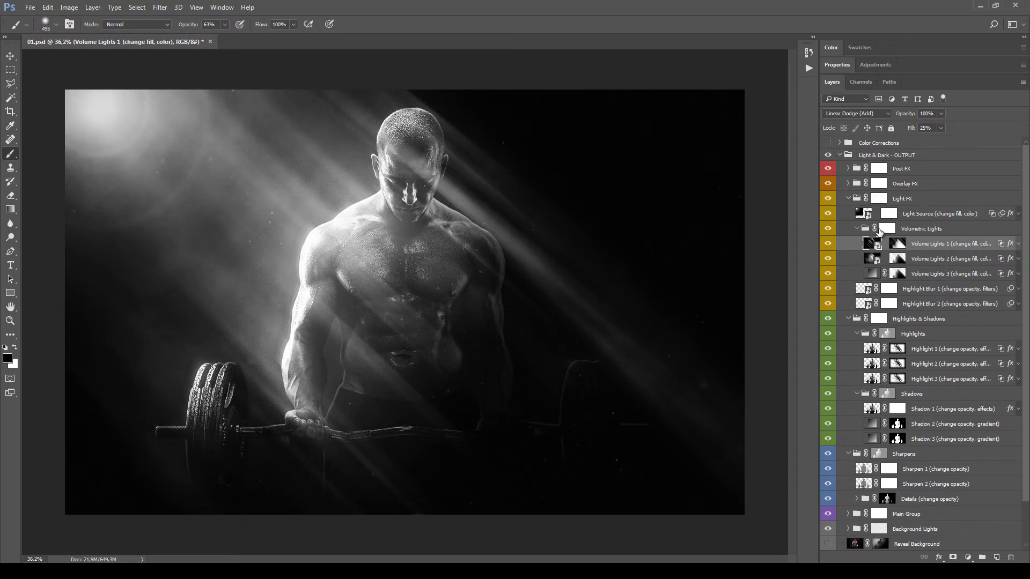
left_click(941, 128)
left_click_drag(944, 141, 949, 141)
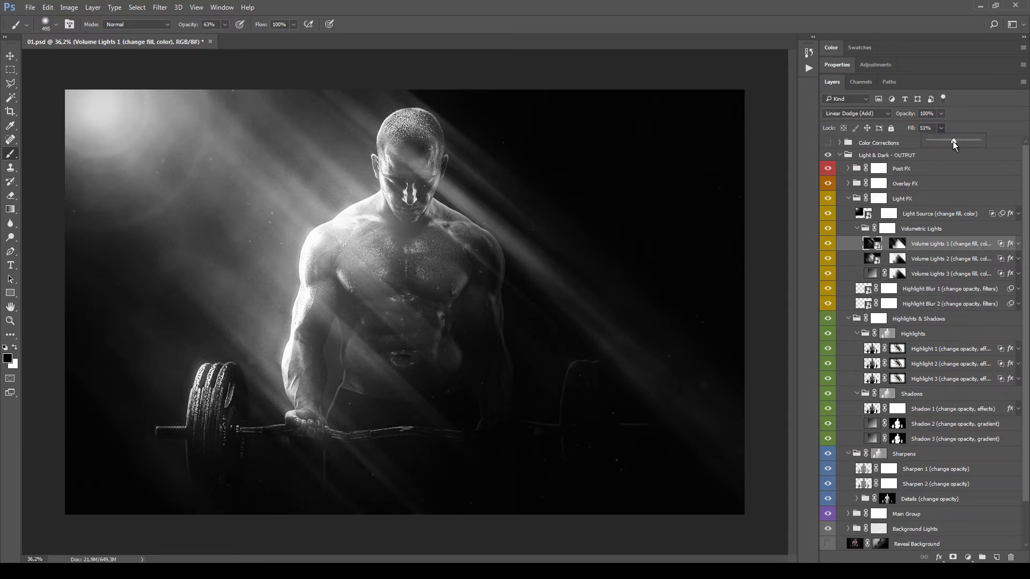
left_click(933, 128)
Collapse the Volumetric Lights and Highlights & Shadows groups and expand the Light Source layer's effects and smart filters.
left_click(921, 229)
left_click(856, 229)
left_click(849, 273)
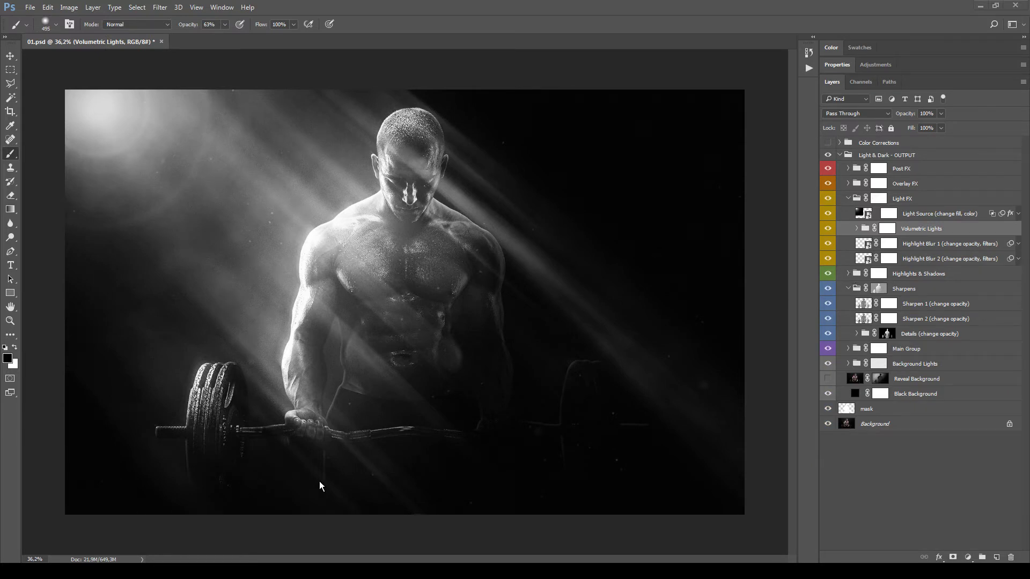
left_click(957, 244)
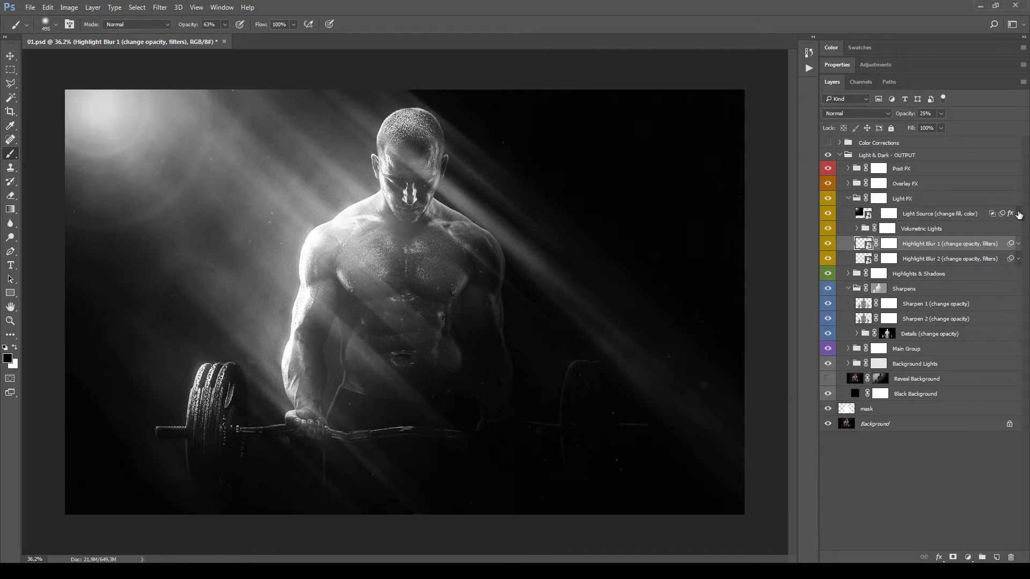
left_click(1019, 214)
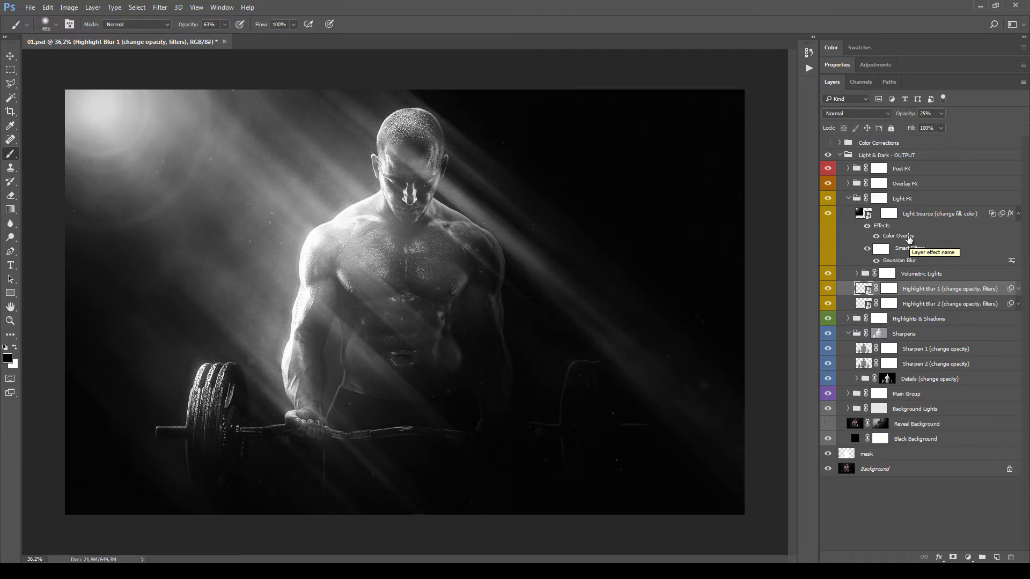
Try a warm yellow-orange (#dca74a) as the Light Source layer's Color Overlay color and cancel the layer style.
double_click(910, 238)
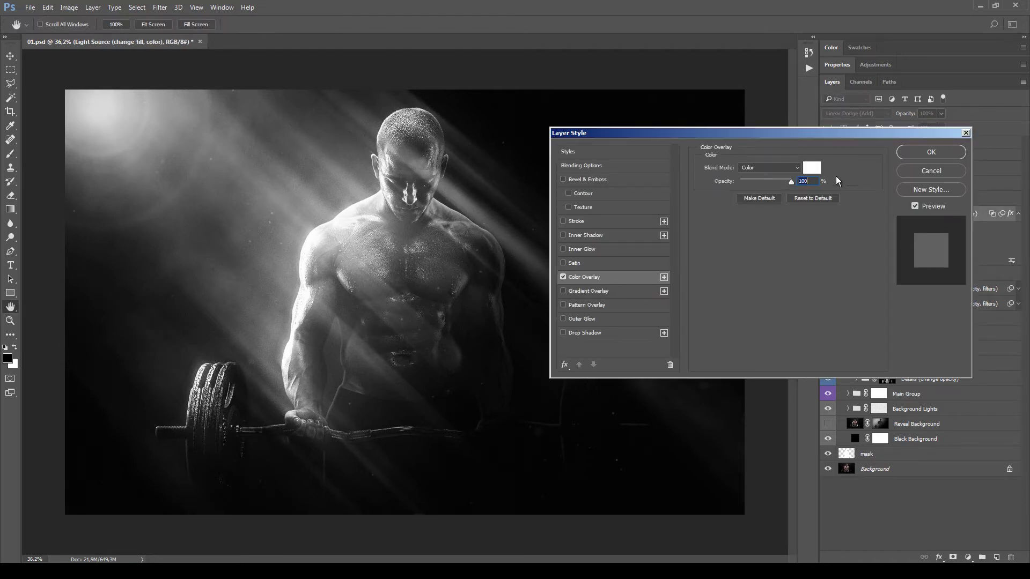
left_click(813, 171)
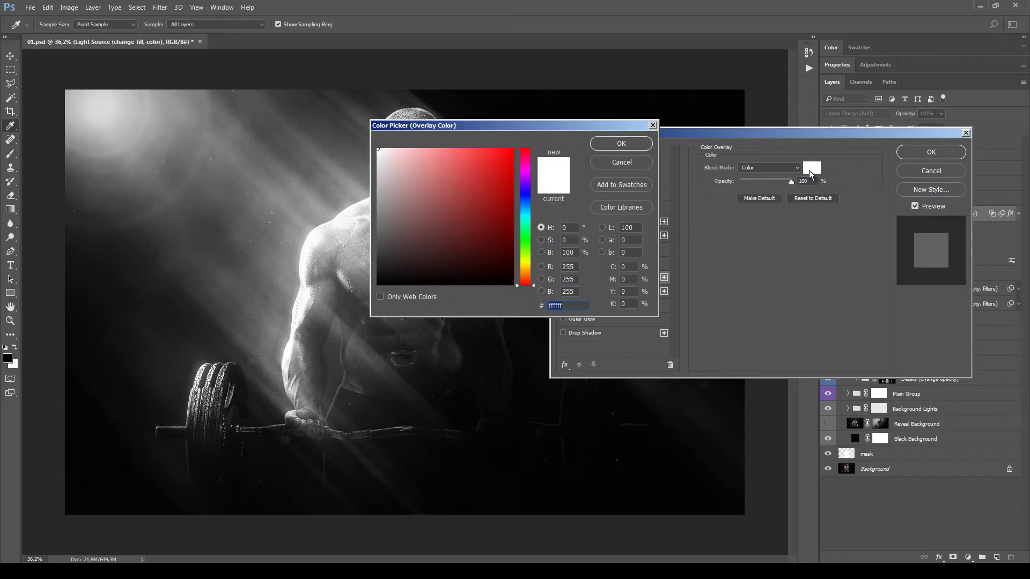
mouse_move(524, 285)
left_mouse_down()
mouse_move(524, 263)
mouse_move(525, 275)
left_mouse_up()
left_click(472, 188)
left_click_drag(462, 255, 504, 162)
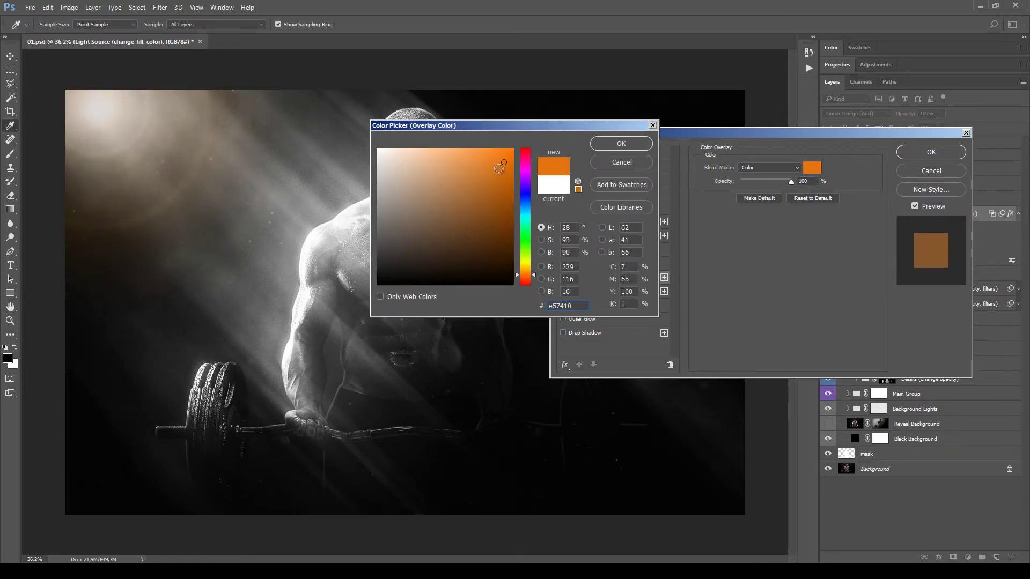
left_click(525, 266)
left_click(467, 167)
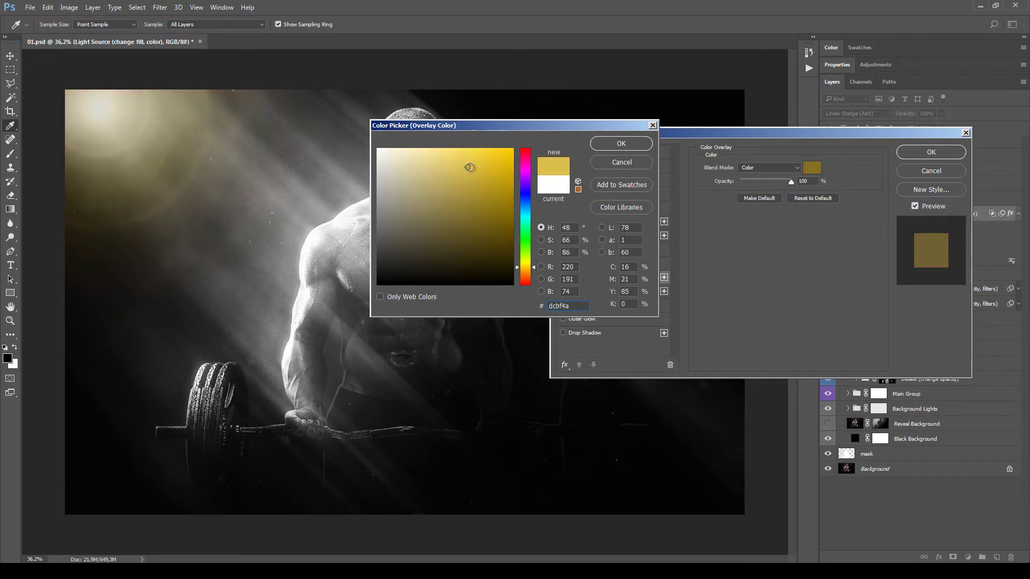
left_click(530, 272)
left_click(637, 147)
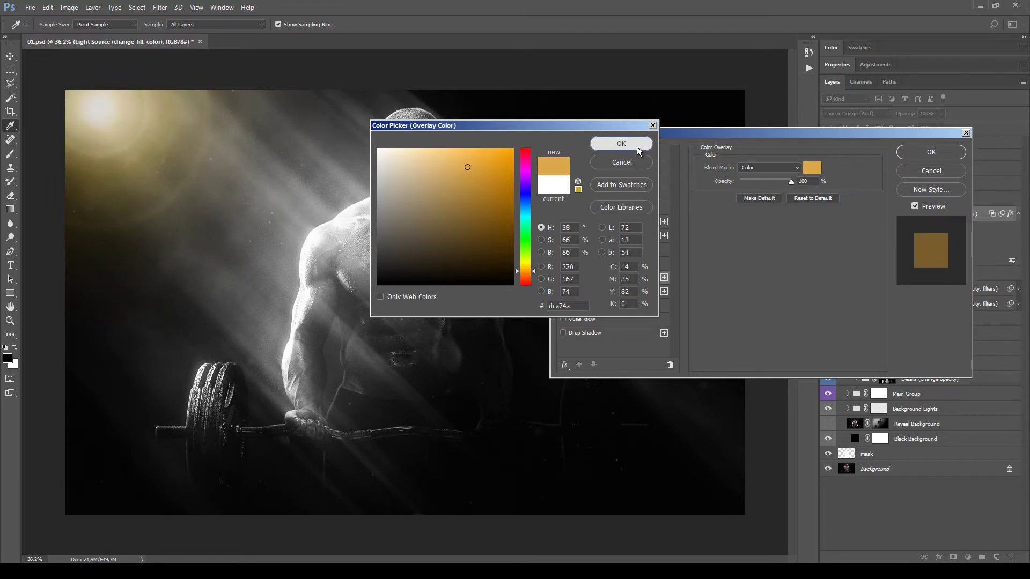
left_click_drag(812, 137, 808, 216)
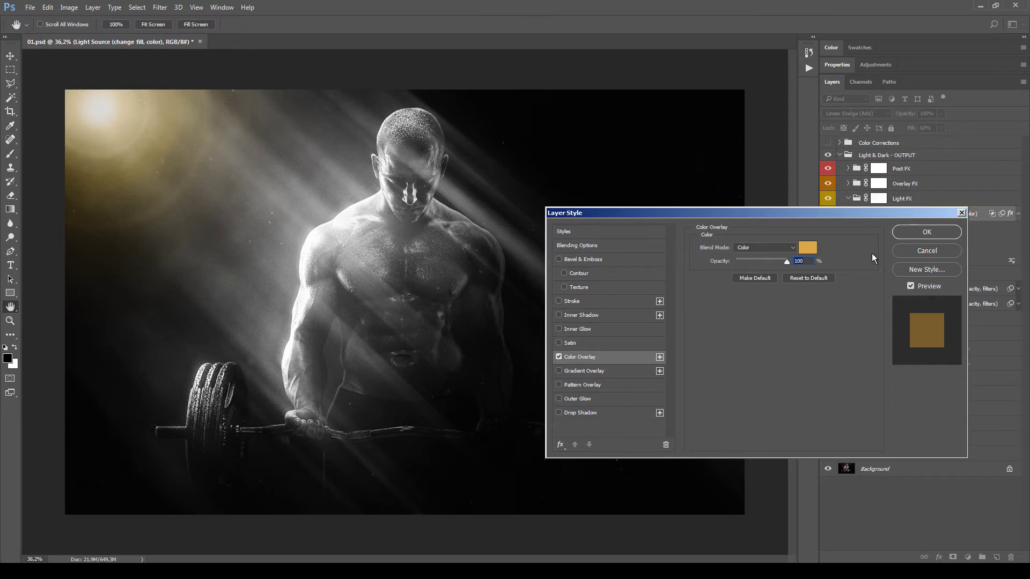
left_click(932, 248)
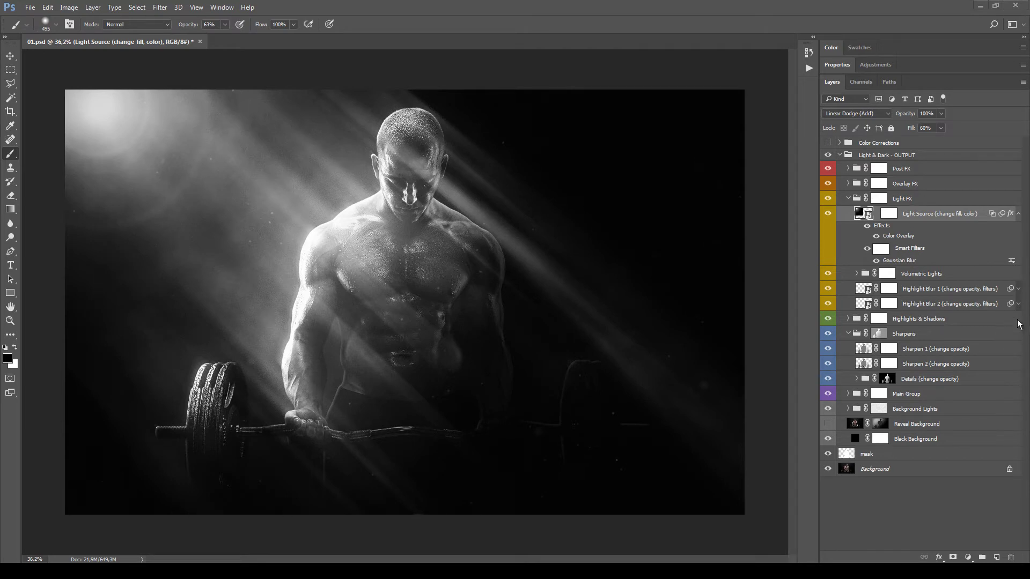
Expand the Volumetric Lights group and open the Gradient Fill settings of the Volume Lights 3 layer.
left_click(957, 274)
left_click(887, 274)
key("x")
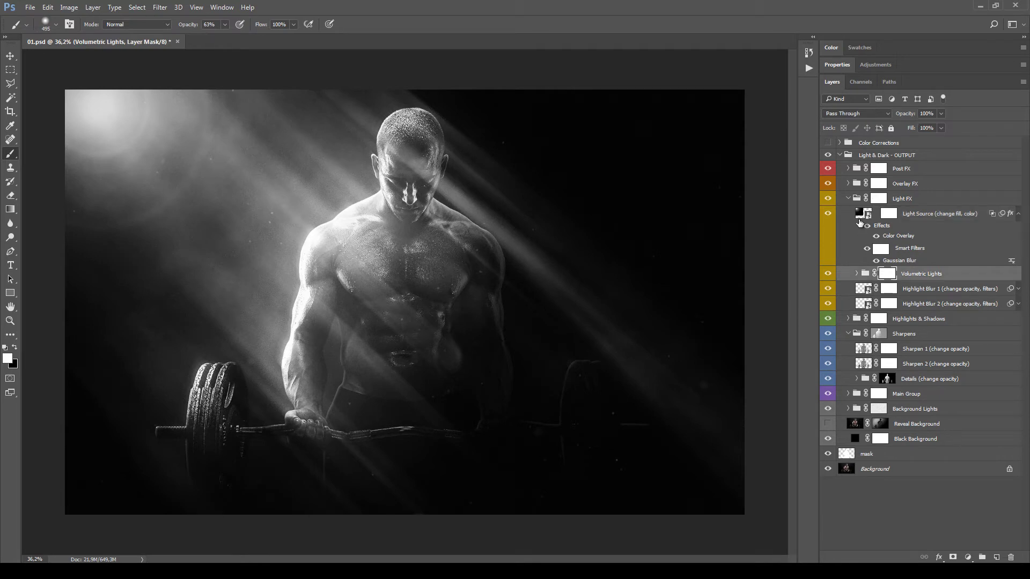
left_click(857, 273)
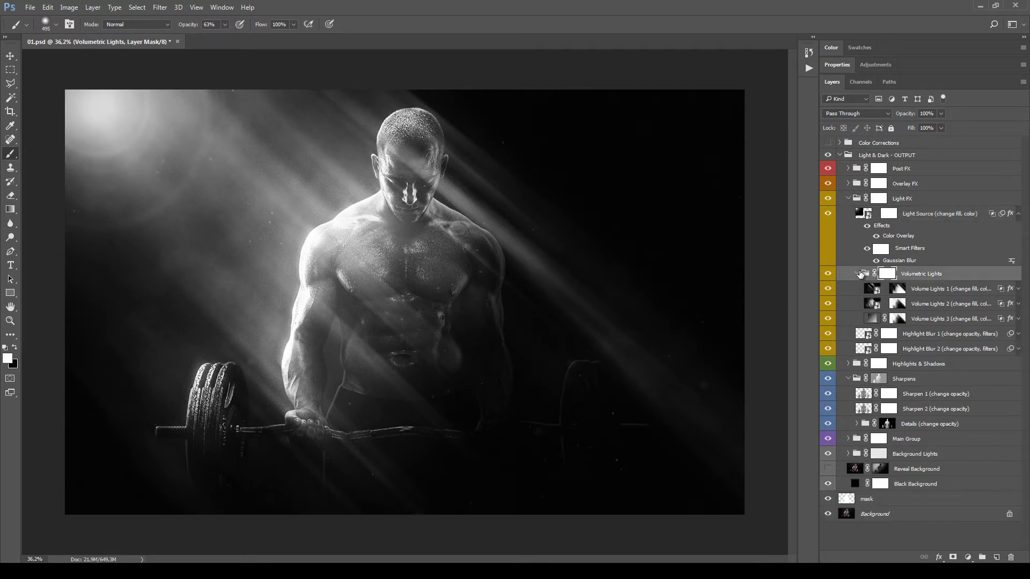
left_click(926, 320)
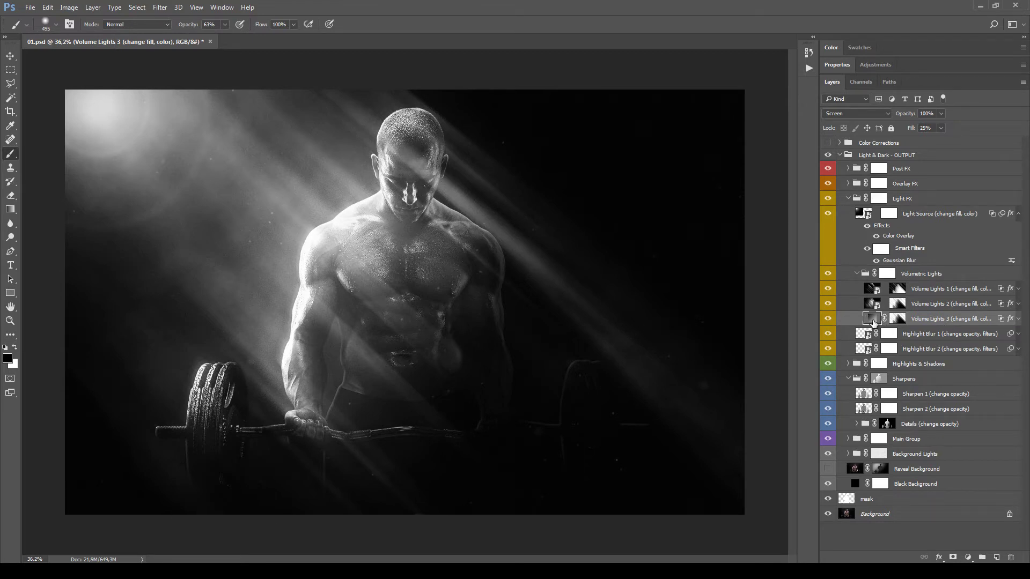
double_click(872, 319)
left_click_drag(613, 243, 693, 273)
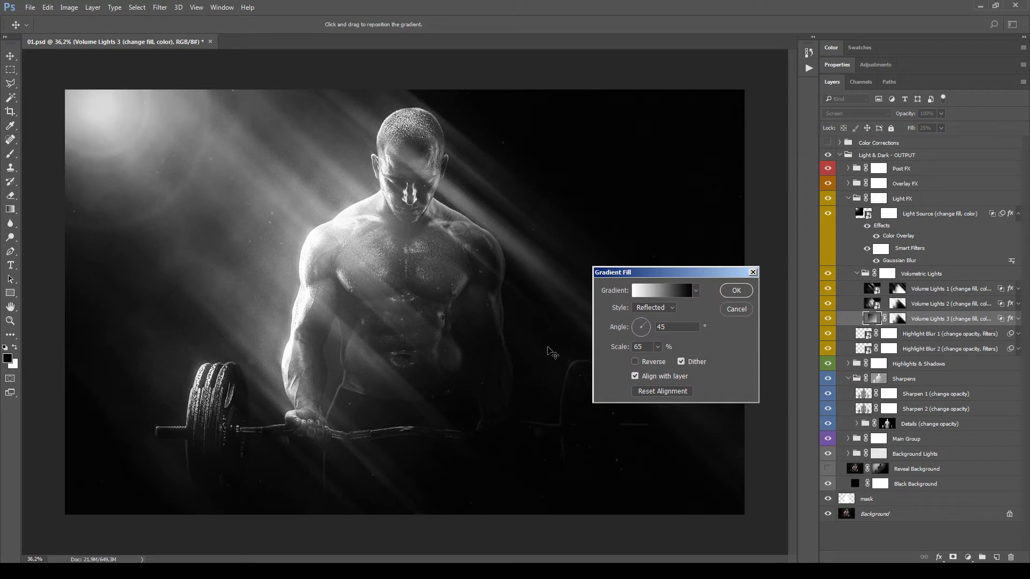
Try gradient presets such as Violet, Orange and Blue, Yellow, Blue on Volume Lights 3 and cancel the gradient edit.
left_click(658, 291)
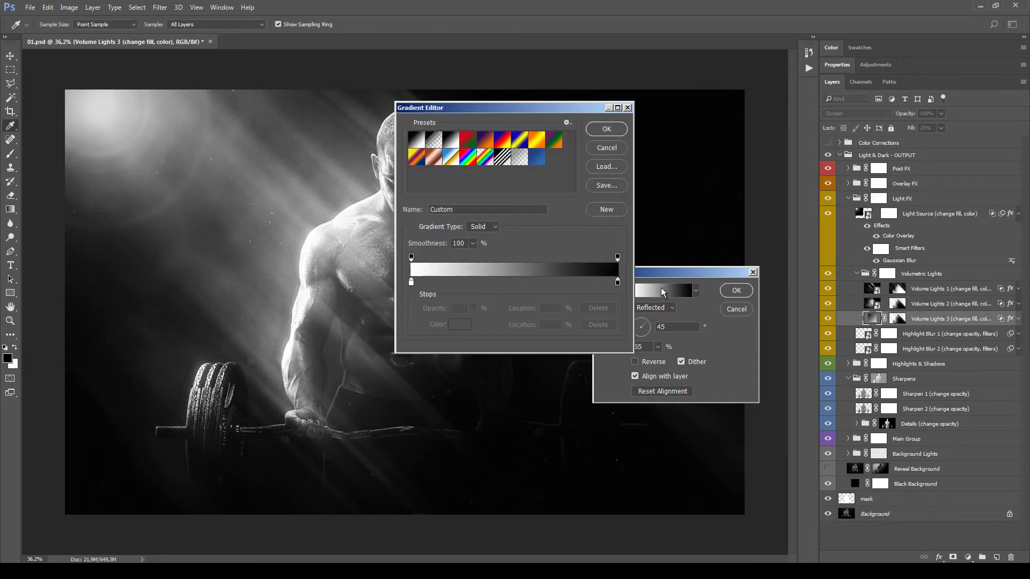
left_click(468, 141)
left_click(485, 140)
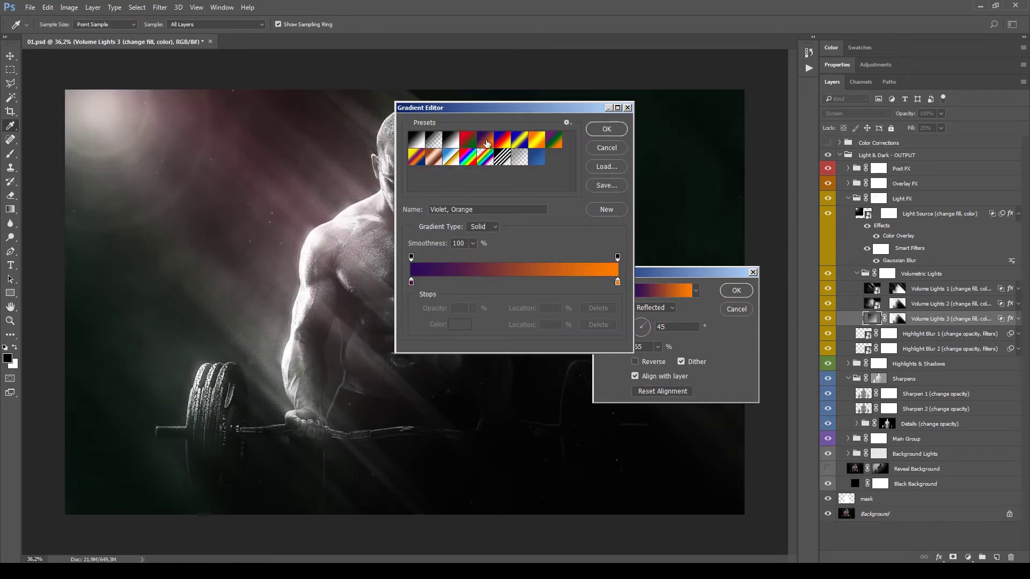
left_click(521, 140)
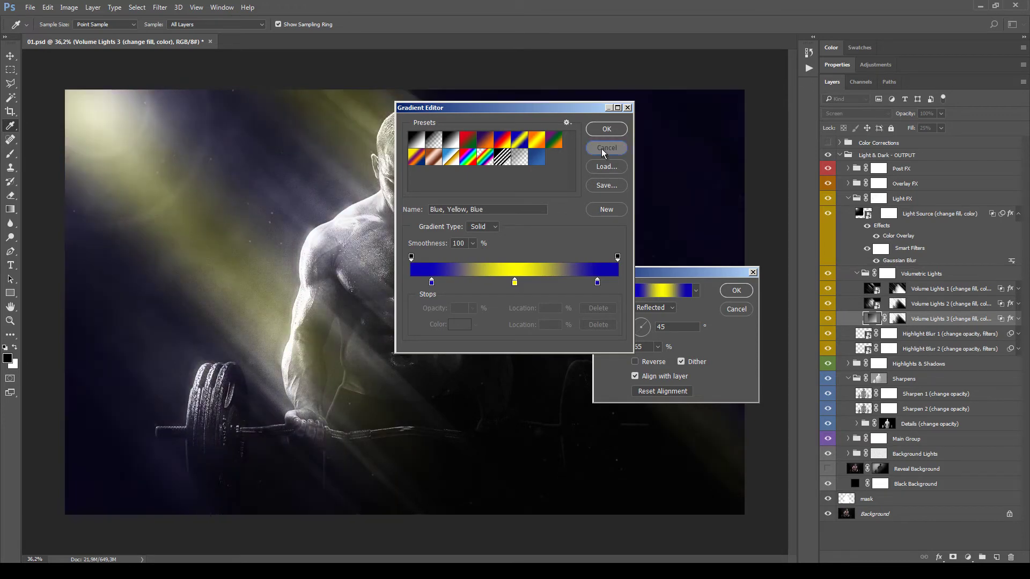
left_click(602, 148)
Try the Volume Lights 3 gradient's scale at 20% and set it to 60%.
mouse_move(658, 350)
left_mouse_down()
mouse_move(664, 365)
mouse_move(651, 359)
left_mouse_up()
type("20")
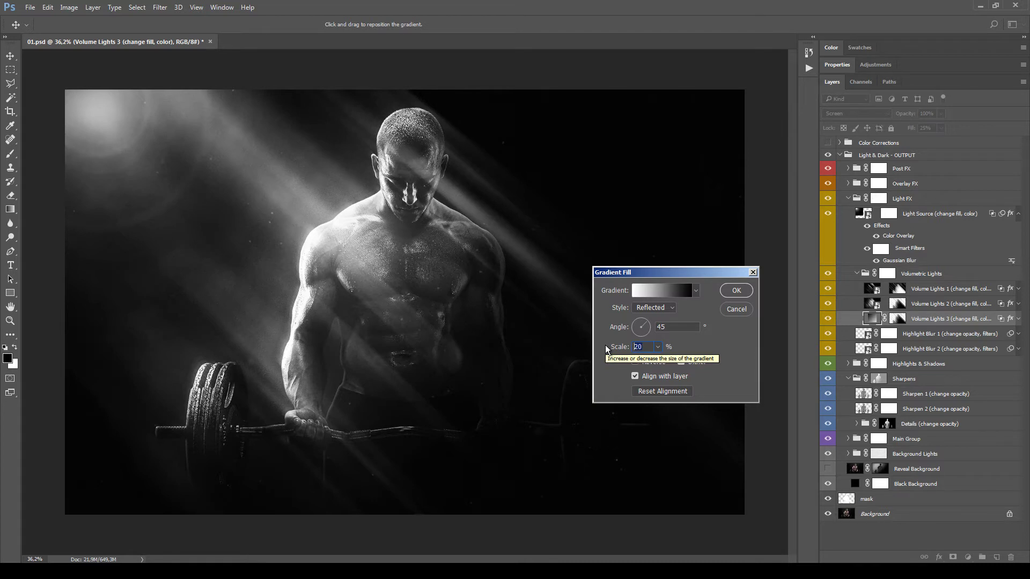
type("60")
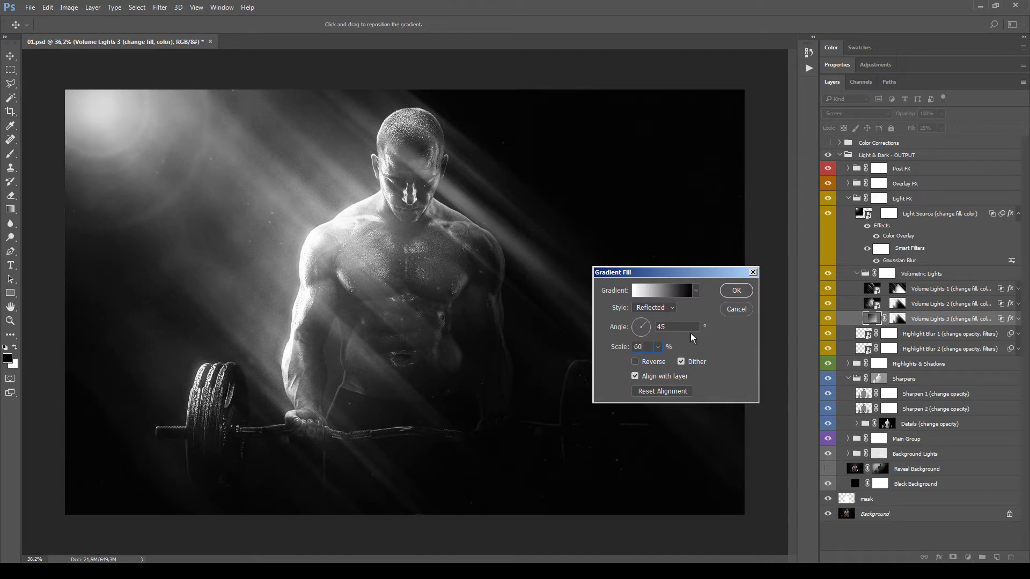
Change the Volume Lights 3 gradient's style to Radial, apply the fill and return to the Brush tool.
left_click(675, 309)
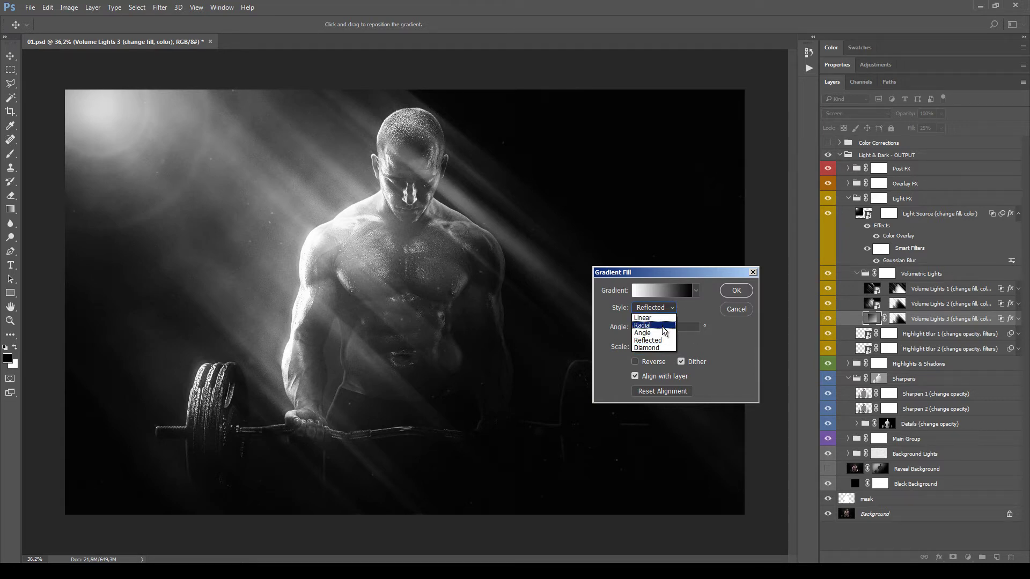
left_click(662, 327)
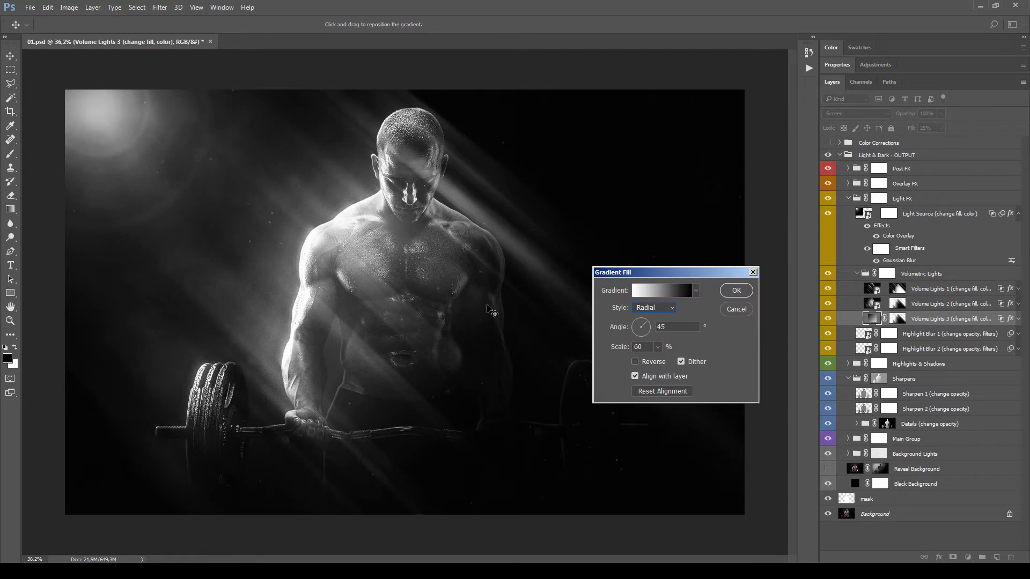
key("Return")
key("b")
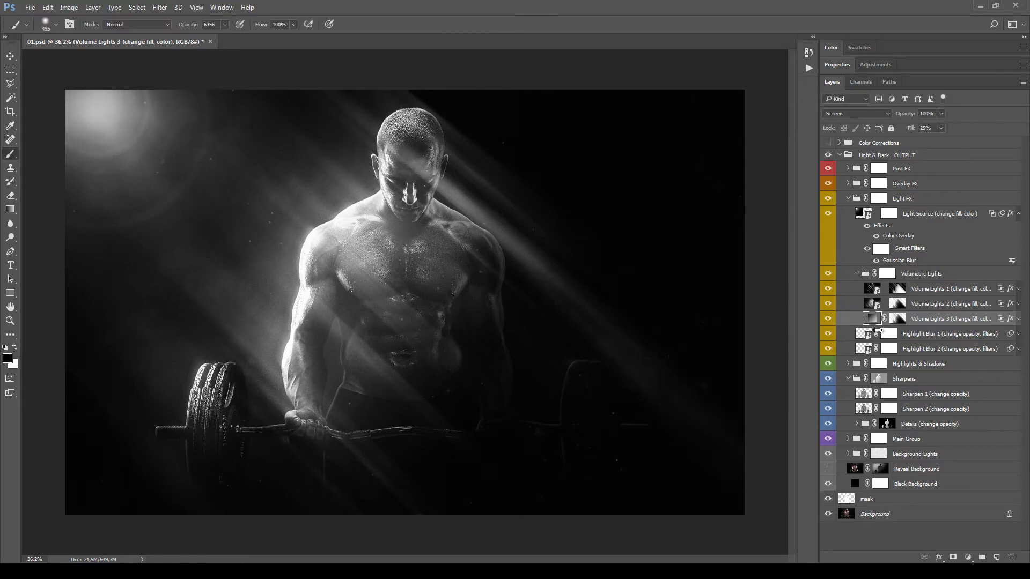
Try repositioning the Volume Lights 3 gradient on the canvas and cancel the gradient edit.
double_click(872, 319)
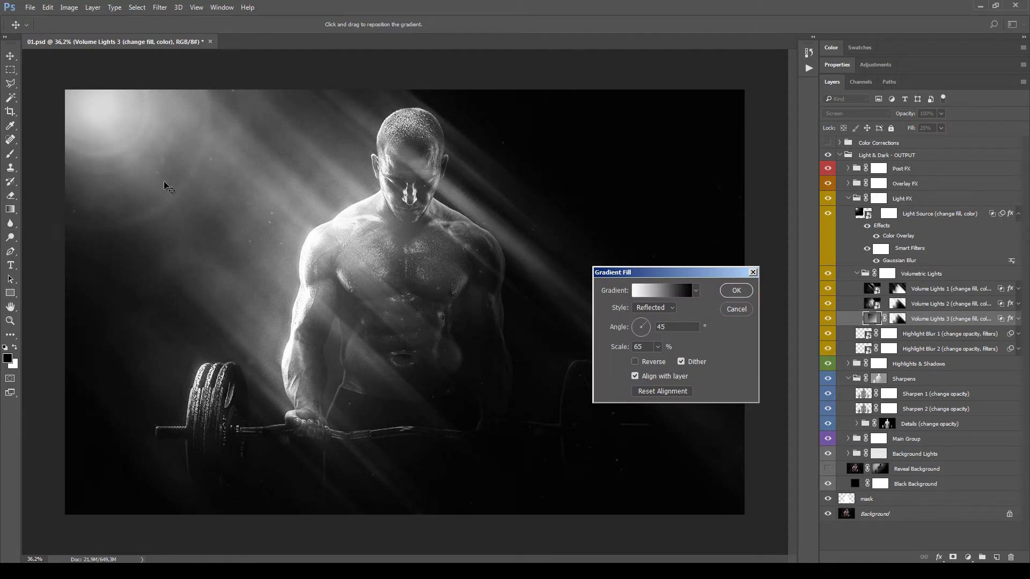
left_click_drag(165, 182, 225, 212)
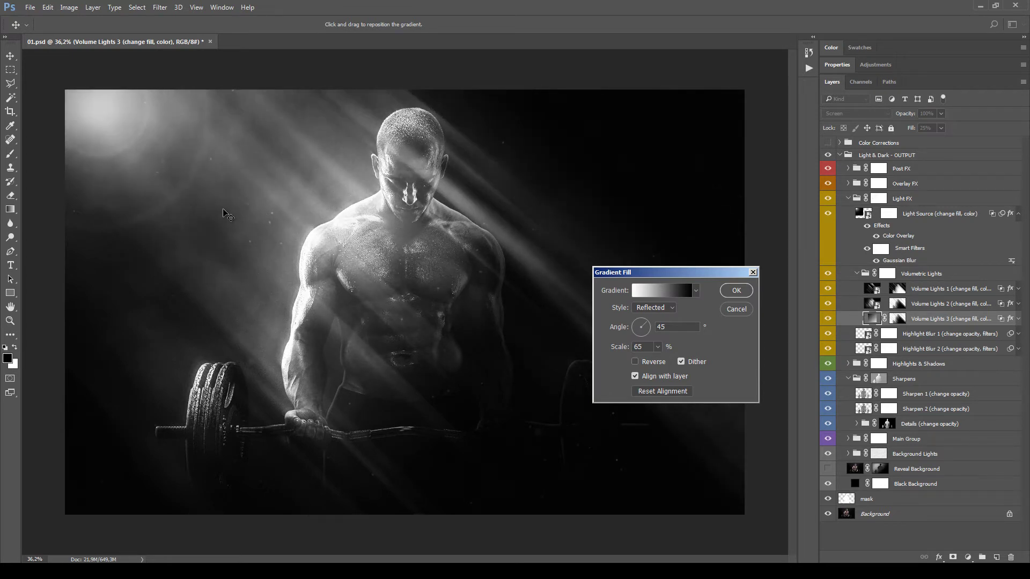
left_click(743, 316)
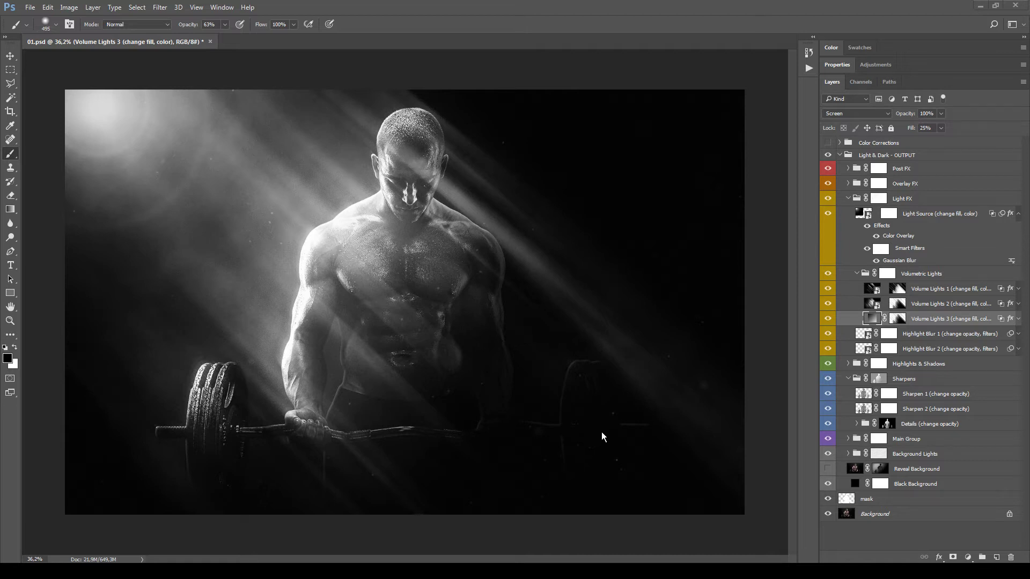
Expand the Background Lights group and raise BG Light 2's opacity to 100%, toggling its visibility to compare.
left_click(853, 454)
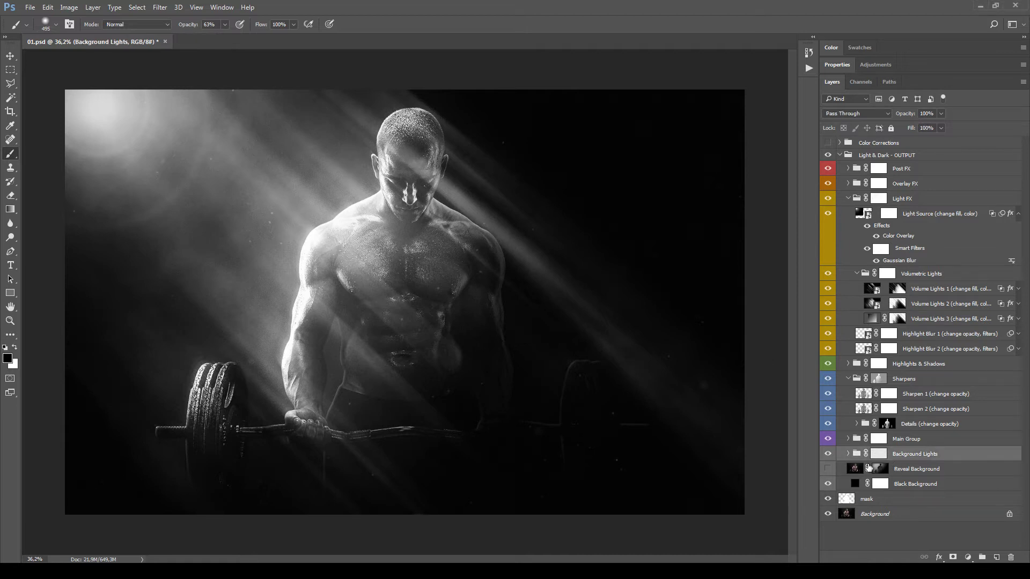
left_click(849, 454)
scroll(851, 464, "down", 2)
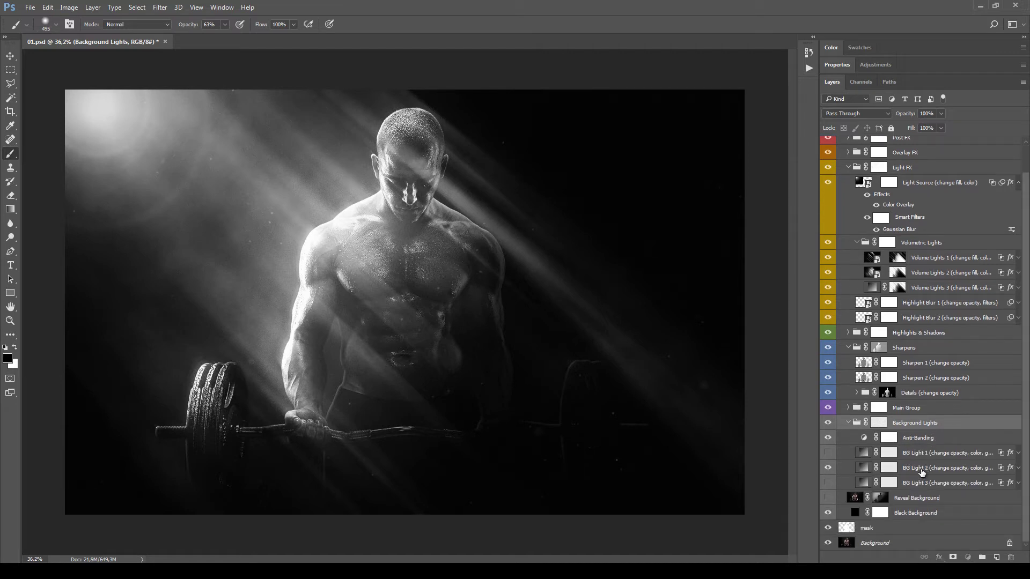
left_click(847, 470)
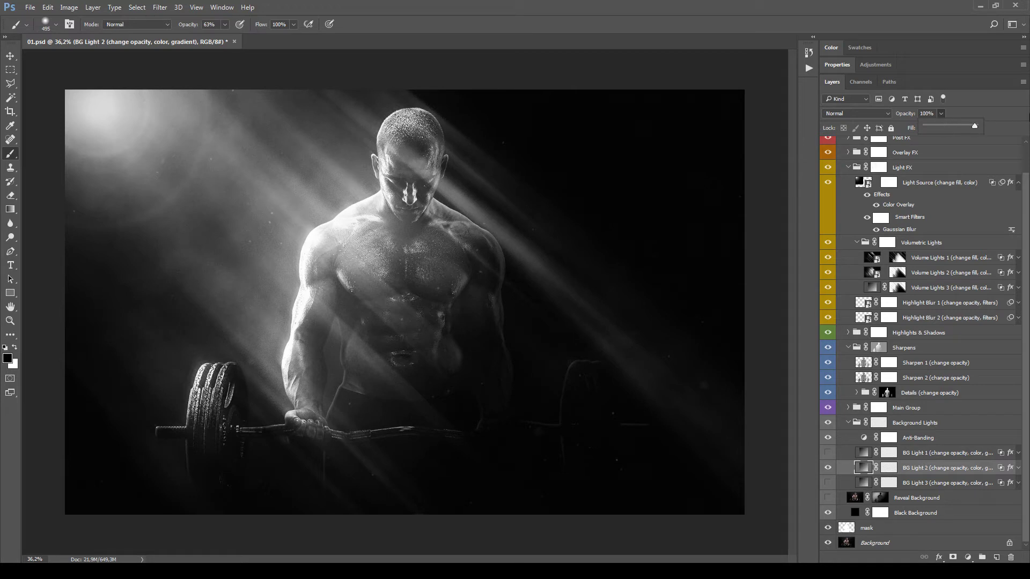
left_click(828, 468)
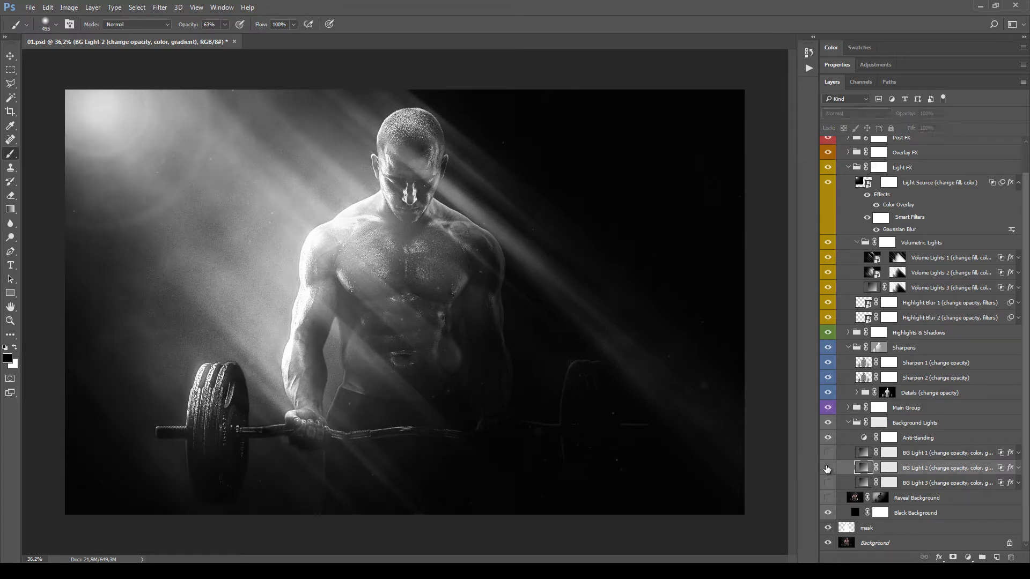
left_click(827, 468)
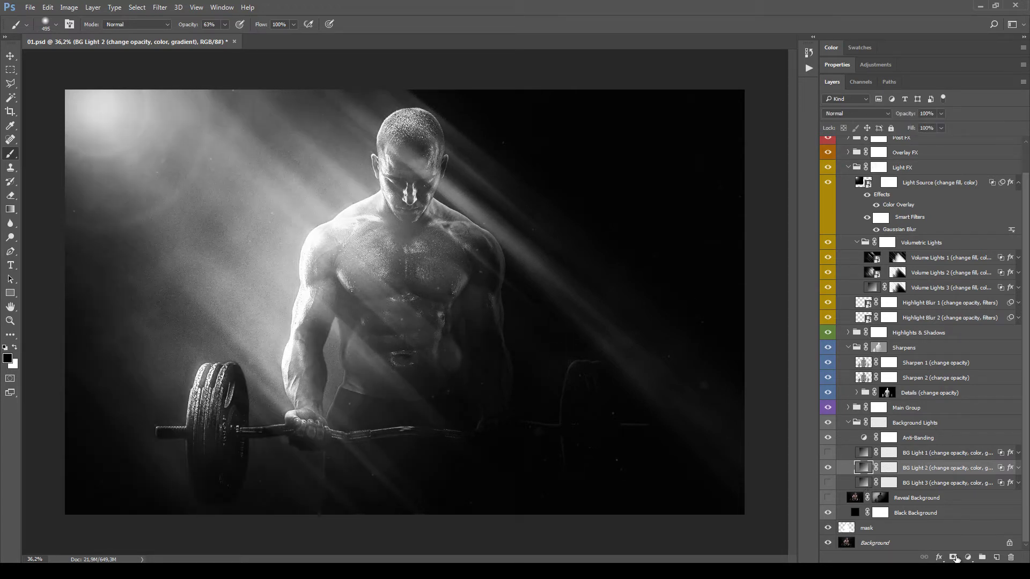
Reposition the BG Light 2 gradient to the upper-right corner of the image and apply the fill.
double_click(869, 470)
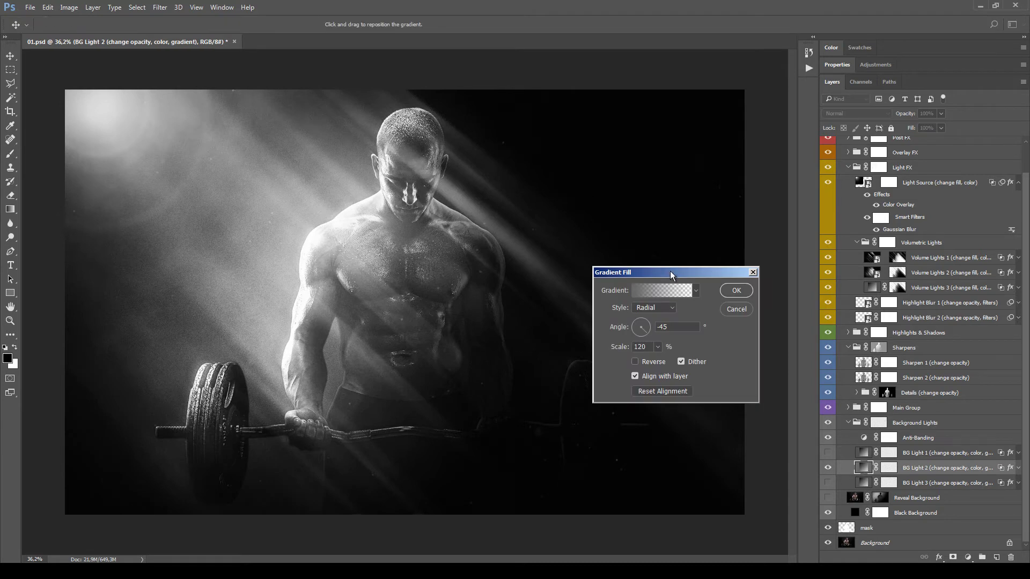
left_click_drag(668, 273, 836, 297)
left_click_drag(267, 299, 704, 100)
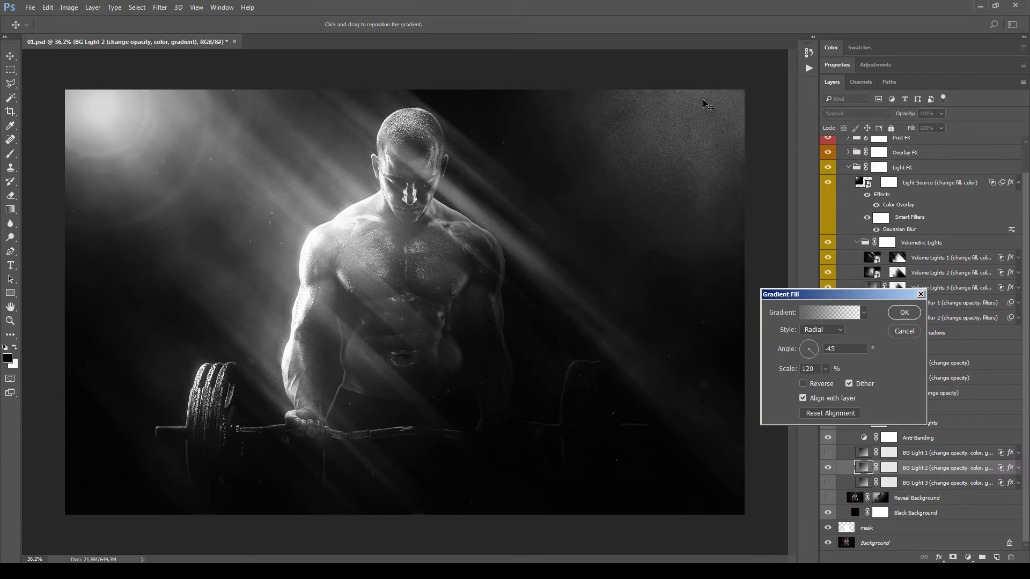
left_click(904, 313)
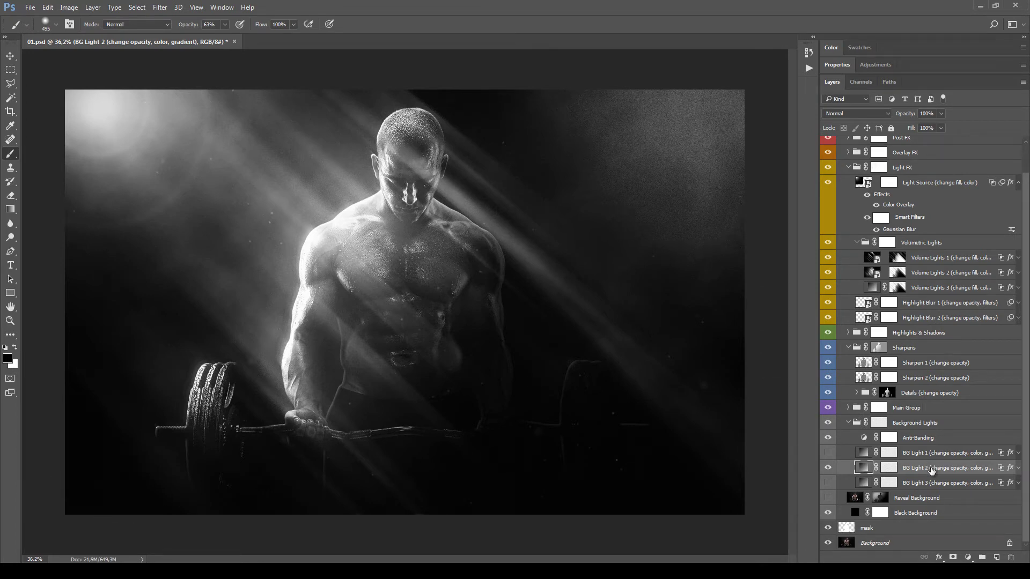
Duplicate BG Light 2, try the copy's gradient in the image's lower-left corner, and delete the copy.
key("ctrl+j")
double_click(863, 468)
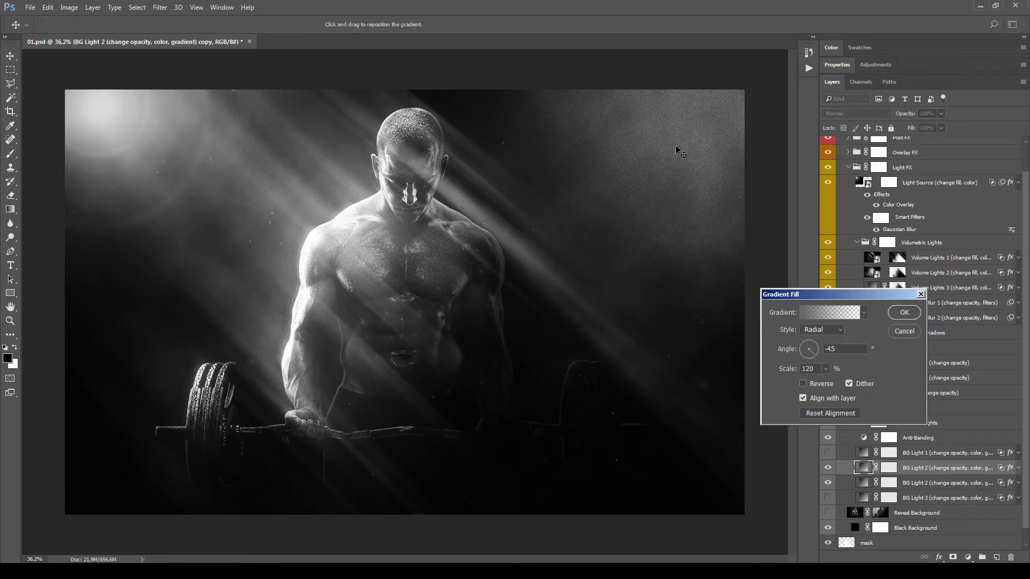
left_click_drag(674, 152, 95, 495)
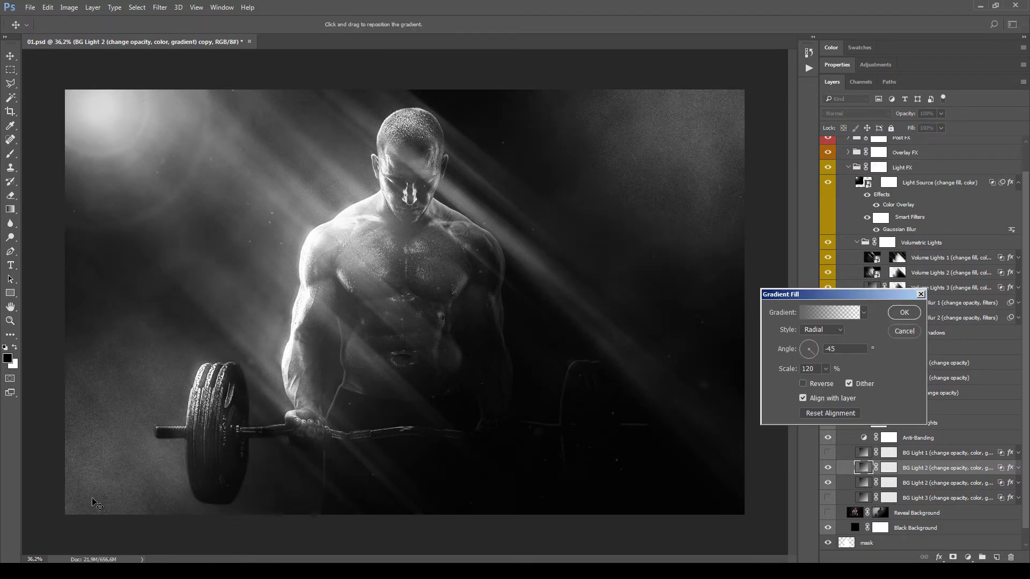
left_click(905, 331)
left_click(1010, 557)
left_click(483, 210)
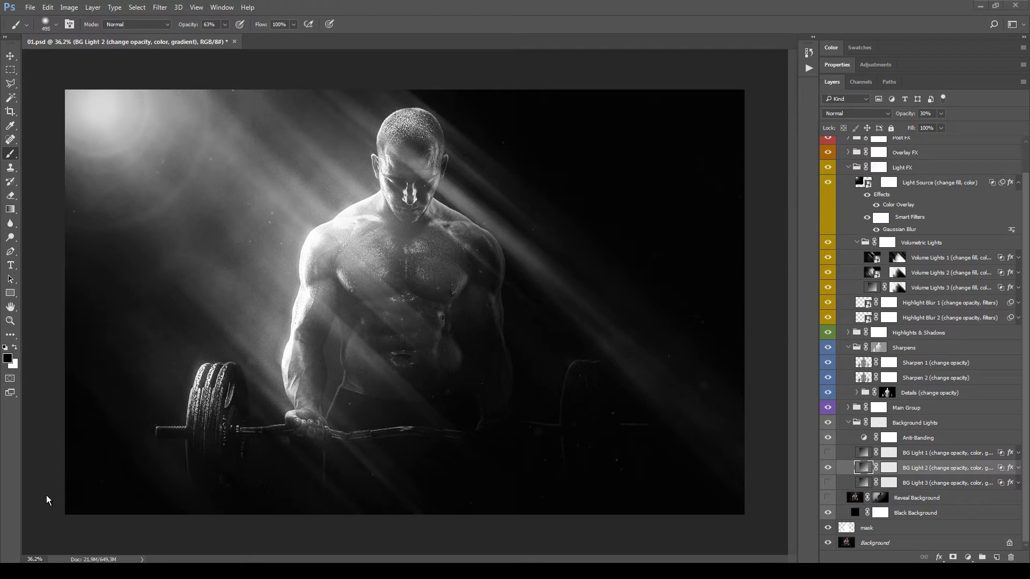
Collapse the Light FX, Background Lights and Sharpens groups.
left_click(849, 168)
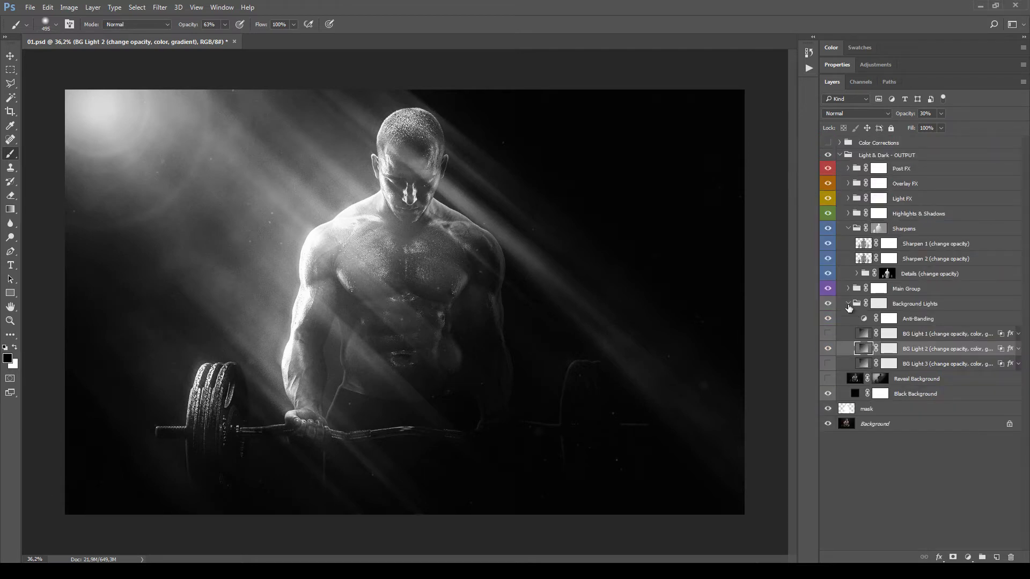
left_click(849, 305)
left_click(849, 229)
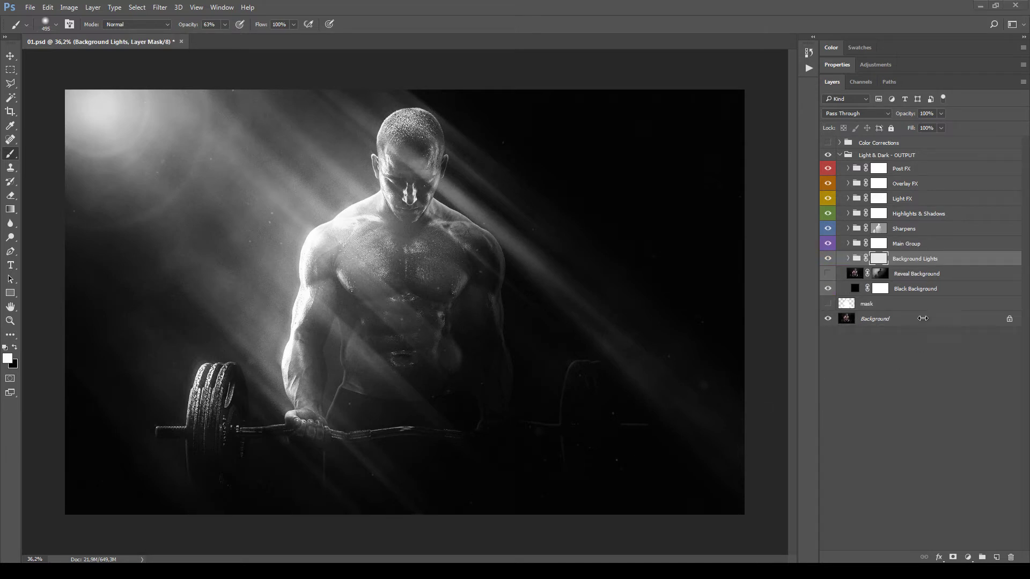
Try a very dark blue such as #060914 as the Black Background fill color and return to the Brush tool.
left_click(942, 295)
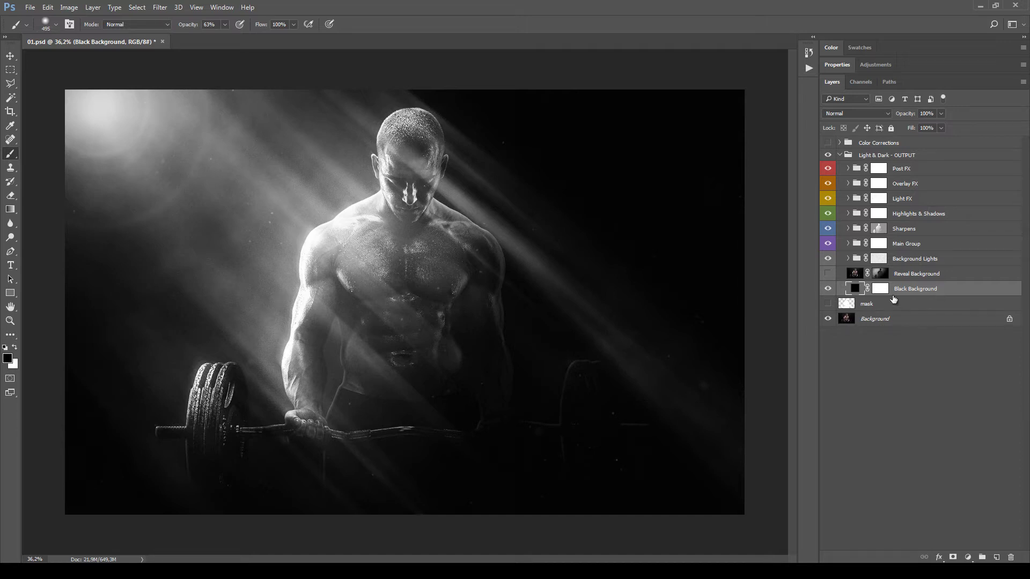
double_click(856, 289)
left_click(528, 199)
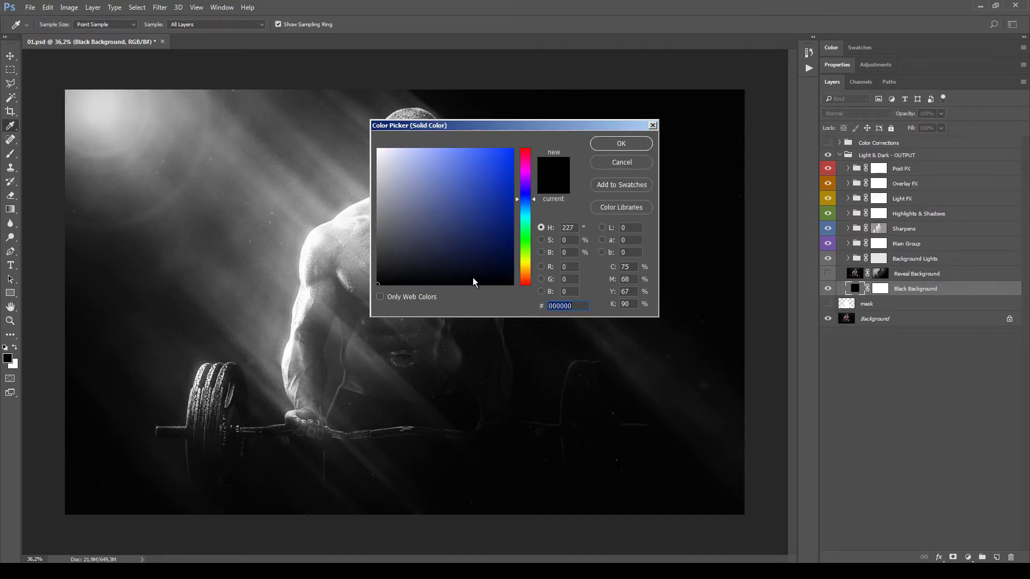
mouse_move(471, 278)
left_mouse_down()
mouse_move(456, 253)
mouse_move(480, 266)
mouse_move(473, 274)
left_mouse_up()
left_click(461, 274)
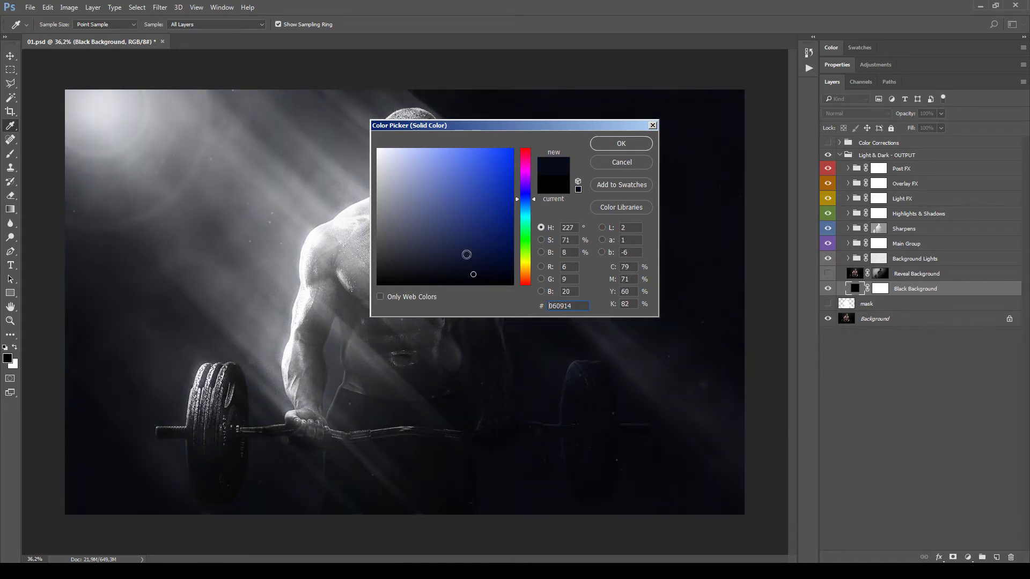
left_click(617, 144)
key("b")
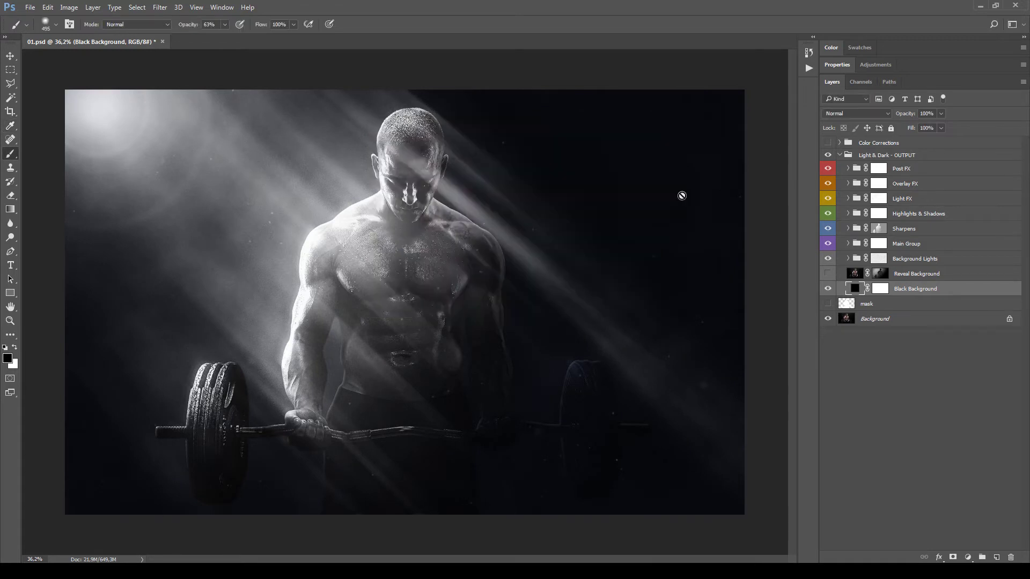
Try dark blue #0c102a as the Black Background fill color and cancel the color edit.
double_click(857, 292)
left_click(499, 231)
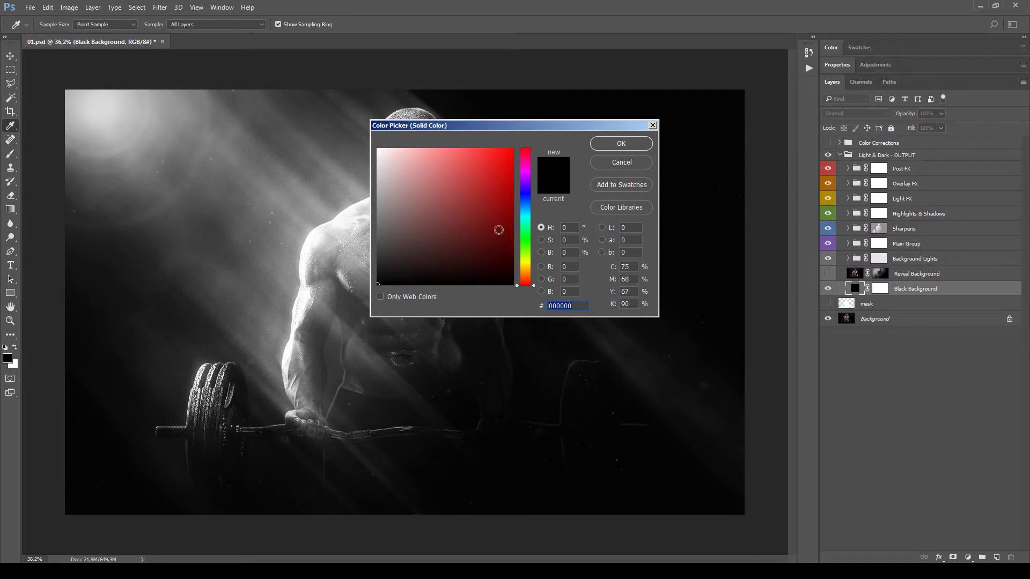
left_click(479, 231)
left_click(525, 198)
left_click(475, 262)
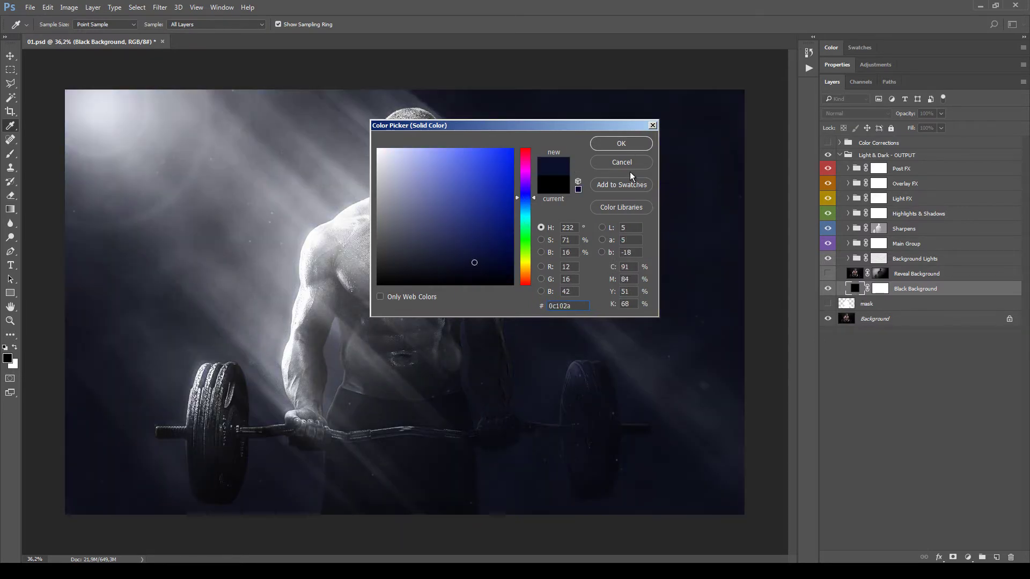
left_click(632, 165)
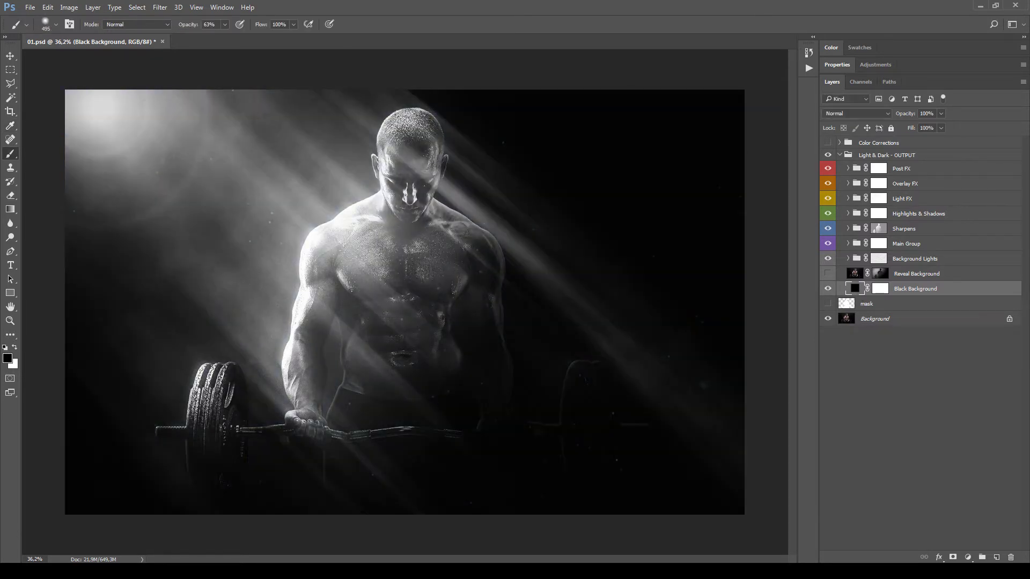
Make the Reveal Background layer visible and briefly show the mask layer before hiding it again.
left_click(962, 281)
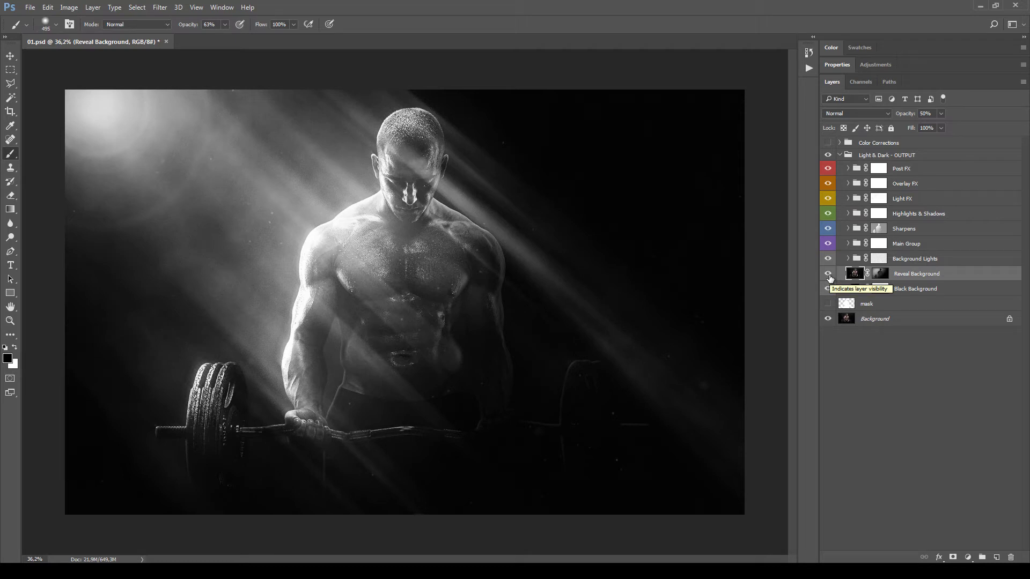
left_click(828, 304)
left_click(867, 303)
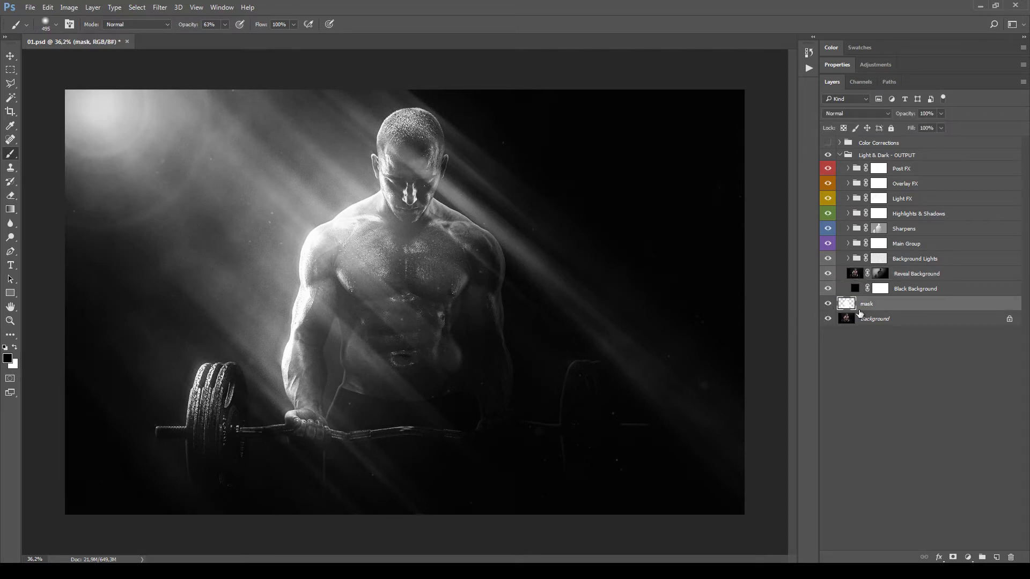
left_click(828, 304)
Review the Reveal Background layer's fill, opacity and blend mode options, and view its layer mask on its own.
left_click(924, 278)
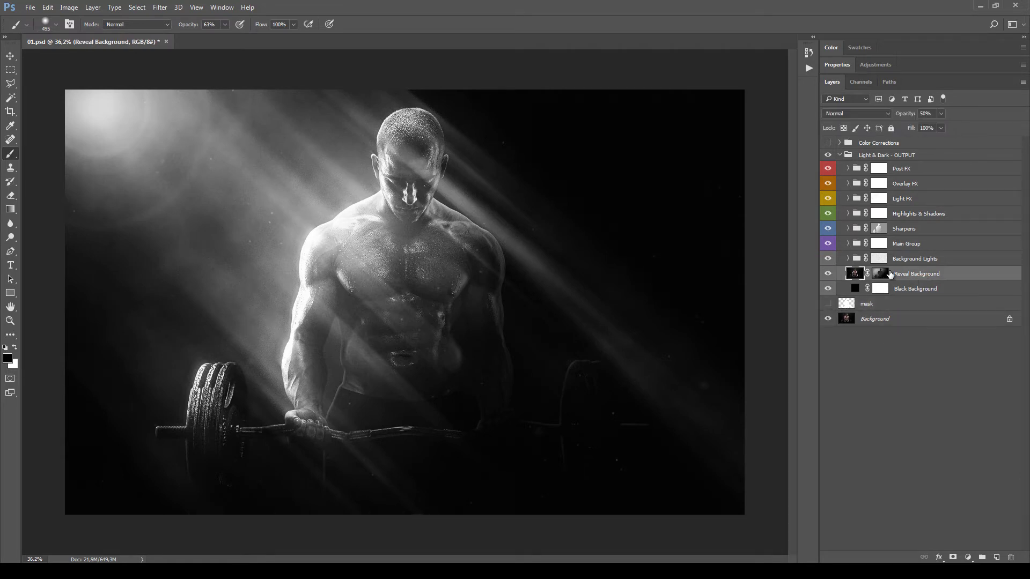
left_click_drag(942, 129, 975, 141)
left_click_drag(932, 112, 936, 111)
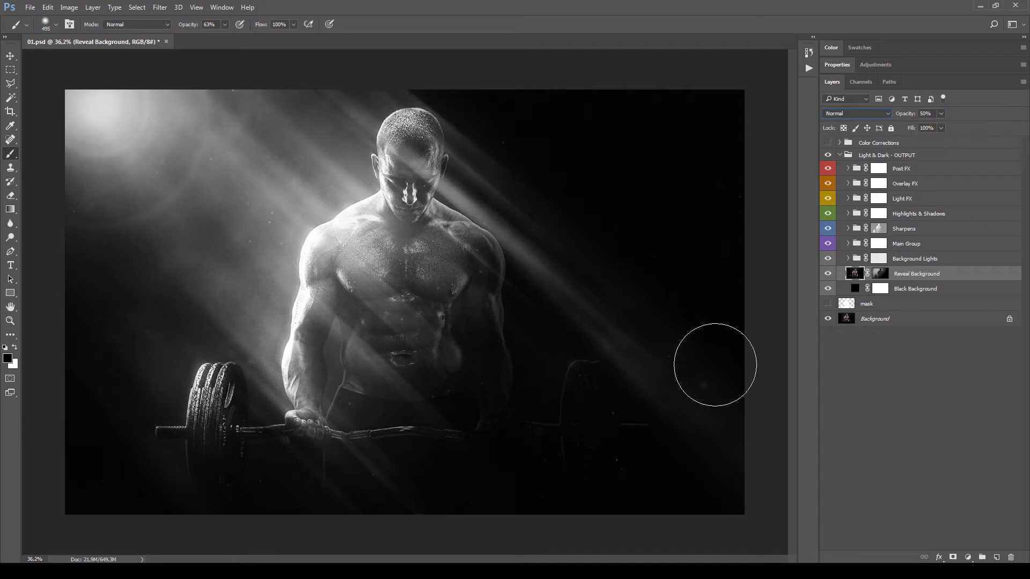
left_click(869, 114)
left_click(728, 386)
left_click(880, 277, "alt")
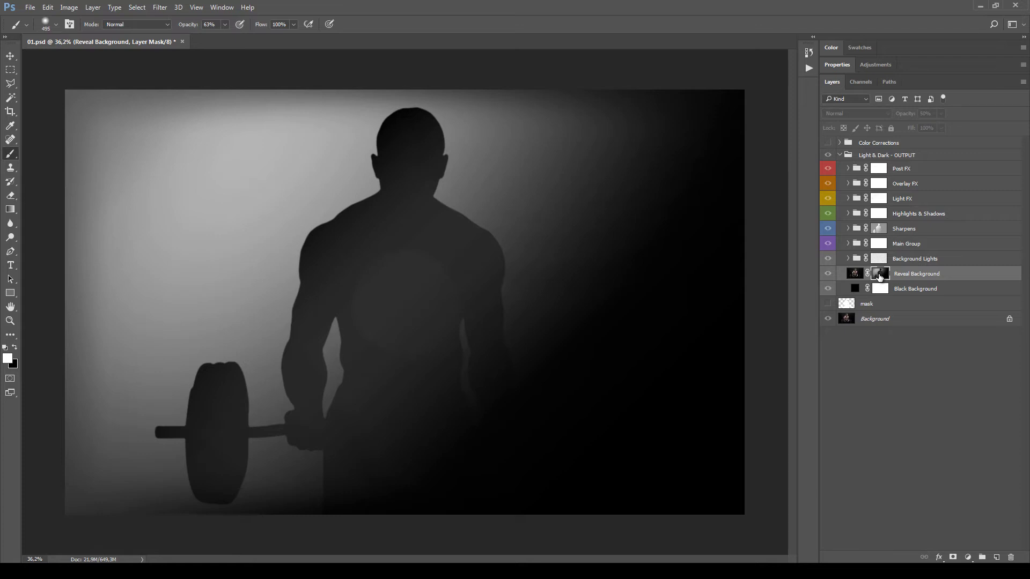
left_click(855, 274)
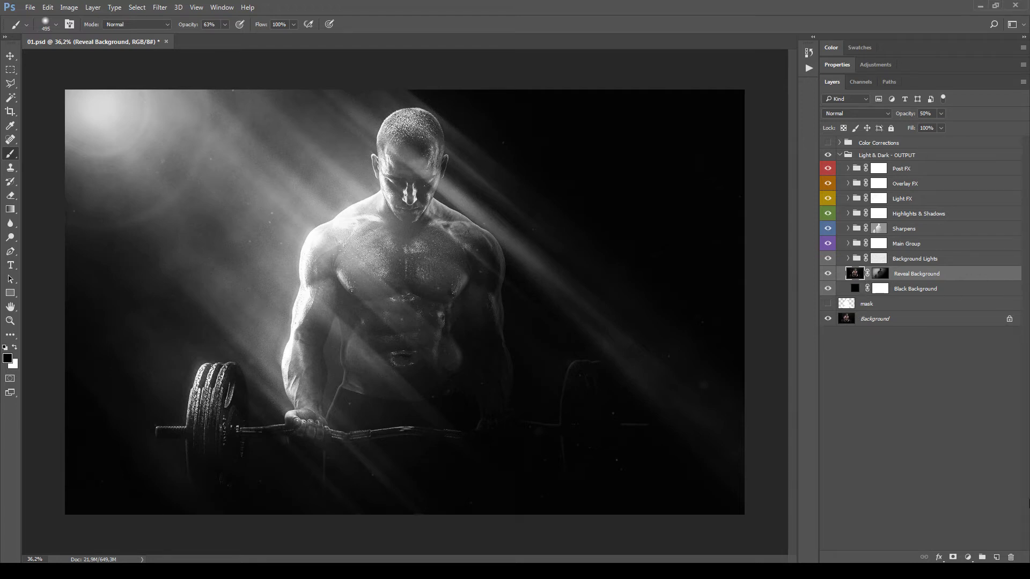
Create a new layer above Reveal Background and copy the Reveal Background mask onto it.
key("ctrl+shift+alt+n")
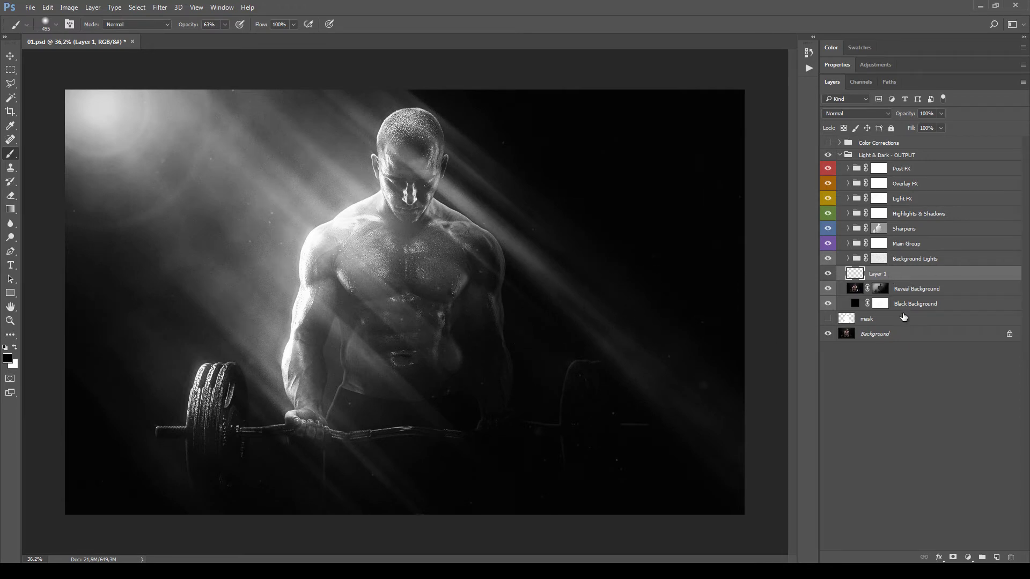
left_click(884, 292)
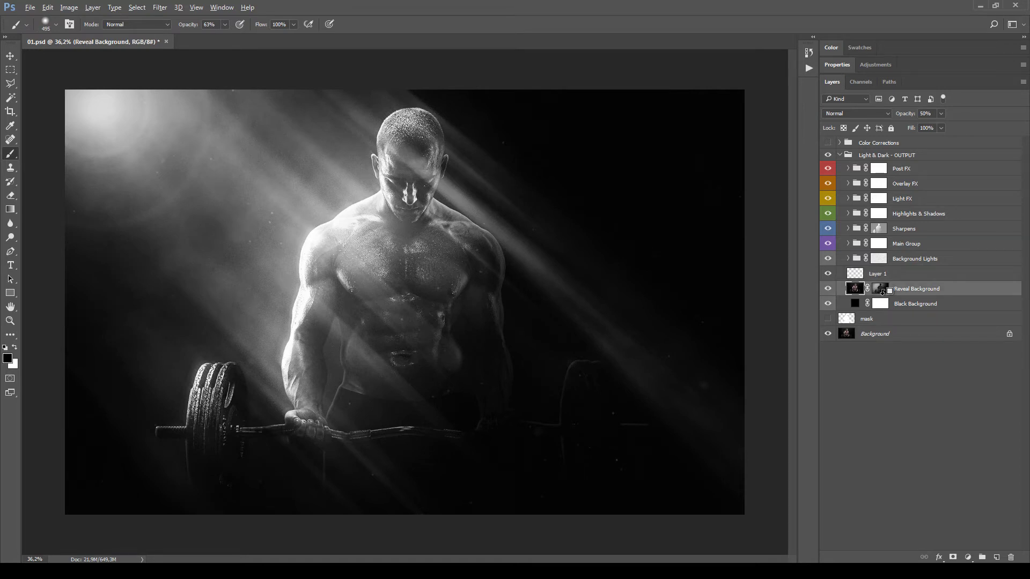
left_click_drag(883, 291, 880, 274)
left_click(886, 290)
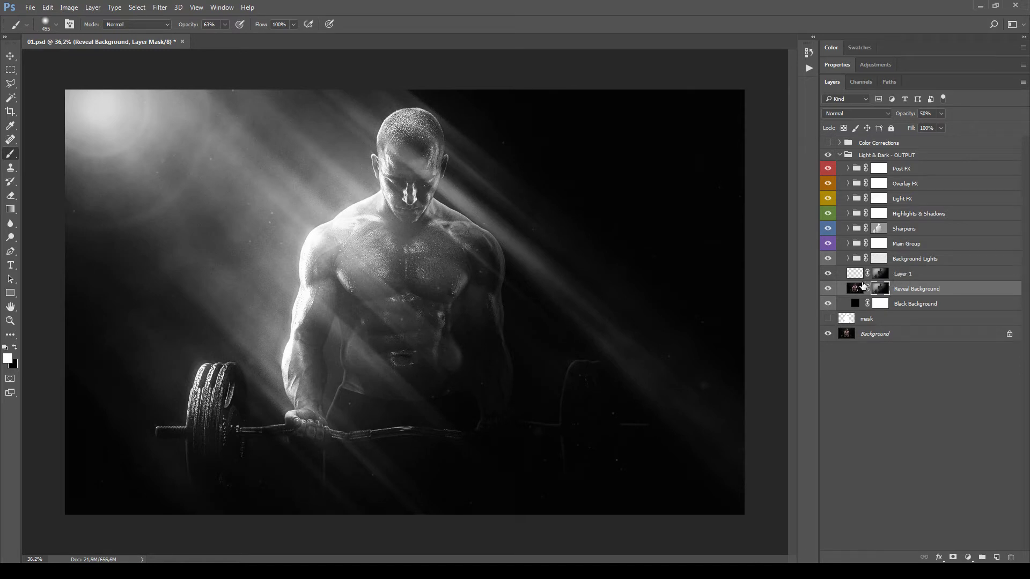
Hide Reveal Background and delete the new masked layer above it after trying its opacity control.
left_click(828, 290)
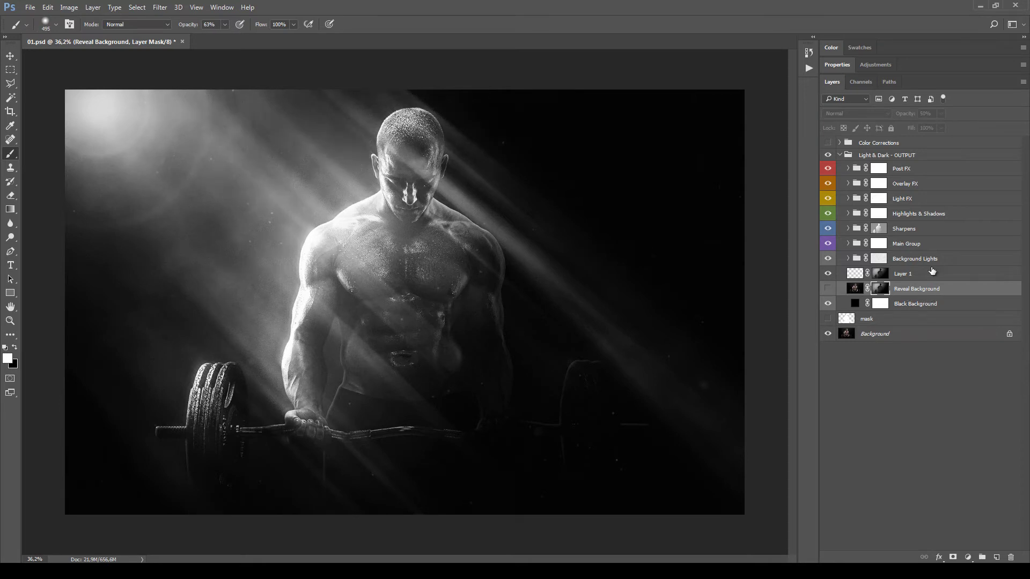
left_click(924, 279)
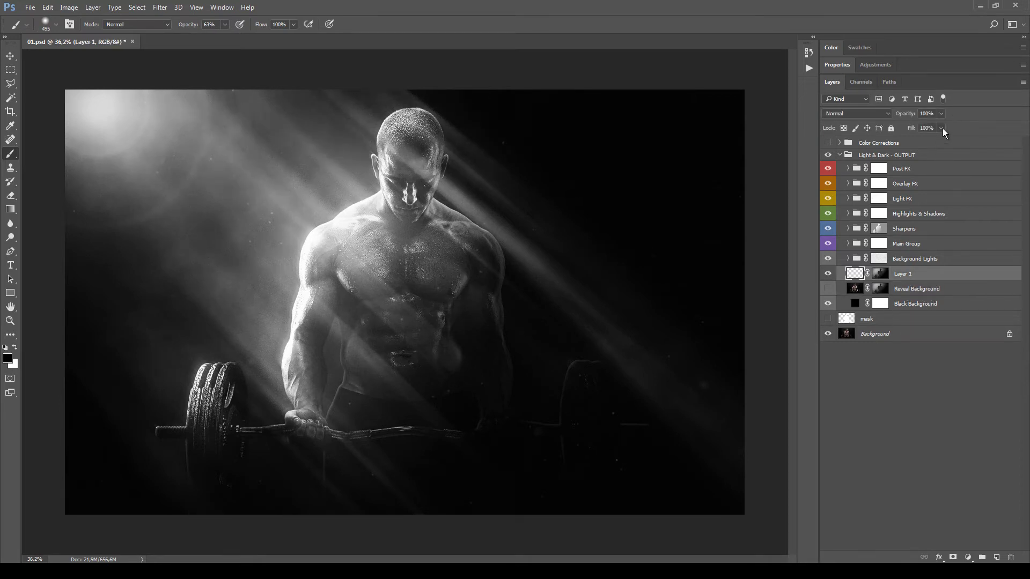
left_click(941, 114)
left_click(941, 114)
left_click_drag(909, 127, 954, 135)
left_click_drag(942, 276, 1010, 557)
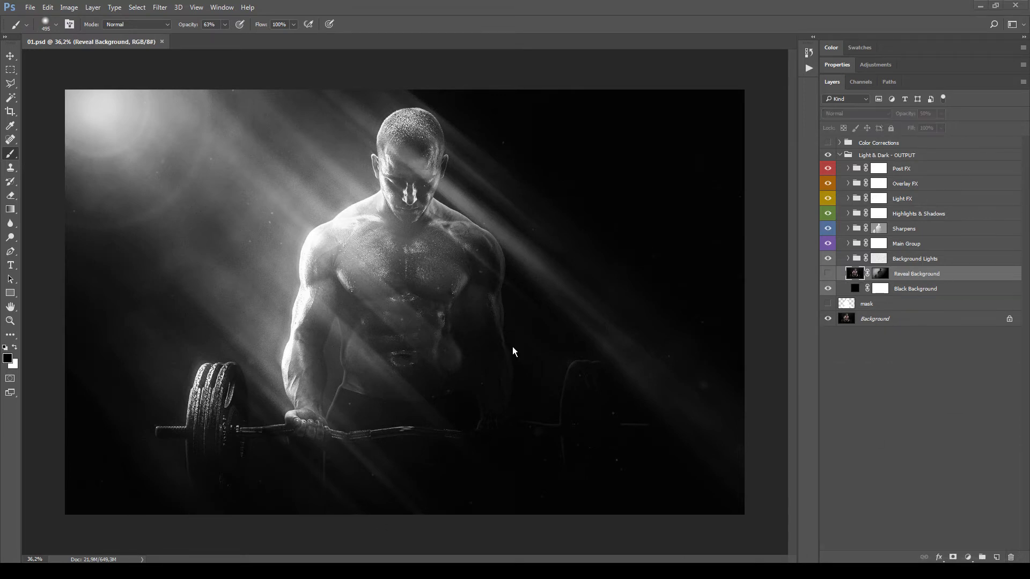
Hide the output groups from Main Group up to Post FX and expand the Background Lights group.
left_click(827, 305)
left_click_drag(828, 243, 827, 168)
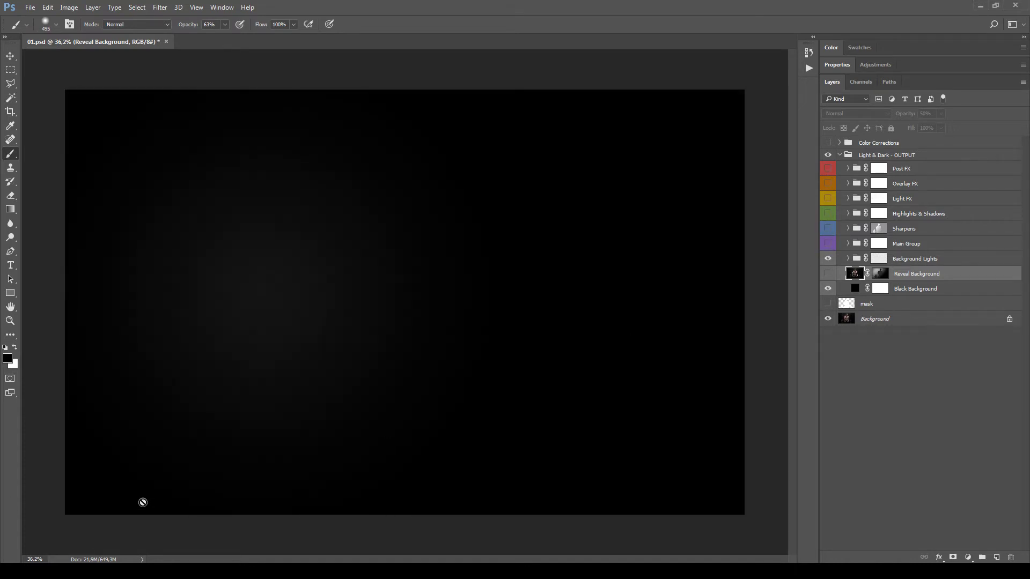
left_click(848, 259)
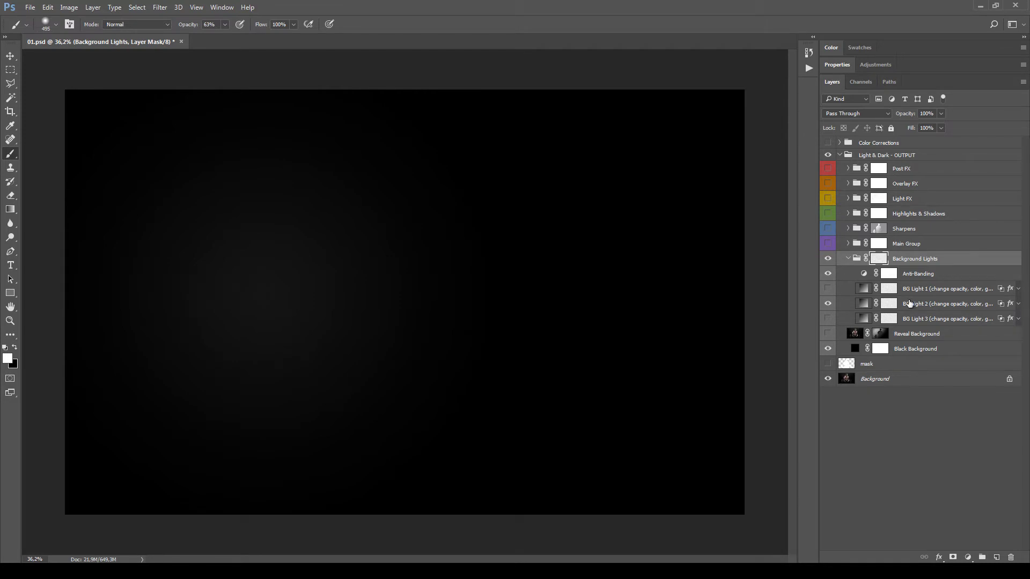
Raise the BG Light 2 layer's opacity to 61% and keep that layer selected.
left_click(889, 304)
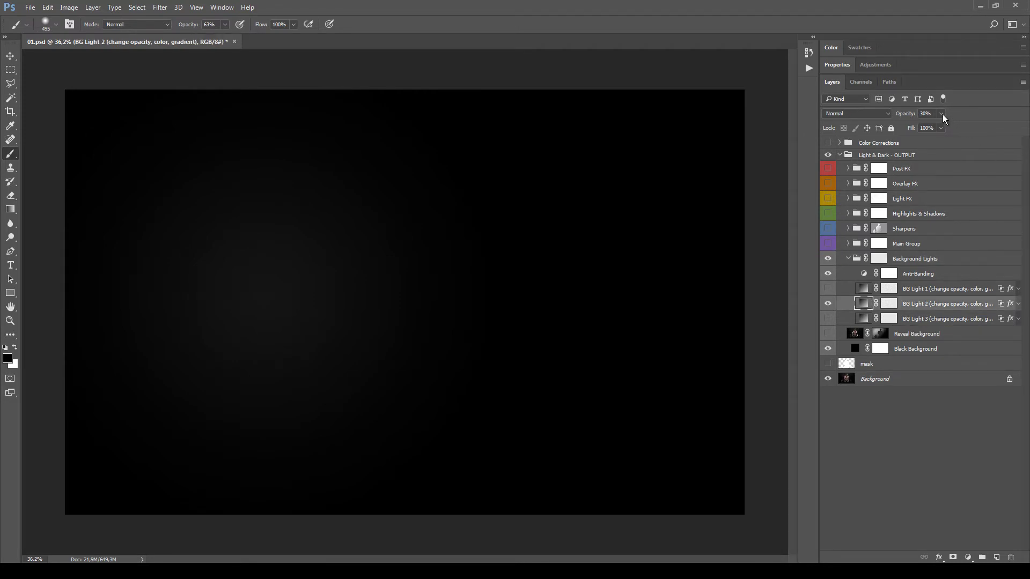
left_click_drag(944, 128, 953, 139)
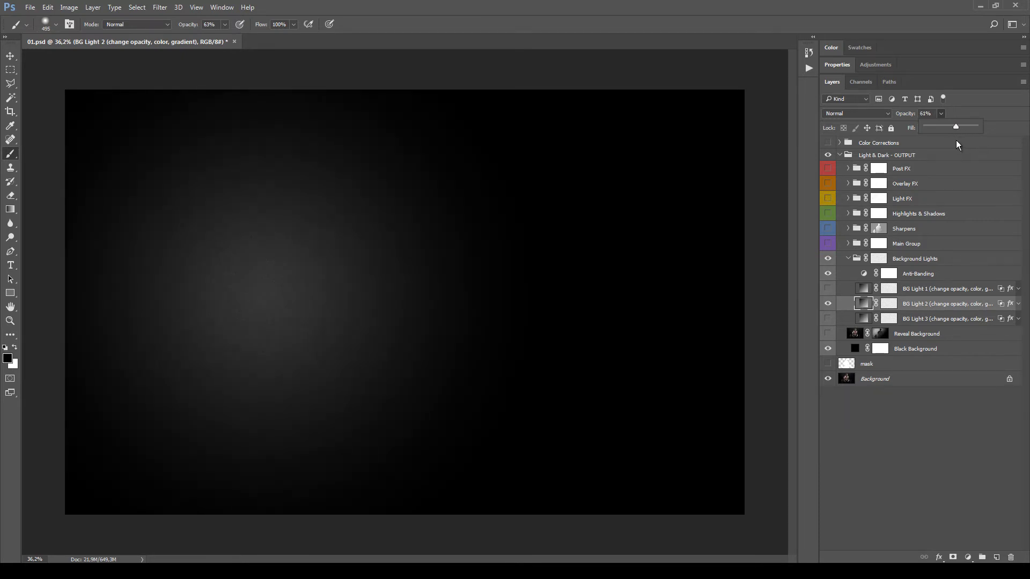
left_click(956, 140)
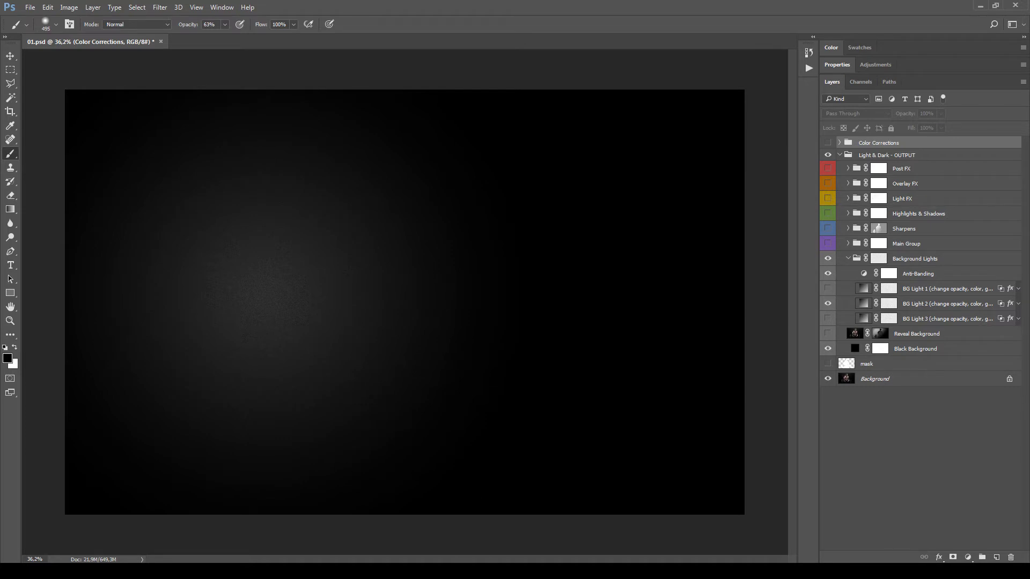
left_click(646, 331, "ctrl")
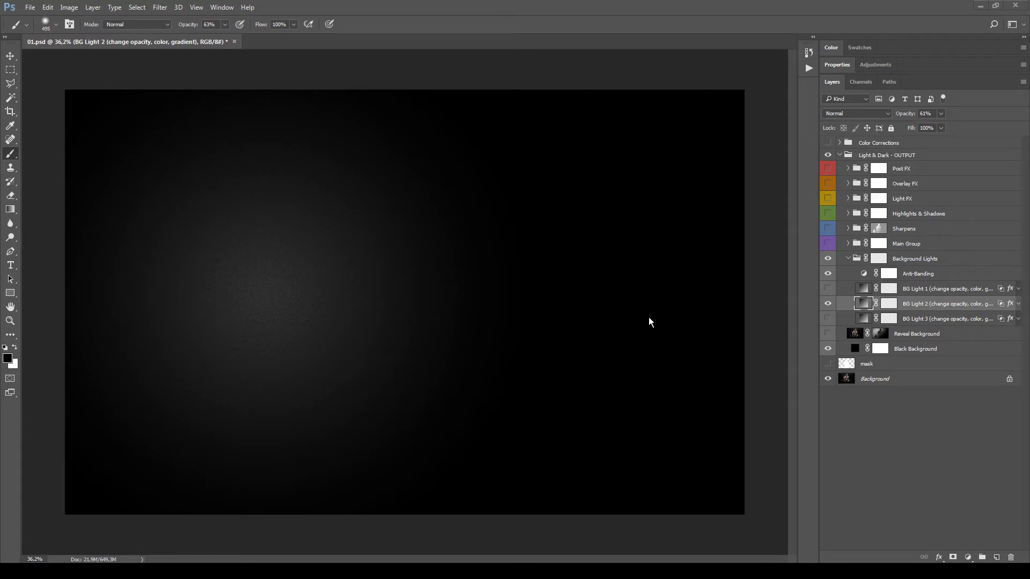
View BG Light 2's layer mask on its own, return to the image and swap the foreground and background colors.
left_click(888, 304)
left_click(888, 303, "alt")
left_click(888, 304, "alt")
key("x")
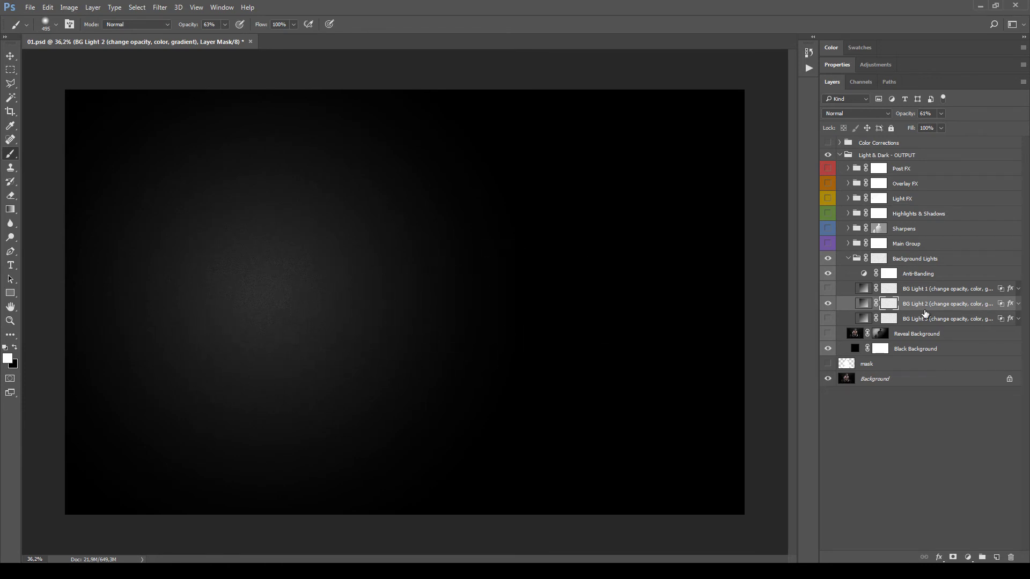
Set BG Light 2's opacity to 68% and look through its blend mode options, leaving the mode at Normal.
mouse_move(942, 125)
left_mouse_down()
mouse_move(973, 132)
mouse_move(945, 126)
left_mouse_up()
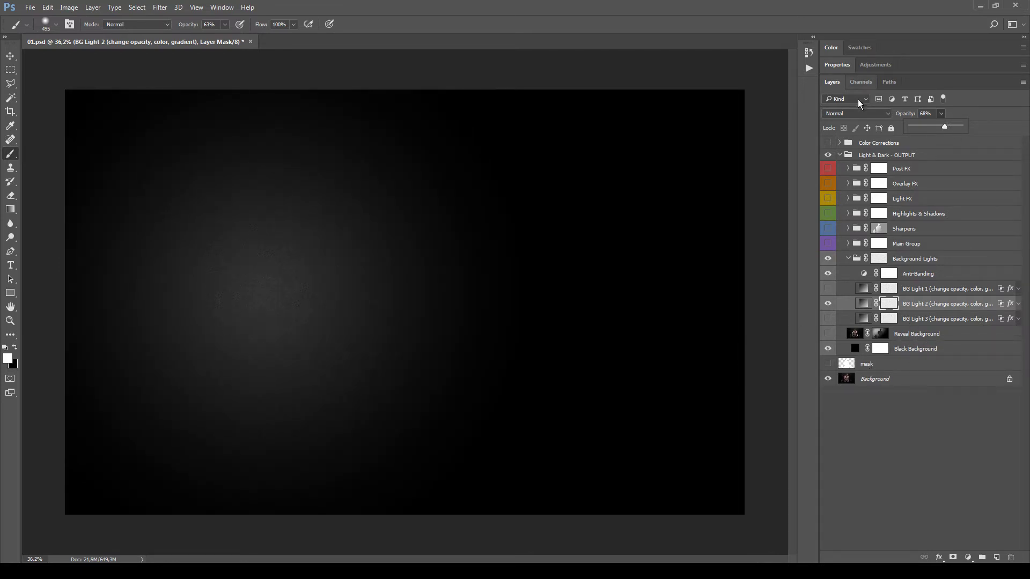
left_click(857, 113)
key("Up")
key("Up")
key("Up")
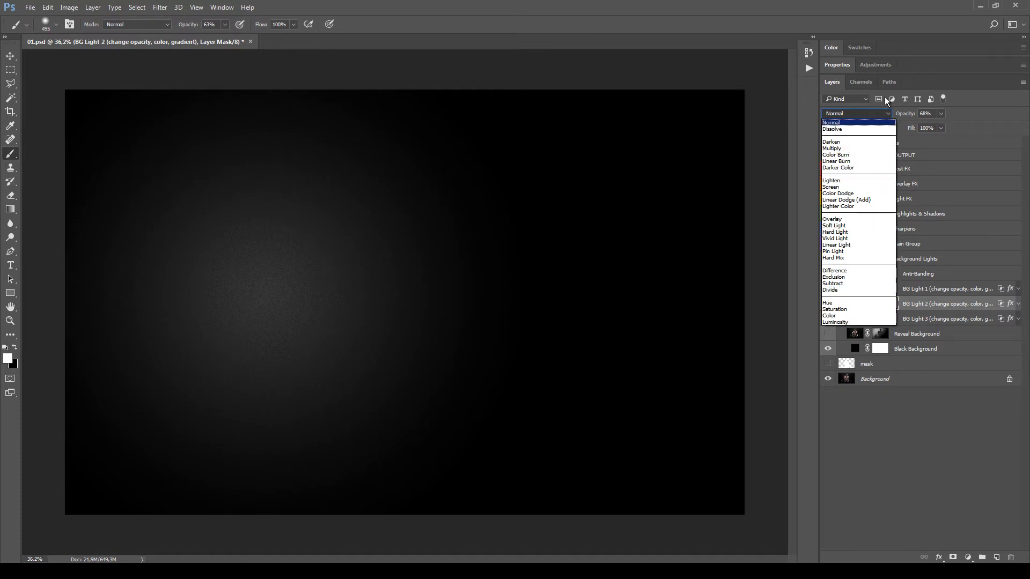
left_click(890, 110)
Try a dark yellow (b79611) Color Overlay on BG Light 2 and cancel the layer style changes.
left_click(1018, 304)
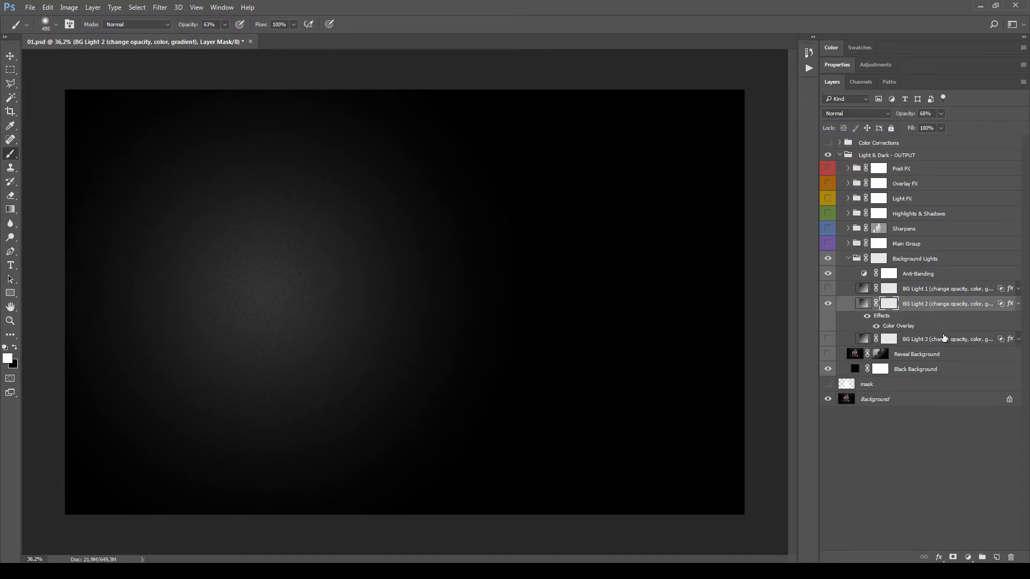
double_click(897, 326)
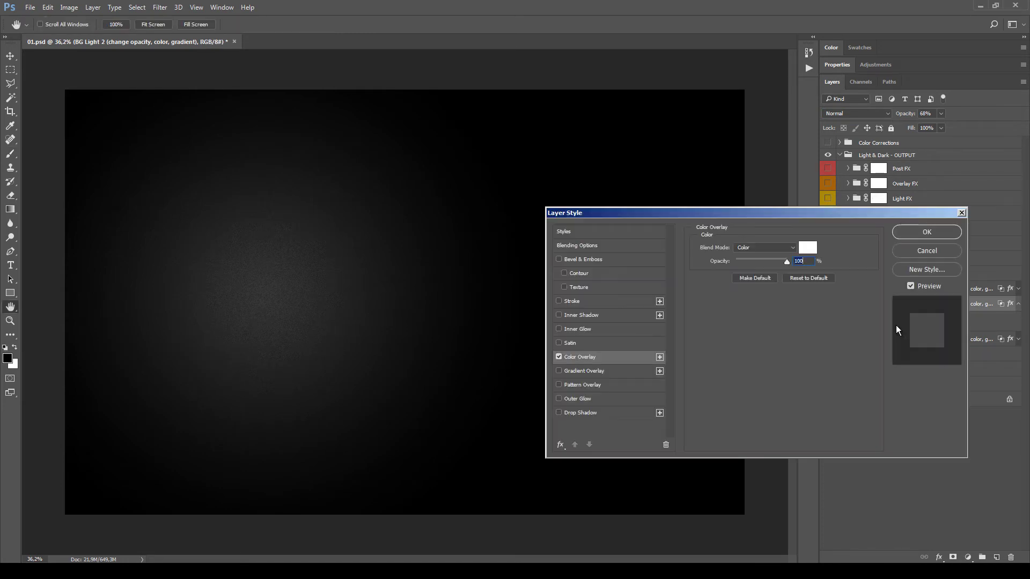
left_click(768, 246)
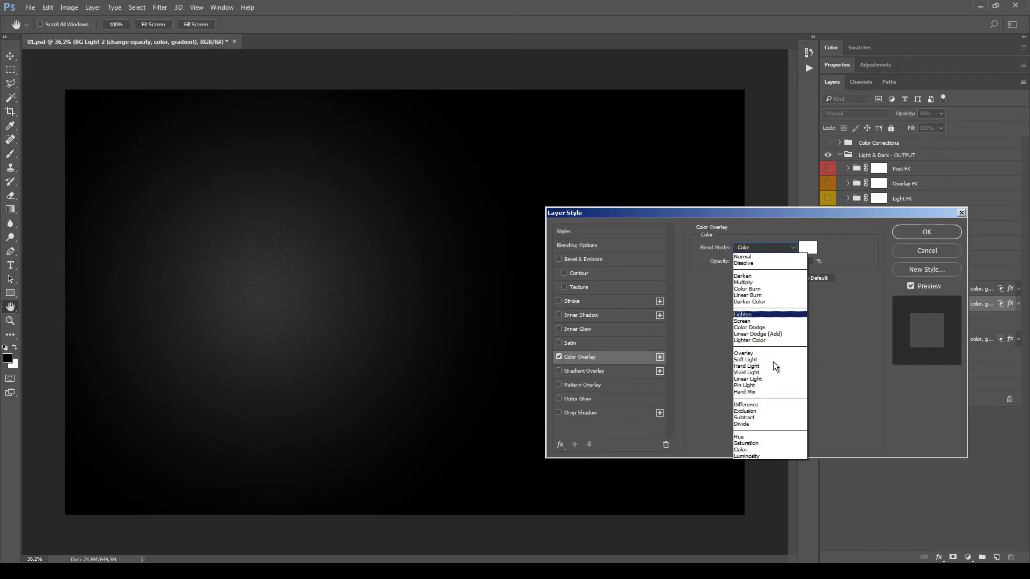
left_click(822, 250)
left_click(807, 247)
left_click(501, 186)
left_click(526, 267)
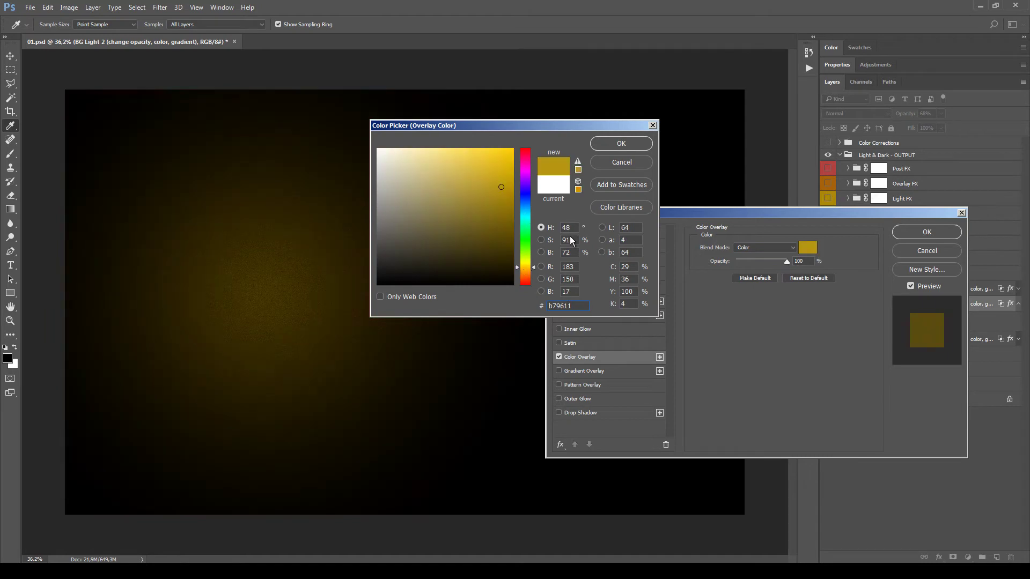
left_click(622, 162)
left_click(933, 252)
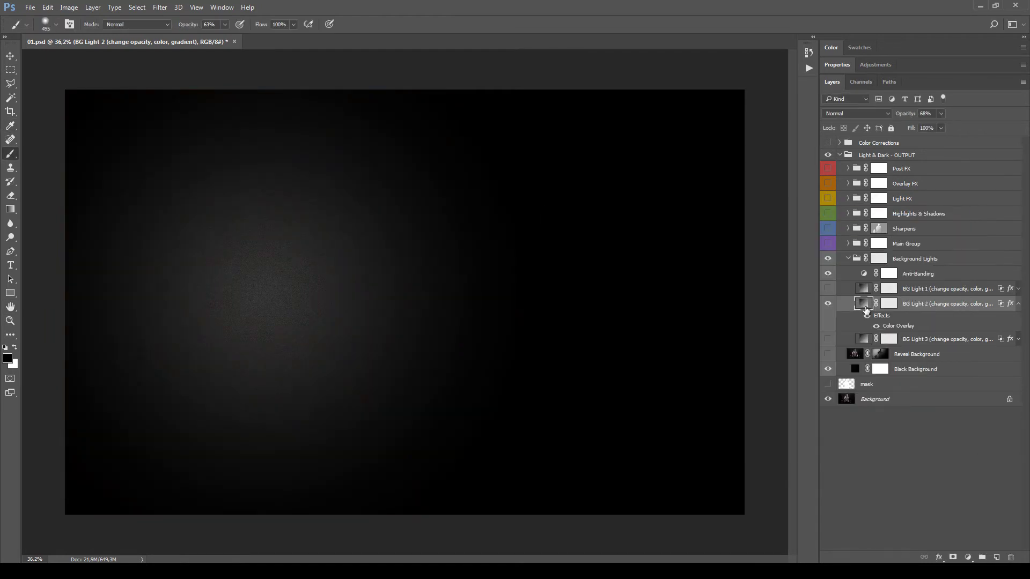
Try repositioning BG Light 2's radial gradient fill and reducing its scale to 78%, and cancel the changes.
double_click(865, 308)
left_click_drag(816, 292, 711, 364)
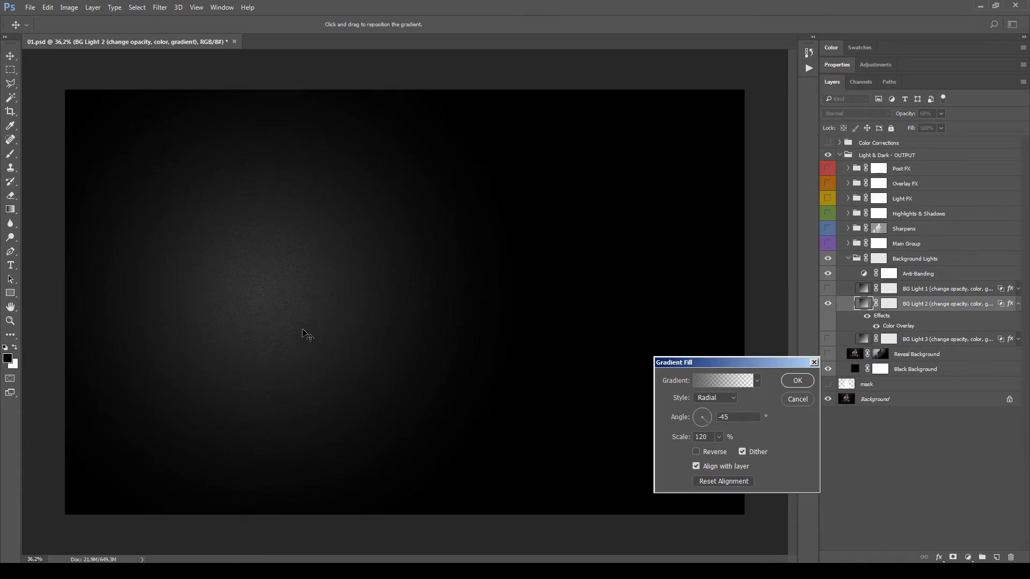
left_click_drag(702, 198, 224, 322)
left_click(719, 437)
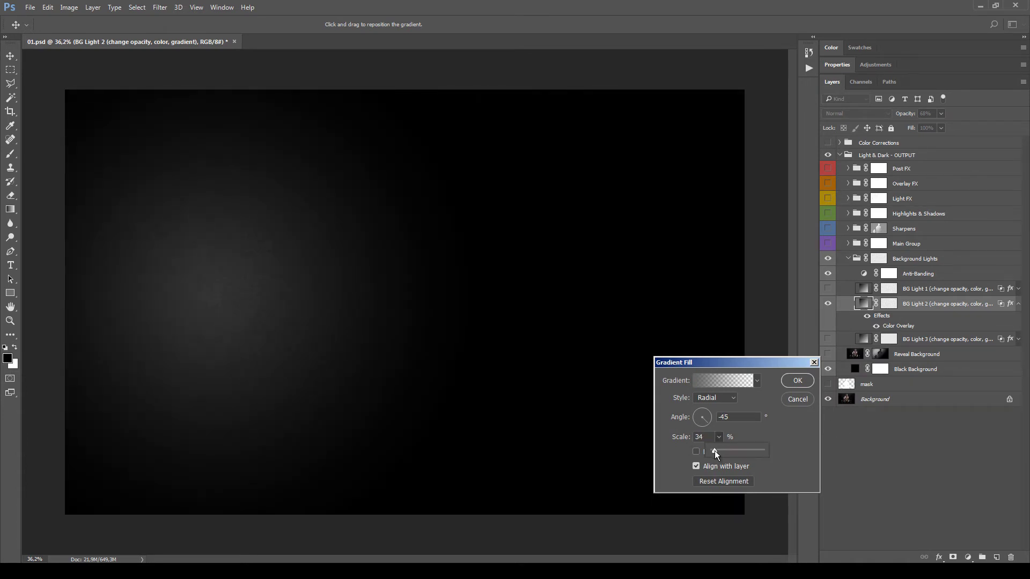
left_click_drag(715, 451, 717, 450)
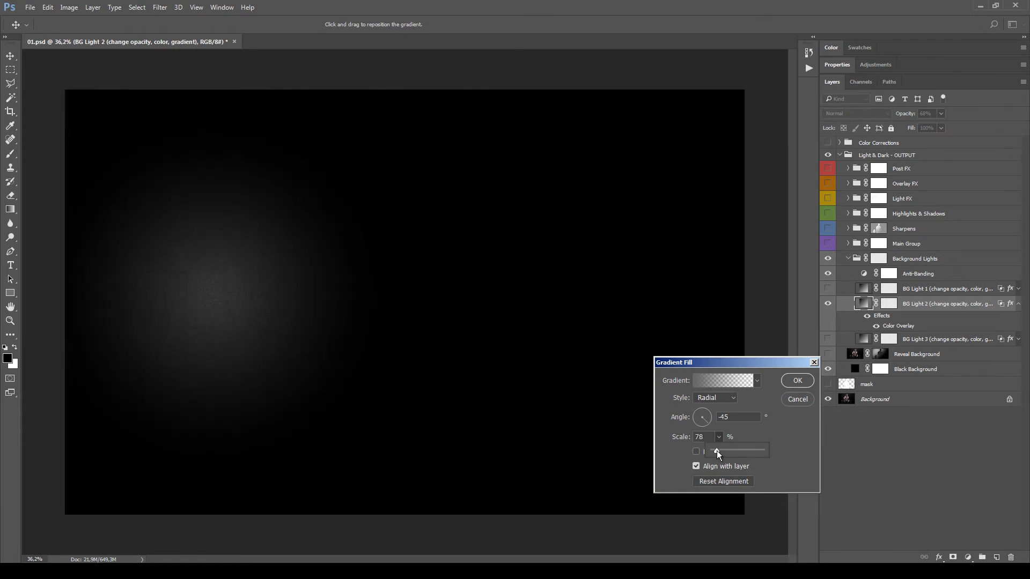
left_click(808, 398)
Hide BG Light 2, preview BG Light 1 and BG Light 3 one at a time, and collapse the Background Lights group.
left_click(828, 304)
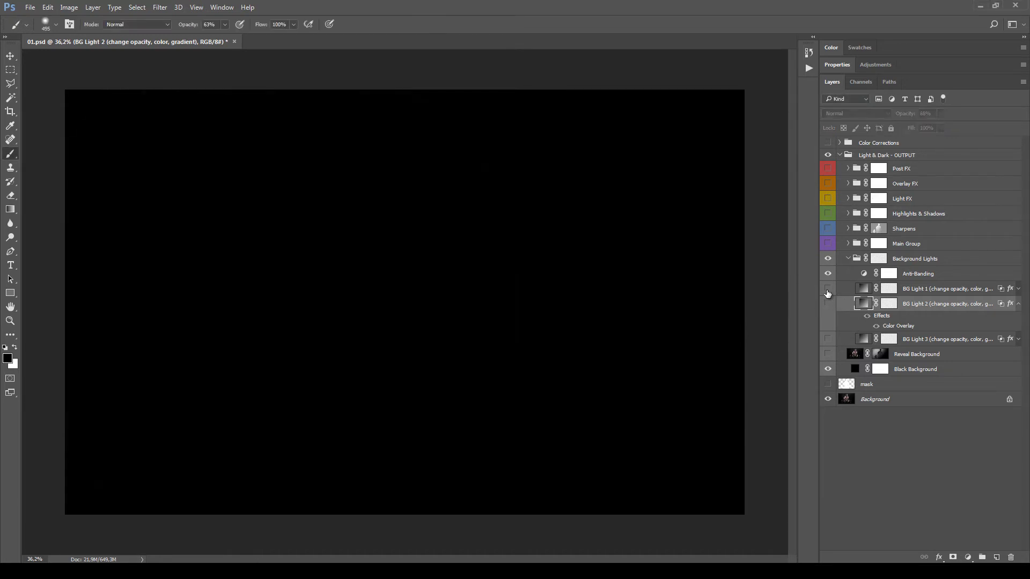
left_click(828, 288)
left_click(849, 291)
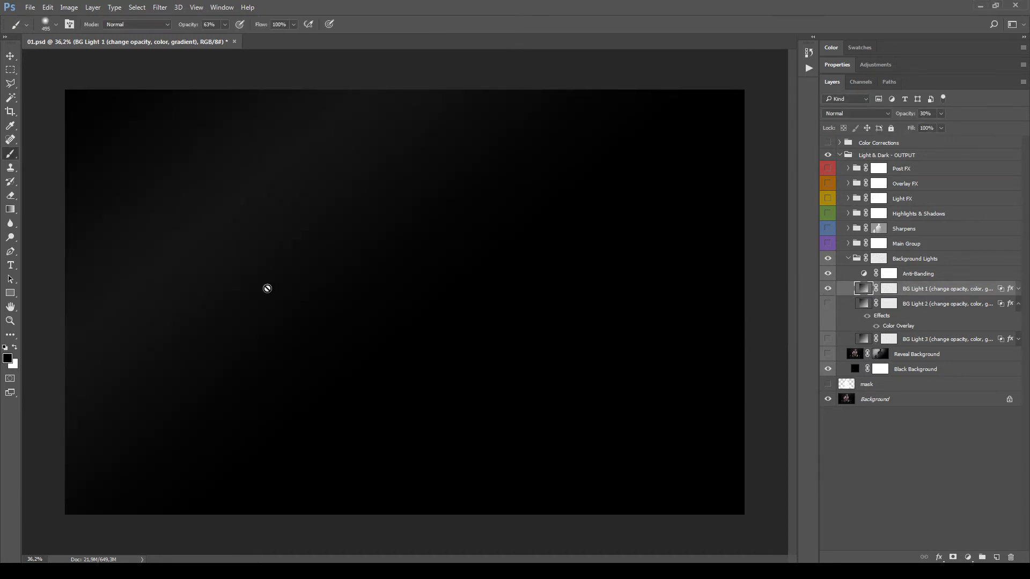
left_click(828, 290)
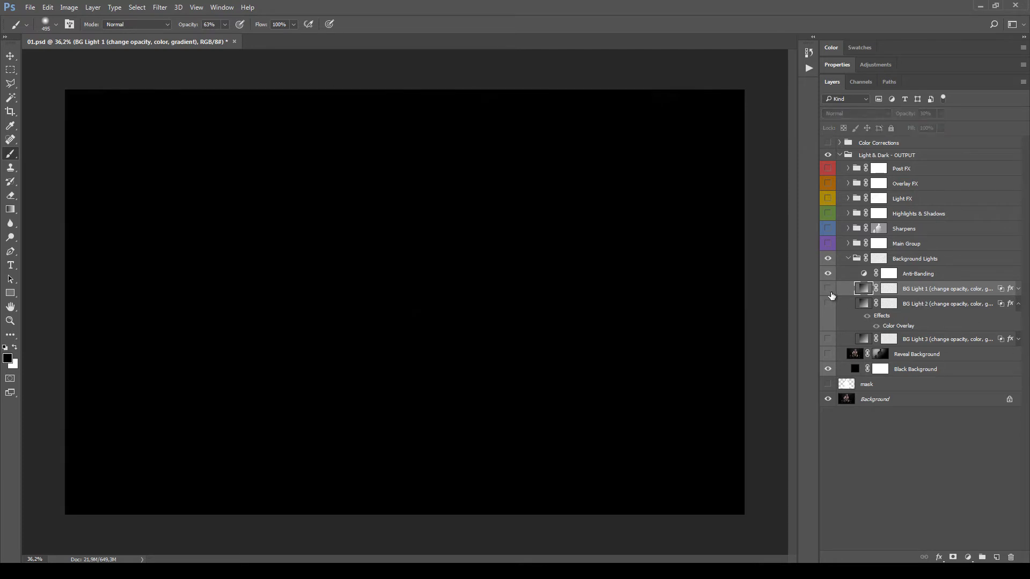
left_click(869, 340)
left_click(828, 339)
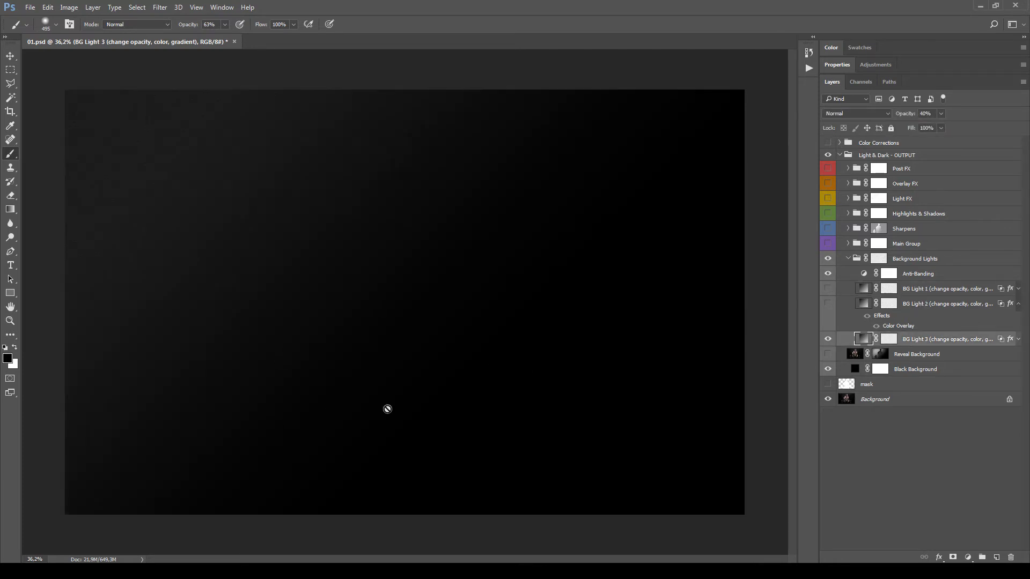
left_click(1018, 304)
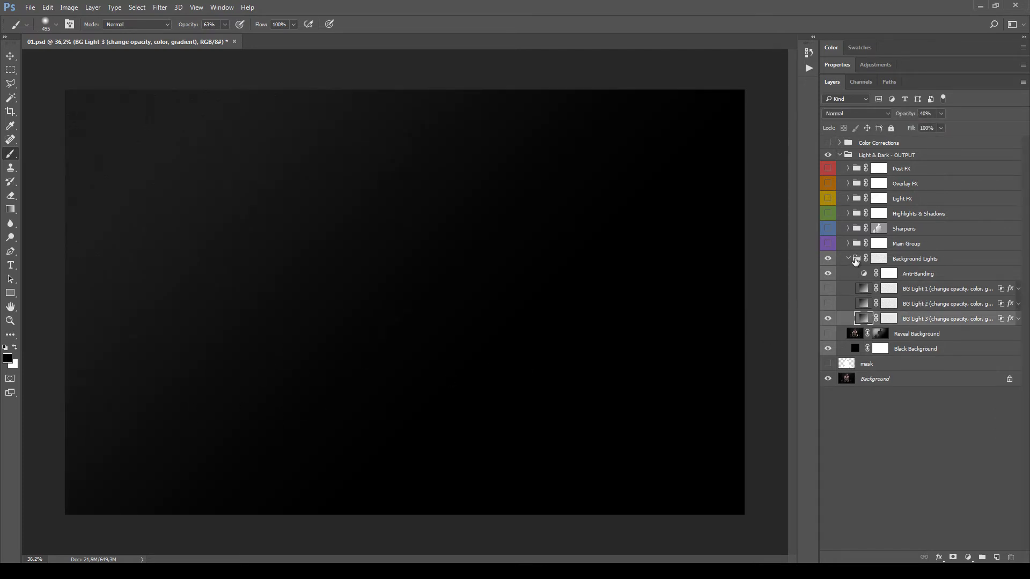
left_click(847, 263)
left_click(848, 262)
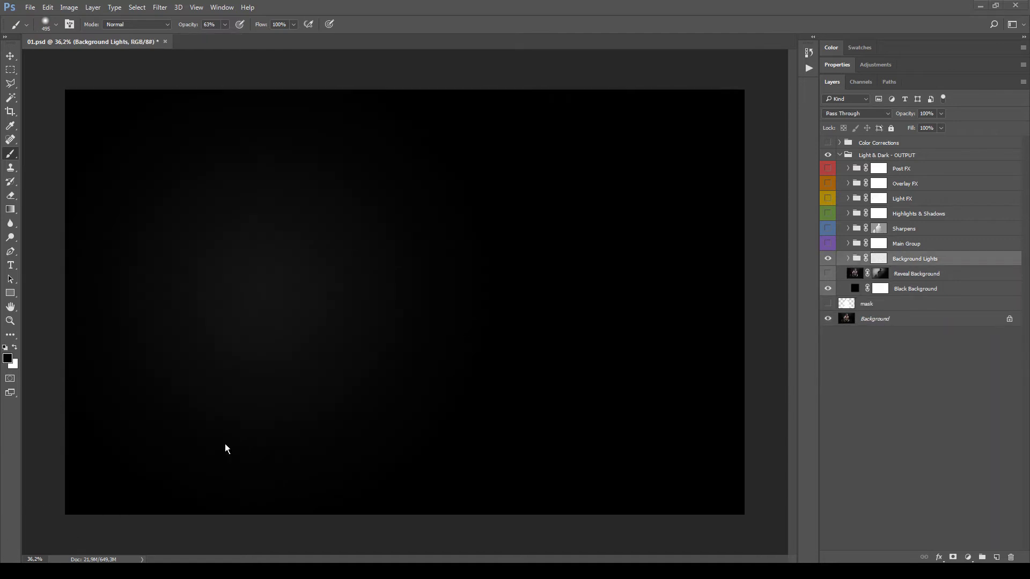
Make the Main Group visible, expand it and select its Main (change opacity, mask) layer.
left_click(828, 245)
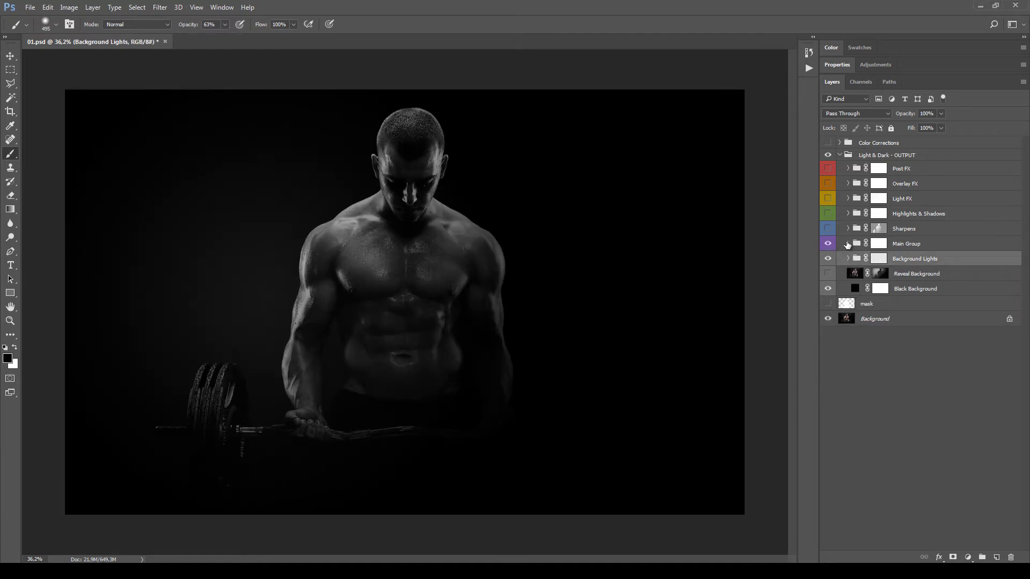
left_click(848, 244)
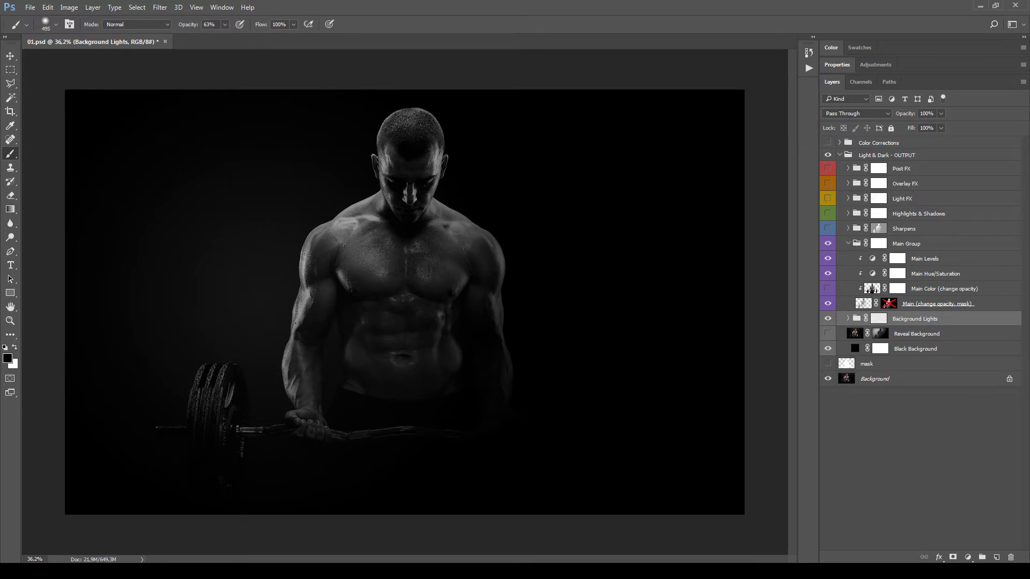
left_click(877, 301)
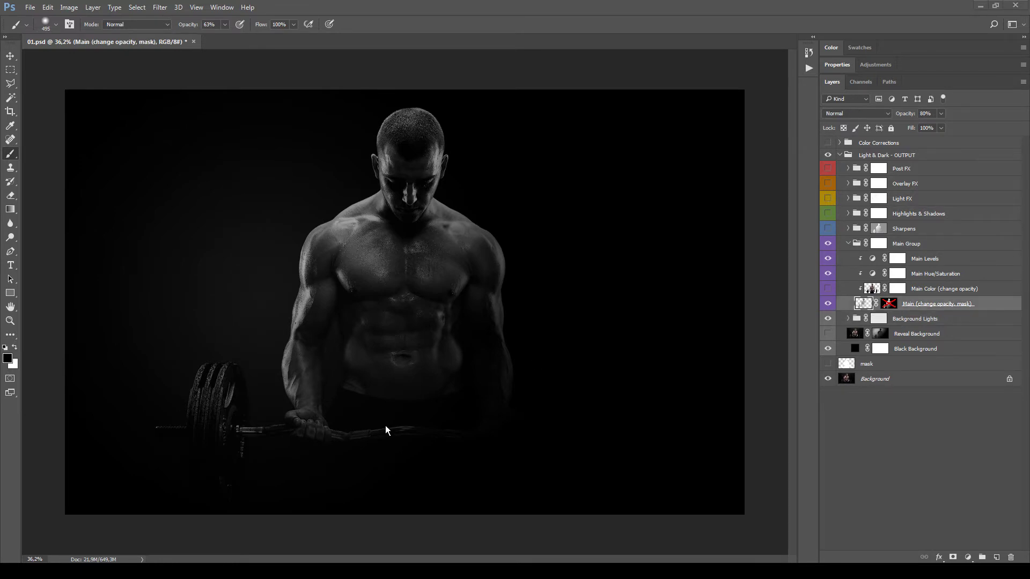
left_click(890, 368)
left_click(923, 304)
Toggle the Main layer's visibility off and on to compare the image with and without the subject.
left_click(830, 304)
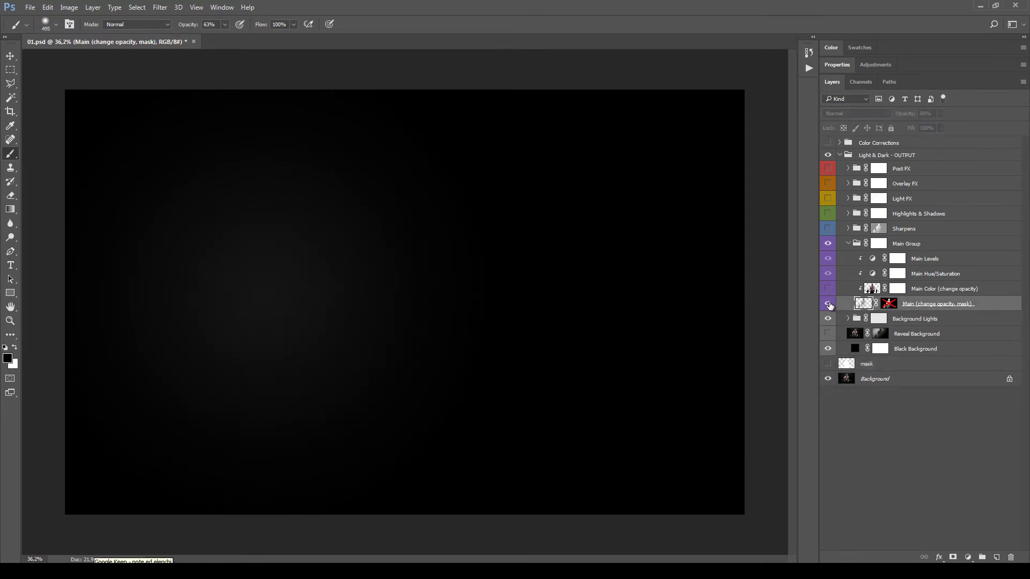
left_click(829, 304)
left_click(830, 304)
left_click(830, 304)
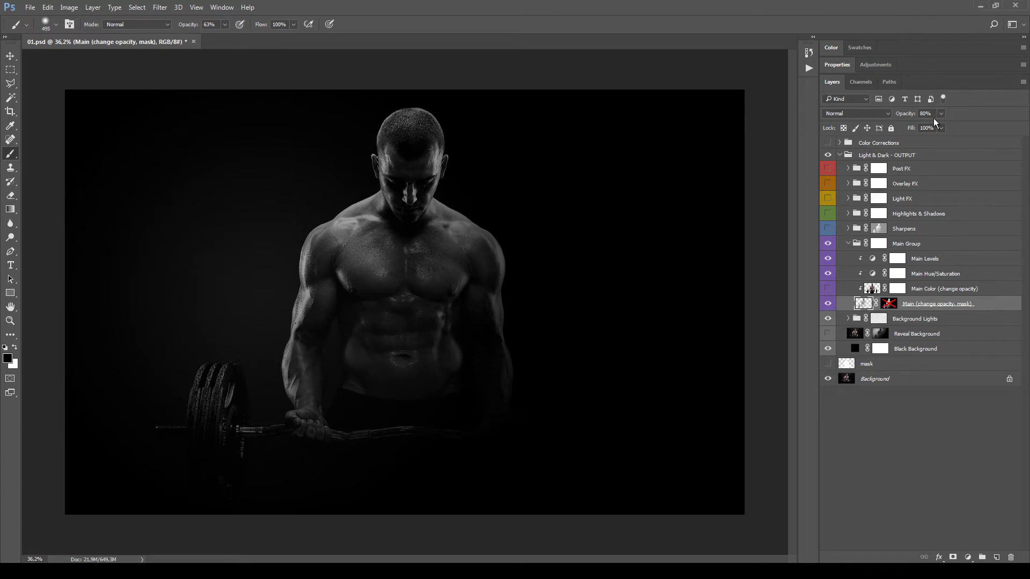
Set the Main layer's opacity to 100% and enable its layer mask, comparing the image with the mask on and off.
left_click_drag(942, 124, 961, 125)
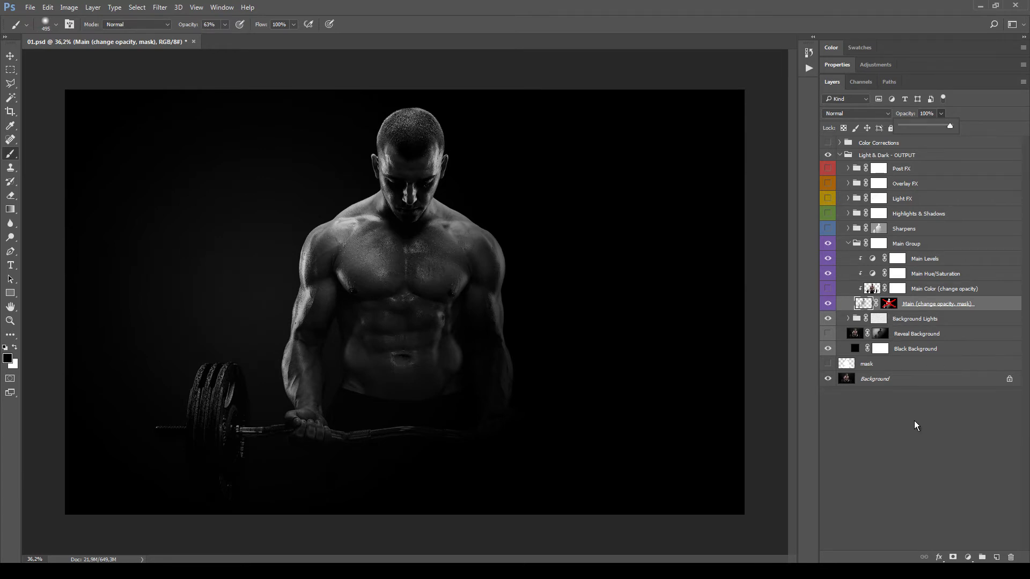
left_click_drag(886, 331, 889, 305)
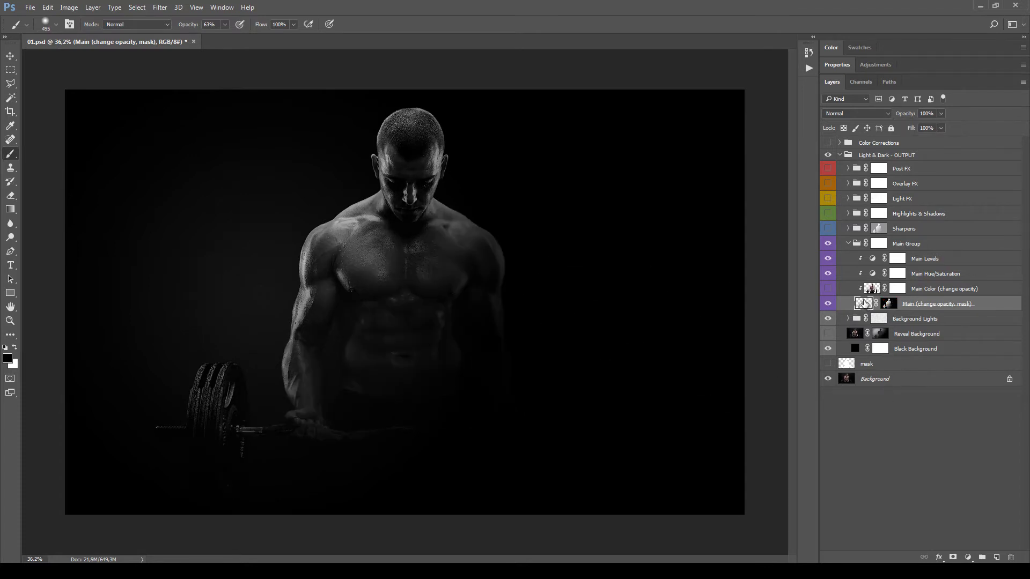
left_click(890, 305, "shift")
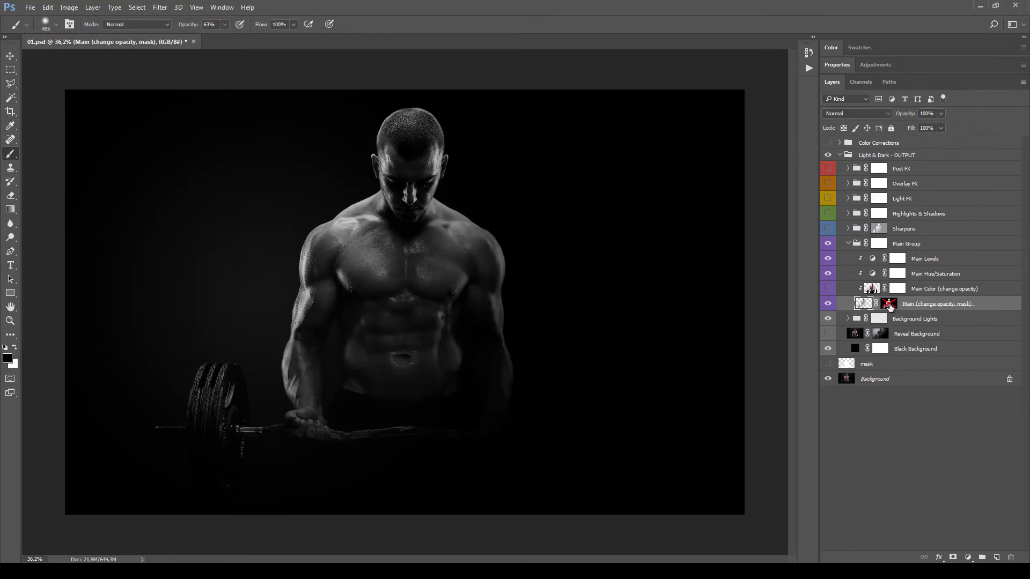
left_click(889, 304, "shift")
left_click(890, 305, "shift")
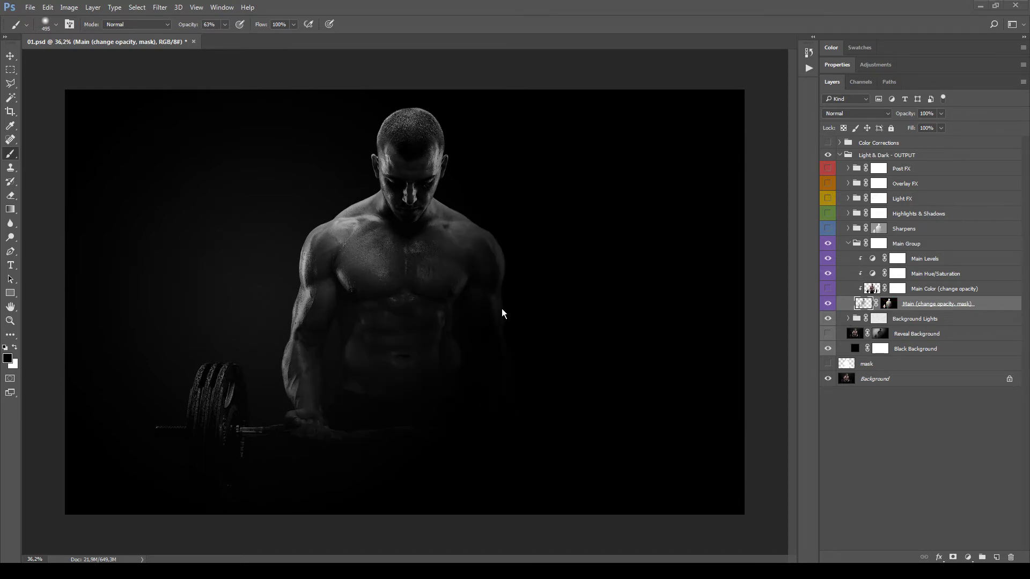
Paint black on the Main layer's mask with a 464 px brush to darken the shoulder on the image's right side.
left_click(889, 305)
key("x")
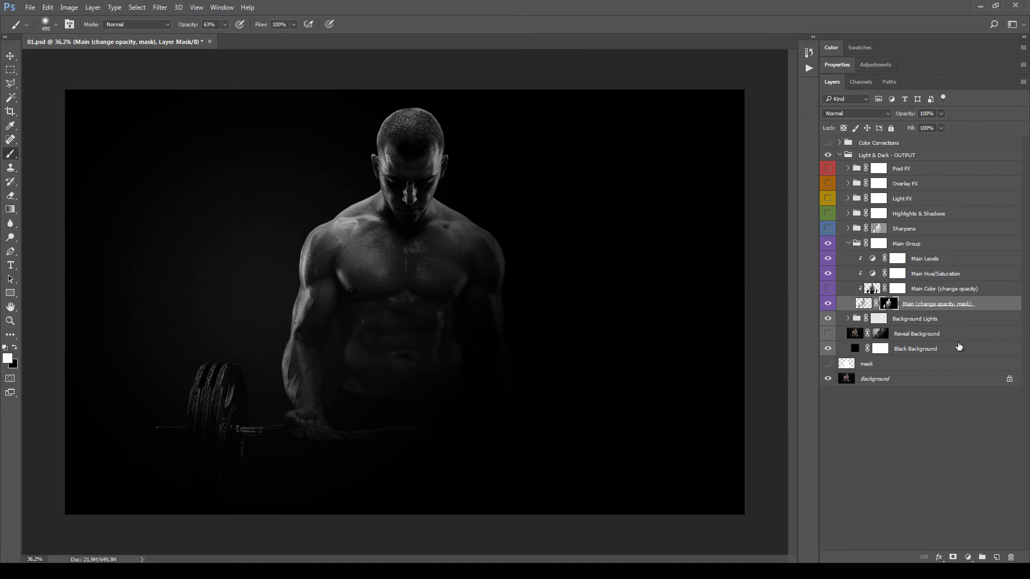
left_click(15, 348)
right_click(420, 257)
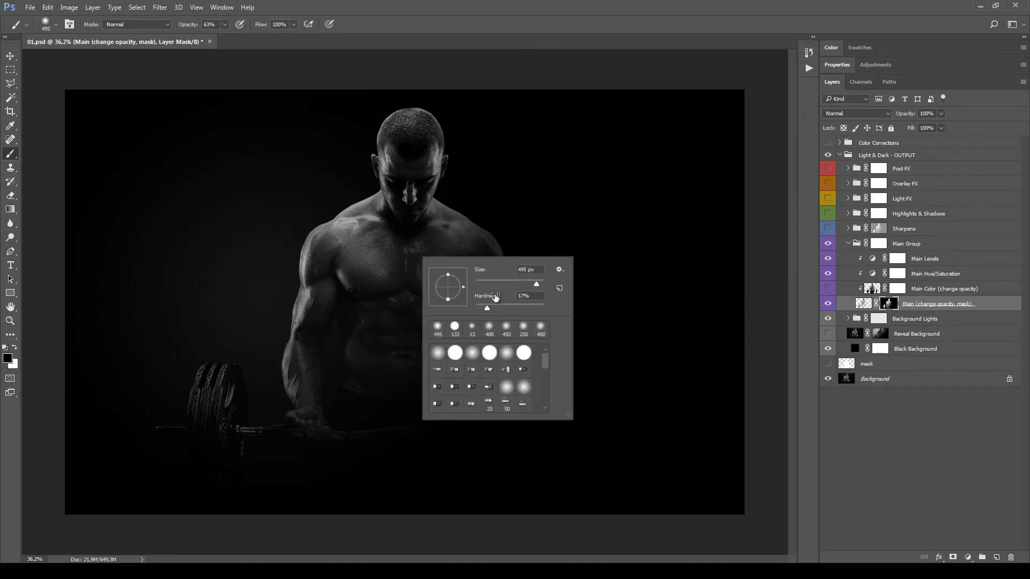
left_click_drag(521, 287, 524, 284)
left_click(579, 259)
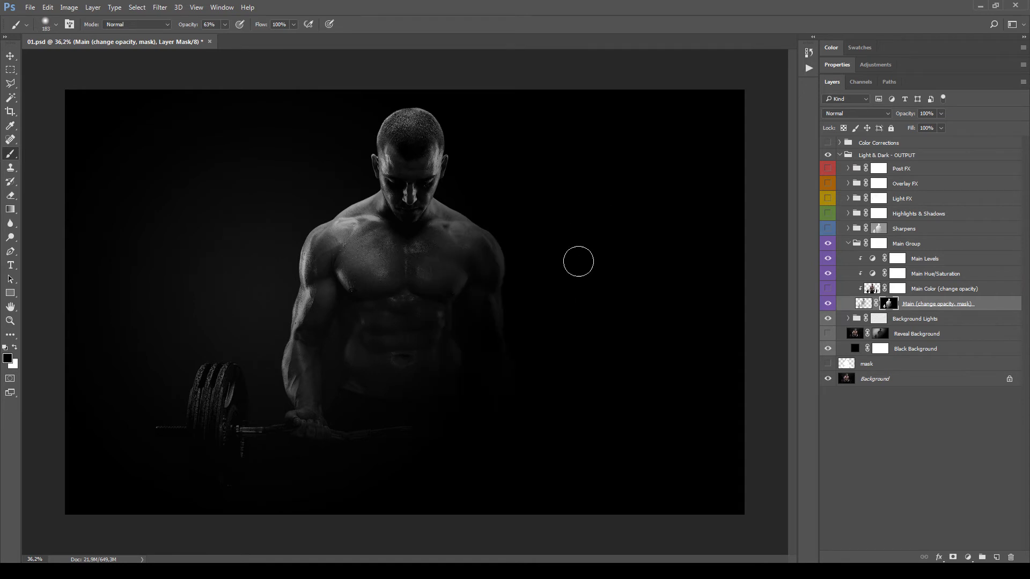
right_click(540, 280)
left_click_drag(646, 307, 660, 307)
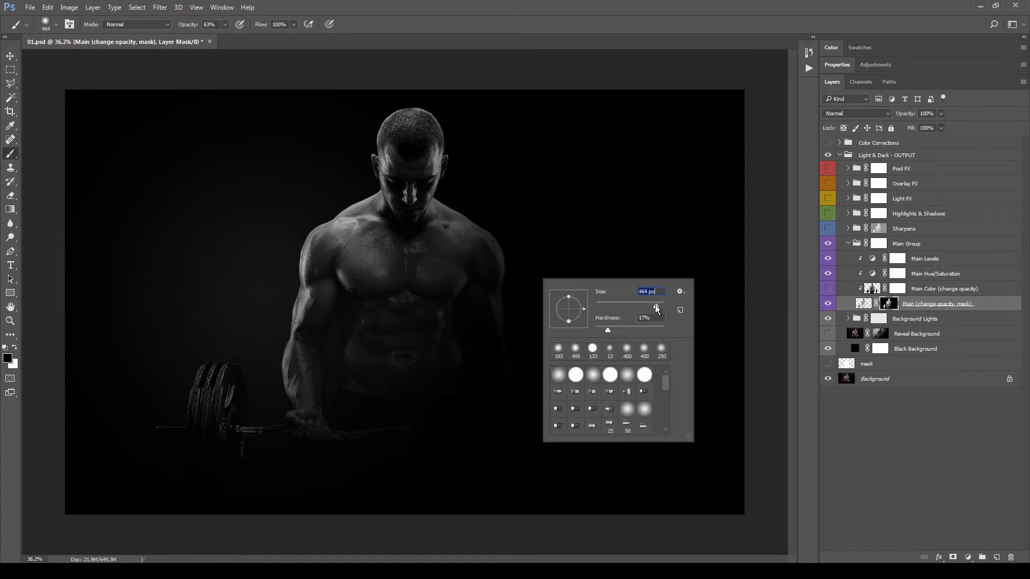
left_click(499, 235)
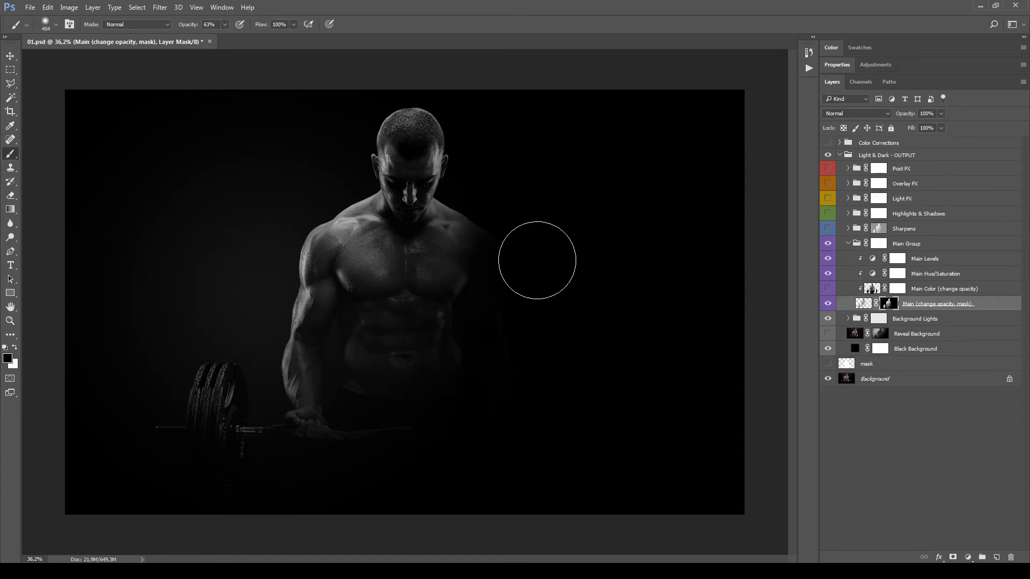
Lower the brush opacity to 34% and paint white on the Main layer's mask to bring the darkened shoulder back.
left_click(225, 24)
left_click_drag(224, 38, 213, 39)
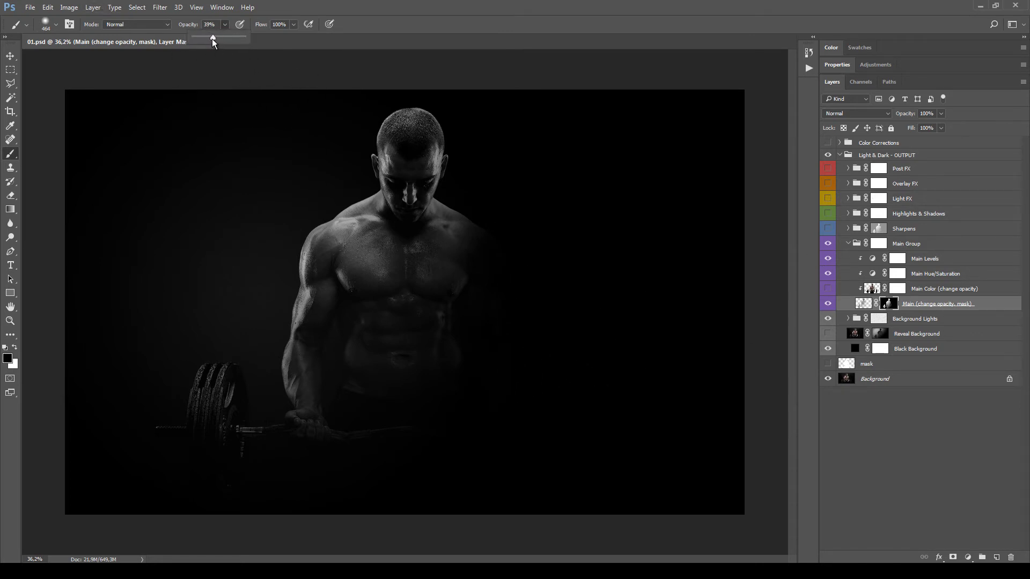
left_click(15, 348)
left_click_drag(464, 253, 466, 253)
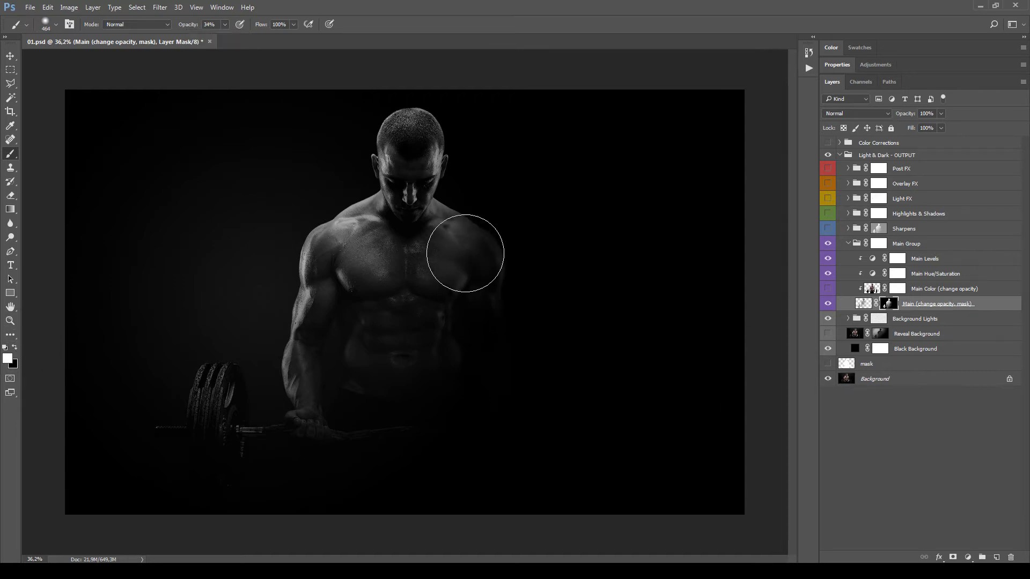
Reduce the brush to 180 px and paint black on the mask to darken the outer edge of the same shoulder and arm.
left_click(15, 347)
right_click(611, 322)
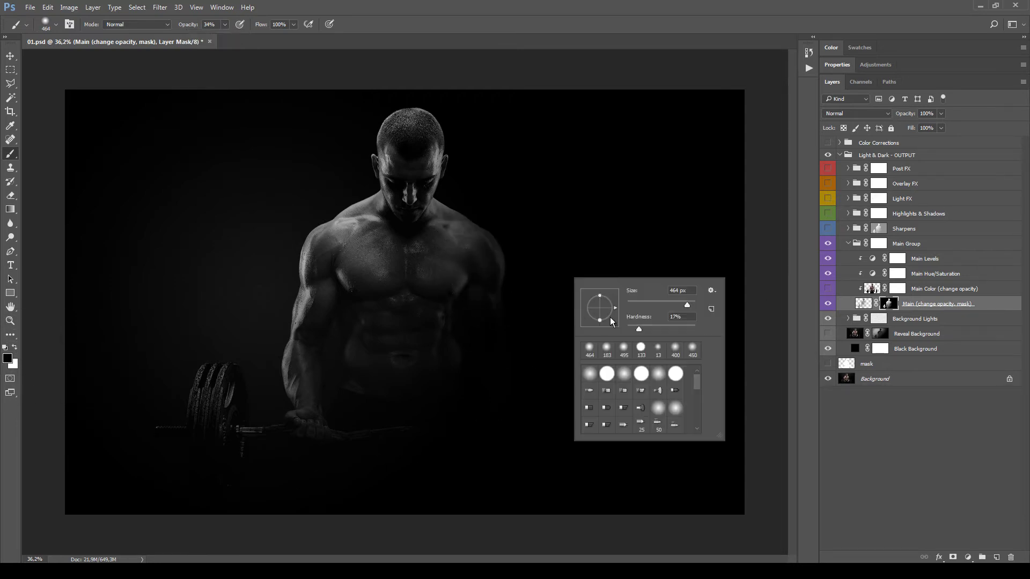
left_click_drag(686, 305, 677, 305)
left_click(515, 285)
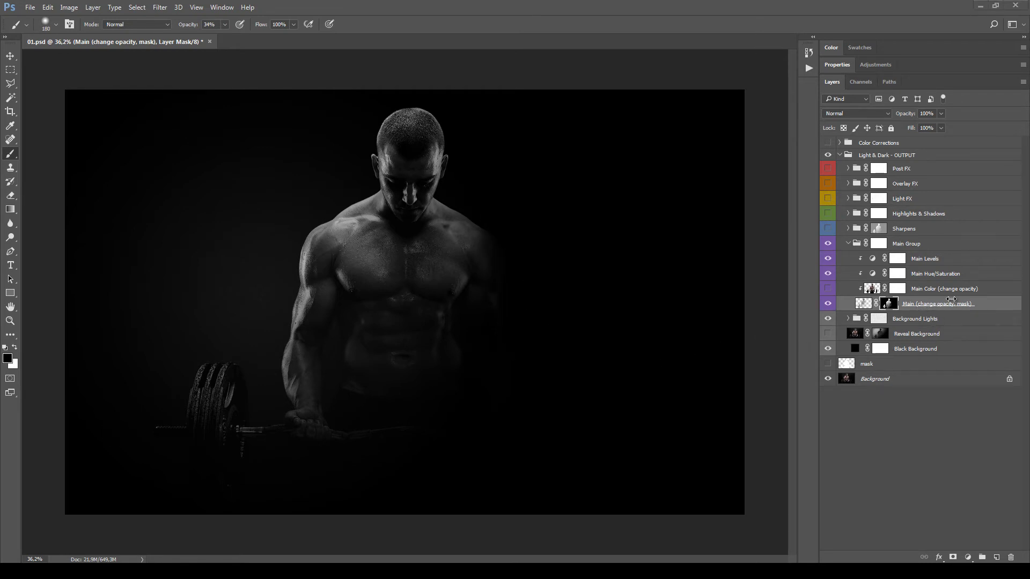
Make the Main Color (change opacity) layer visible and set its opacity to 70%.
left_click(953, 290)
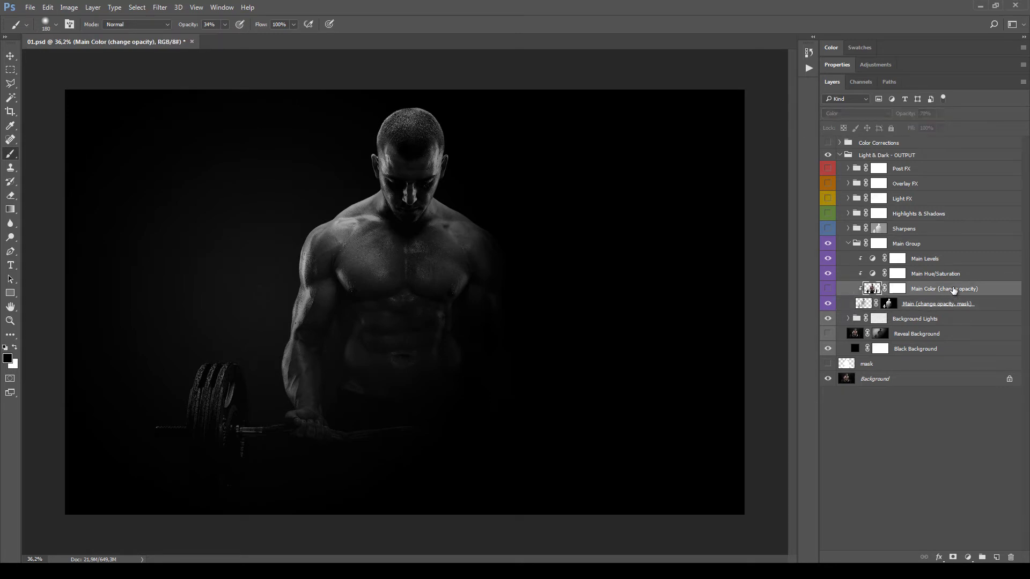
left_click(826, 289)
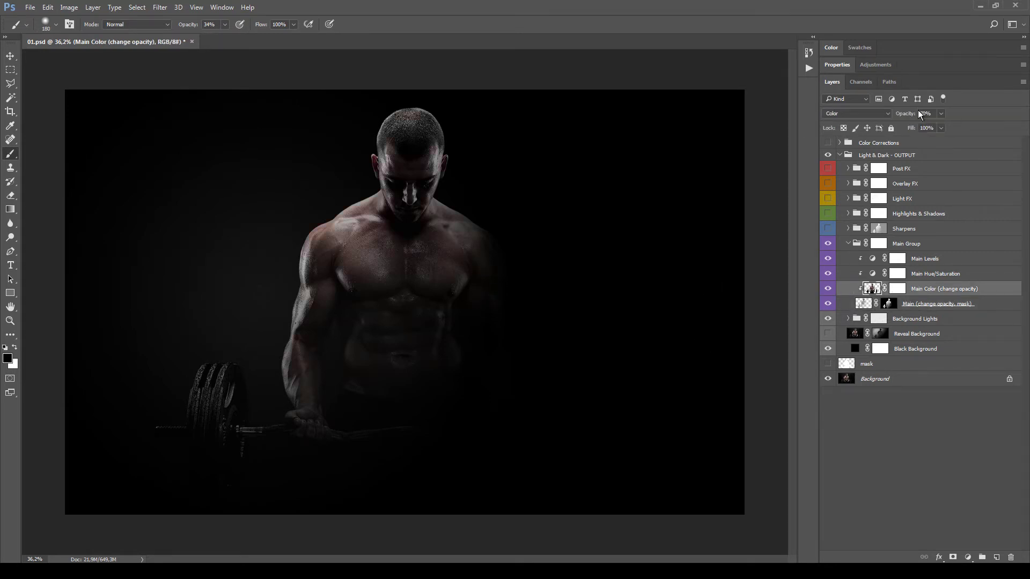
left_click_drag(942, 113, 944, 136)
type("70")
Select the Main Color layer's mask and look through the available blending modes, keeping Color.
left_click(898, 290)
left_click(860, 115)
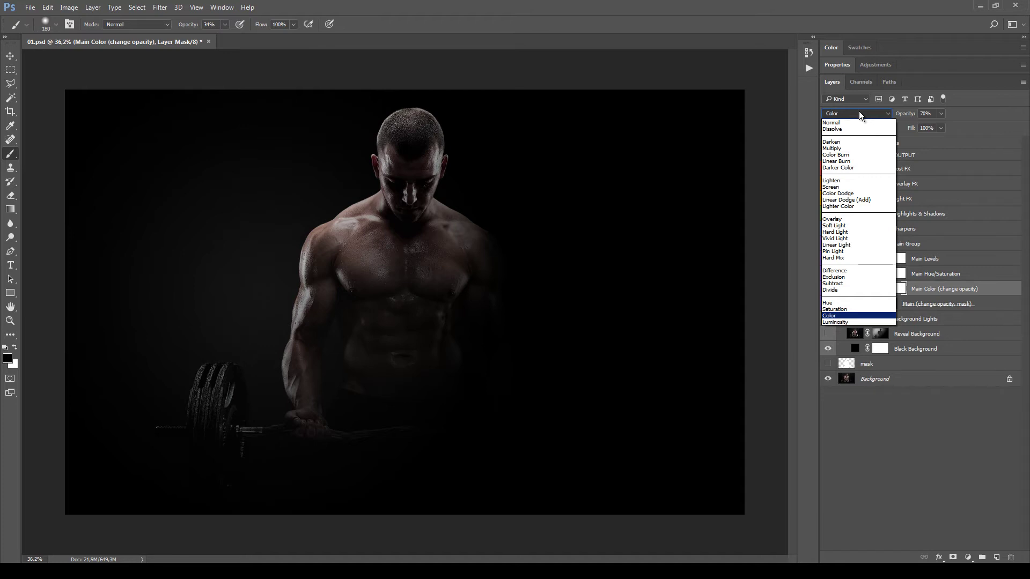
left_click(551, 391)
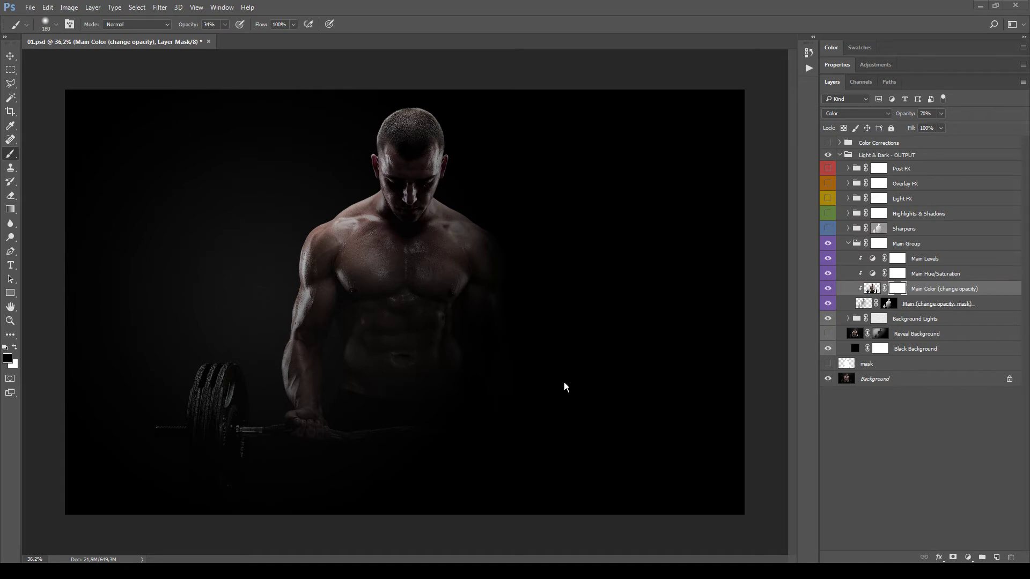
Select the Main Hue/Saturation adjustment layer and open its hue, saturation and lightness settings.
left_click(947, 275)
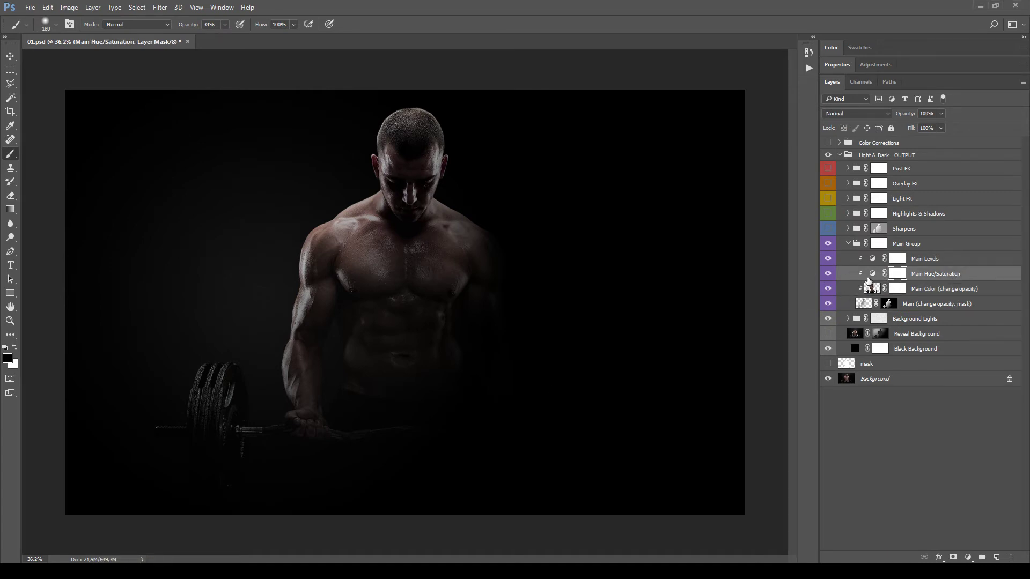
double_click(873, 275)
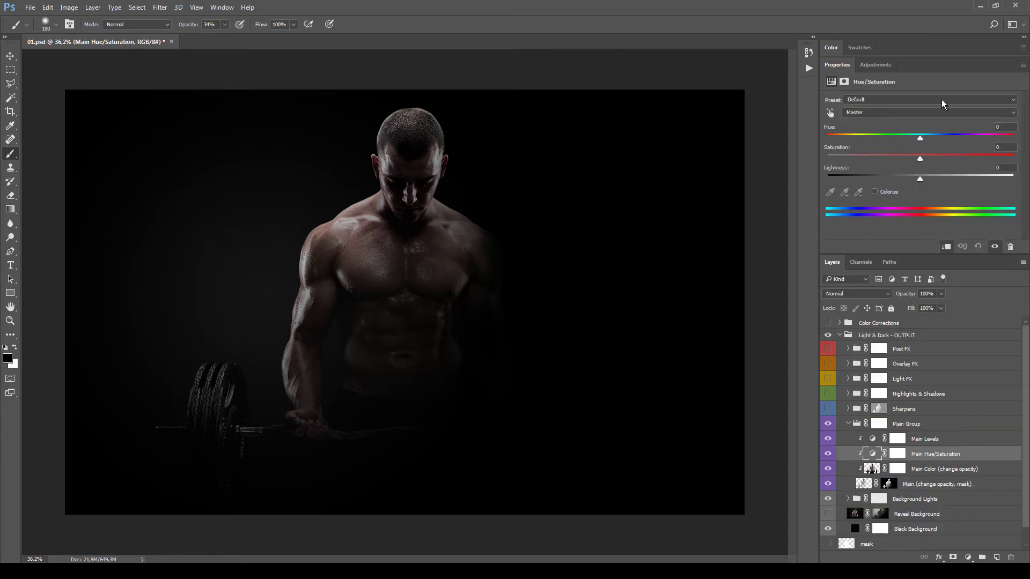
Detach the Properties display from its dock, review the Main Hue/Saturation and Main Levels adjustments, and deselect all layers.
left_click_drag(837, 64, 794, 199)
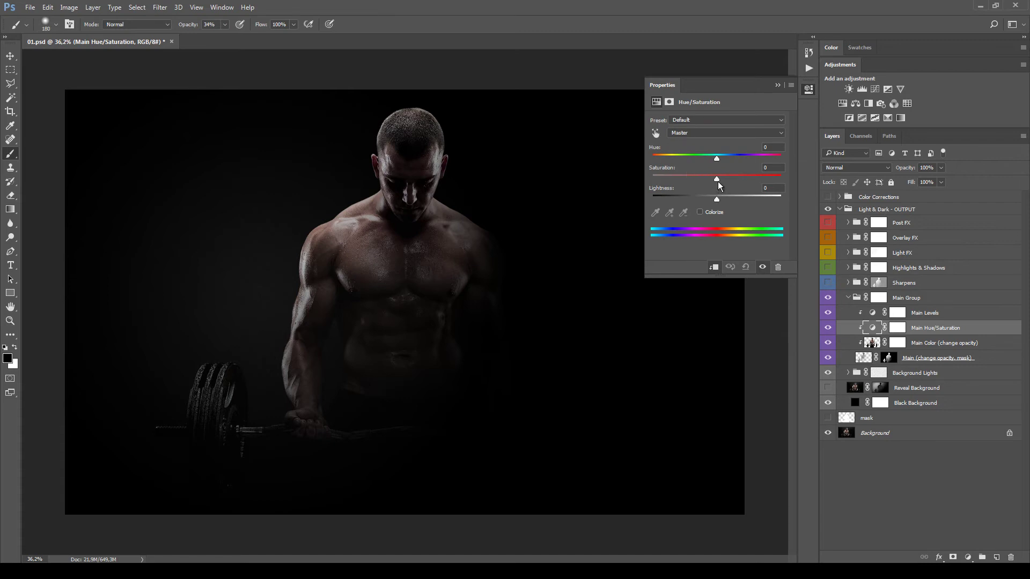
mouse_move(716, 179)
left_mouse_down()
mouse_move(738, 188)
mouse_move(709, 182)
mouse_move(730, 159)
mouse_move(746, 160)
mouse_move(710, 163)
mouse_move(721, 181)
mouse_move(718, 159)
left_mouse_up()
left_click(936, 327, "ctrl")
left_click(896, 314)
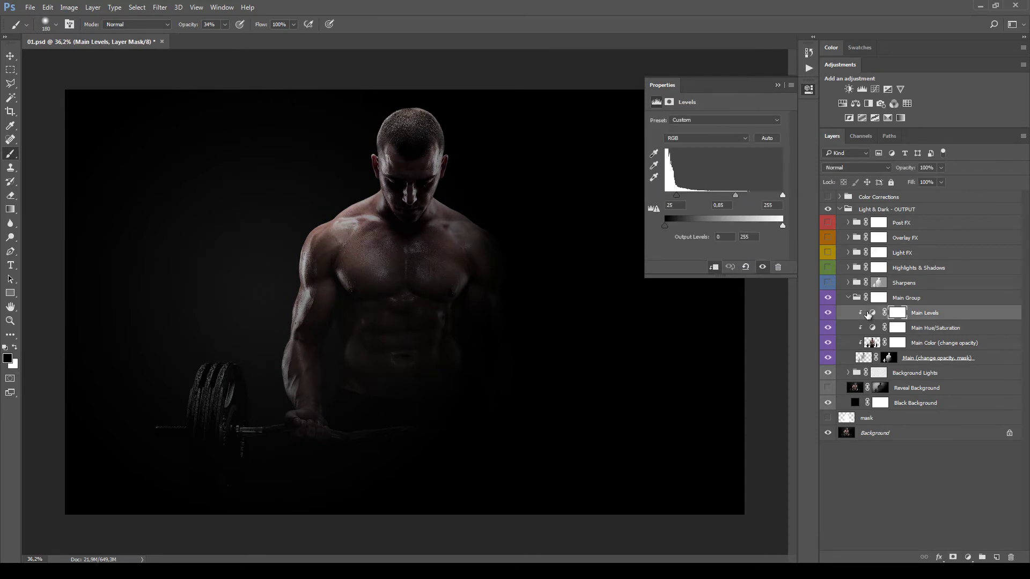
left_click(873, 313)
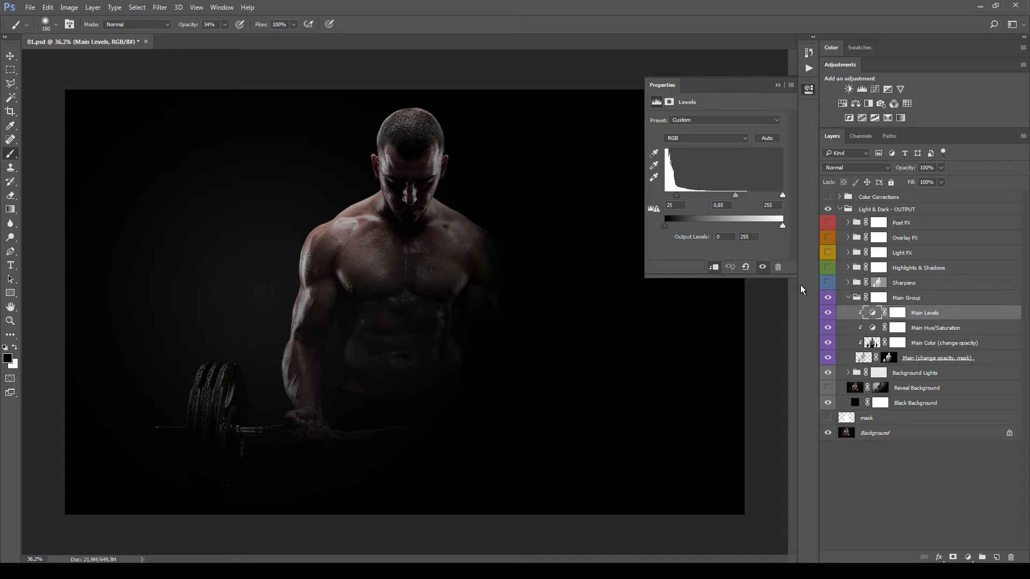
mouse_move(679, 199)
left_mouse_down()
mouse_move(667, 200)
mouse_move(694, 207)
mouse_move(678, 205)
left_mouse_up()
left_click(914, 444)
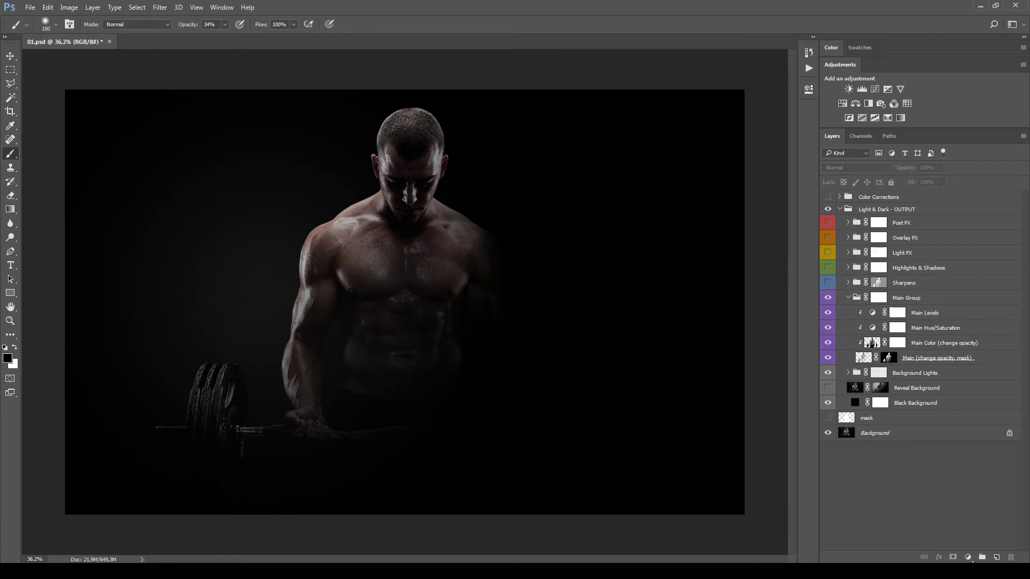
Collapse Main Group, make the Sharpens group visible and expand it to show its layers.
left_click(848, 297)
left_click(827, 283)
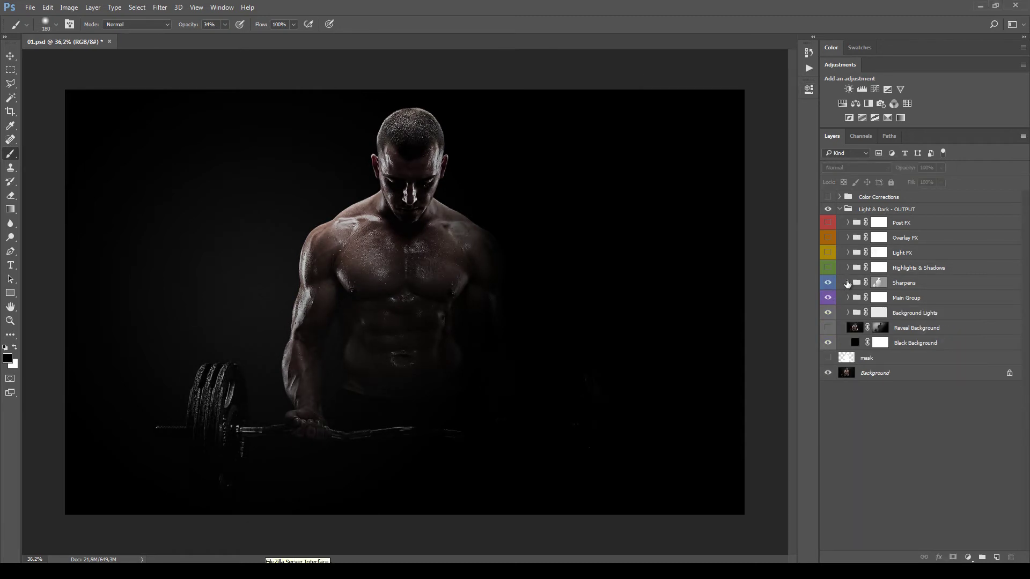
left_click(848, 282)
left_click(878, 343)
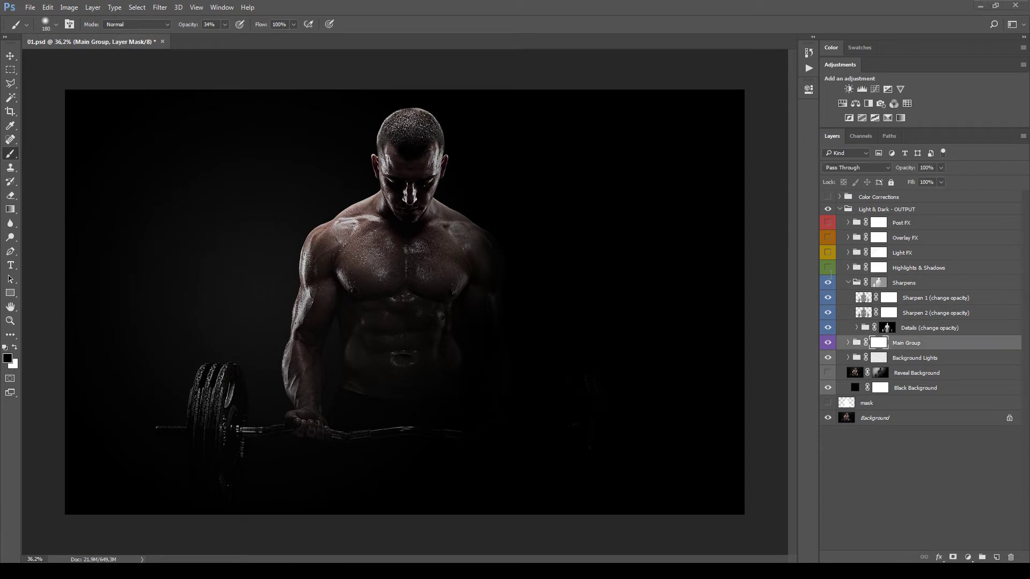
Compare the image with and without the Sharpens group and its Sharpen 1, Sharpen 2 and Details items by toggling their visibility.
left_click(828, 285)
left_click(828, 285)
left_click(827, 285)
left_click(828, 285)
left_click(829, 298)
left_click(828, 314)
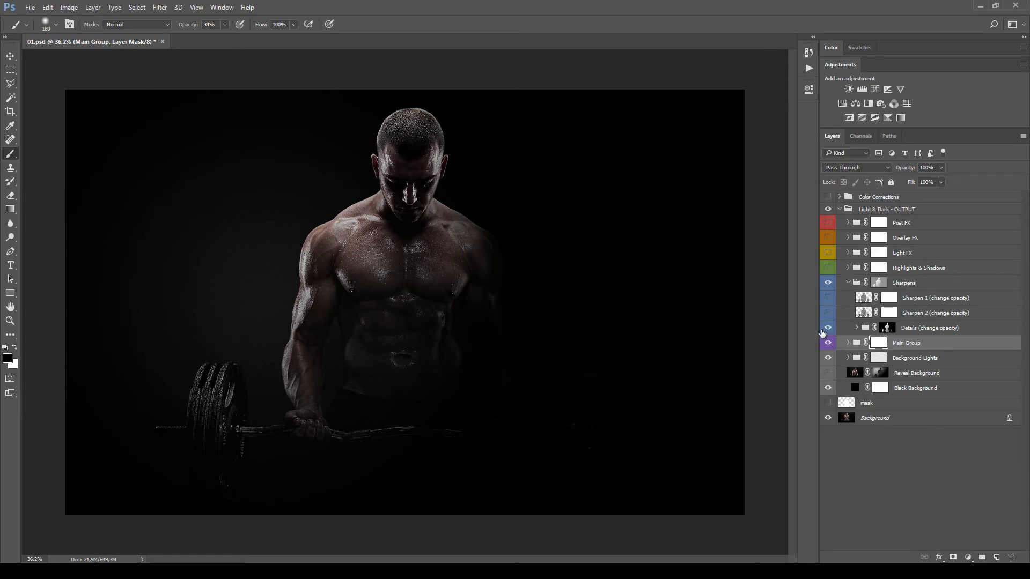
left_click(829, 328)
left_click_drag(830, 329, 830, 299)
Try different opacities on the Sharpen 1 layer and the Details group.
left_click(942, 299)
left_click(941, 168)
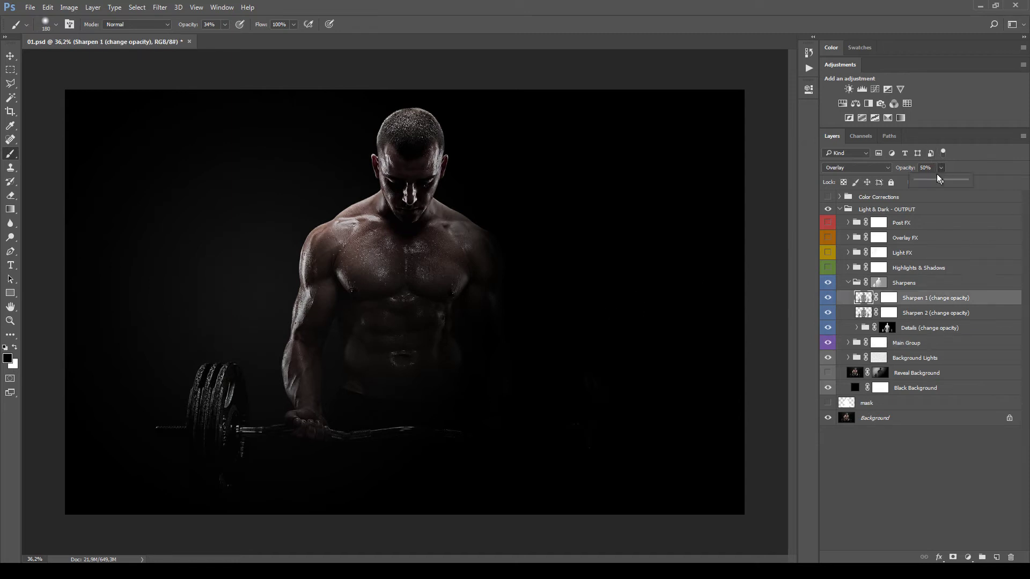
left_click_drag(938, 186, 940, 186)
left_click(926, 331)
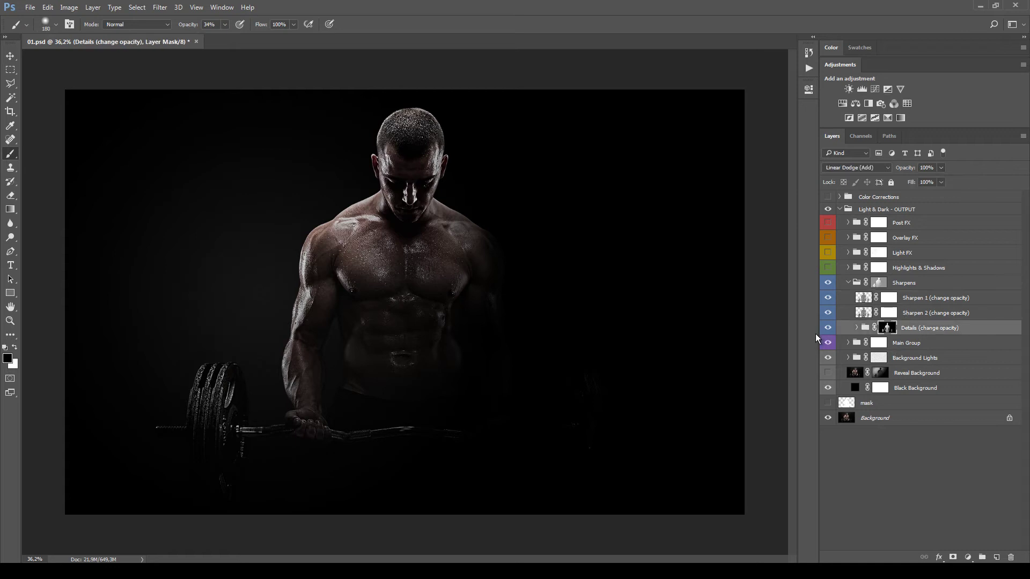
left_click(942, 168)
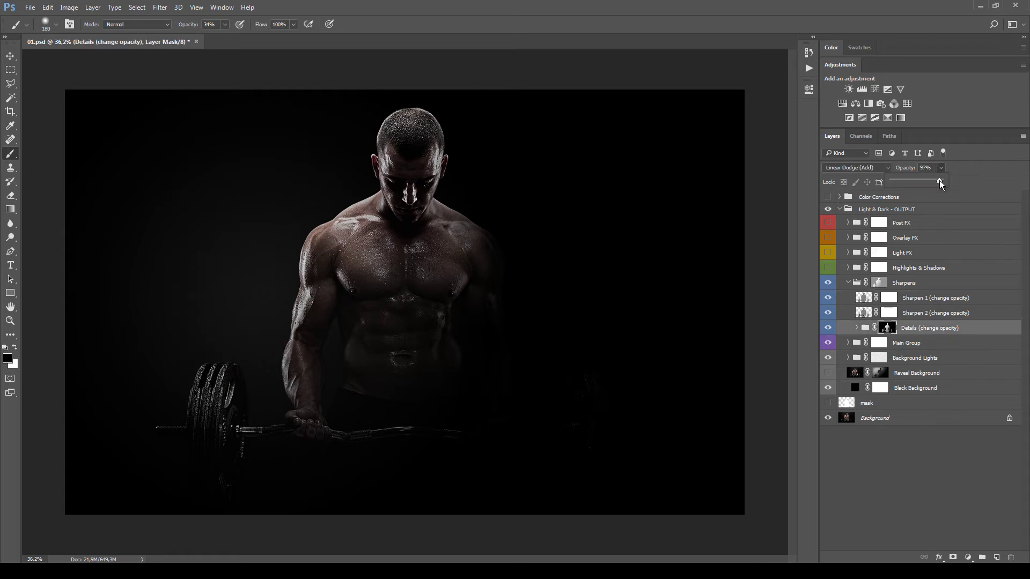
left_click_drag(941, 182, 903, 179)
key("Escape")
Try a 20 px radius for the Surface Blur smart filter on the Details A layer, and collapse the Details group.
left_click(857, 328)
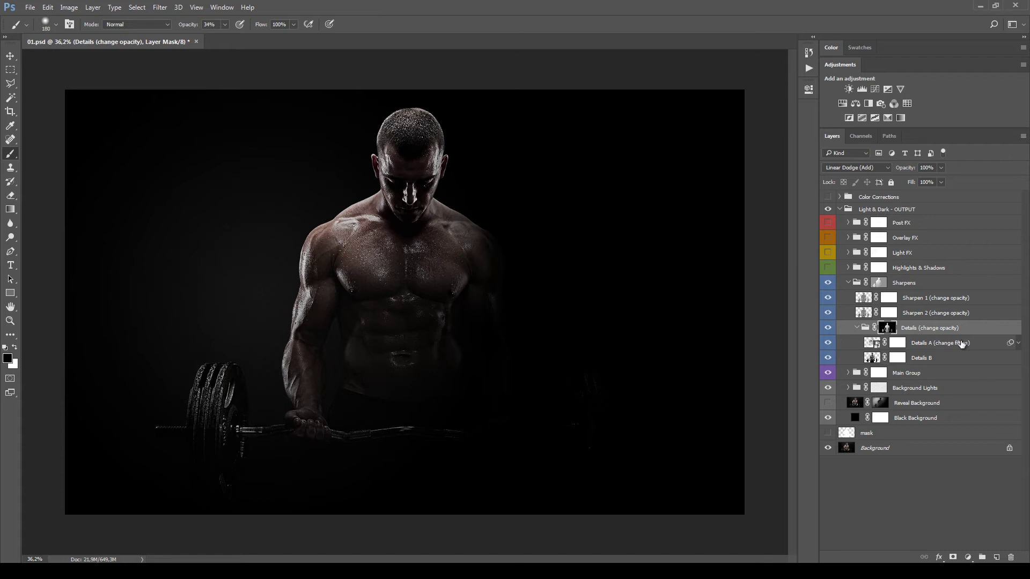
left_click(944, 342)
left_click(1019, 343)
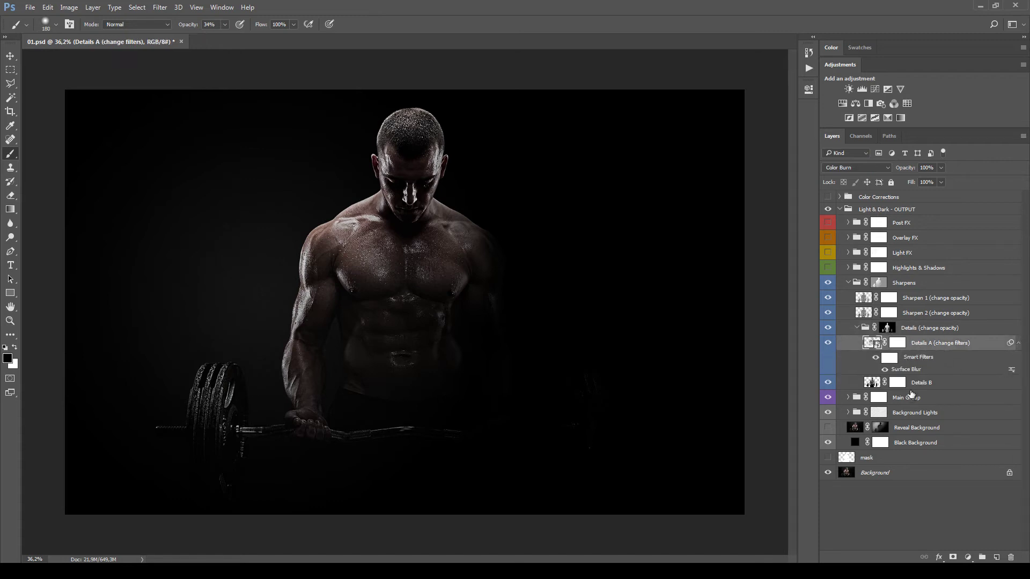
double_click(896, 369)
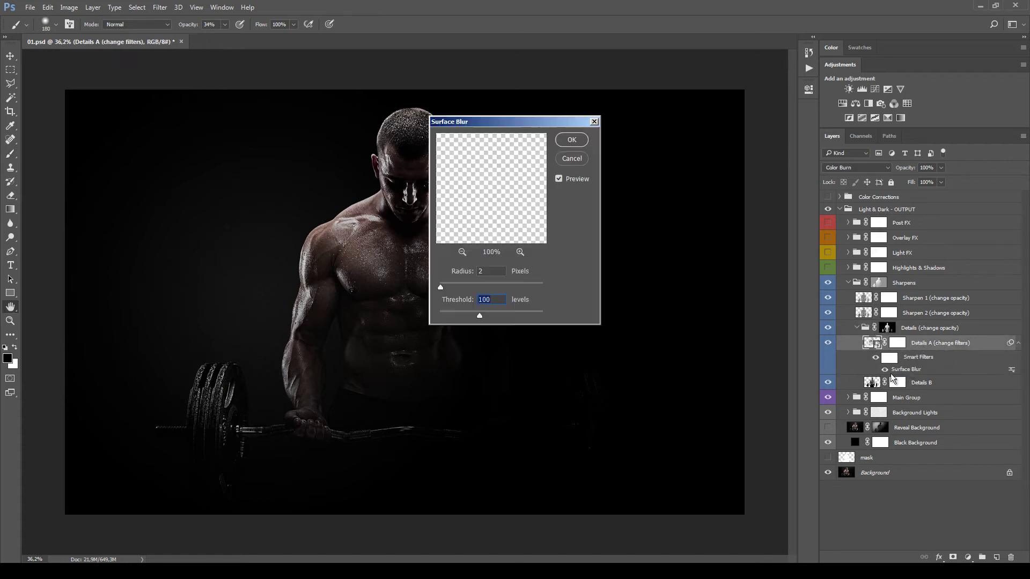
left_click_drag(498, 122, 671, 136)
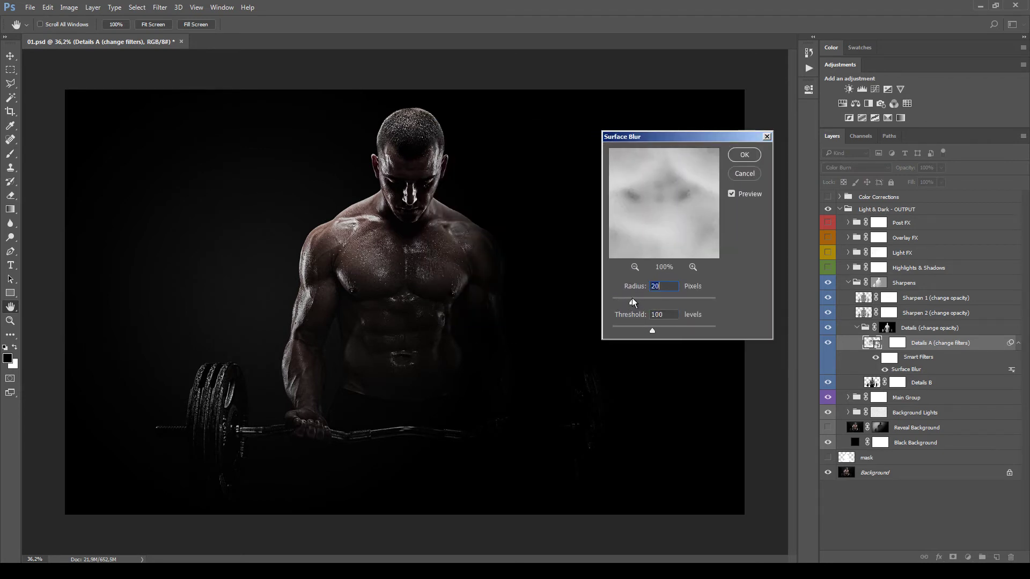
left_click(744, 174)
left_click(857, 328)
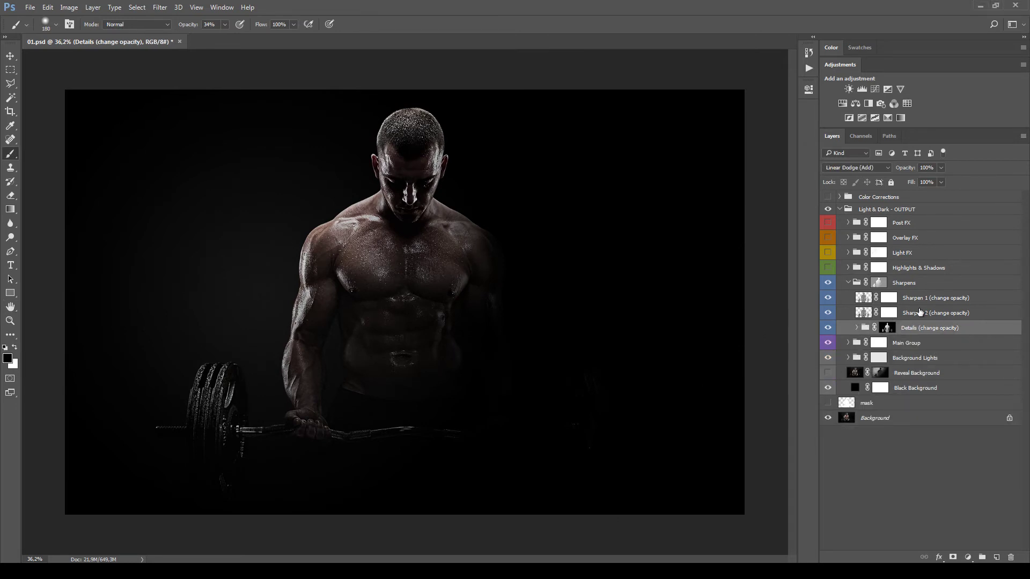
View the Sharpens group's layer mask on its own and return to the image.
left_click(880, 284)
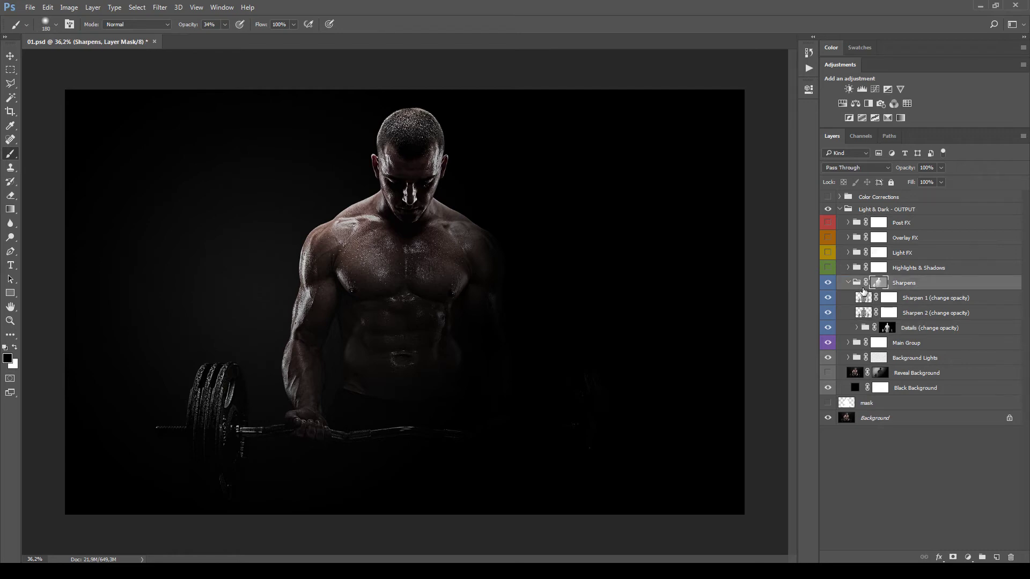
left_click(882, 284, "alt")
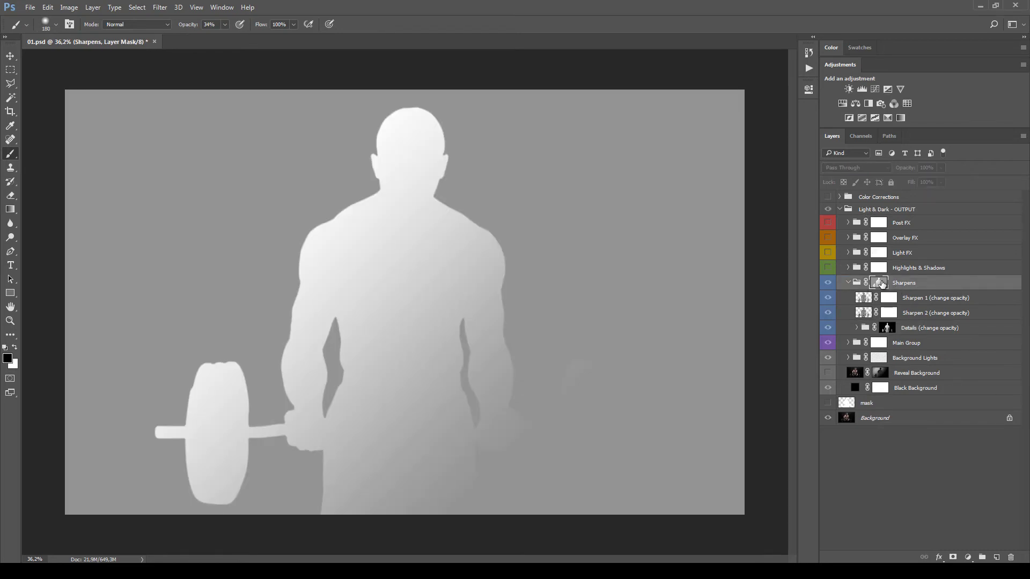
left_click(883, 285, "alt")
Try a density of 100% for the Sharpens group's mask and inspect the mask on its own.
double_click(880, 283)
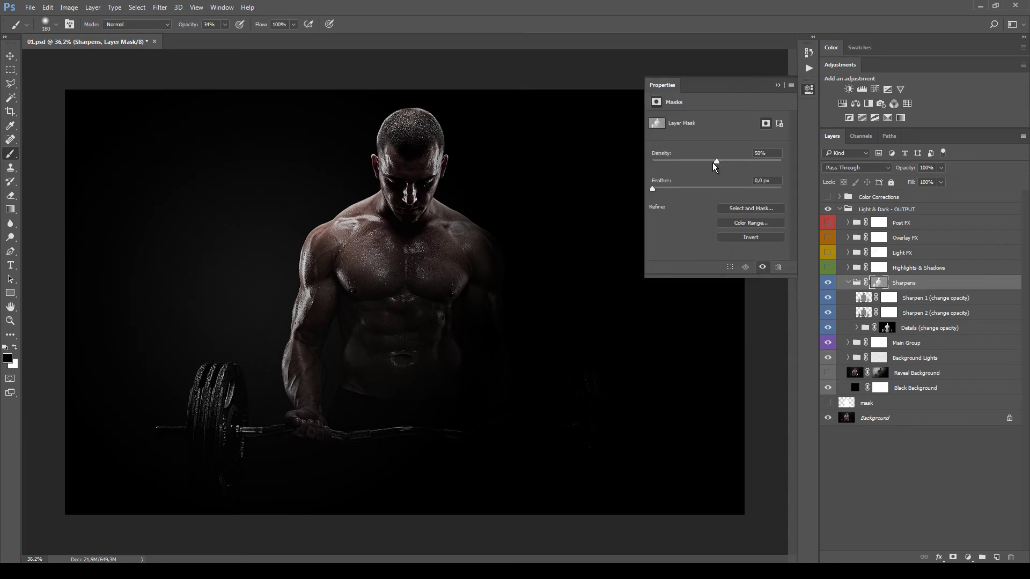
left_click_drag(717, 161, 788, 174)
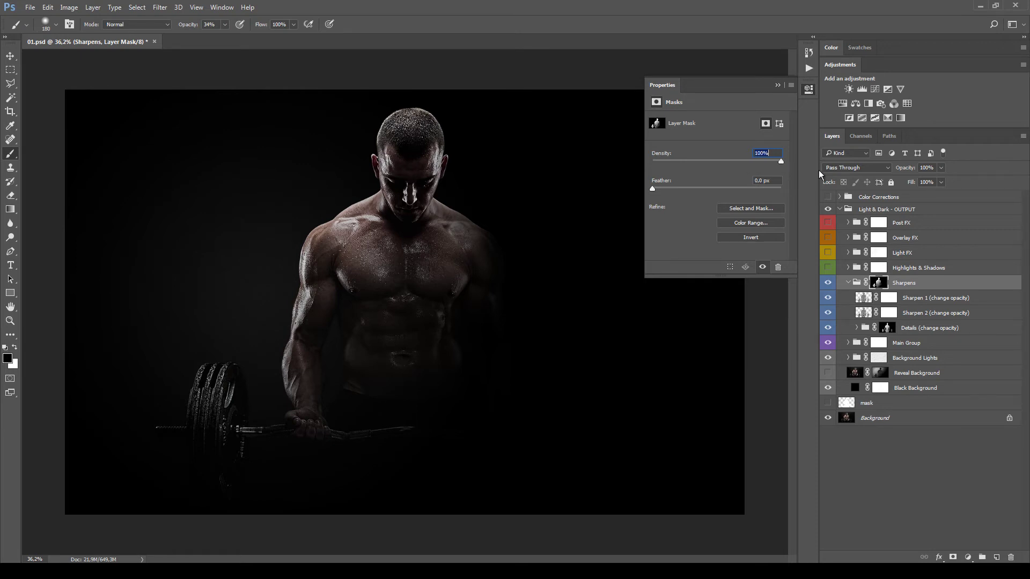
key("Return")
left_click(881, 285, "alt")
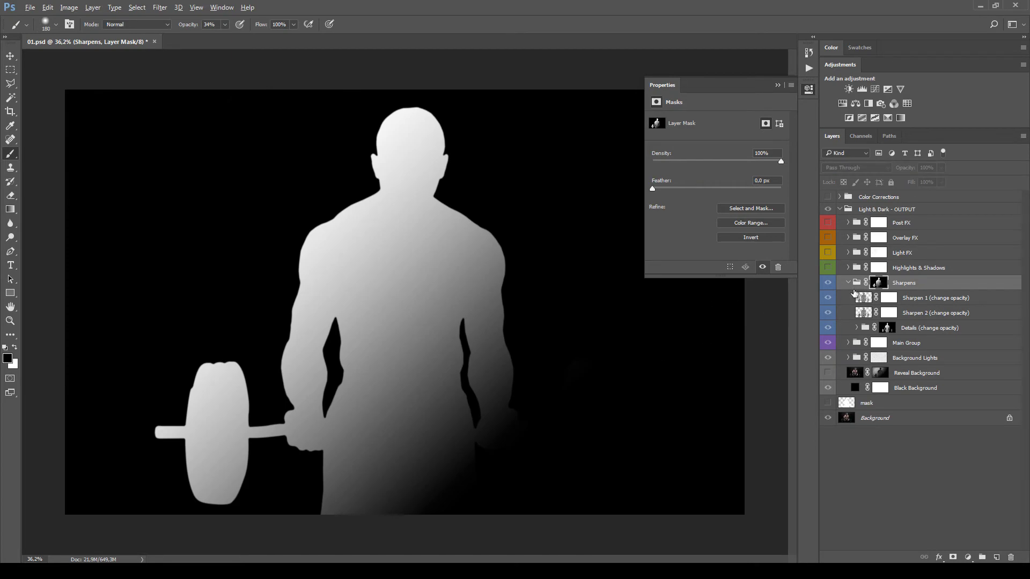
left_click(859, 286)
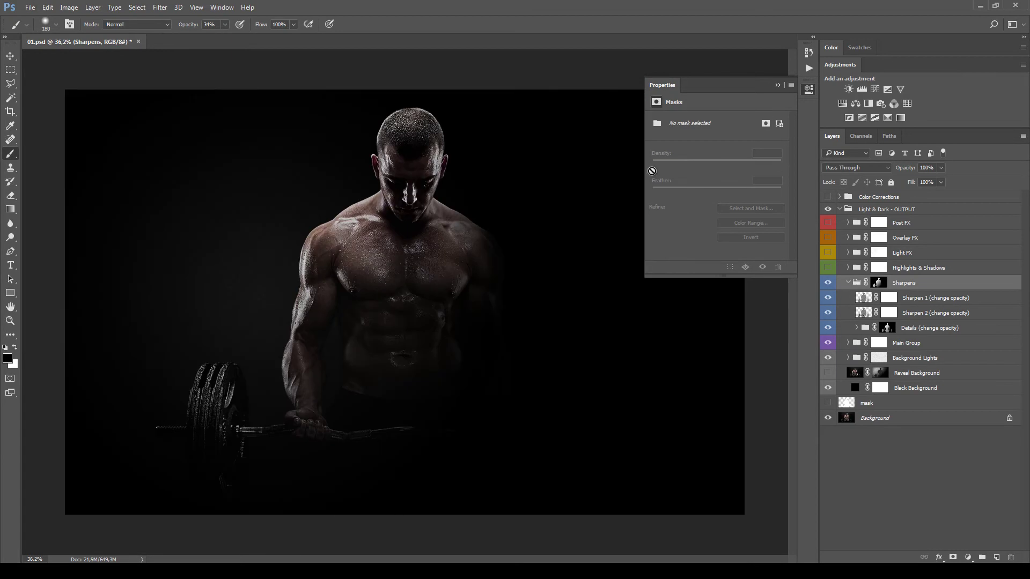
Try a density of 0% for the Sharpens group's mask, and set it back to 50%.
left_click(883, 284)
left_click_drag(697, 162, 652, 161)
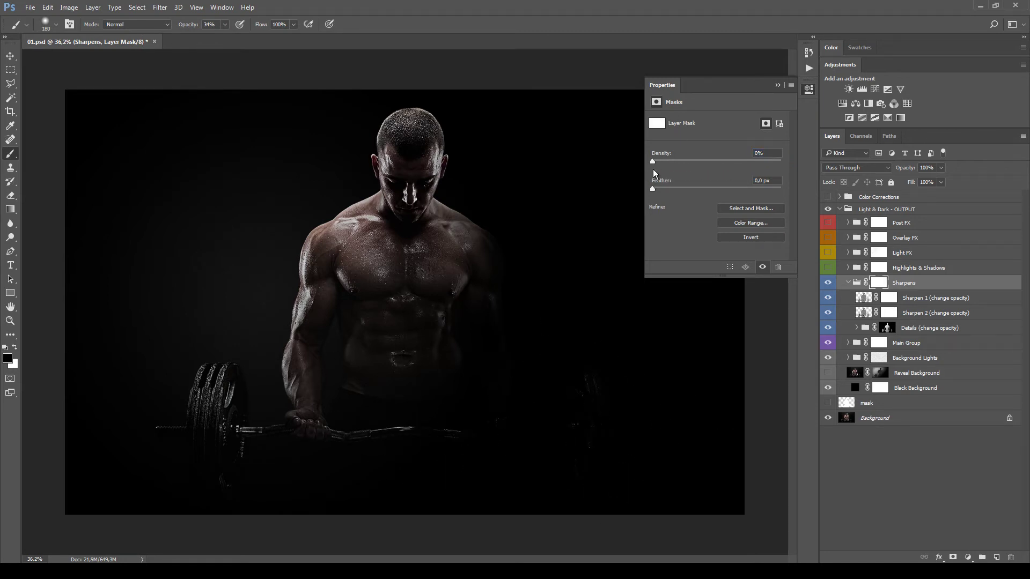
left_click(767, 154)
type("50")
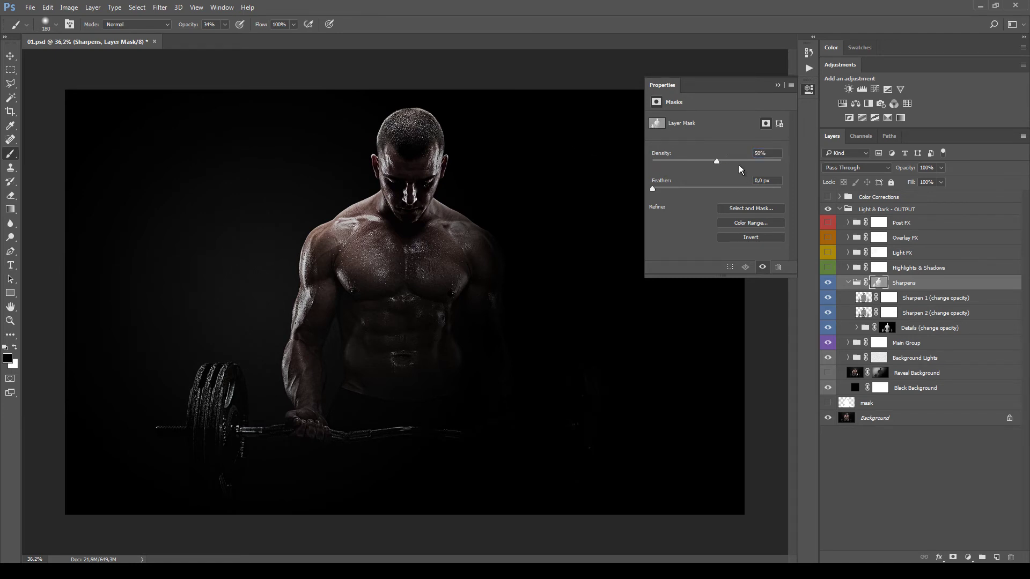
Collapse the Sharpens group, make the Highlights & Shadows group visible and expand it.
left_click(849, 283)
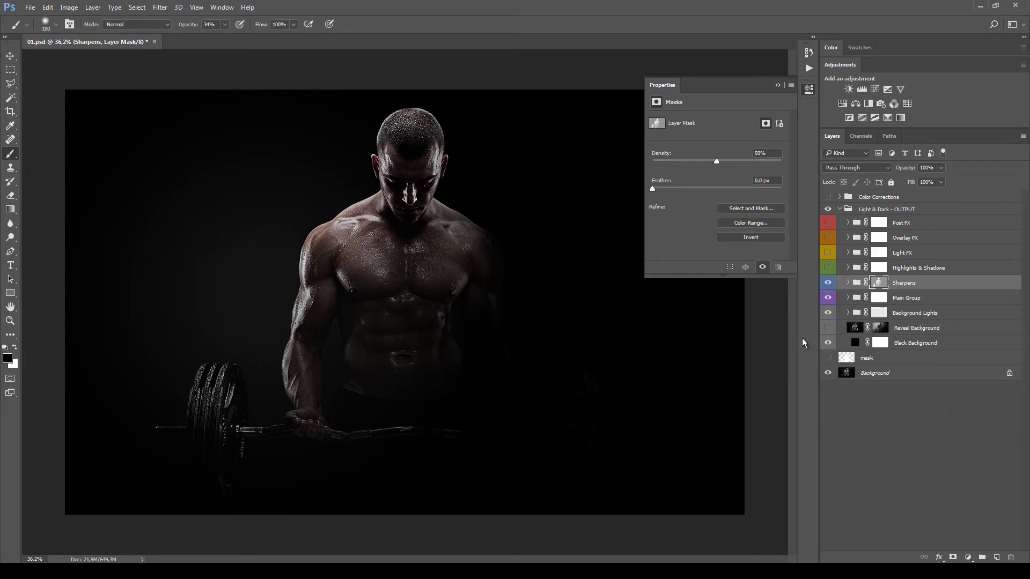
left_click(931, 268)
left_click(828, 267)
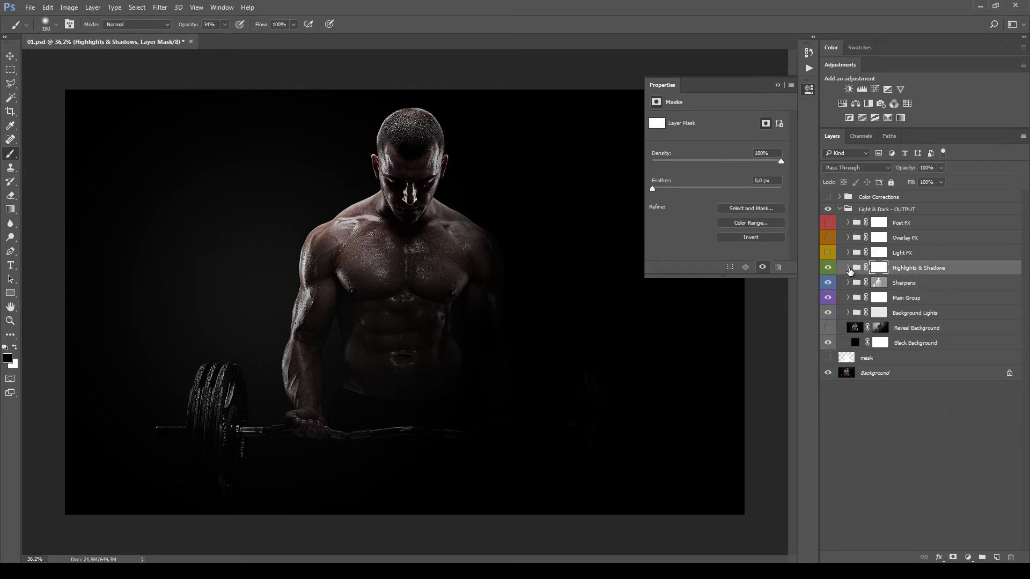
left_click(849, 268)
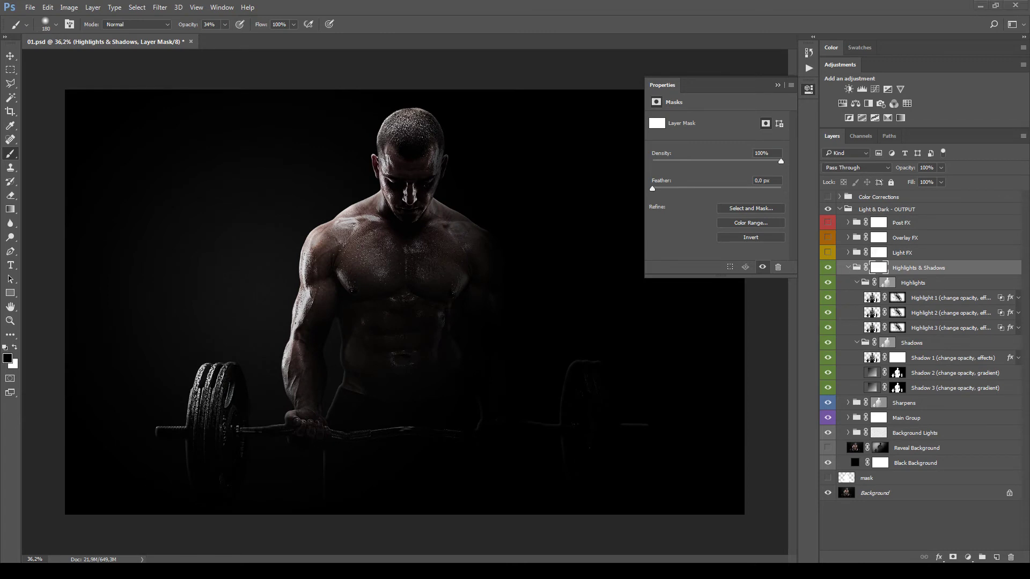
Hide the mask properties and collapse the Highlights and Shadows subgroups.
left_click(778, 85)
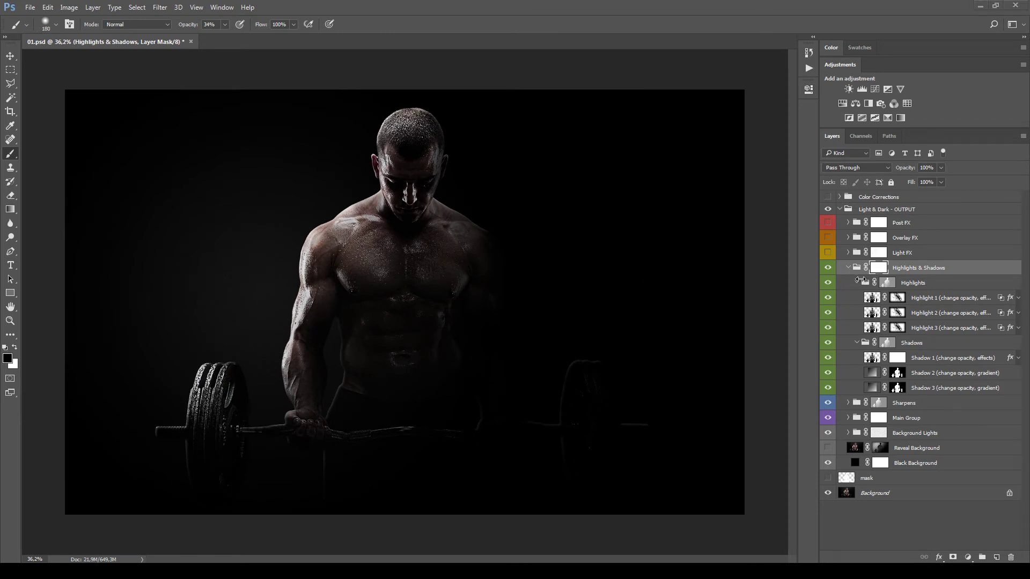
left_click(857, 283)
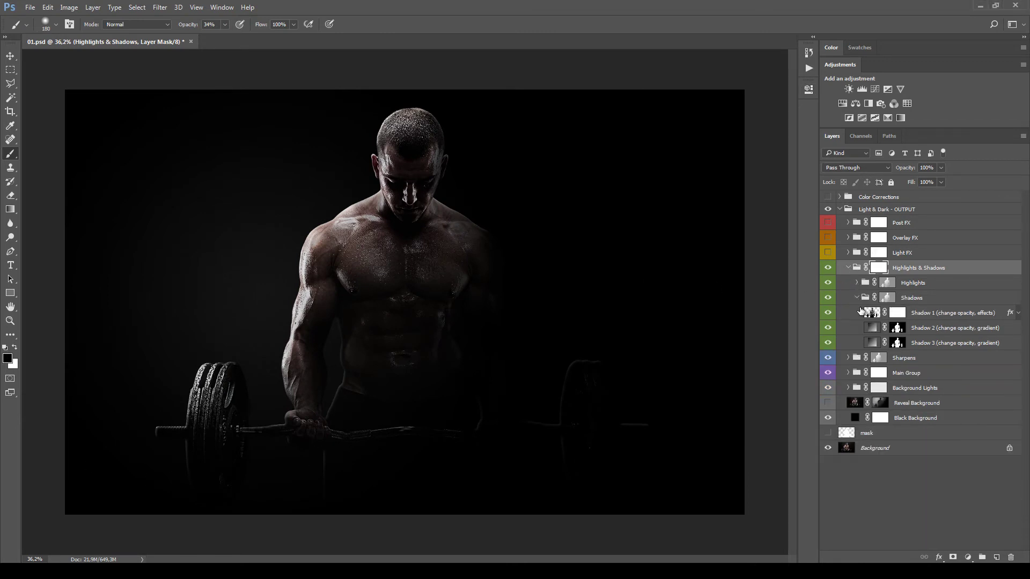
left_click(858, 297)
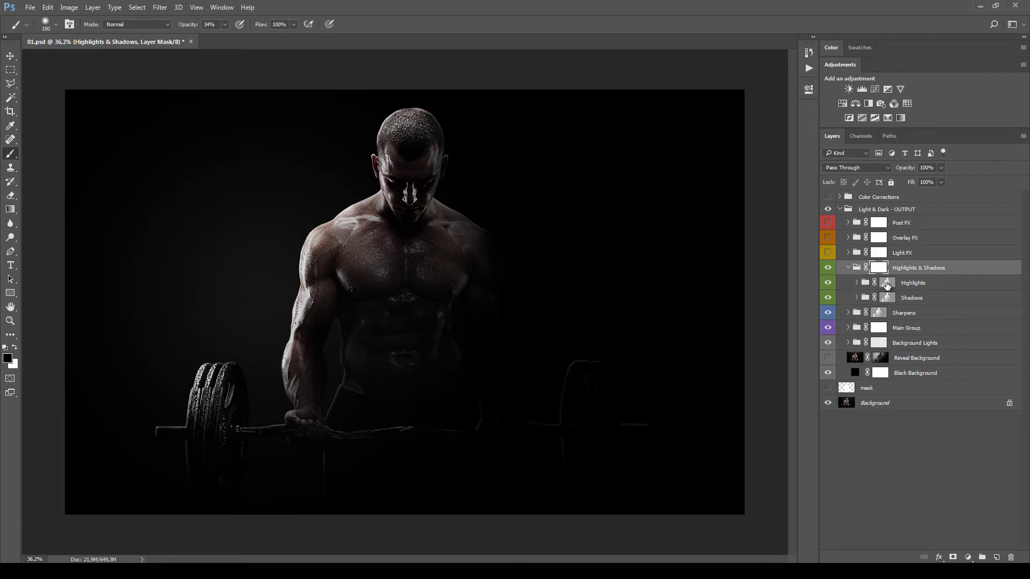
Try a density of 0% for the Shadows group's layer mask.
left_click(888, 284)
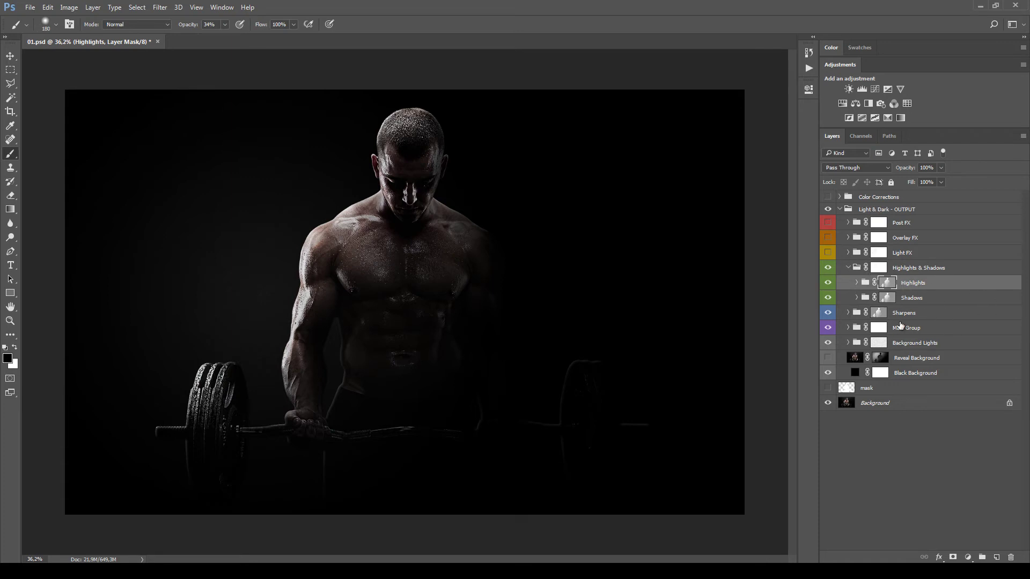
double_click(889, 300)
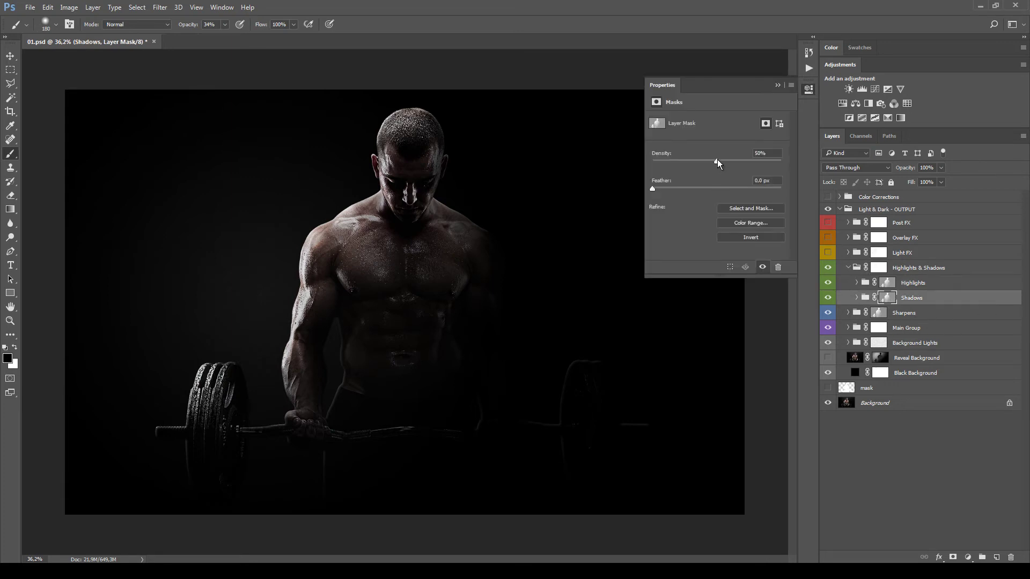
left_click_drag(718, 164, 603, 174)
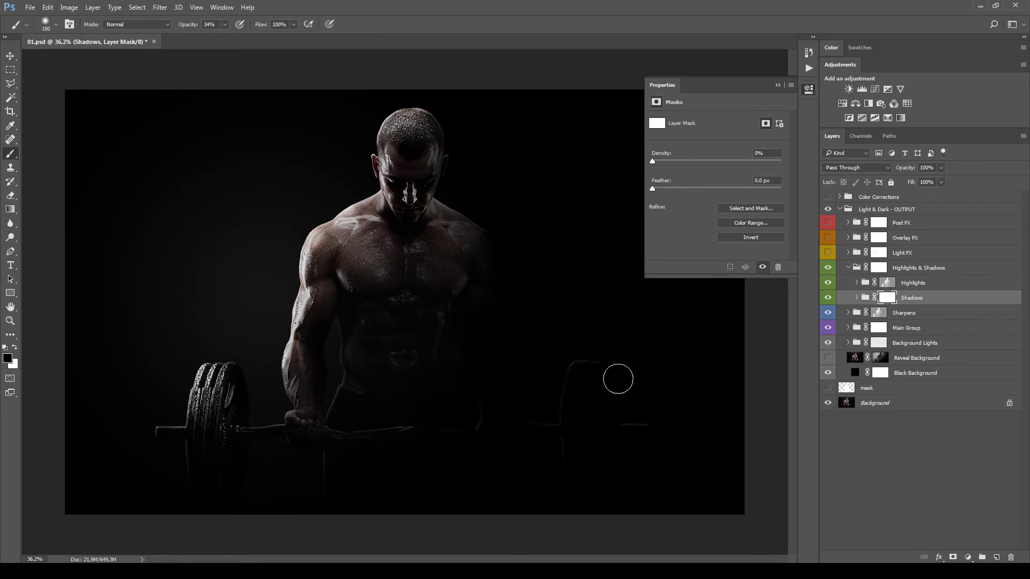
Set the mask density to 100% for the Highlights group and 18% for the Shadows group.
left_click(888, 283)
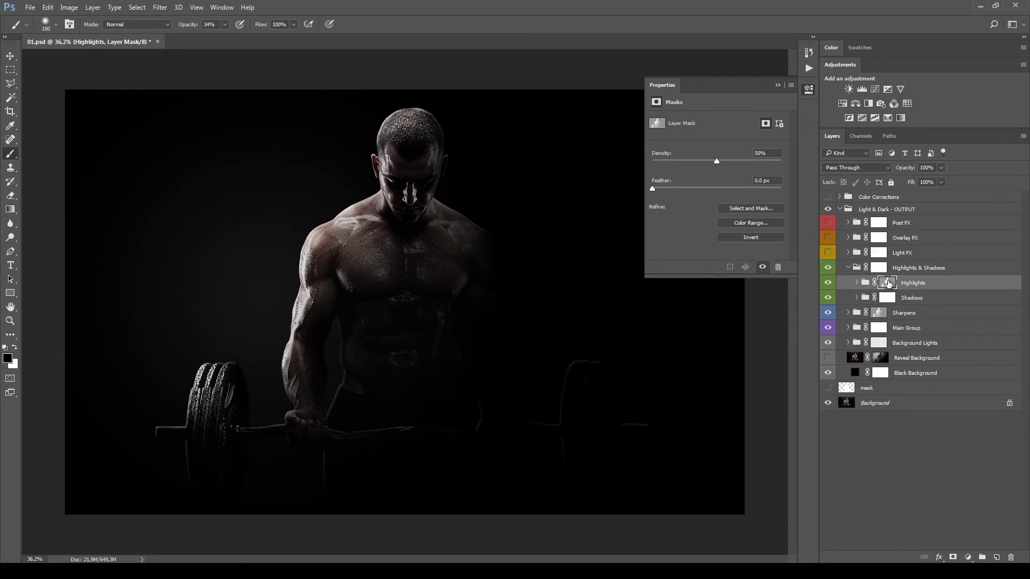
left_click_drag(717, 162, 834, 171)
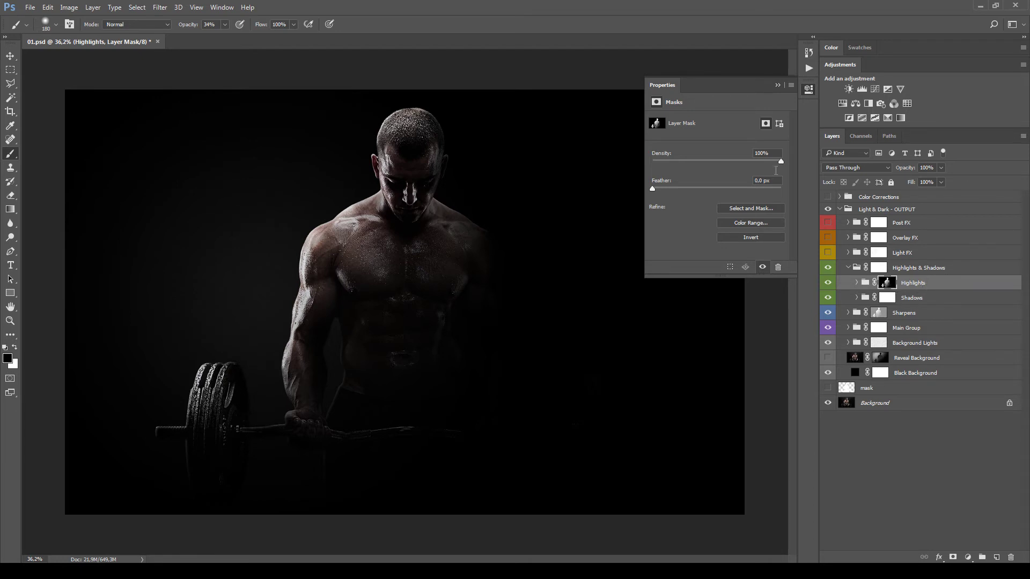
key("alt+bracketleft")
left_click_drag(656, 163, 676, 162)
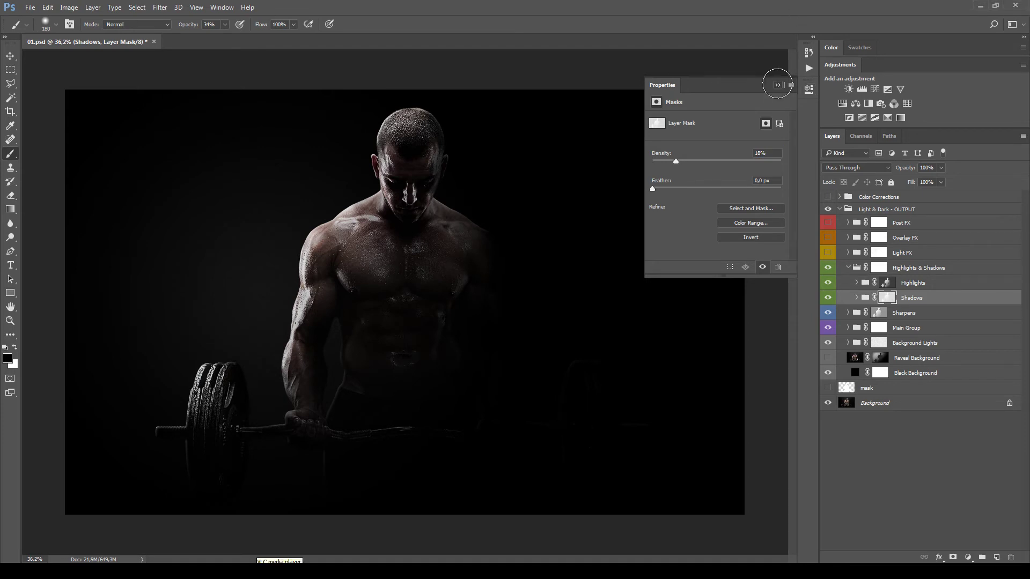
Hide the mask properties and expand the Highlights and Shadows subgroups.
left_click(777, 84)
left_click(853, 283)
left_click(857, 283)
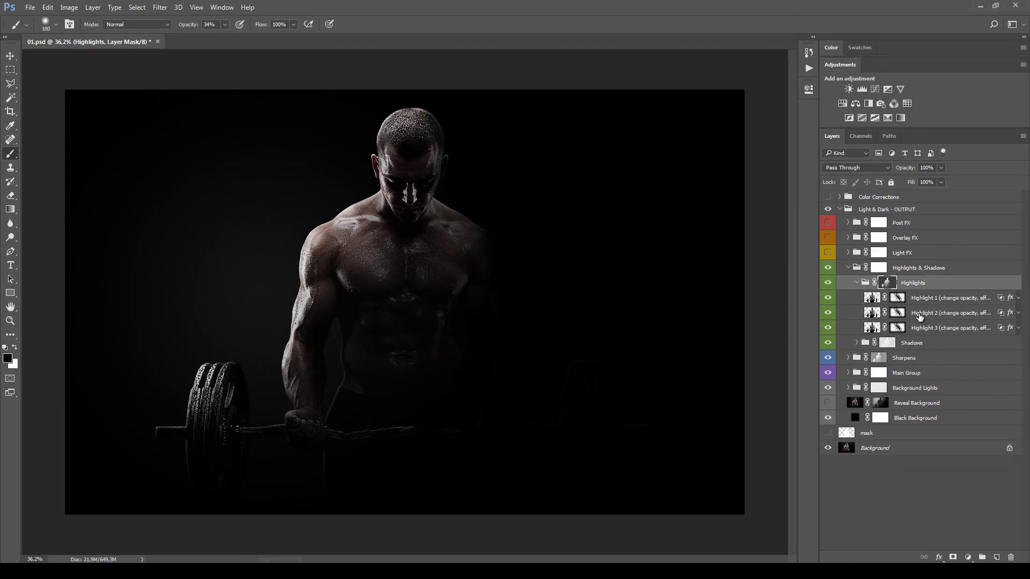
left_click(856, 343)
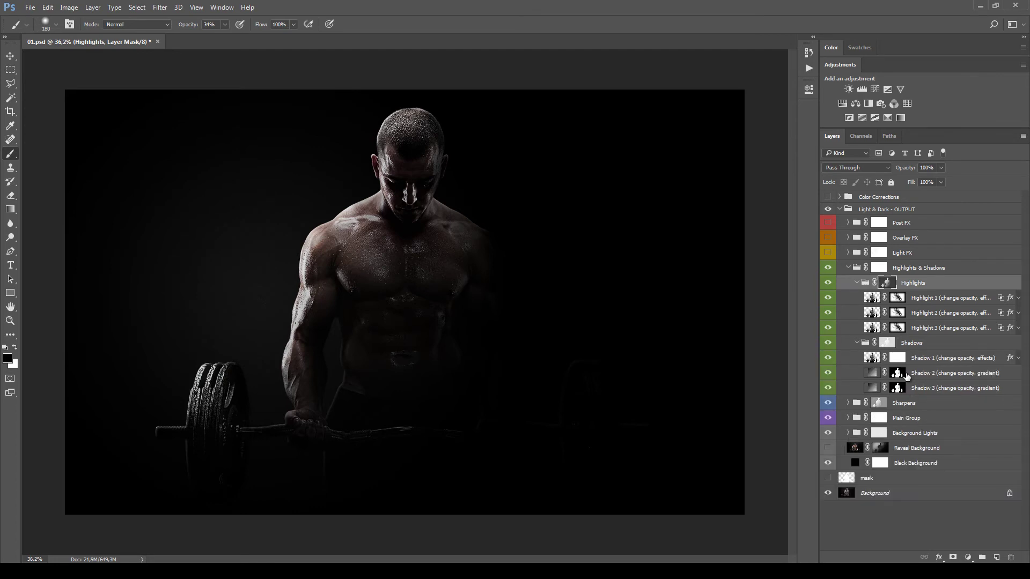
Examine the Highlights & Shadows group mask and the layers and masks of the Highlights and Shadows subgroups.
left_click(879, 267)
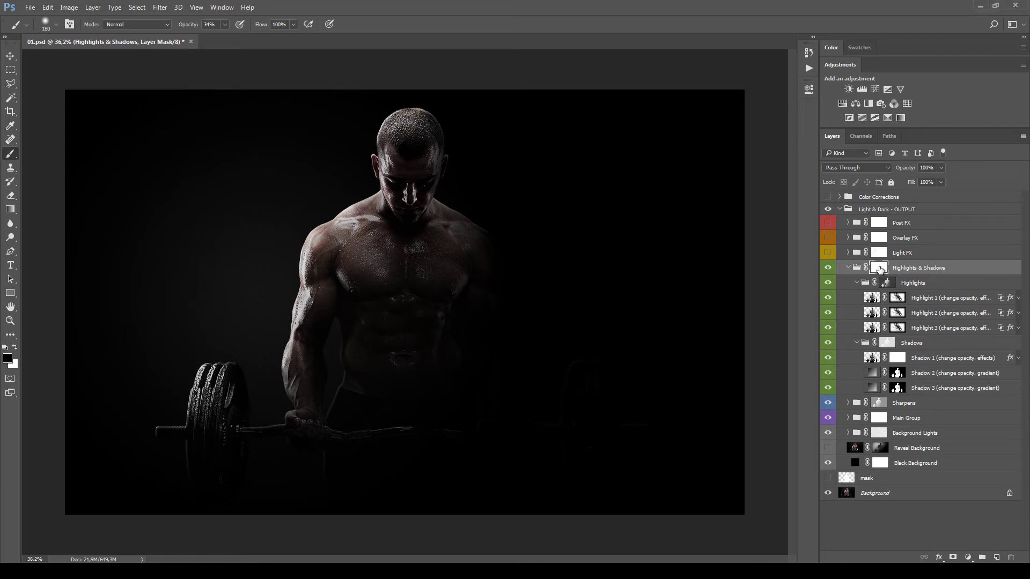
left_click(898, 301)
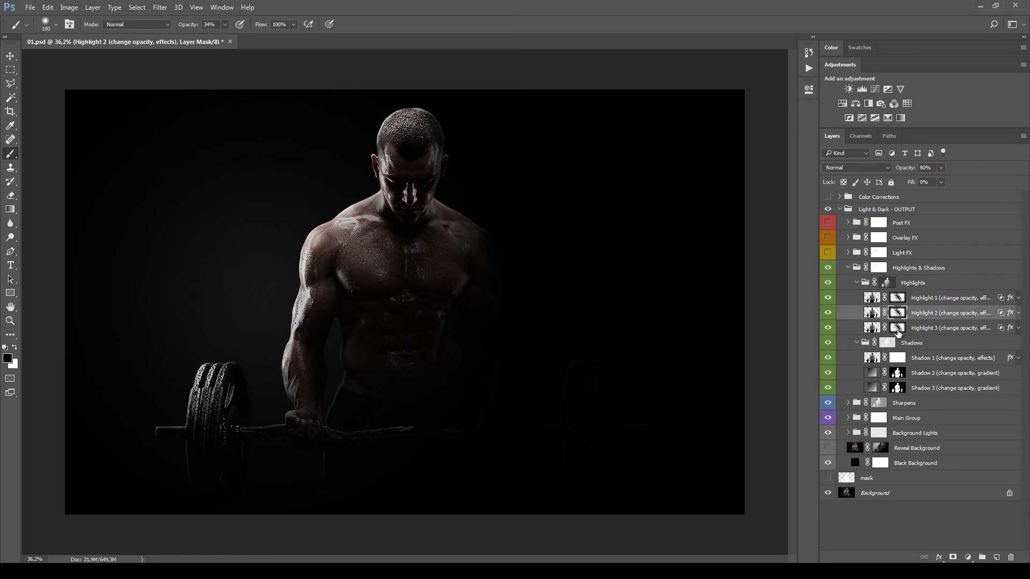
left_click(872, 297)
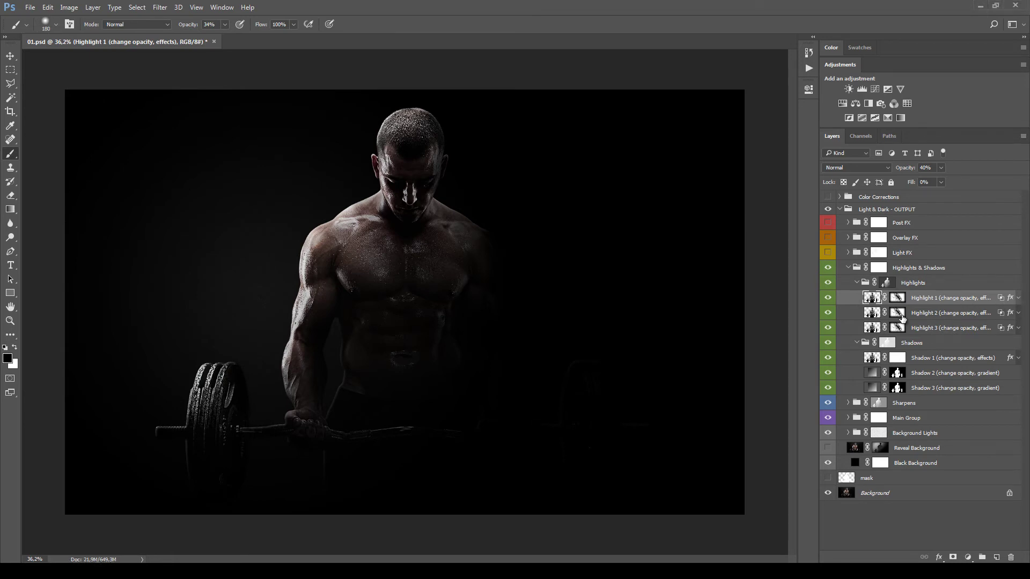
left_click(913, 314)
left_click(922, 279)
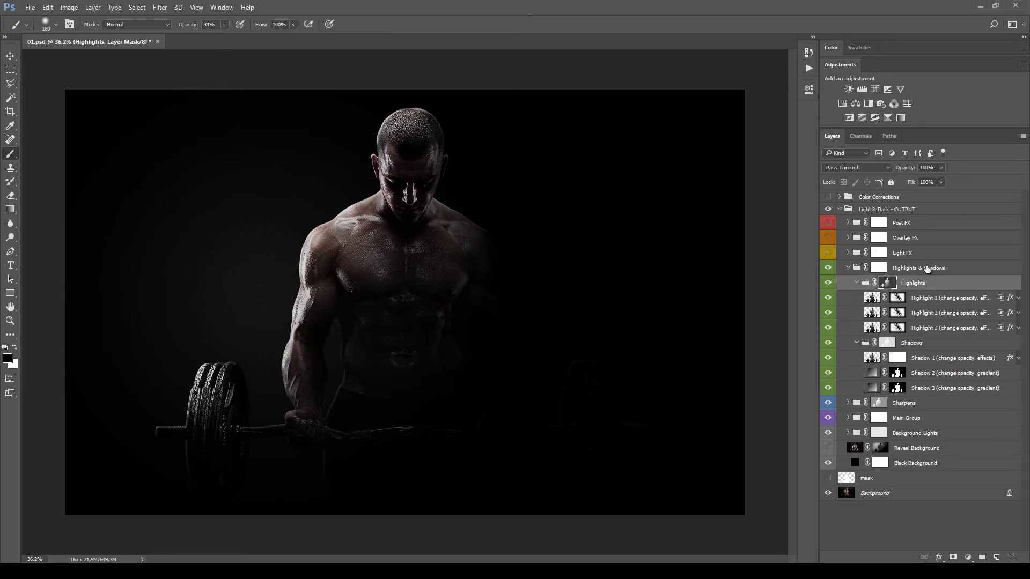
left_click(922, 283)
left_click(926, 346)
left_click(927, 288)
Collapse both subgroups, try an opacity of 59% on the Highlights group and restore it to 100%.
left_click(856, 283)
left_click(856, 298)
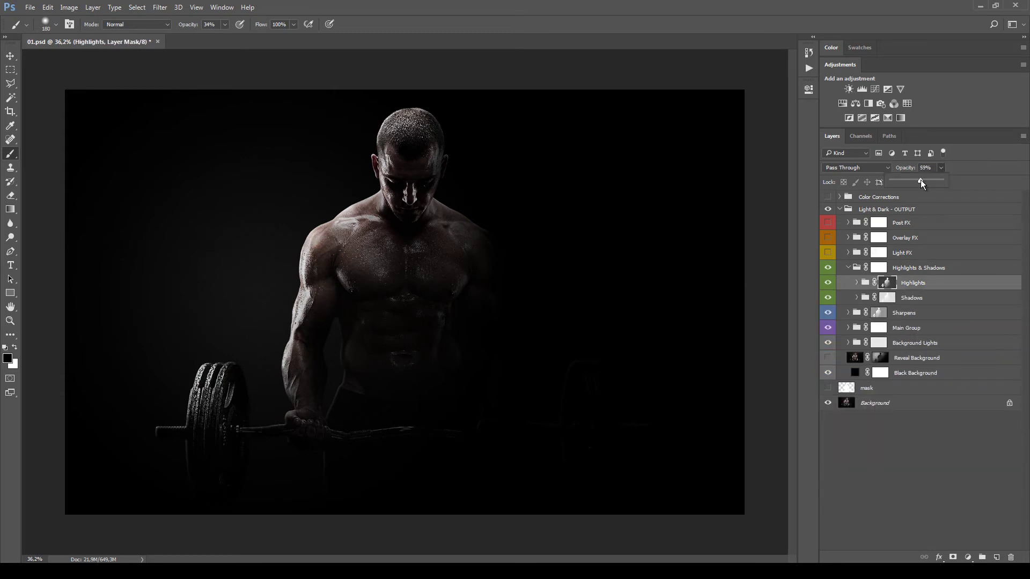
left_click_drag(921, 181, 941, 181)
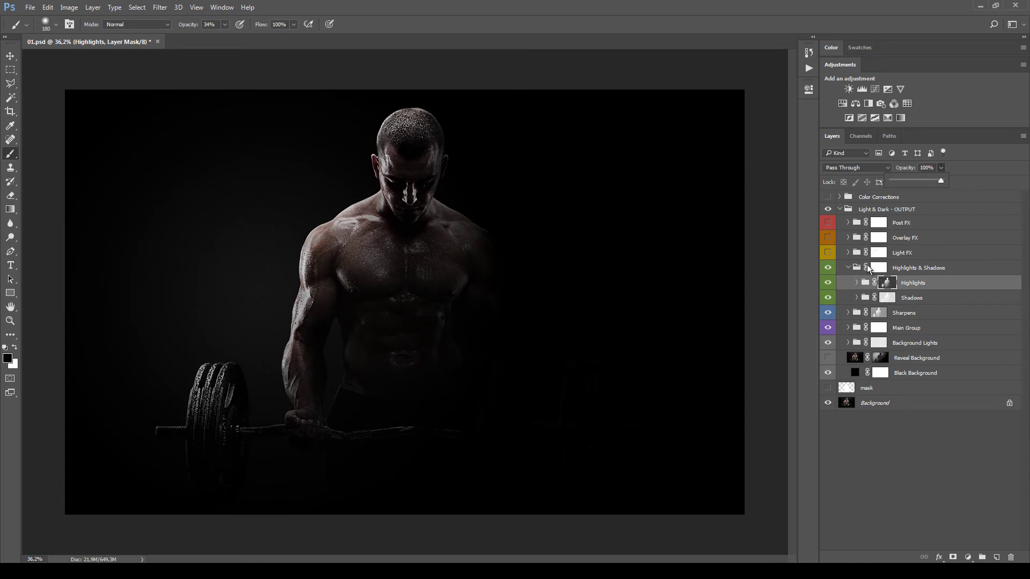
Expand the Highlights group and set the Highlight 1 layer's opacity to 55%.
left_click(861, 284)
left_click(857, 283)
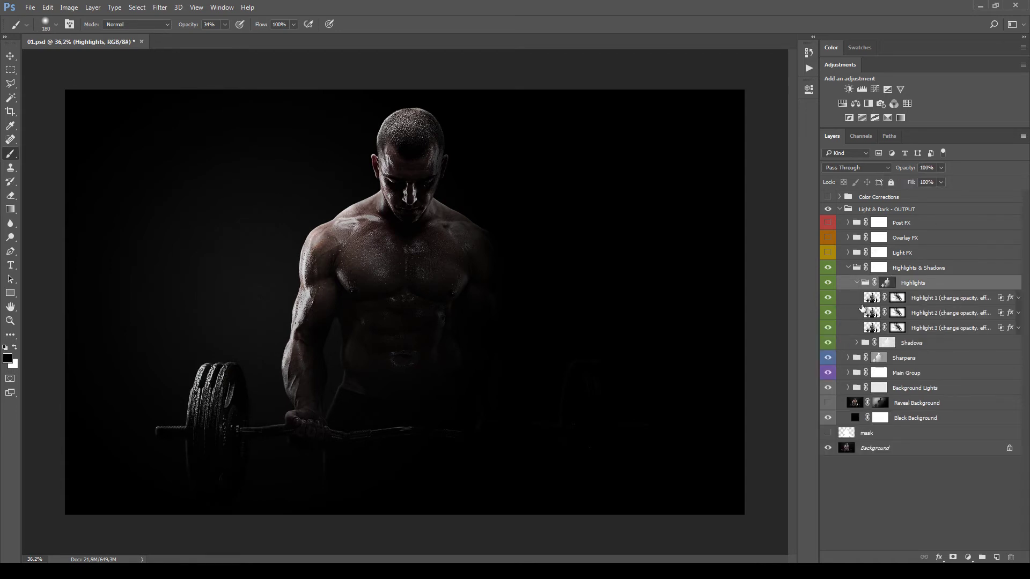
left_click(947, 299)
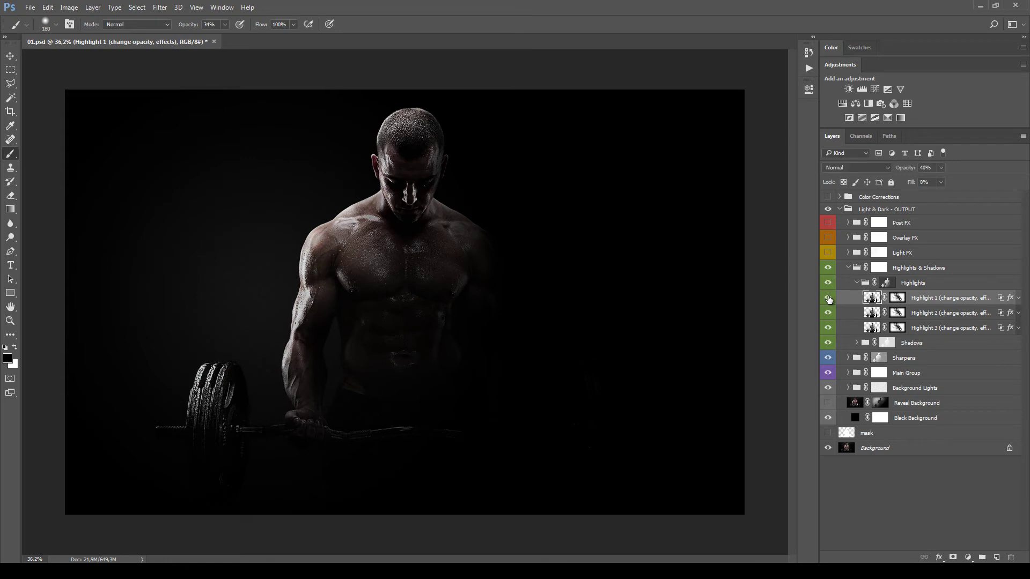
left_click(828, 299)
left_click_drag(943, 178, 977, 186)
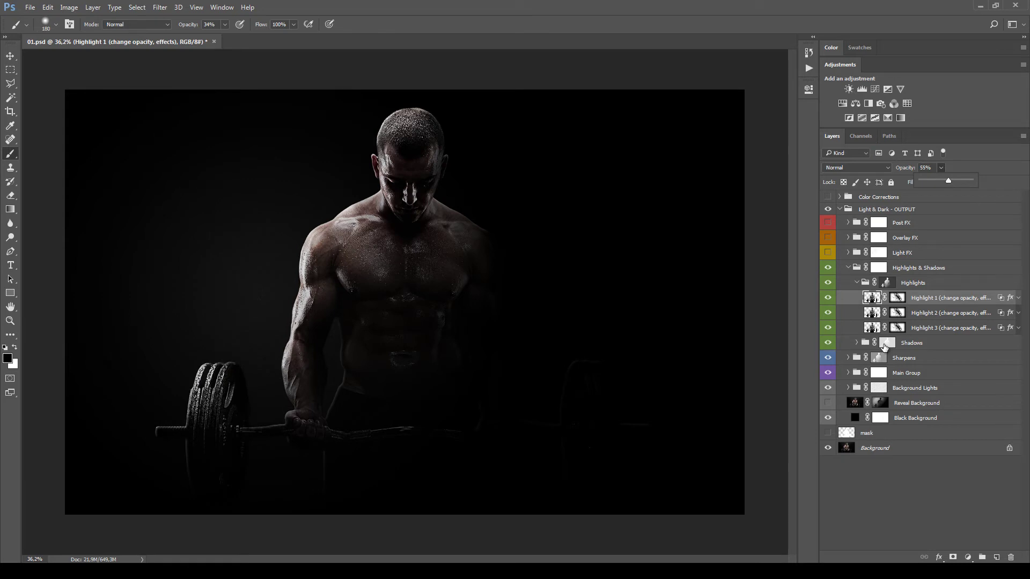
Expand the Shadows group and examine the opacity of its Shadow layers and of the Highlight layers.
left_click(856, 343)
left_click(856, 343)
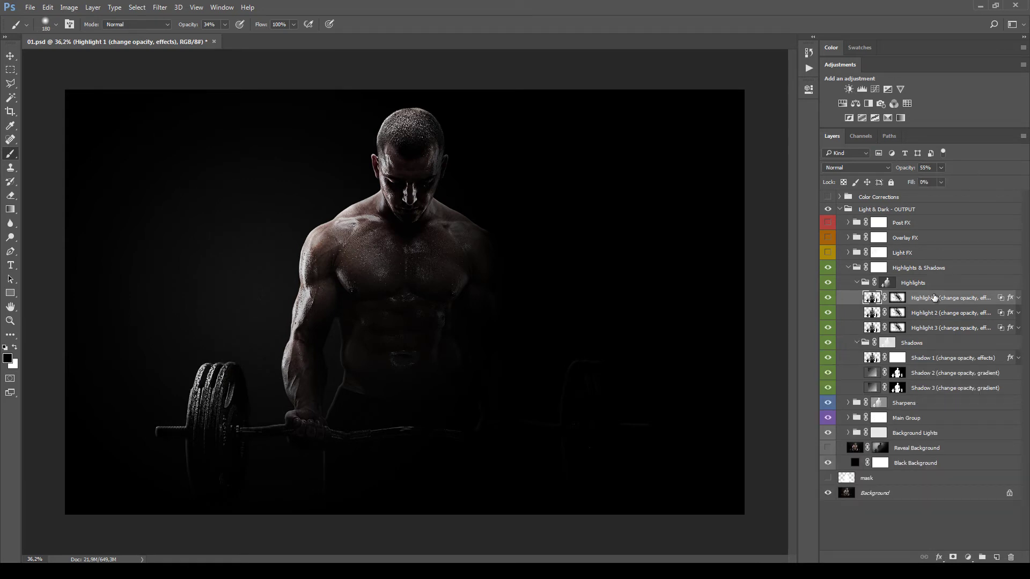
left_click(940, 387)
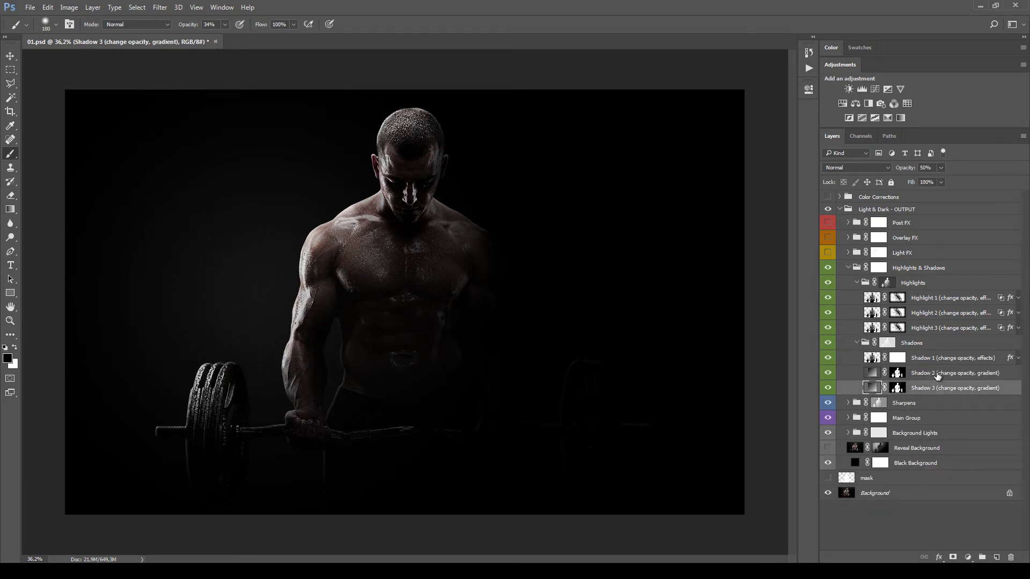
left_click(937, 374)
left_click(937, 358)
left_click(935, 325)
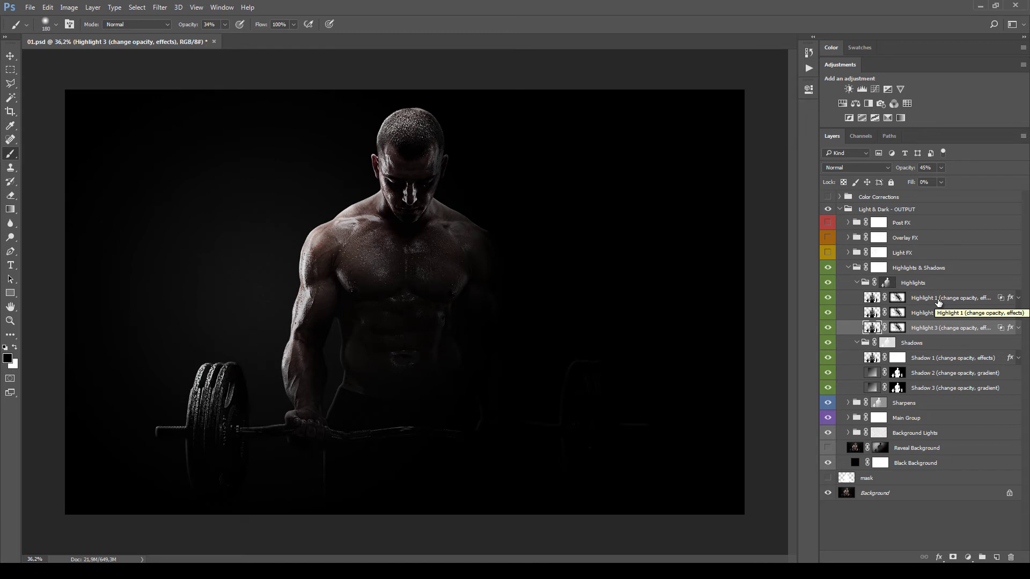
left_click(937, 303)
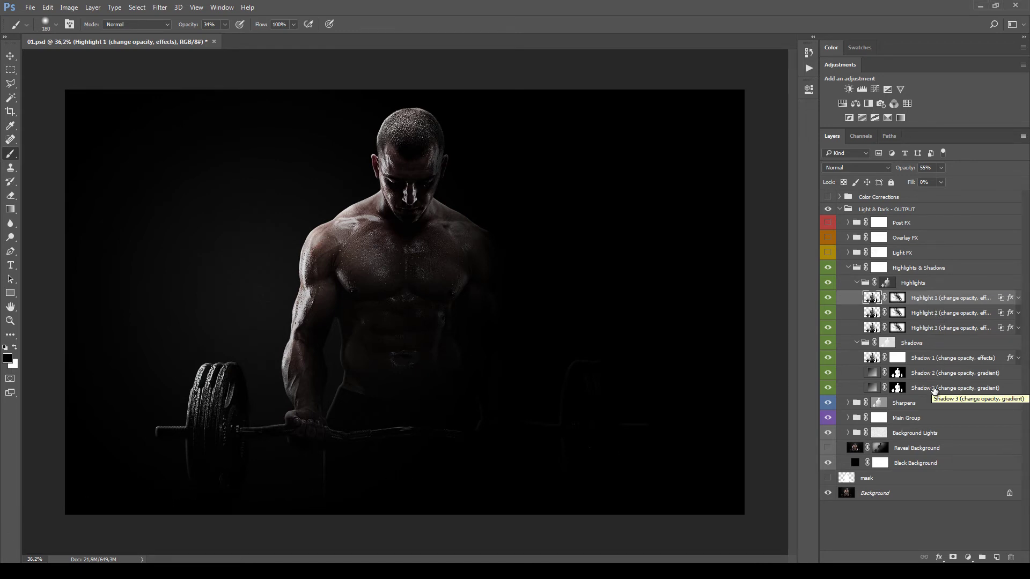
left_click(937, 374)
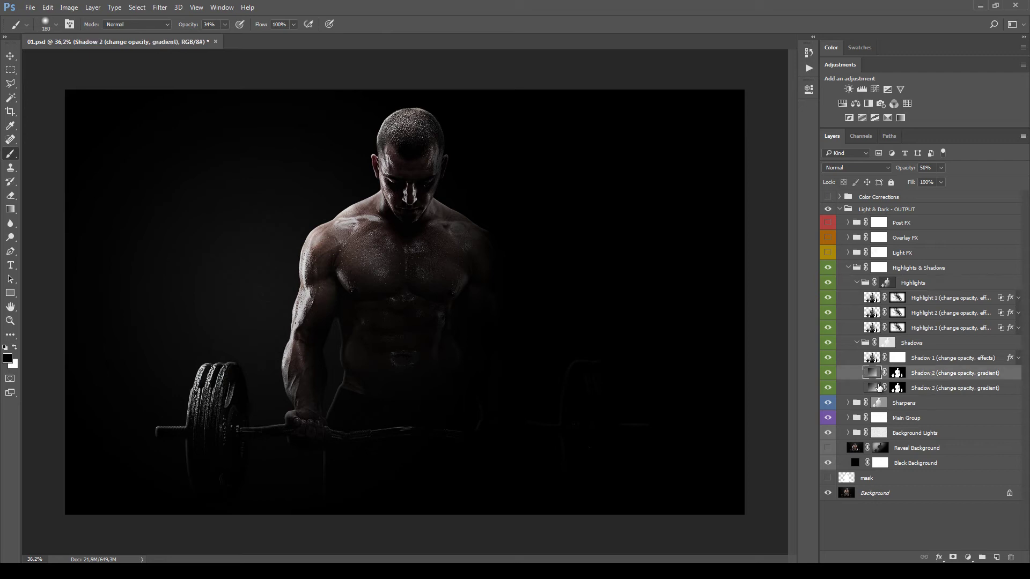
Compare the photo with the Shadow 2 and Shadow 3 gradient layers hidden and shown.
left_click_drag(828, 374, 827, 389)
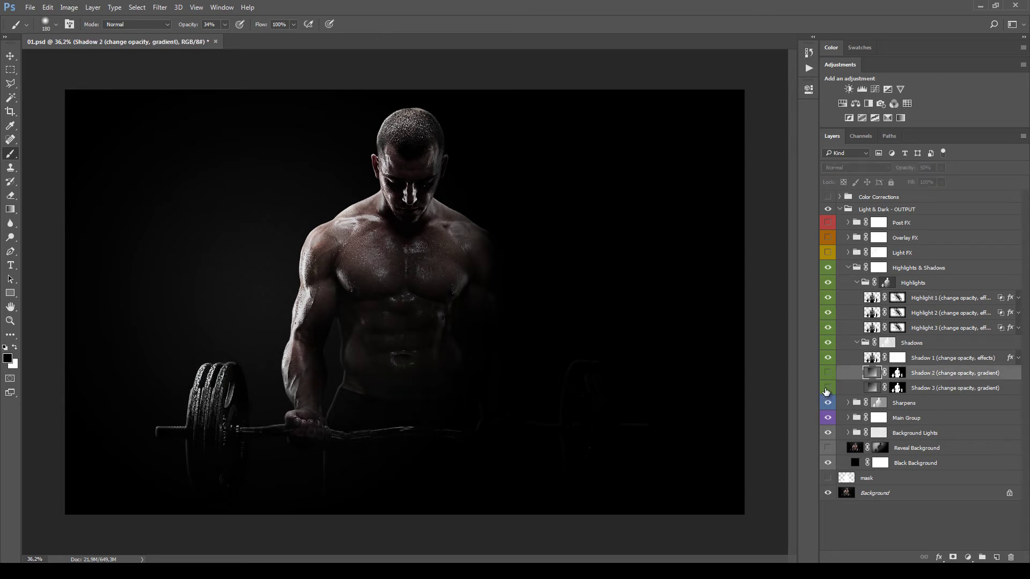
left_click(828, 374)
left_click(827, 374)
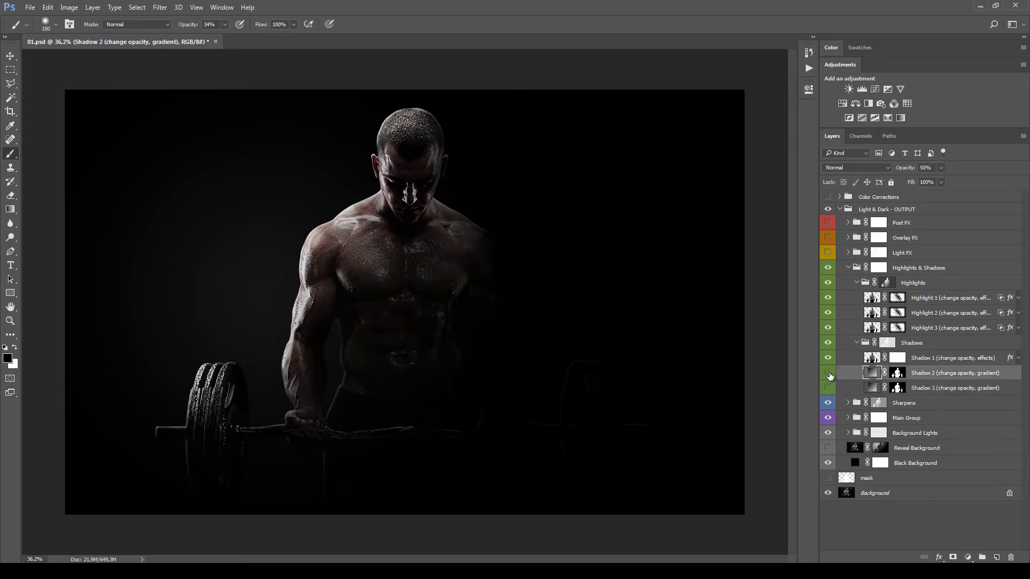
Inspect the Gradient Fill settings of the Shadow 3 and Shadow 2 layers without changing them.
double_click(871, 387)
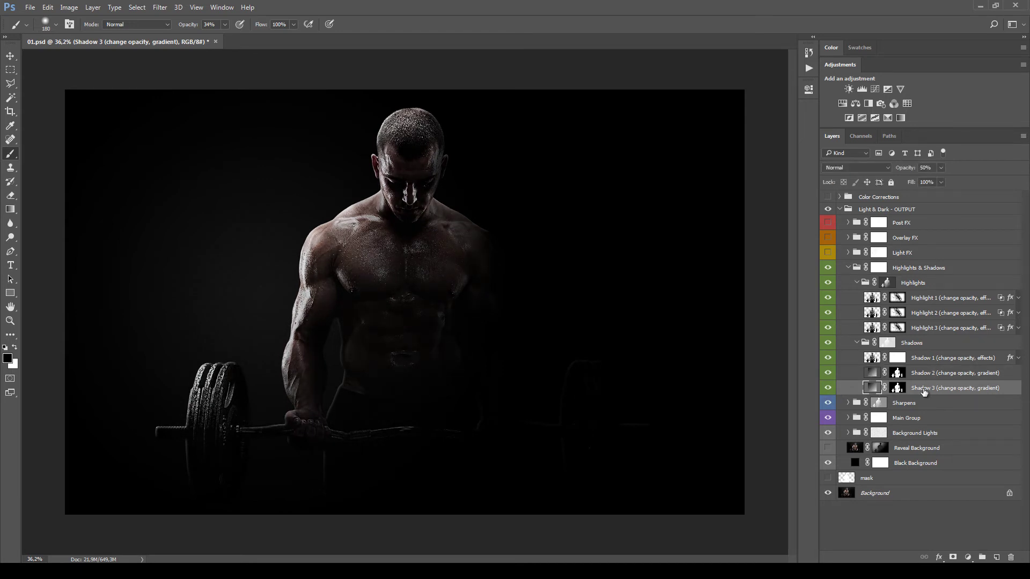
left_click_drag(743, 363, 709, 241)
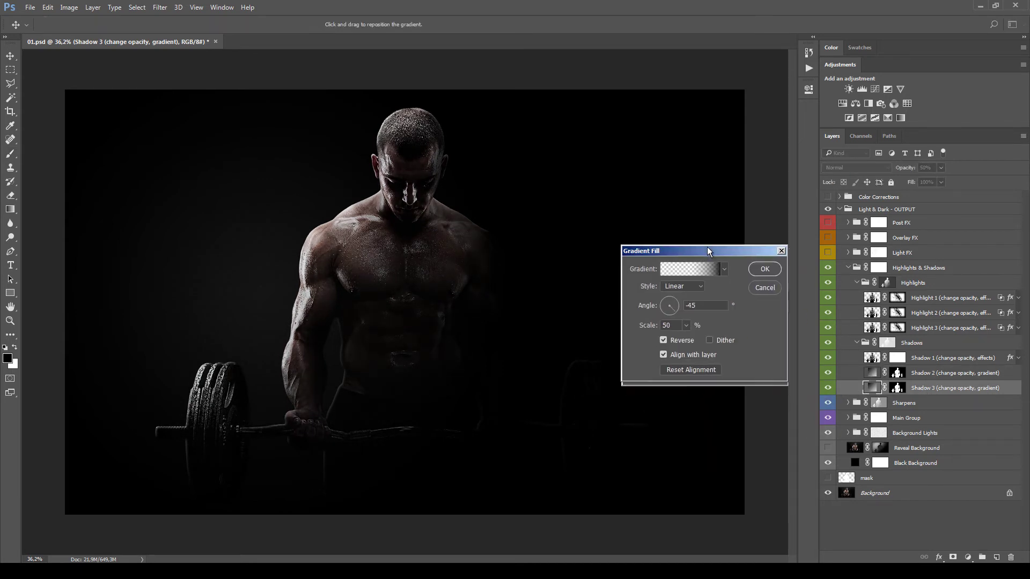
left_click(770, 273)
key("b")
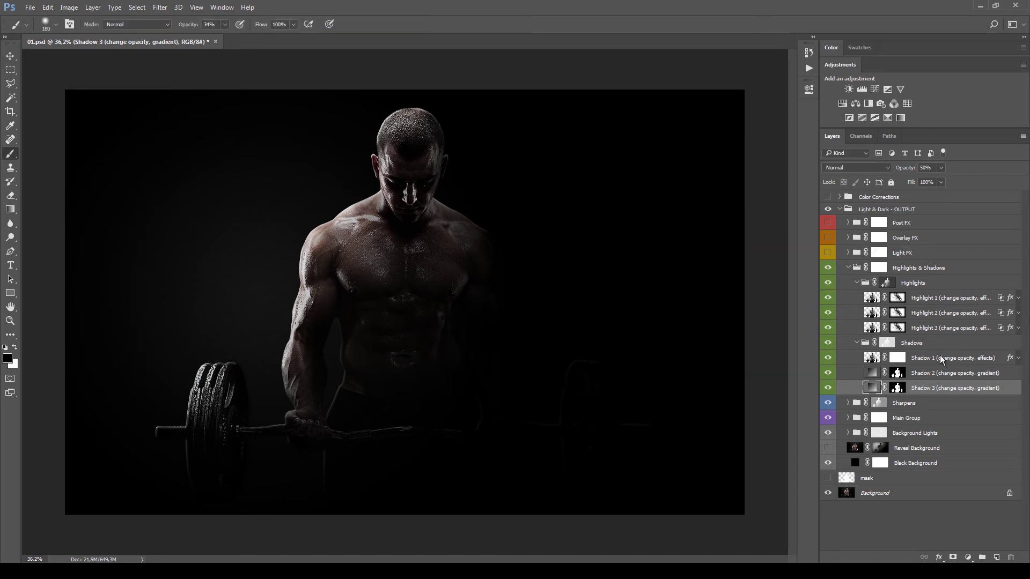
left_click(961, 373)
double_click(871, 374)
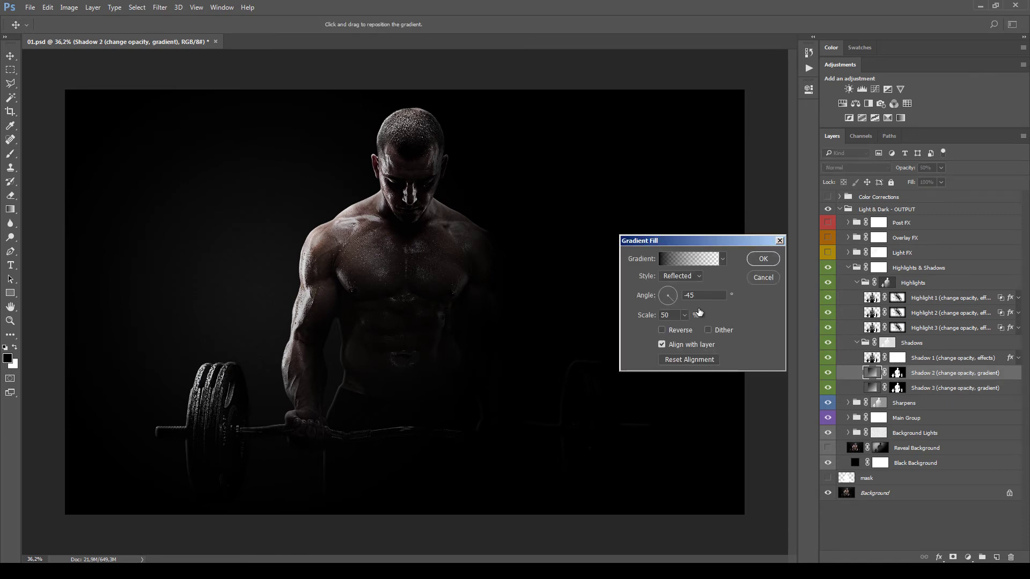
left_click(767, 278)
List the Shadow 1 layer's effects and inspect its Inner Shadow settings without changing them.
left_click(1019, 358)
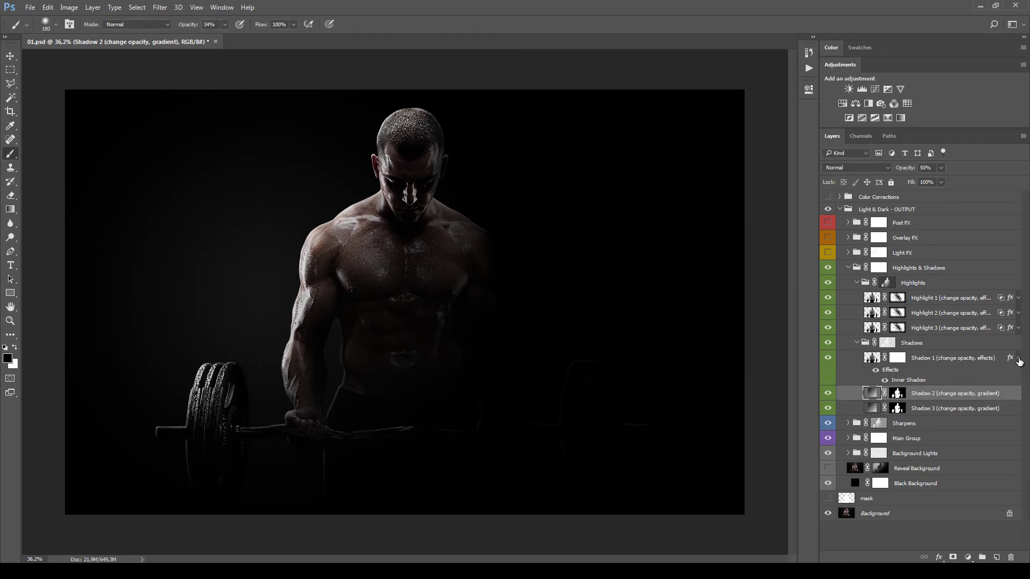
double_click(914, 382)
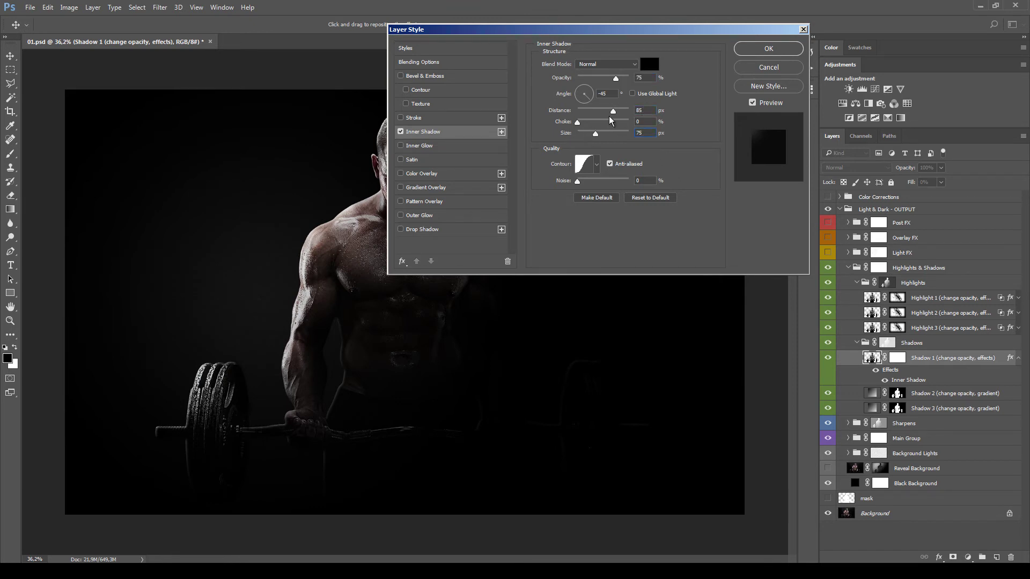
left_click(781, 67)
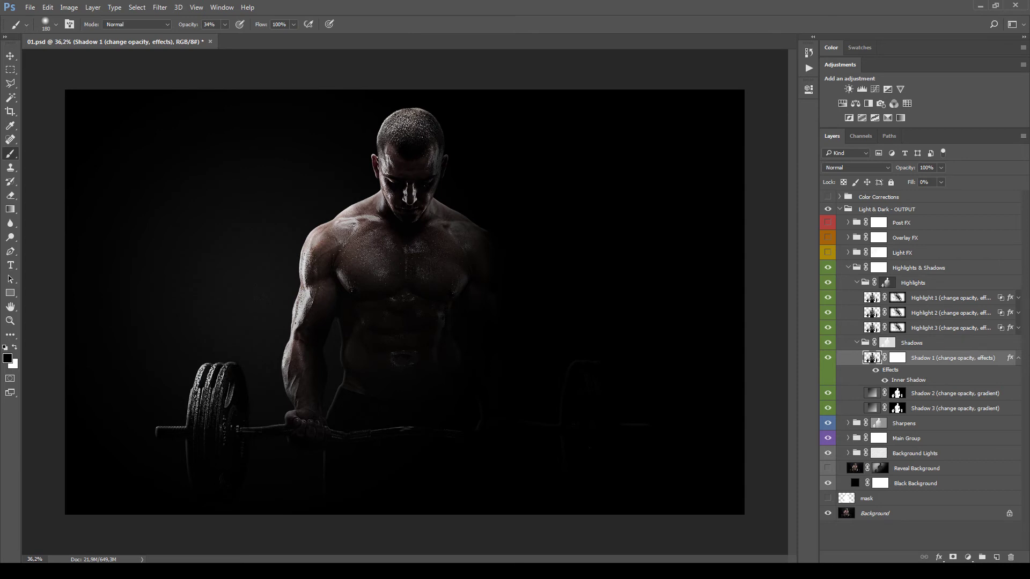
List the effects of all three Highlight layers and inspect the Bevel & Emboss settings of Highlight 3 without changing them.
left_click(1019, 328)
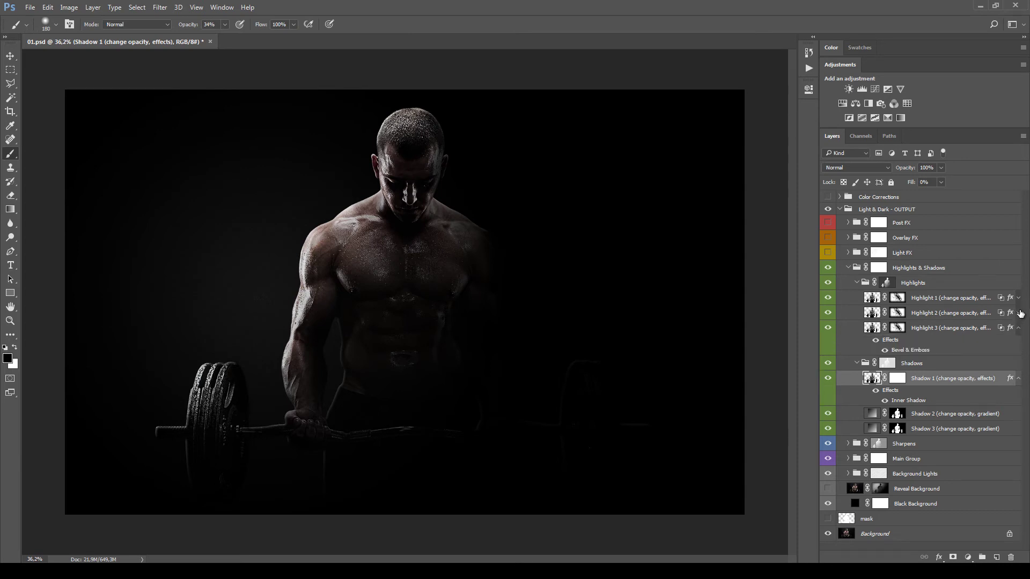
left_click(1018, 313)
left_click(1019, 298)
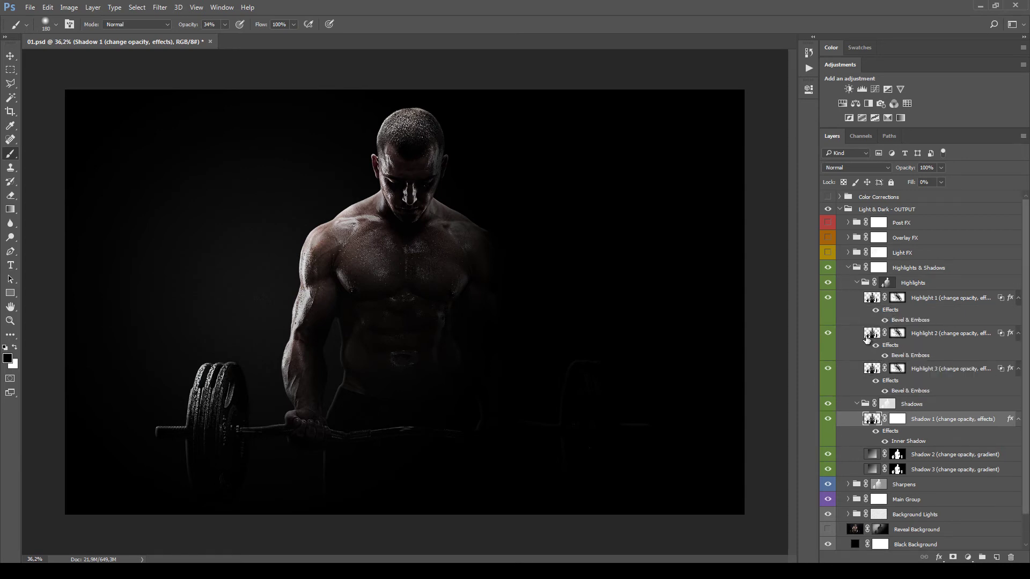
left_click(910, 393)
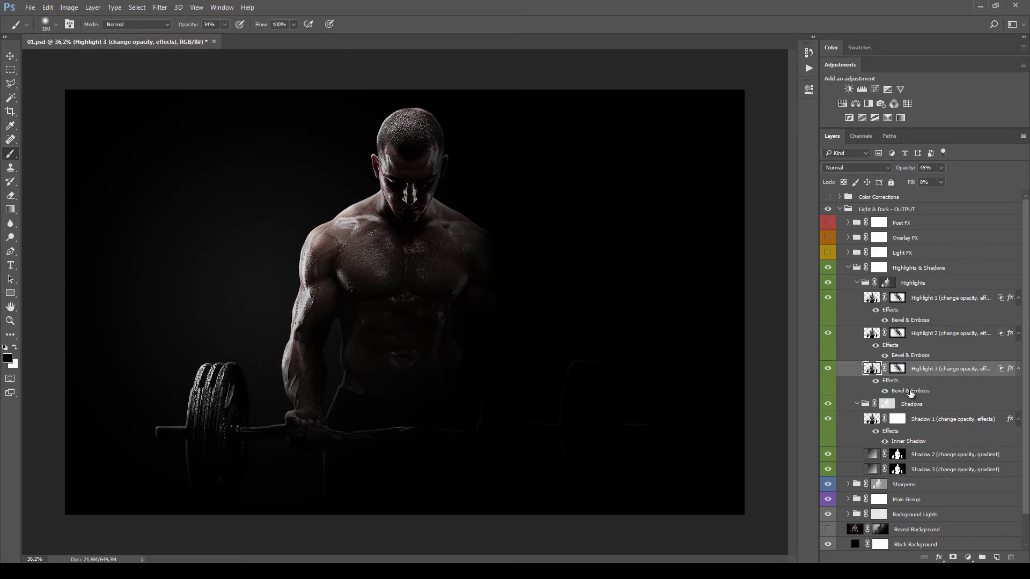
double_click(910, 392)
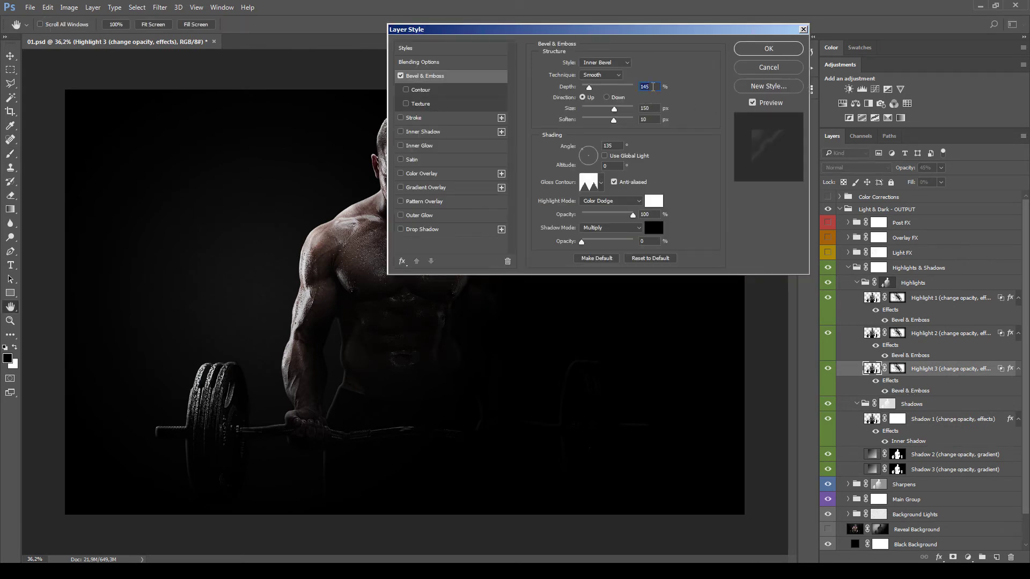
left_click(768, 66)
key("b")
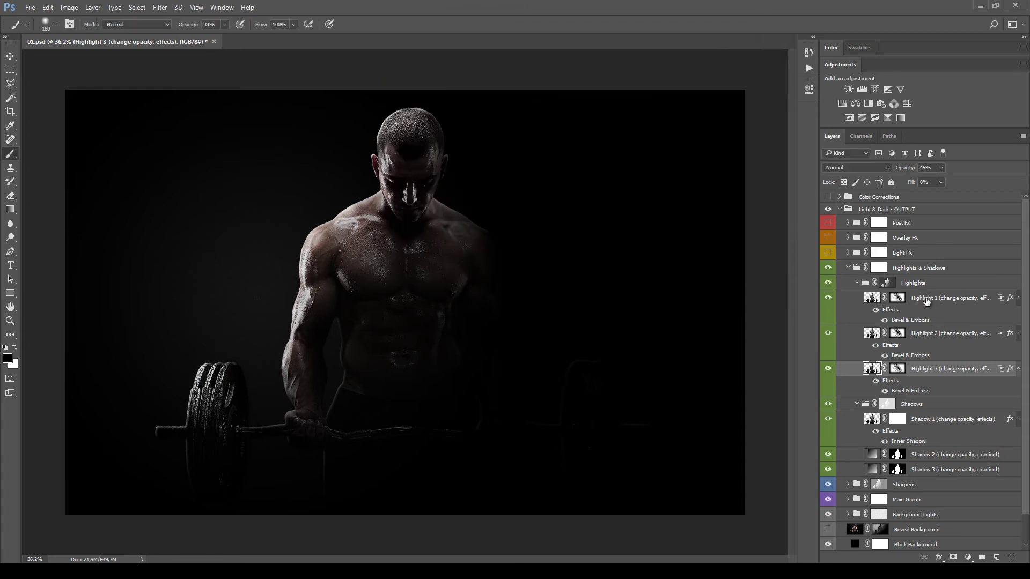
Try a Bevel & Emboss size of 3 px on the Highlight 1 layer and restore it to 6 px.
left_click(845, 306)
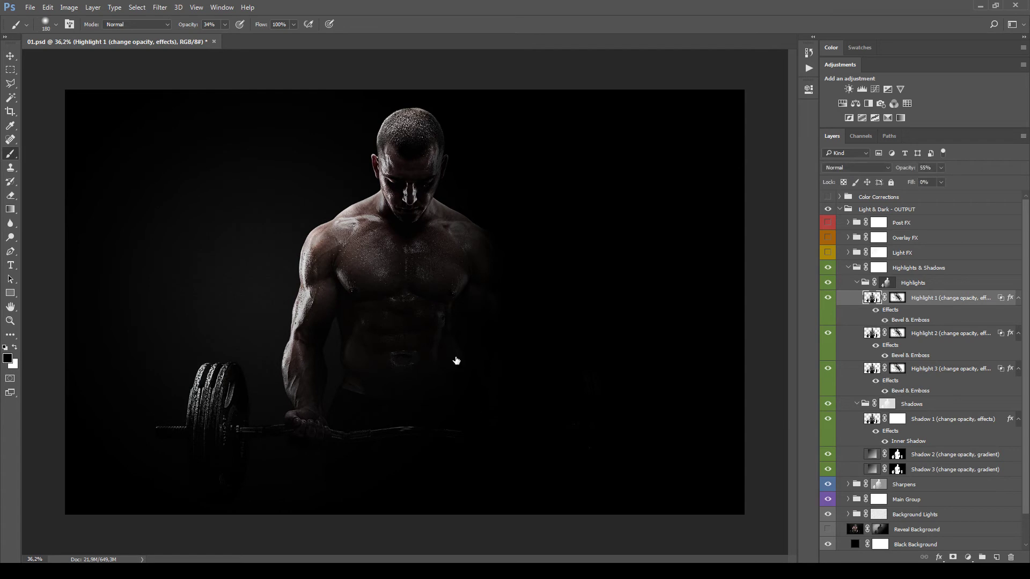
double_click(912, 321)
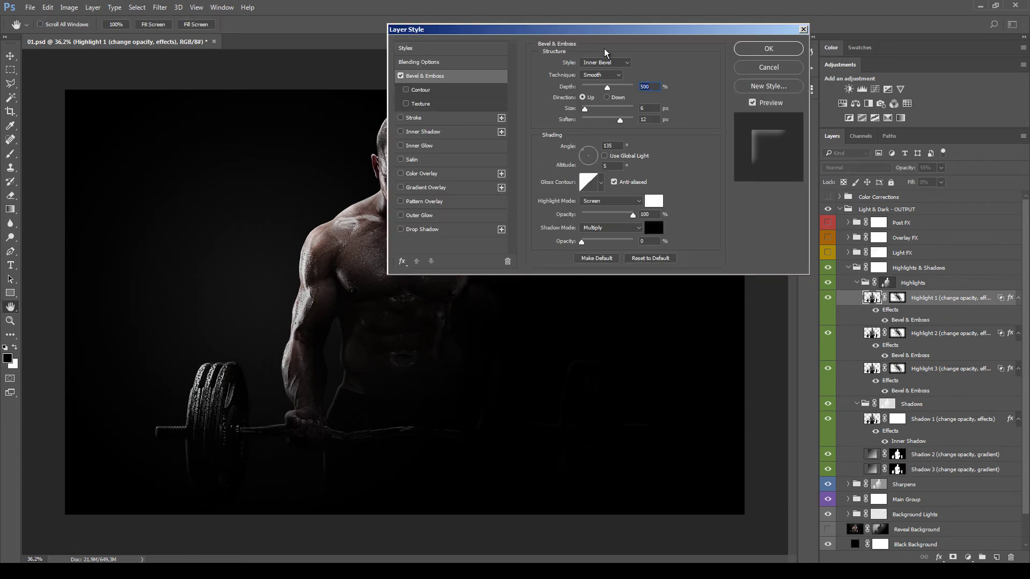
key("Tab")
type("3")
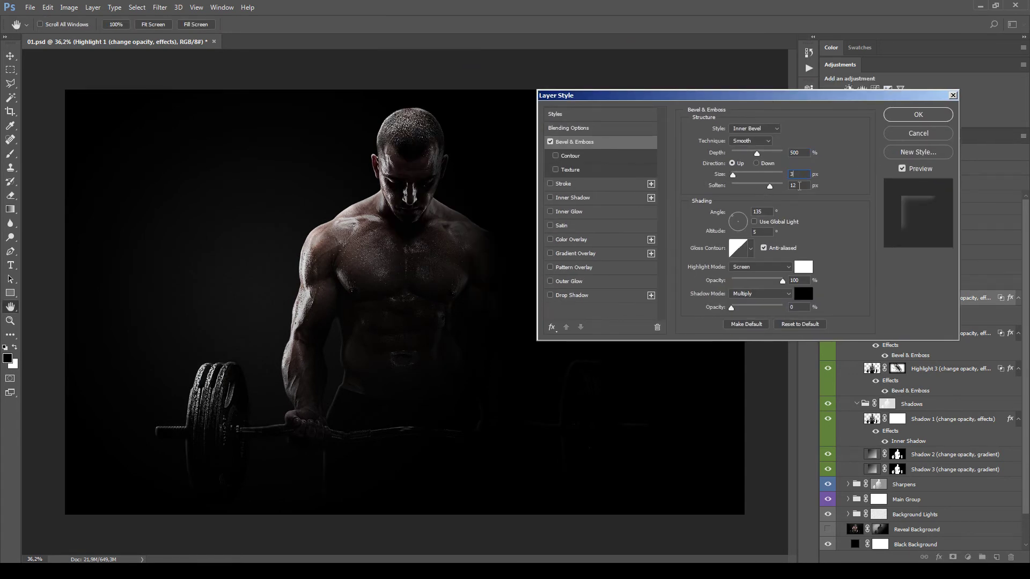
type("6")
left_click(894, 119)
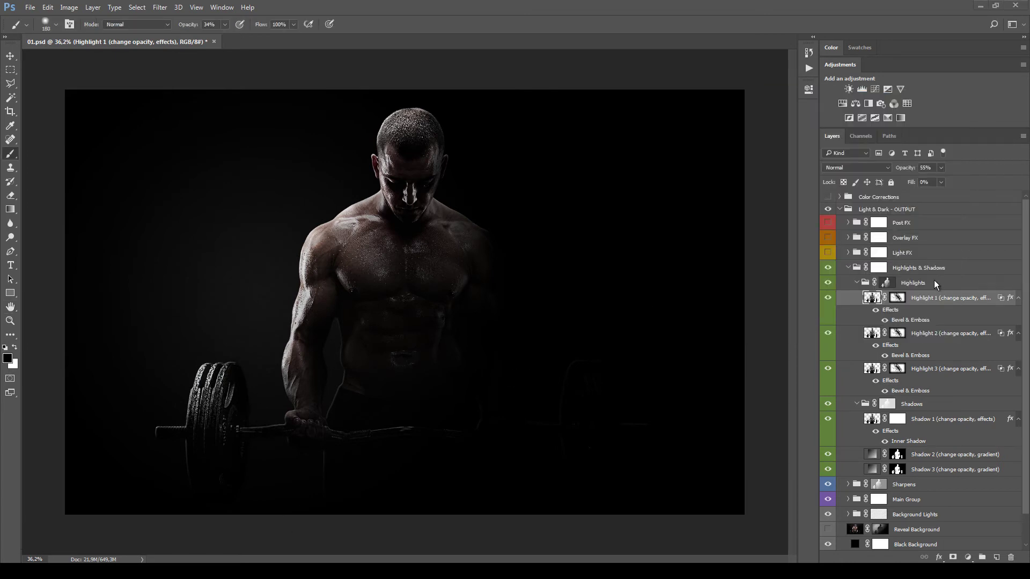
Collapse the Highlights & Shadows group and make the Light FX group visible.
left_click(848, 268)
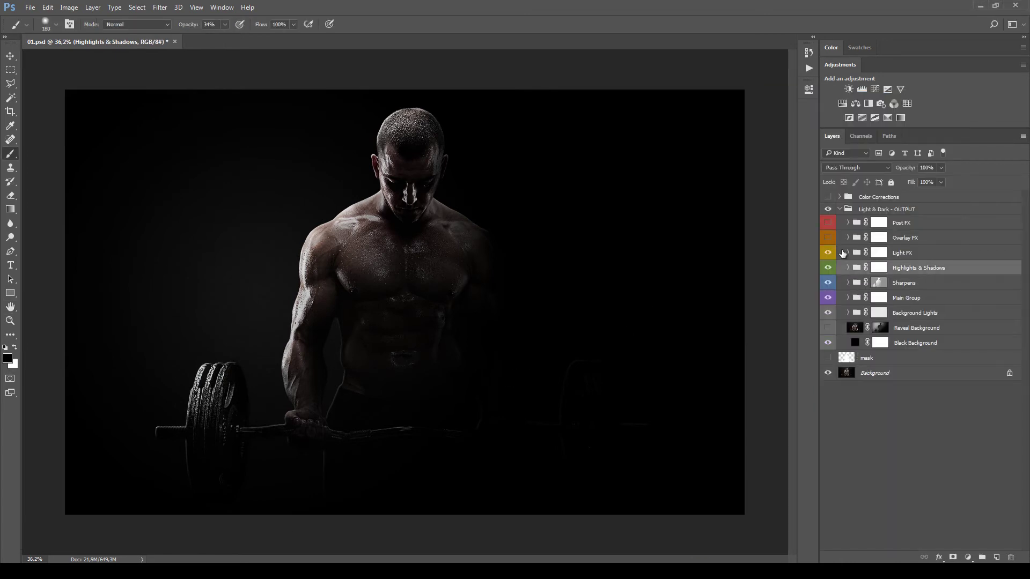
Expand the Light FX group to list its layers and select the group.
left_click(828, 253)
left_click(848, 252)
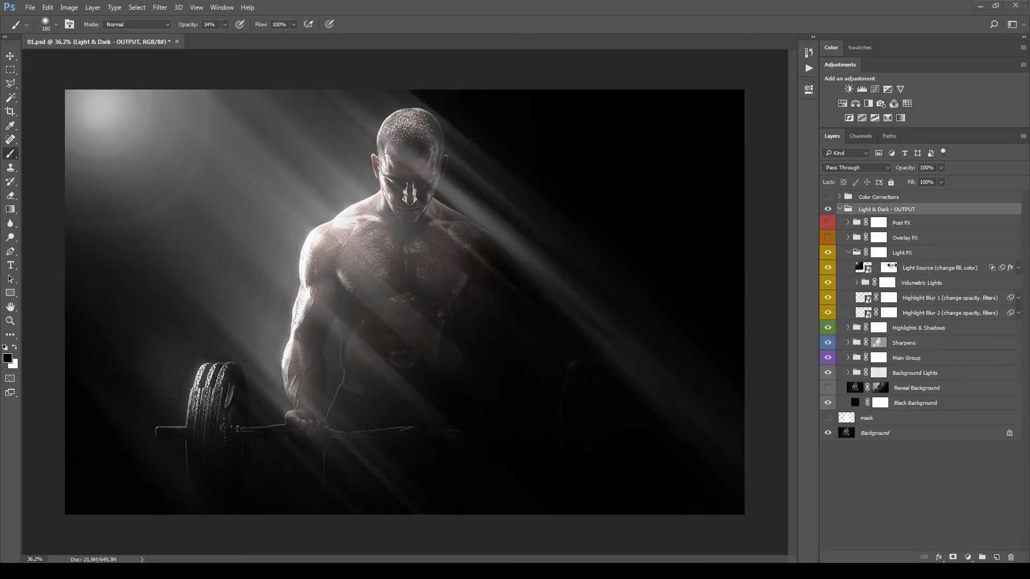
left_click(914, 258)
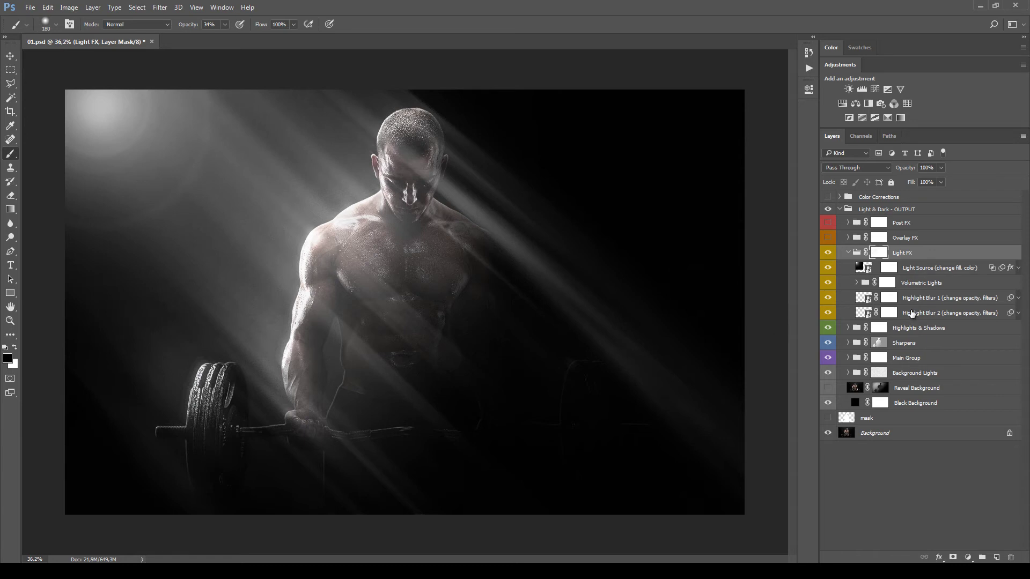
Compare the image with the Highlight Blur 1 and Highlight Blur 2 layers hidden and shown.
left_click(914, 298)
left_click(829, 300)
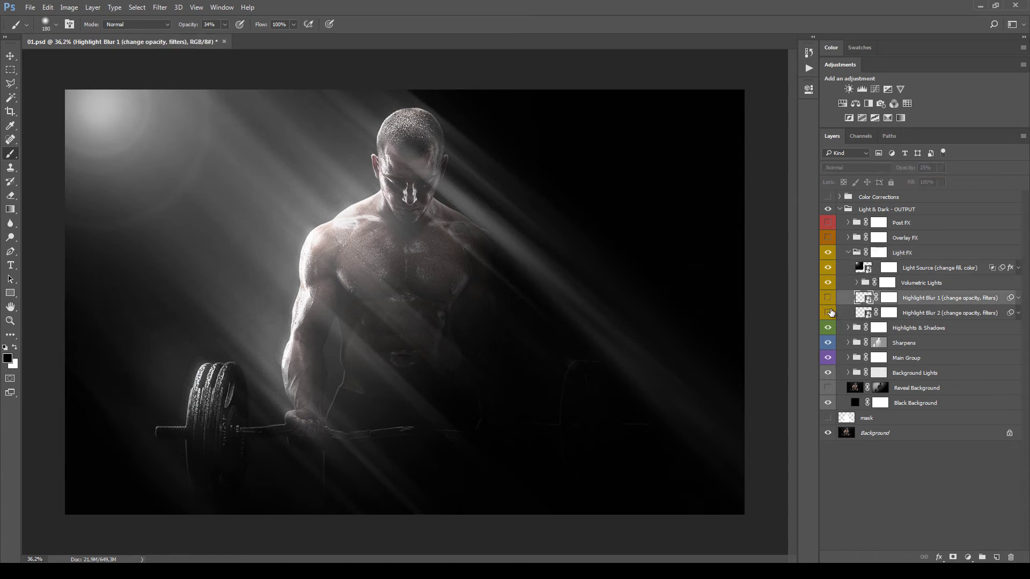
left_click(830, 313)
left_click(920, 313)
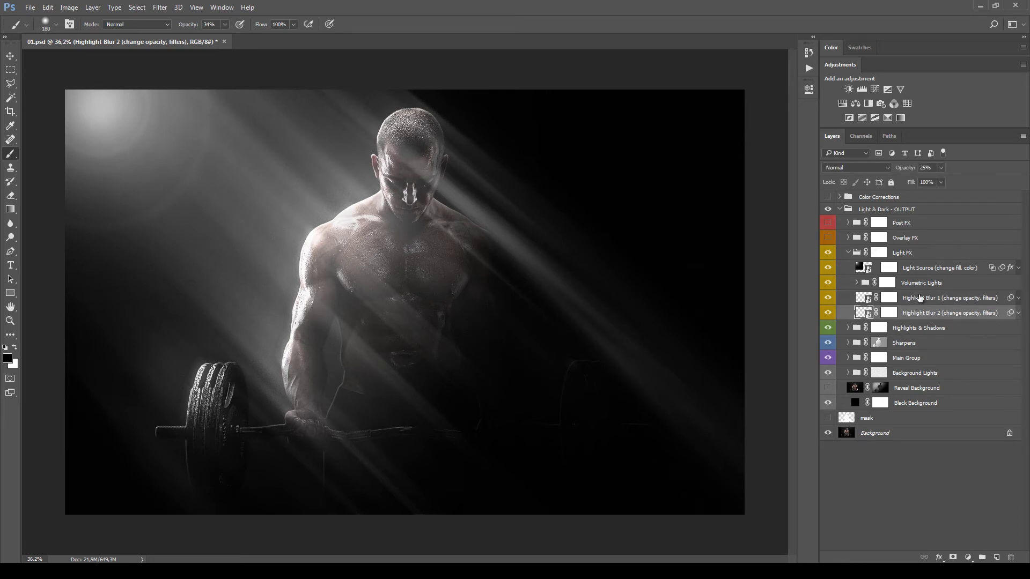
Try 60% opacity on Highlight Blur 1, restore it to 25%, and view the available blend modes while keeping Normal.
left_click(921, 299)
left_click(940, 168)
left_click_drag(941, 181, 949, 181)
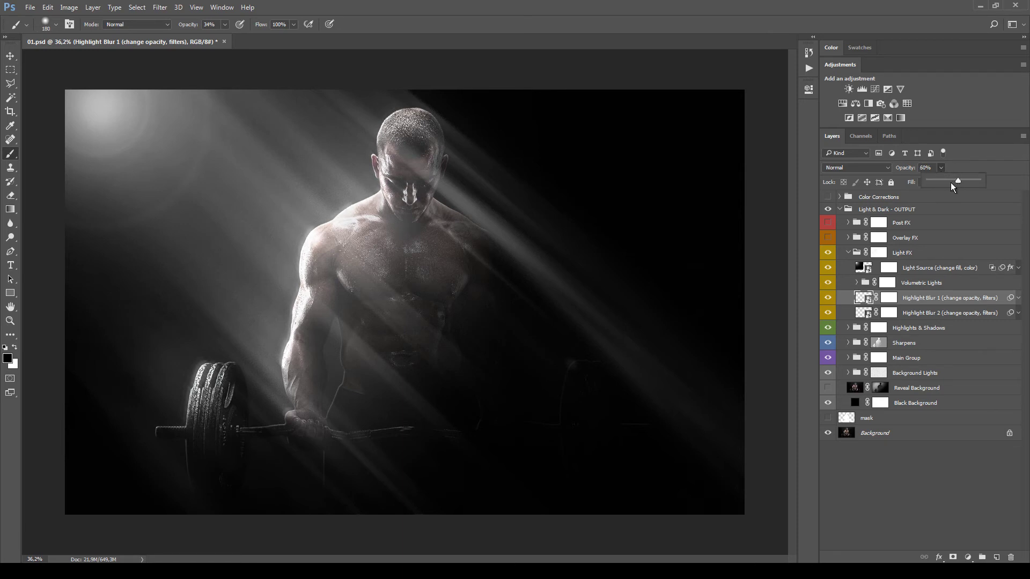
key("Return")
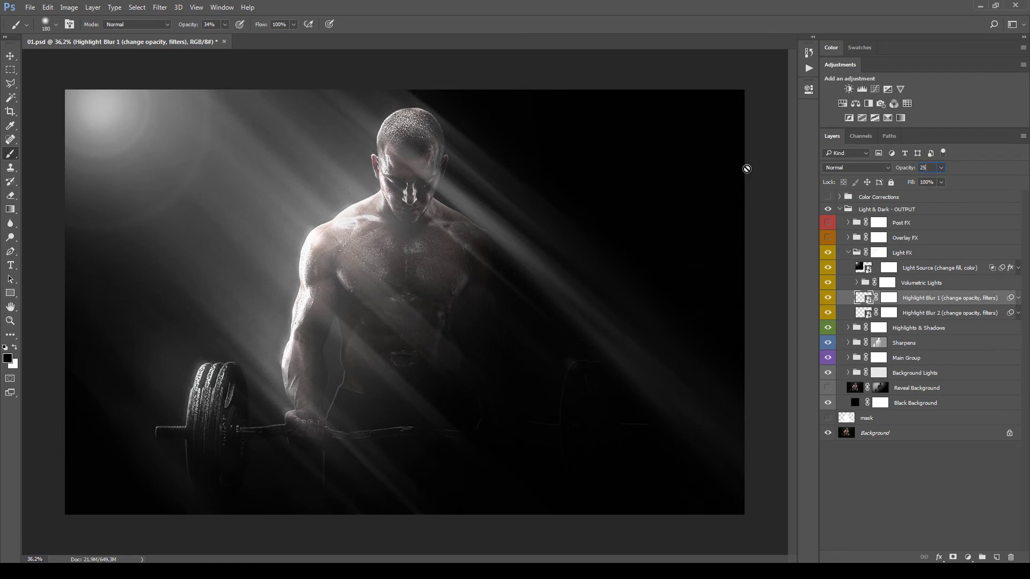
left_click(840, 167)
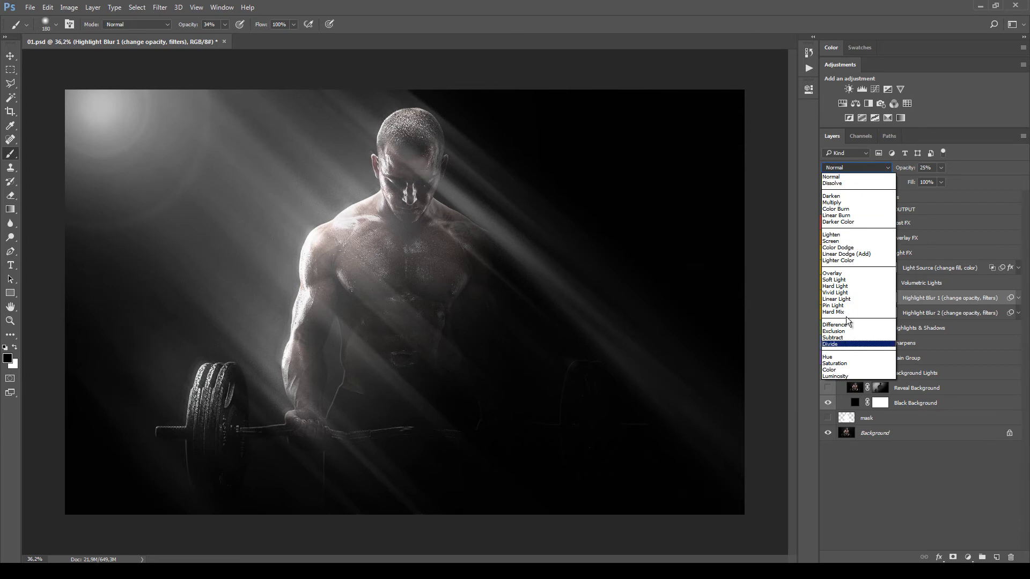
left_click(847, 164)
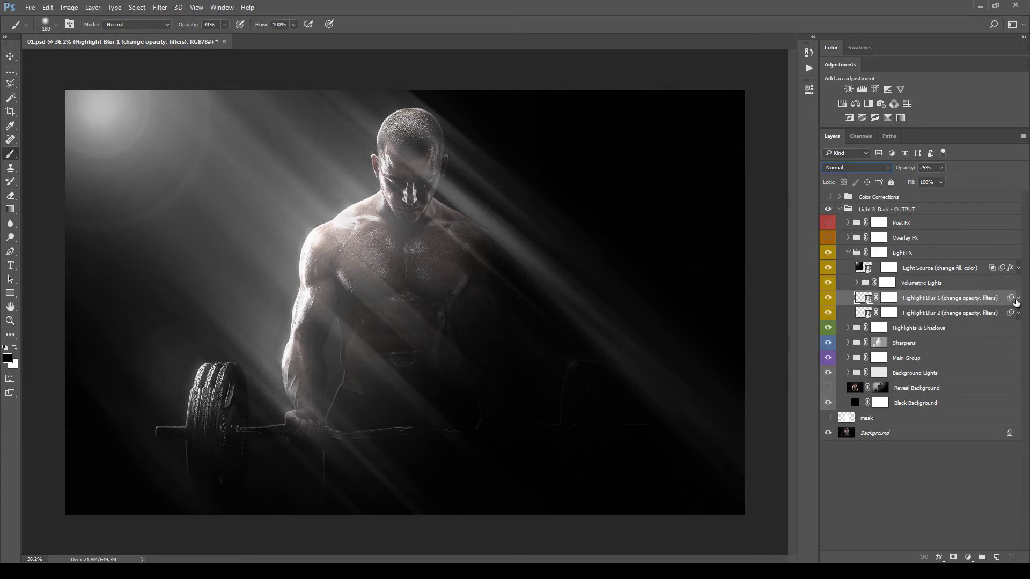
List the smart filters of the Highlight Blur 1 and Highlight Blur 2 layers.
left_click(1019, 299)
left_click(1014, 340)
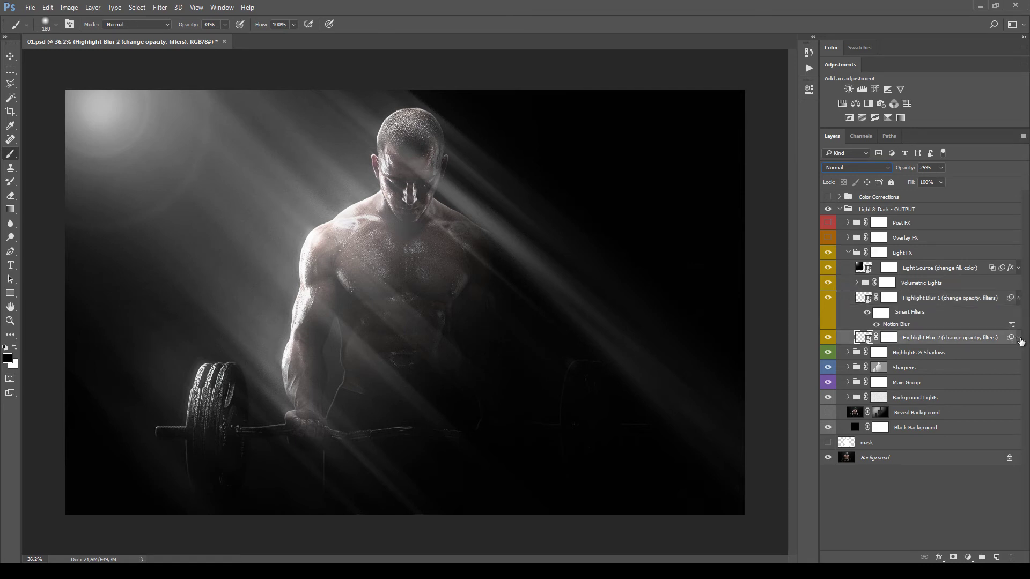
left_click(1019, 338)
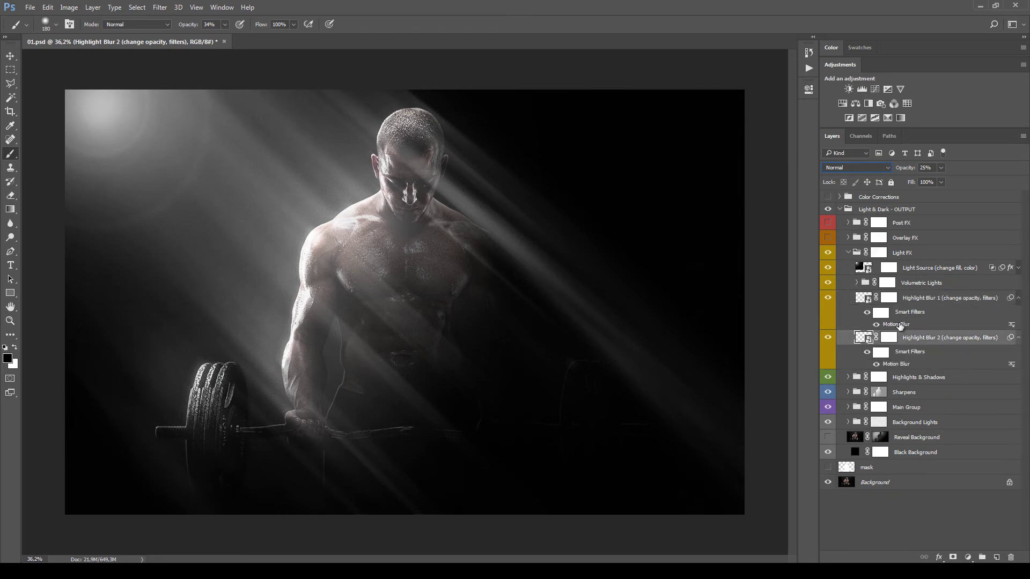
Set the Motion Blur distance of Highlight Blur 1 to 100 pixels and the layer's opacity to 55%.
double_click(900, 325)
left_click_drag(491, 126, 689, 141)
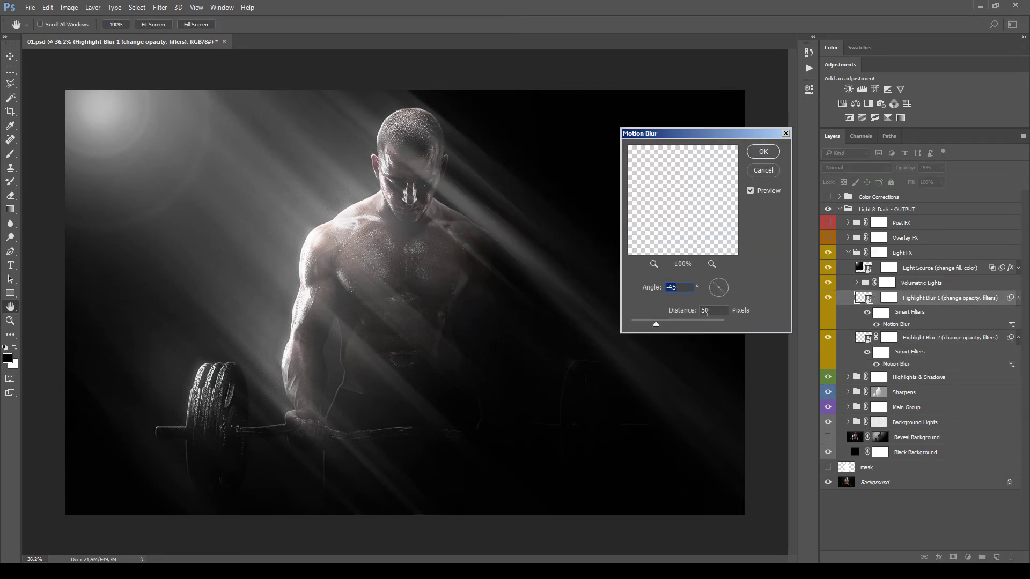
key("Tab")
type("100")
key("Return")
left_click_drag(941, 168, 976, 223)
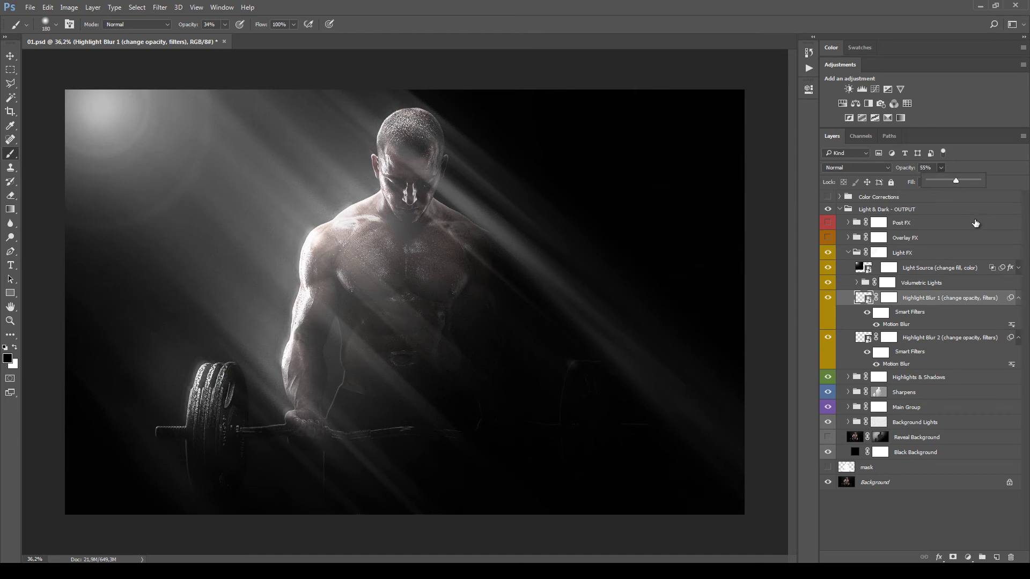
Collapse the smart filter lists of both Highlight Blur layers and hide Highlight Blur 1.
left_click(1019, 298)
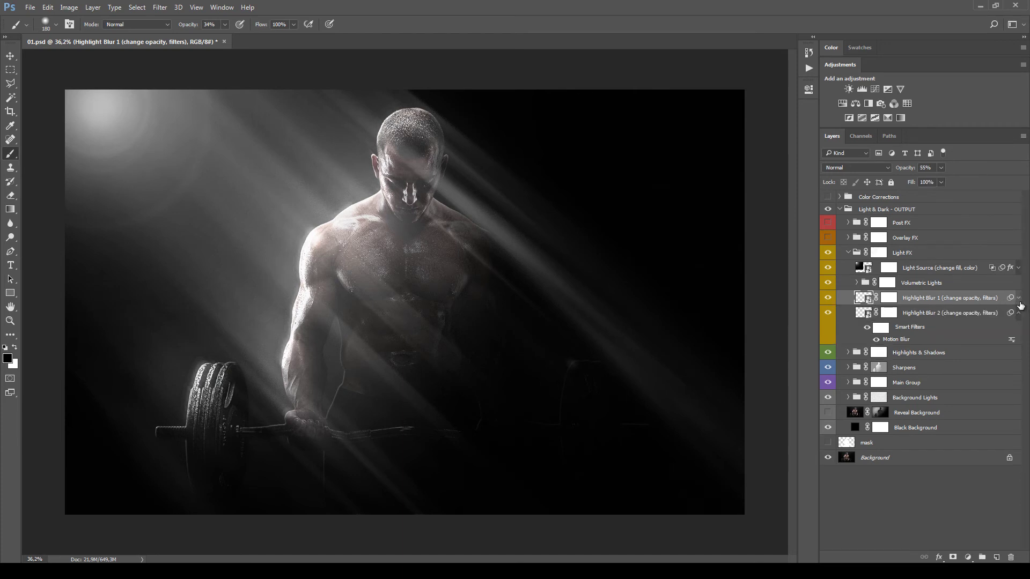
left_click(1019, 312)
left_click(829, 299)
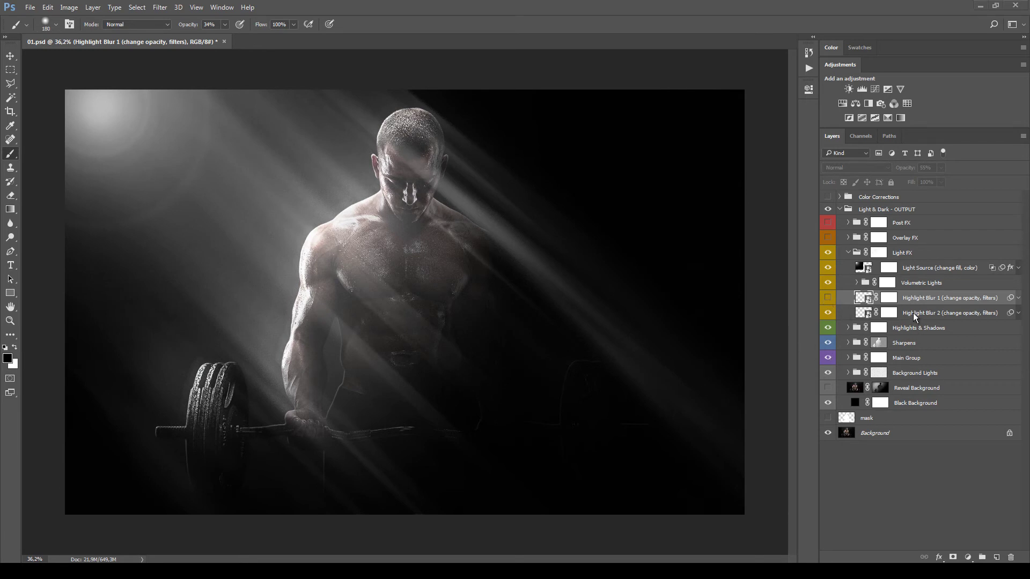
Toggle the Volumetric Lights group off and on to compare, and expand it to list its layers.
left_click(829, 284)
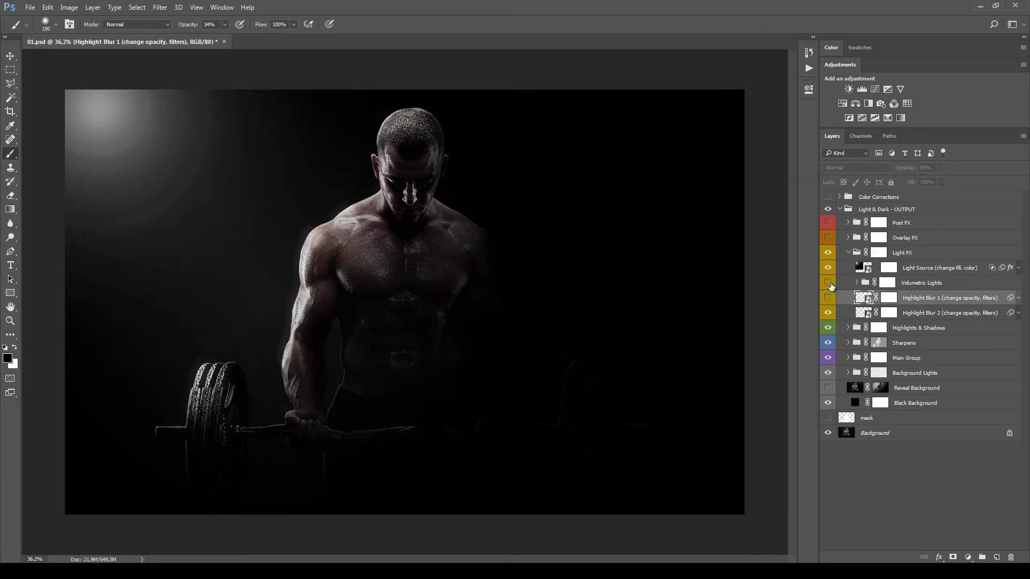
left_click(829, 283)
left_click(855, 285)
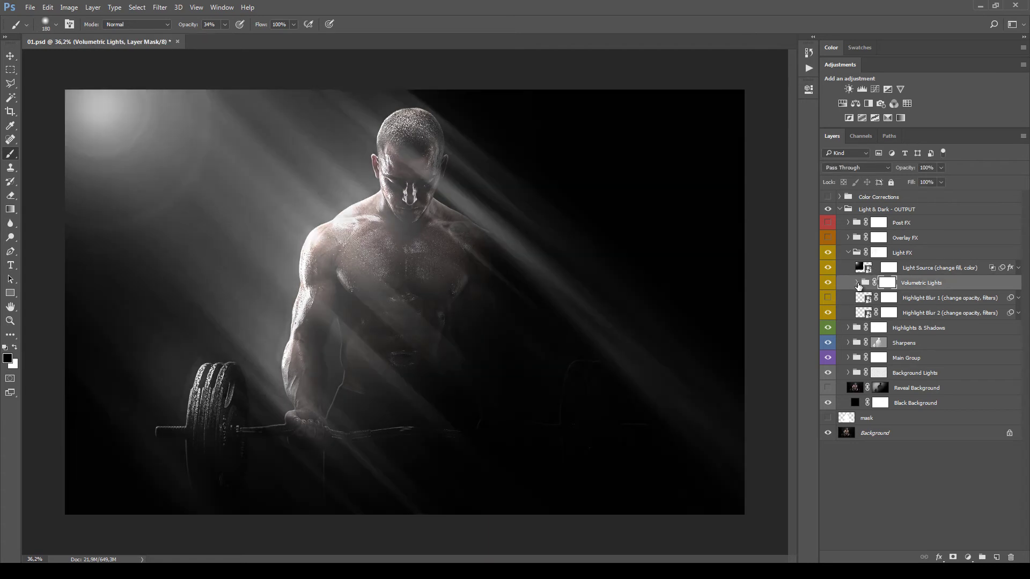
left_click(857, 282)
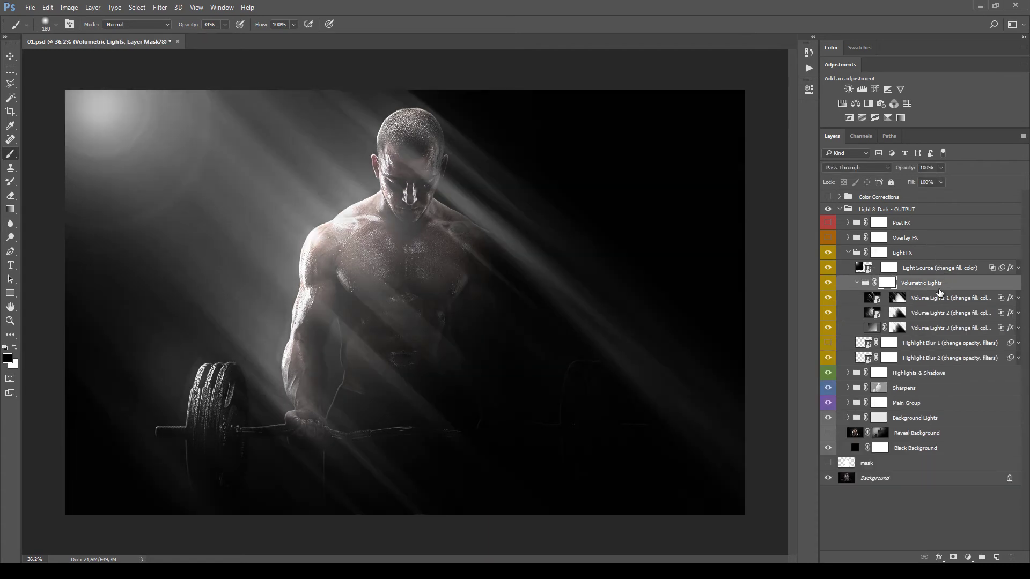
Hide the Volume Lights 1 and 2 layers and show them again one at a time to compare their effect.
left_click(917, 300)
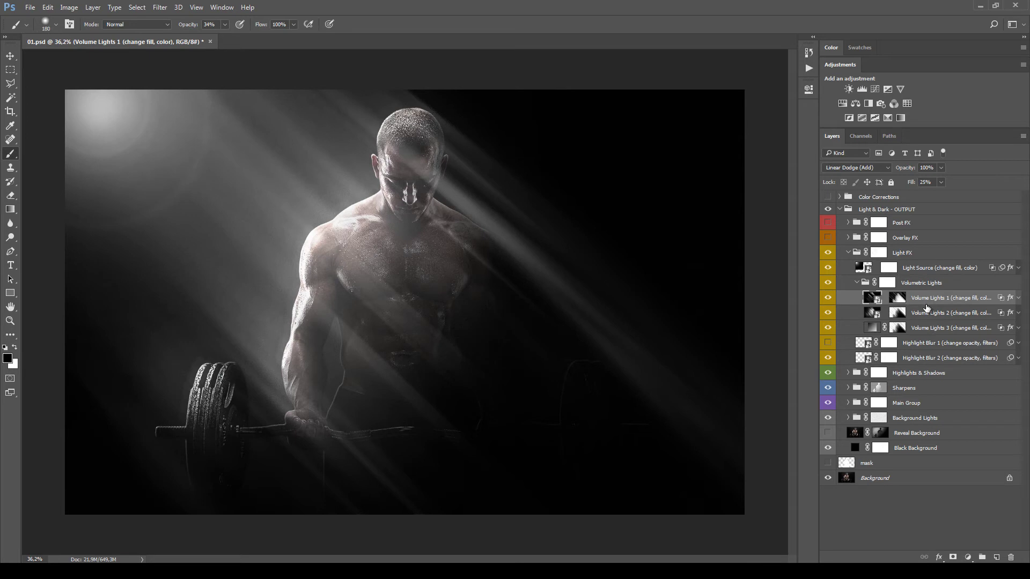
left_click(923, 328)
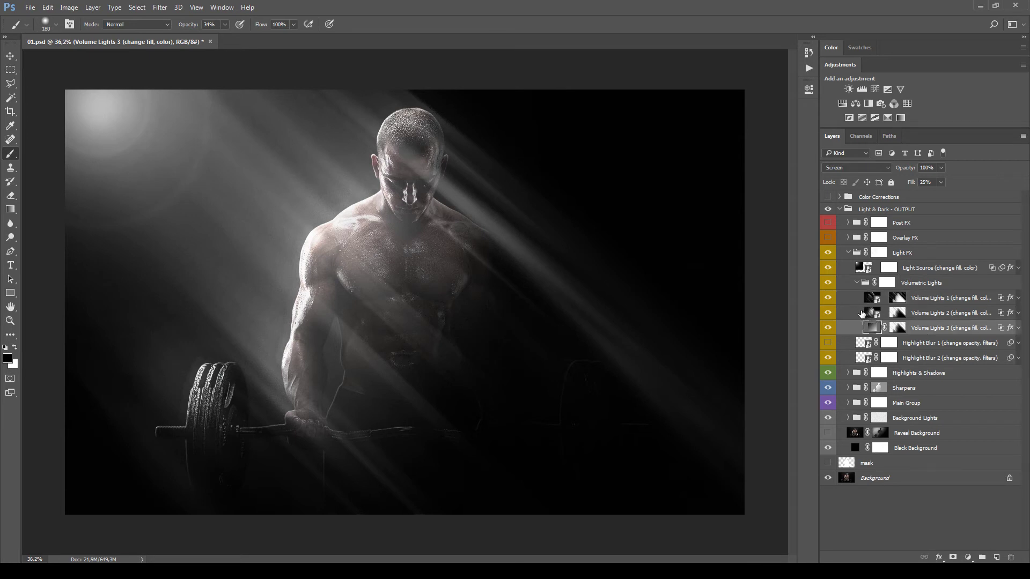
left_click_drag(827, 297, 828, 313)
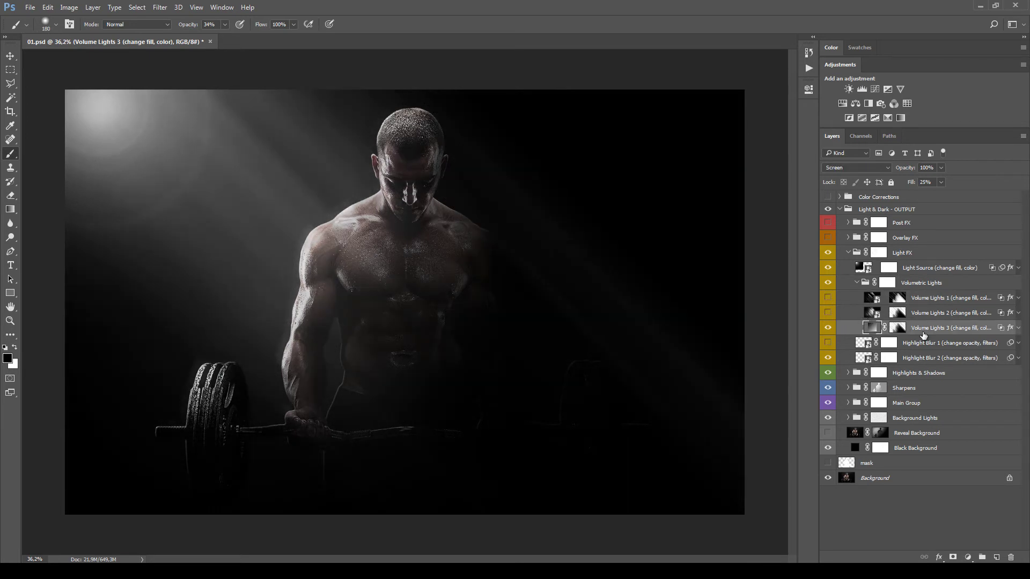
left_click(915, 317)
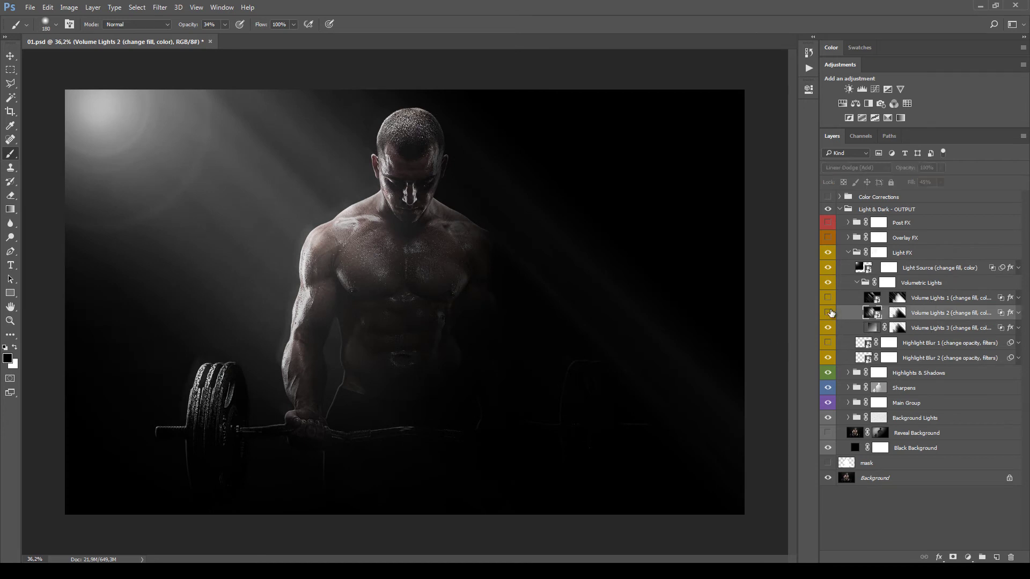
left_click(828, 314)
left_click(935, 297)
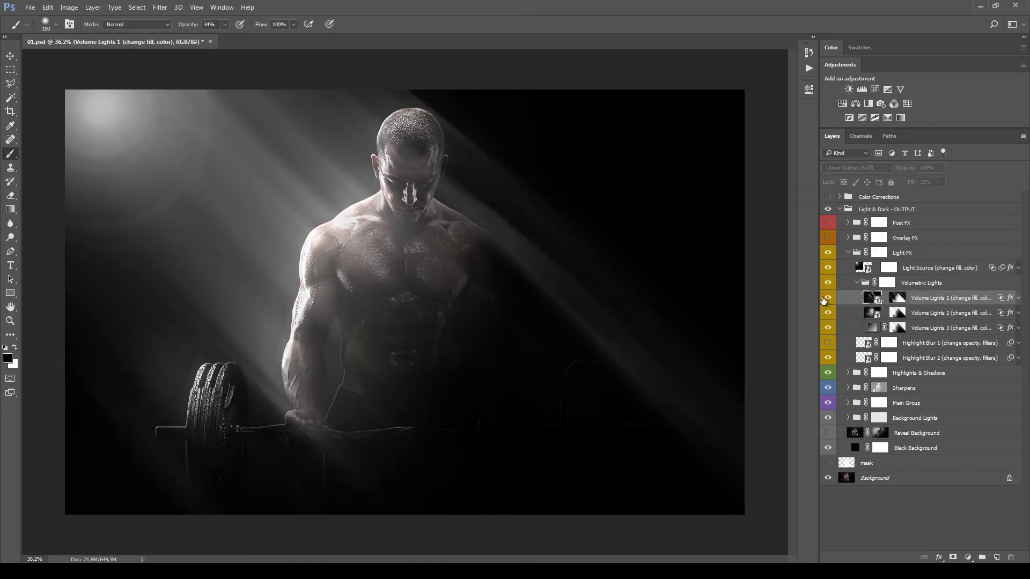
left_click(828, 298)
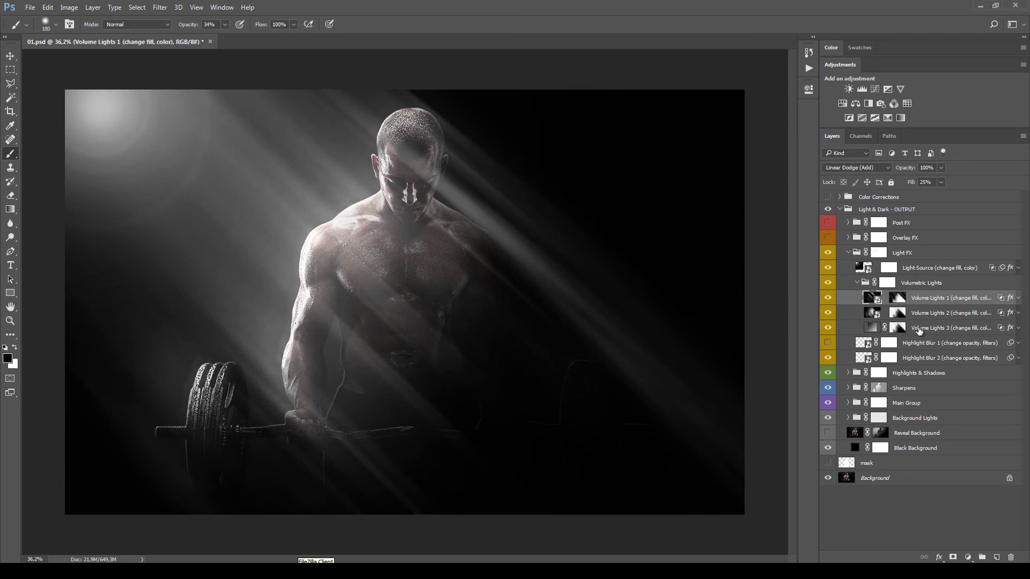
Examine the blend mode and fill settings of the three Volume Lights layers.
left_click(931, 312)
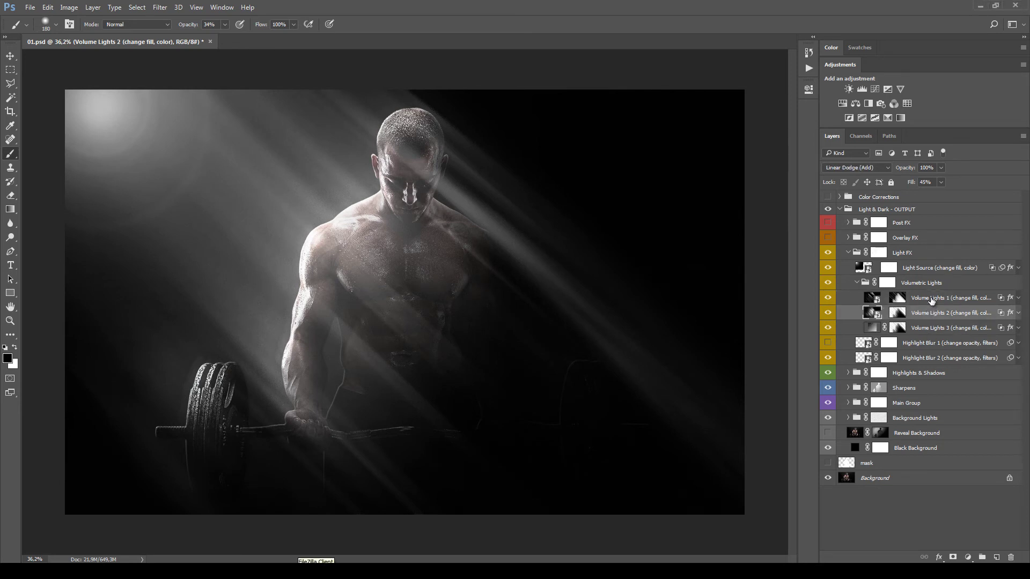
left_click(931, 300)
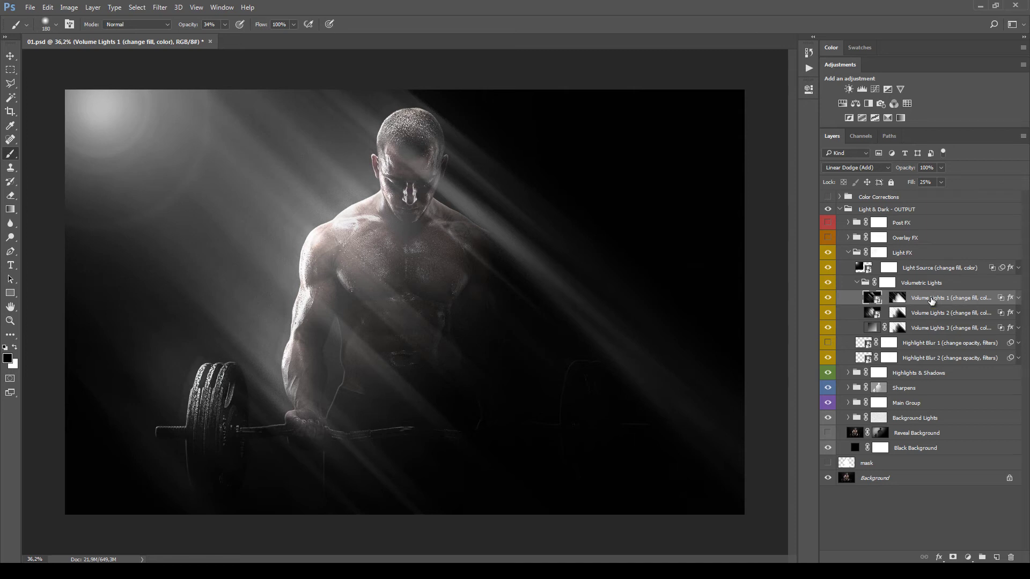
left_click(936, 328)
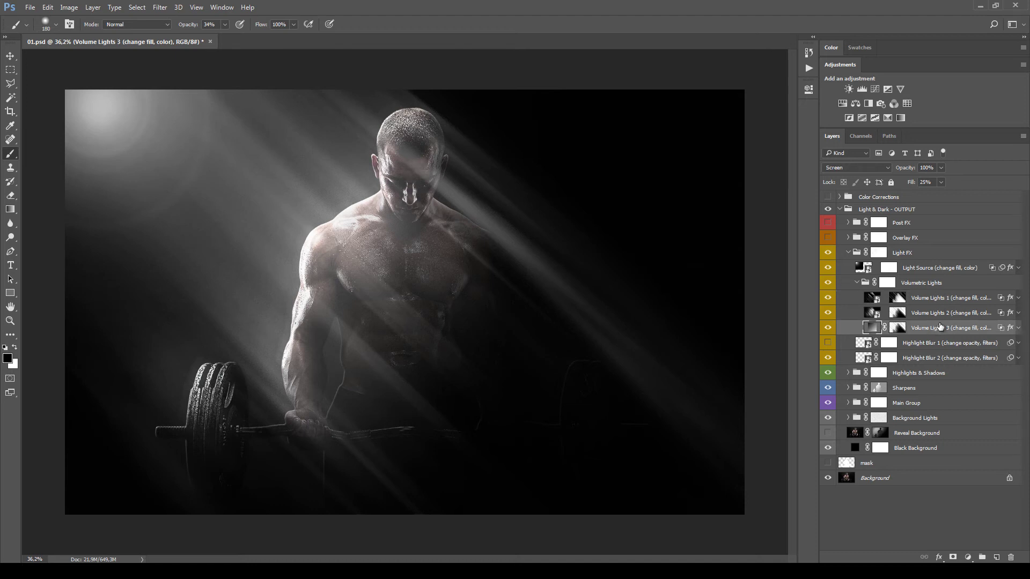
left_click(919, 314)
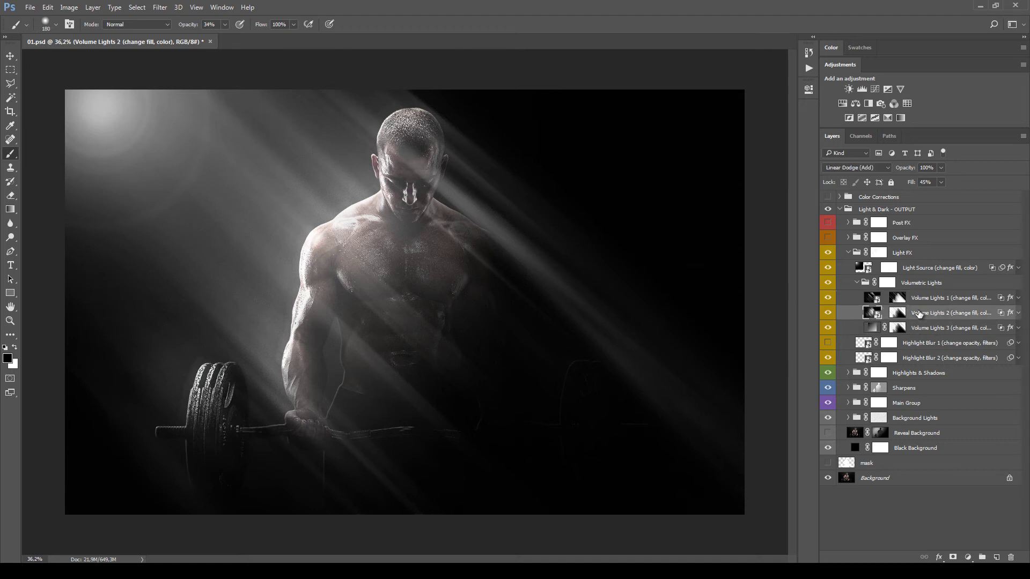
left_click(931, 299)
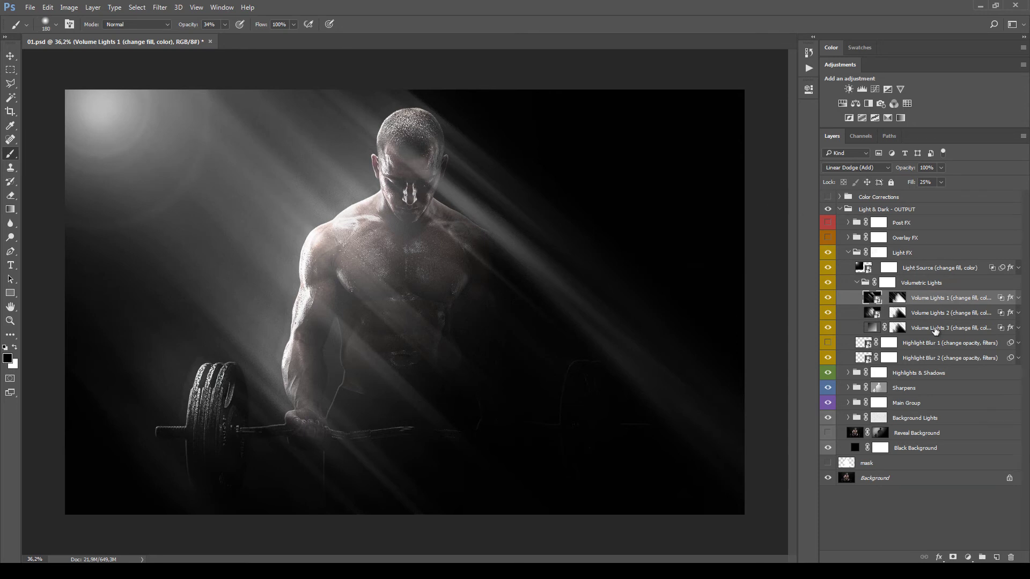
left_click(934, 330)
left_click(933, 319)
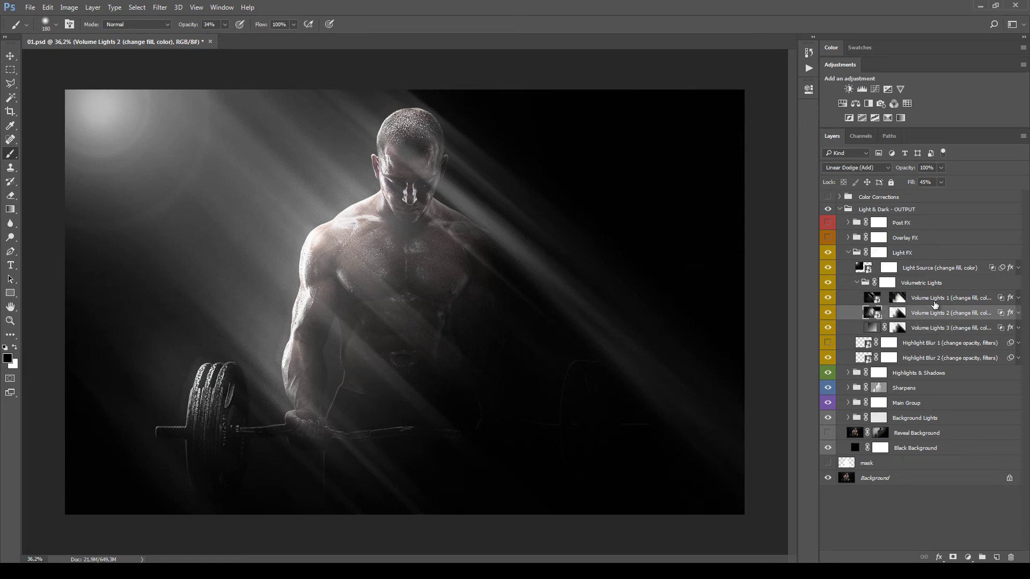
left_click(934, 304)
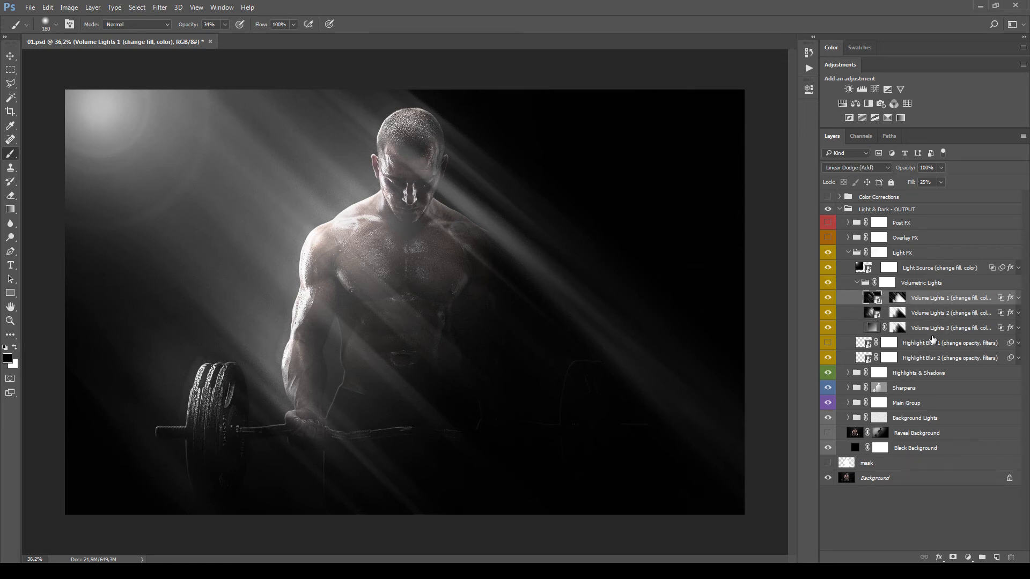
left_click(924, 328)
left_click(928, 313)
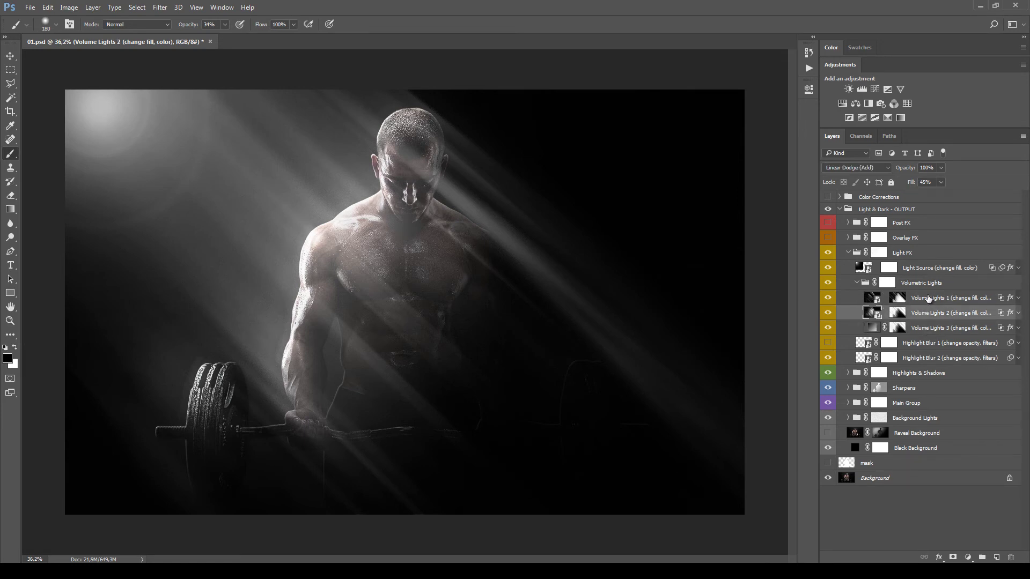
left_click(928, 299)
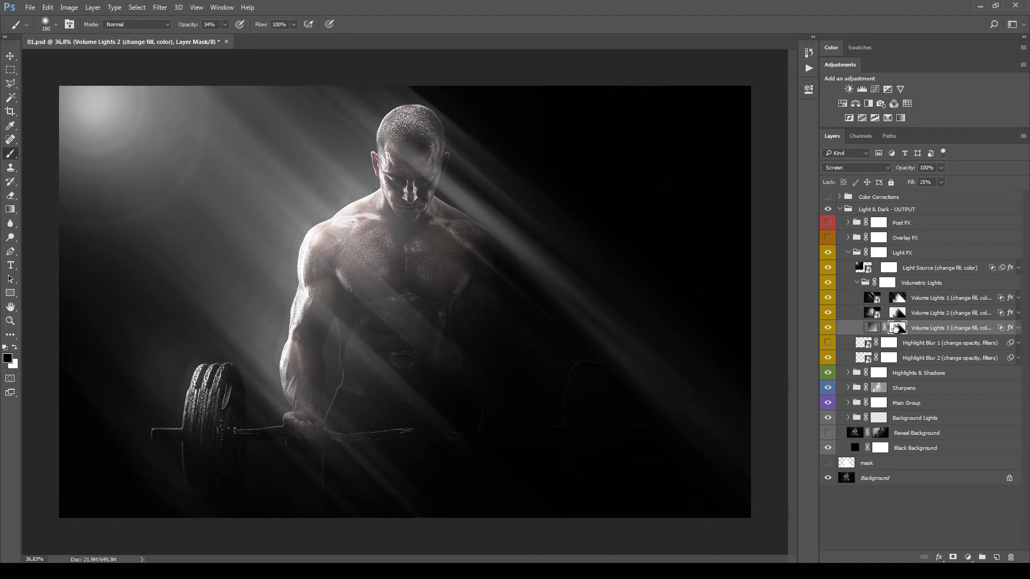
Enlarge the brush to 2874 px and invert the layer mask of the Volume Lights 2 layer.
right_click(314, 286)
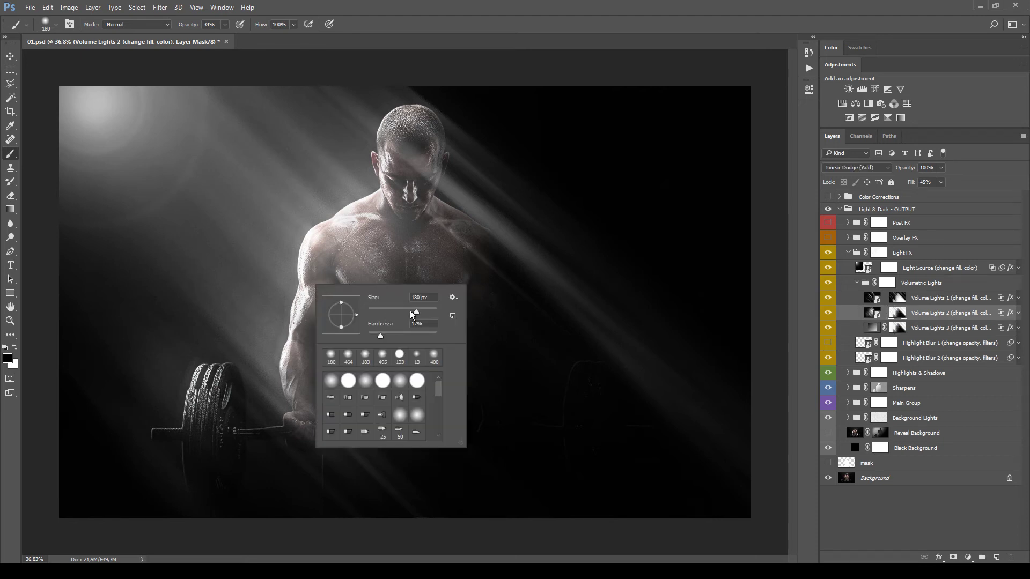
left_click_drag(417, 312, 433, 312)
left_click(896, 315)
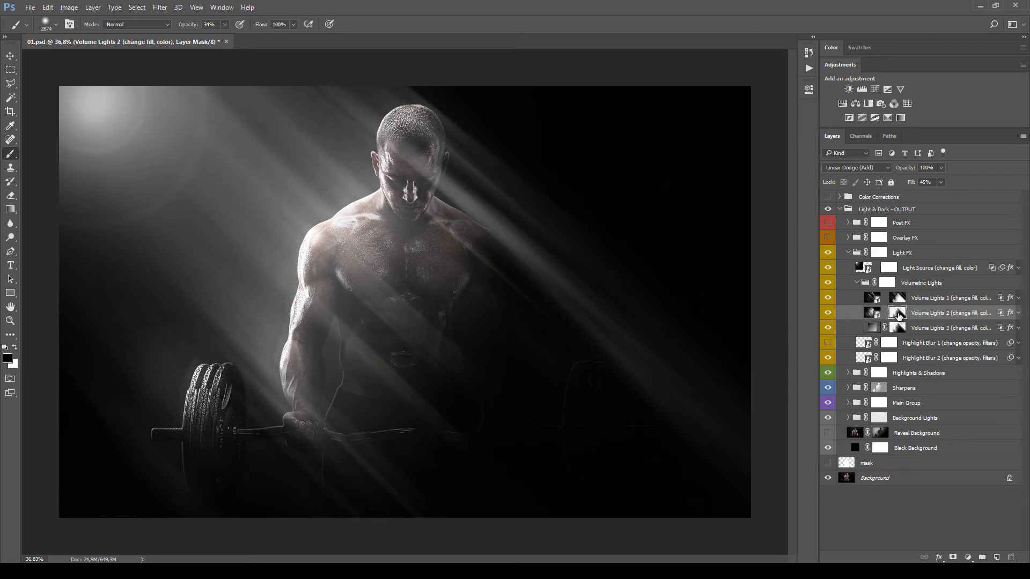
left_click_drag(898, 314, 897, 318)
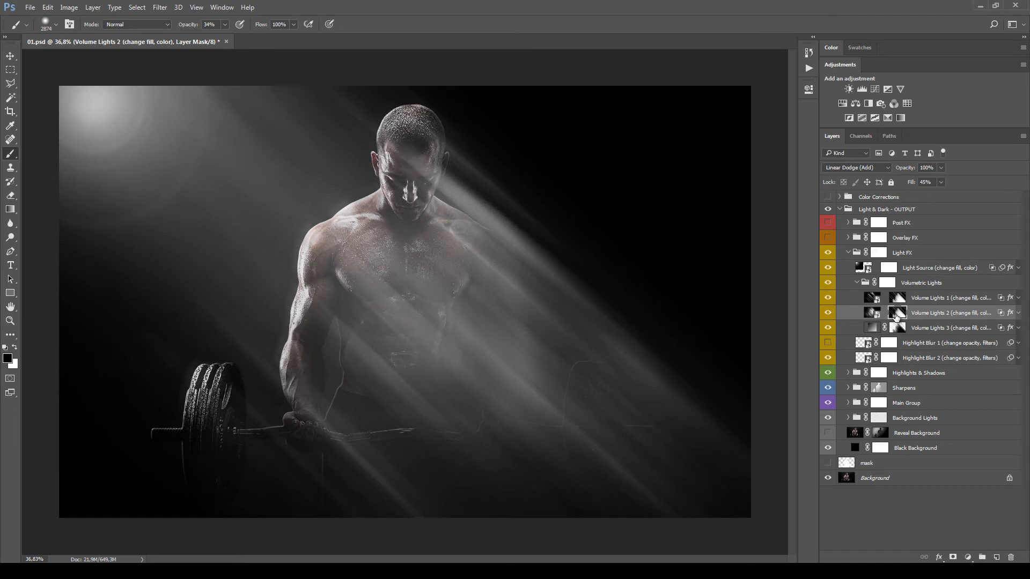
Invert the Volume Lights 2 mask back, and increase the Volume Lights 3 mask contrast with Levels, raising the black input to about 20.
key("ctrl+i")
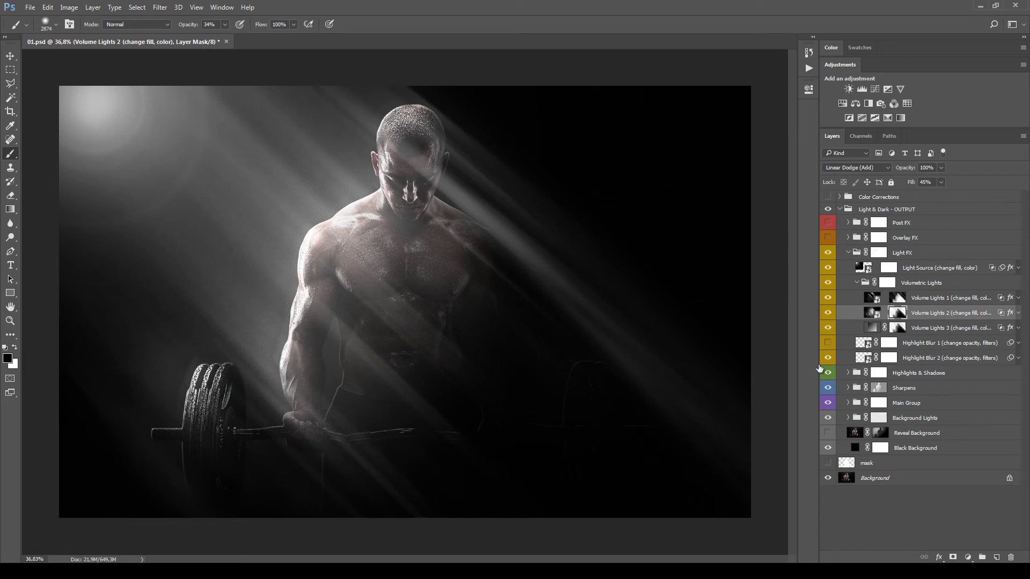
left_click(898, 328)
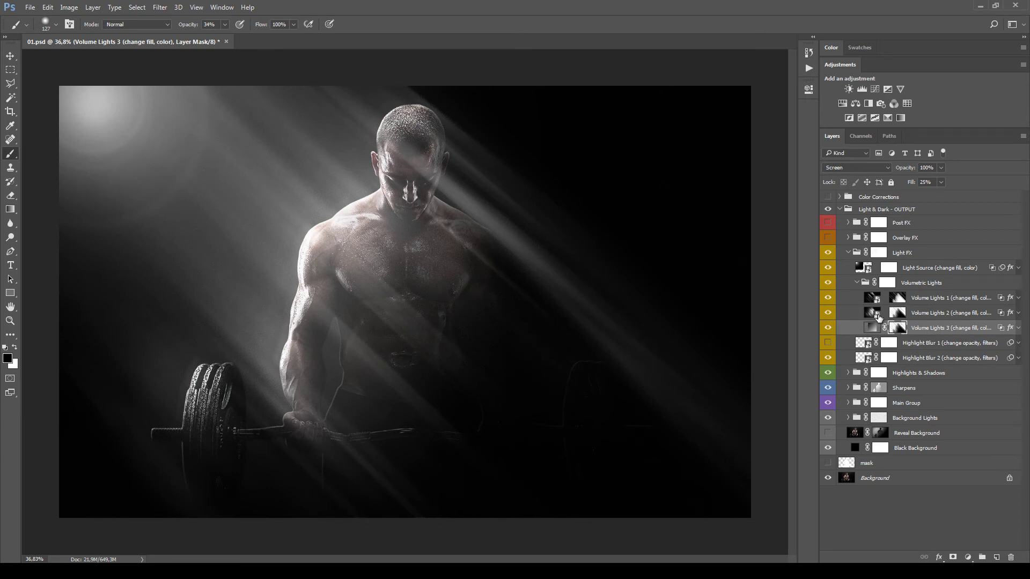
left_click_drag(878, 316, 880, 318)
key("ctrl+l")
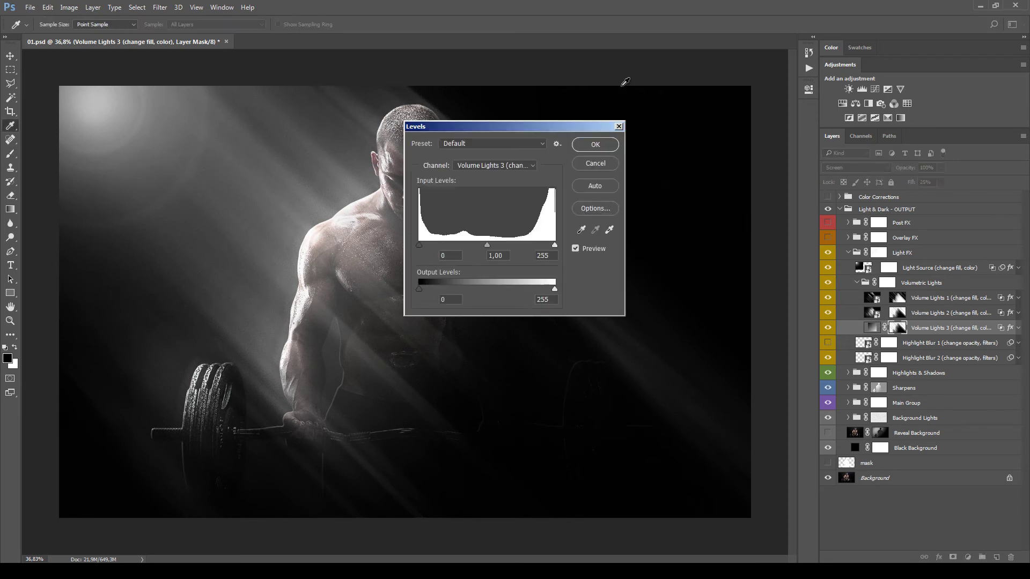
left_click_drag(566, 124, 831, 82)
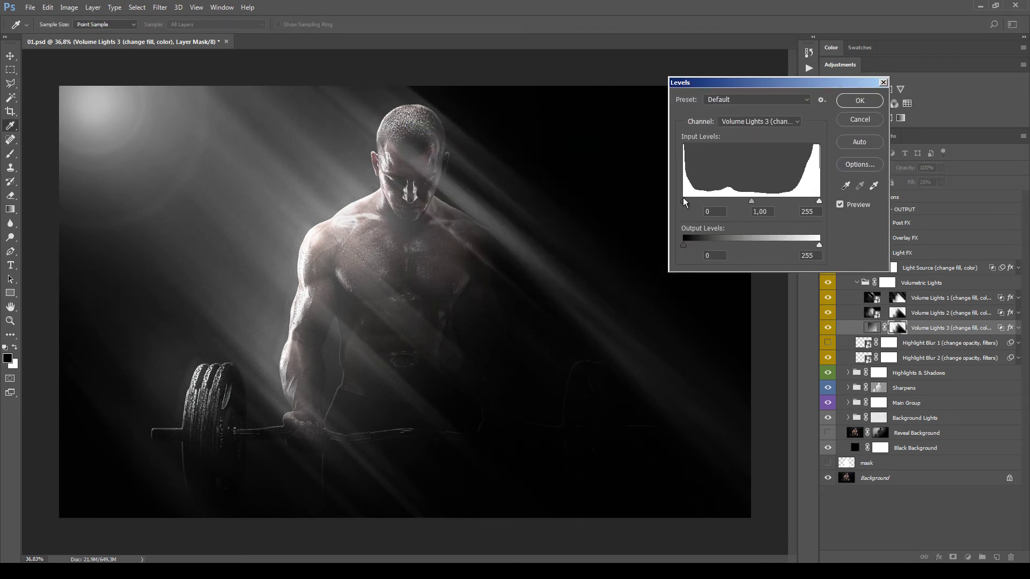
left_click_drag(684, 202, 695, 204)
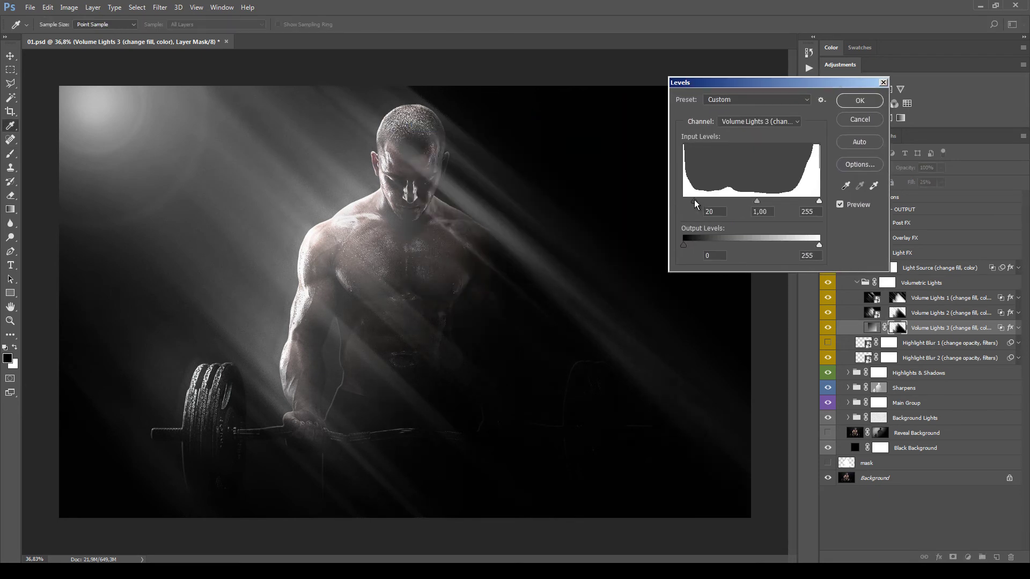
left_click_drag(819, 201, 810, 201)
left_click(809, 199)
left_click_drag(706, 203, 694, 196)
key("Return")
key("b")
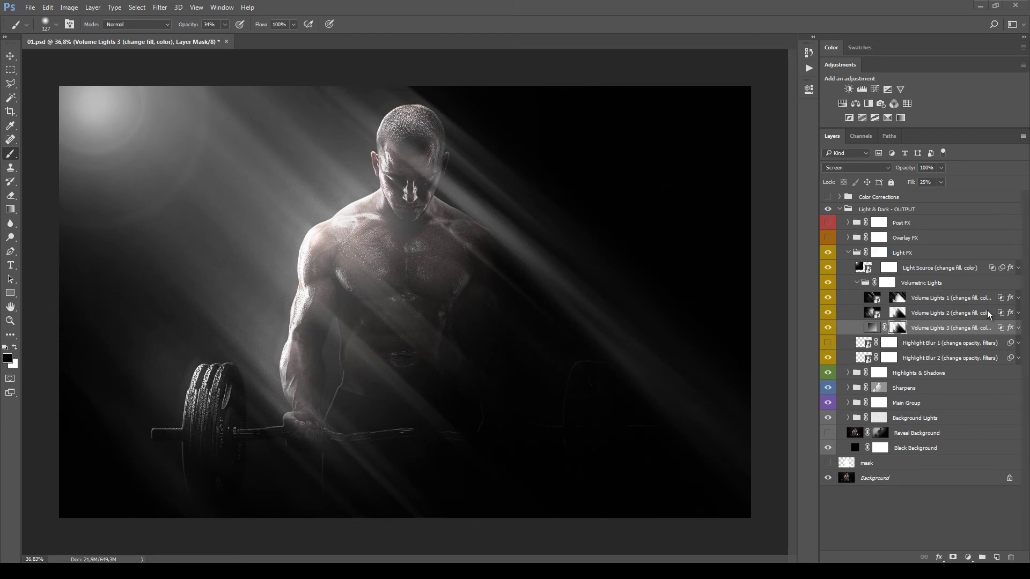
Free-transform the Volume Lights 1 layer, distorting its lower corners outward to widen the base of the rays to about 123%.
left_click(944, 300)
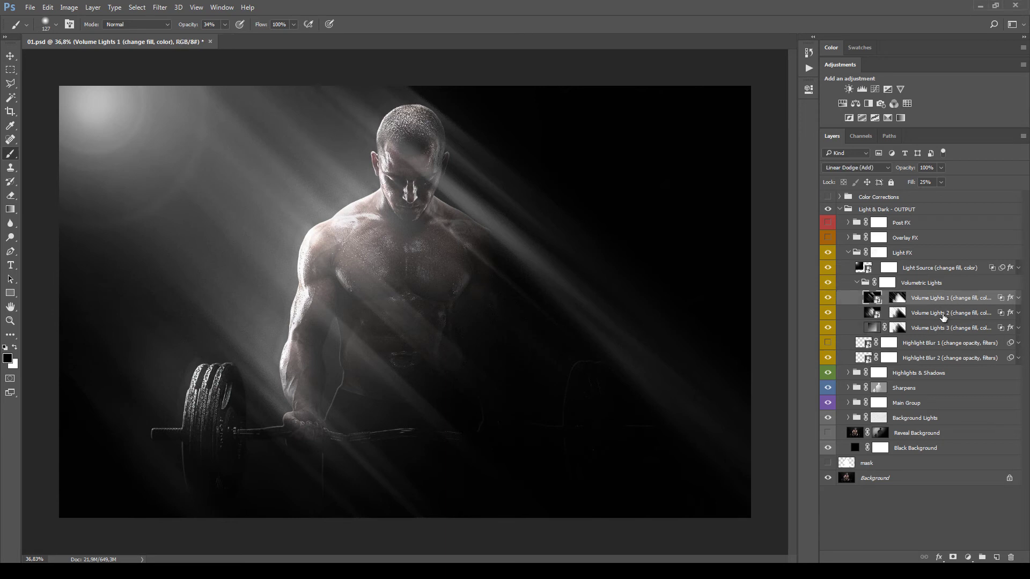
left_click(943, 317)
left_click(944, 303)
key("ctrl+t")
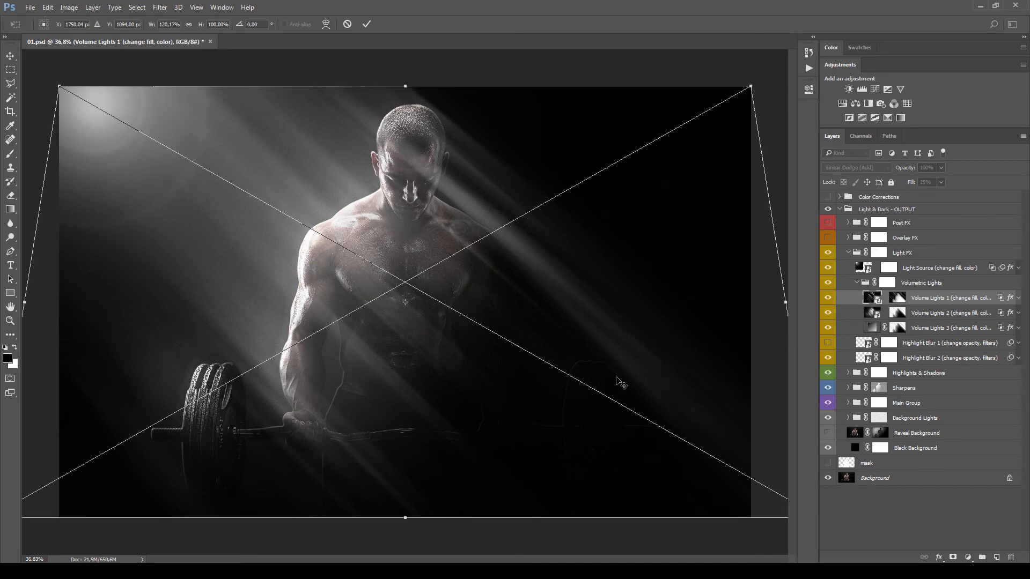
scroll(621, 379, "down", 2)
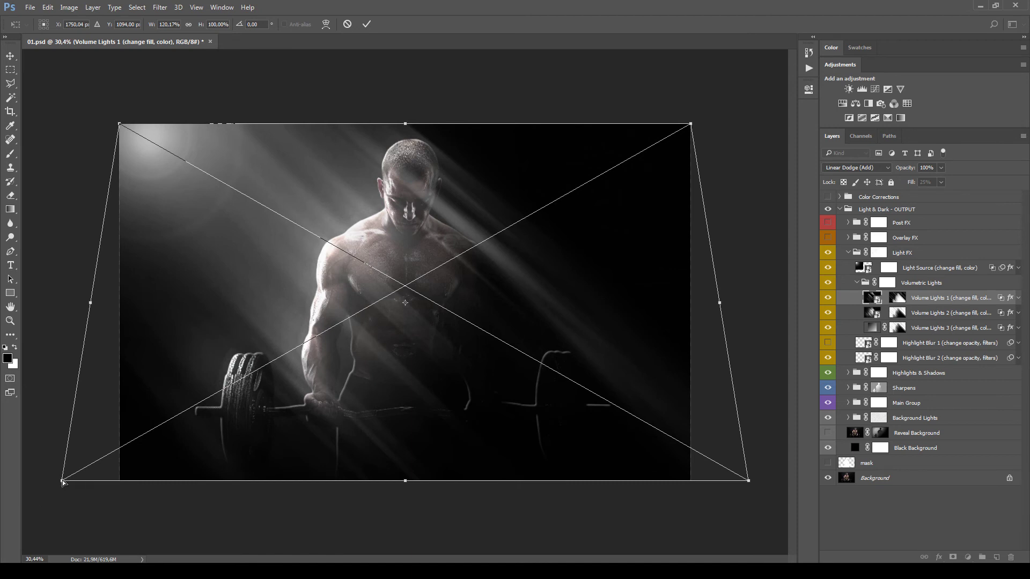
mouse_move(63, 483)
left_mouse_down()
mouse_move(119, 476)
mouse_move(23, 478)
mouse_move(70, 479)
mouse_move(47, 480)
left_mouse_up()
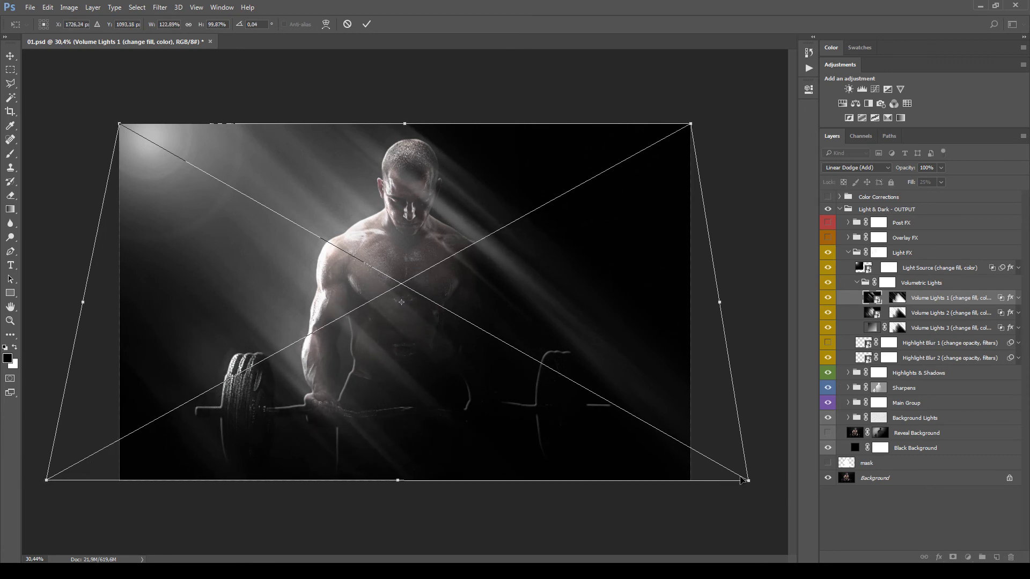
mouse_move(755, 483)
left_mouse_down()
mouse_move(772, 489)
mouse_move(720, 485)
mouse_move(758, 487)
left_mouse_up()
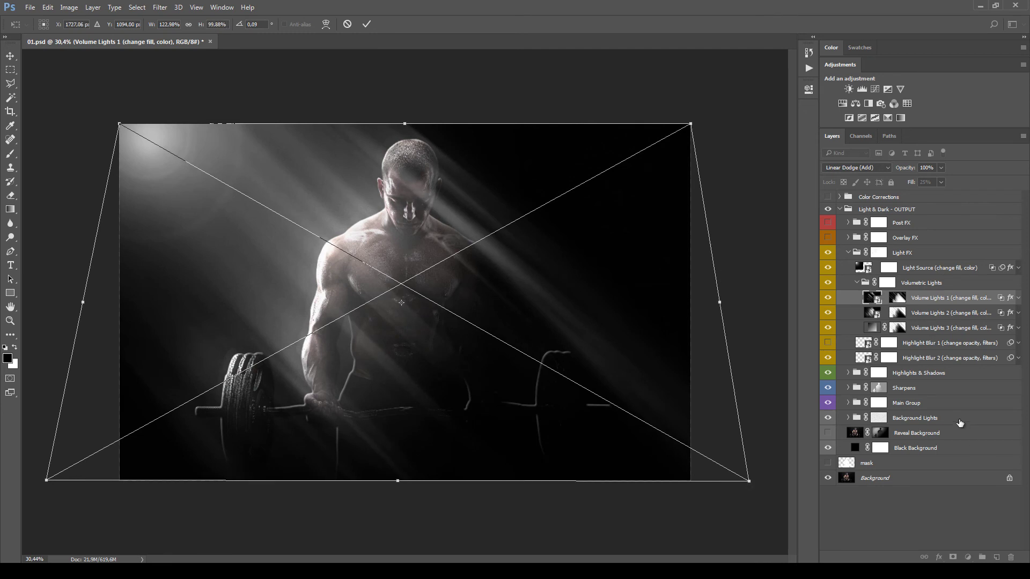
key("Return")
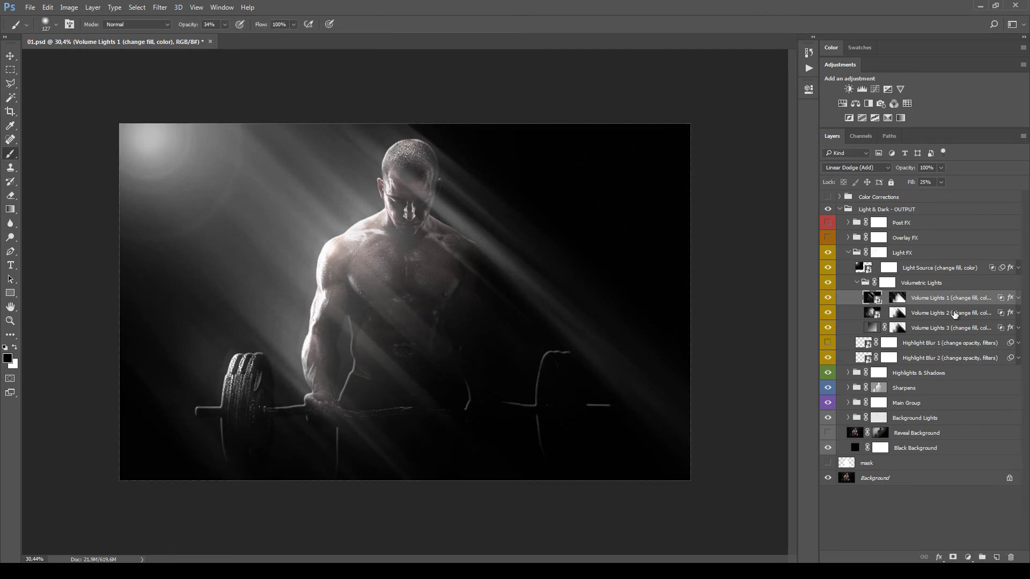
Free-transform the Volume Lights 2 layer, pulling its lower-right corner outward and skewing its bottom edge slightly to the right.
left_click(953, 314)
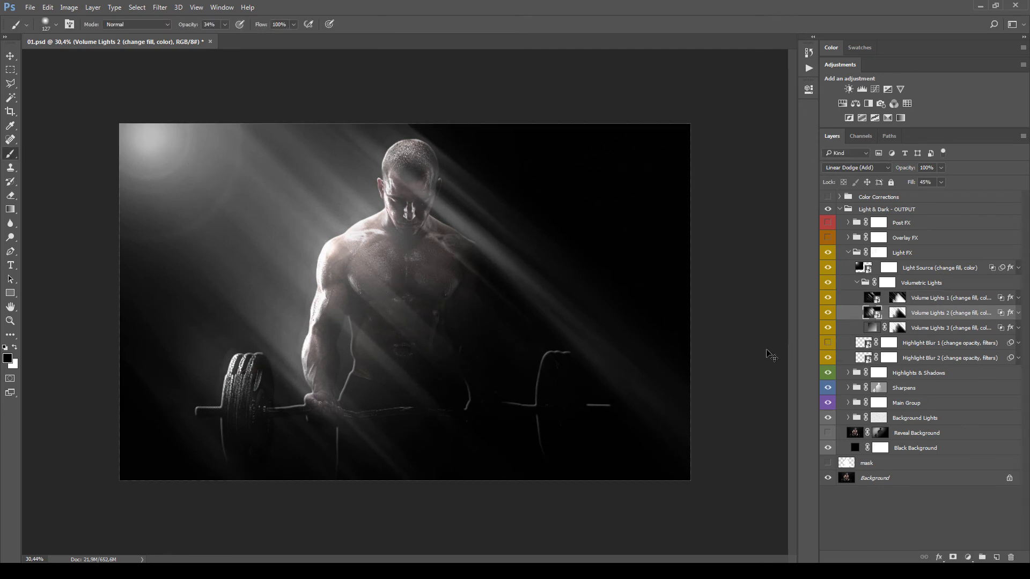
key("ctrl+t")
left_click_drag(763, 482, 770, 481)
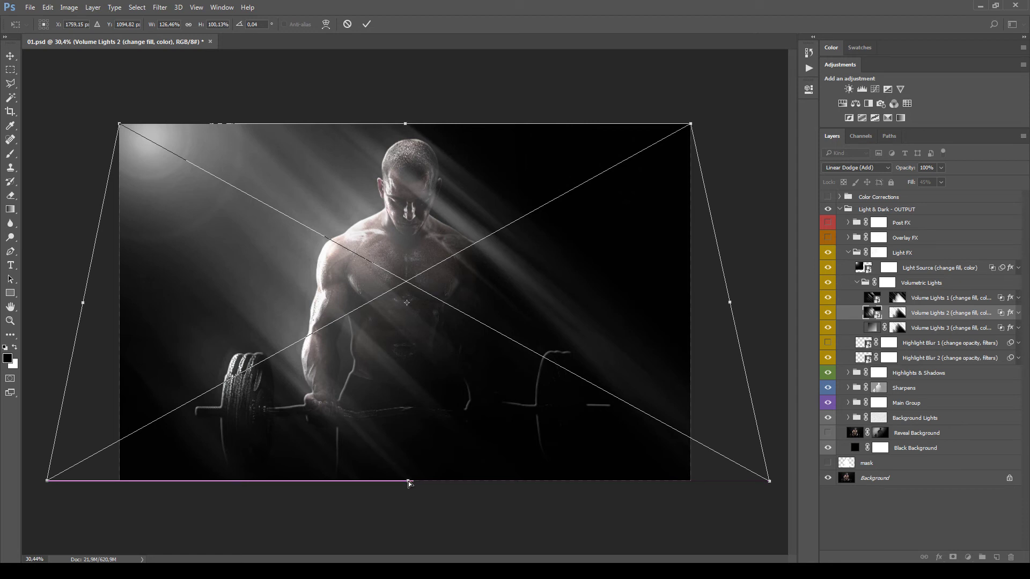
mouse_move(409, 482)
left_mouse_down()
mouse_move(471, 490)
mouse_move(416, 487)
mouse_move(450, 485)
mouse_move(429, 485)
left_mouse_up()
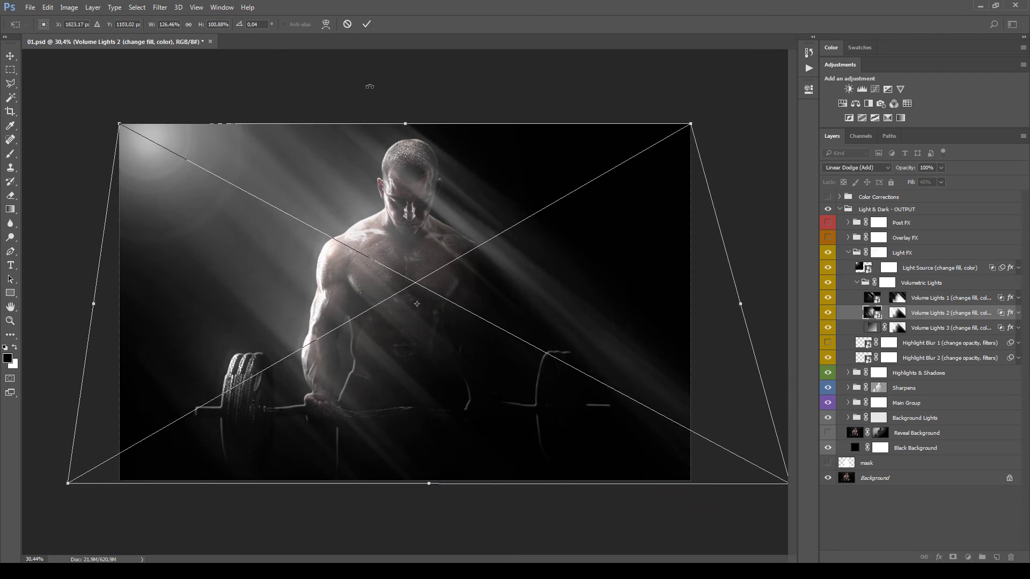
key("Return")
key("b")
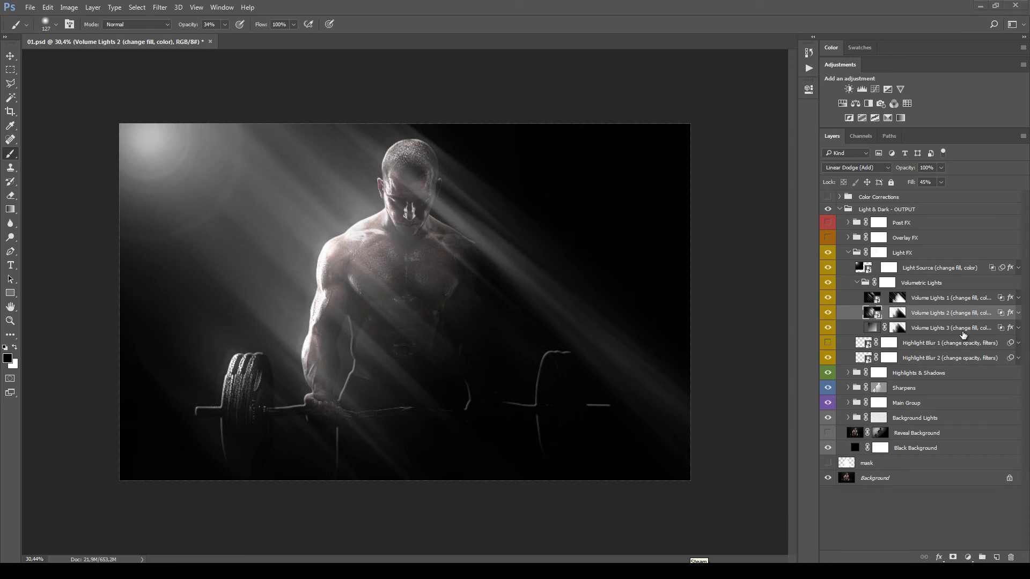
Expand the layer effects of all three Volume Lights layers to list their Color Overlays.
left_click(995, 328)
left_click(1019, 328)
left_click(1019, 313)
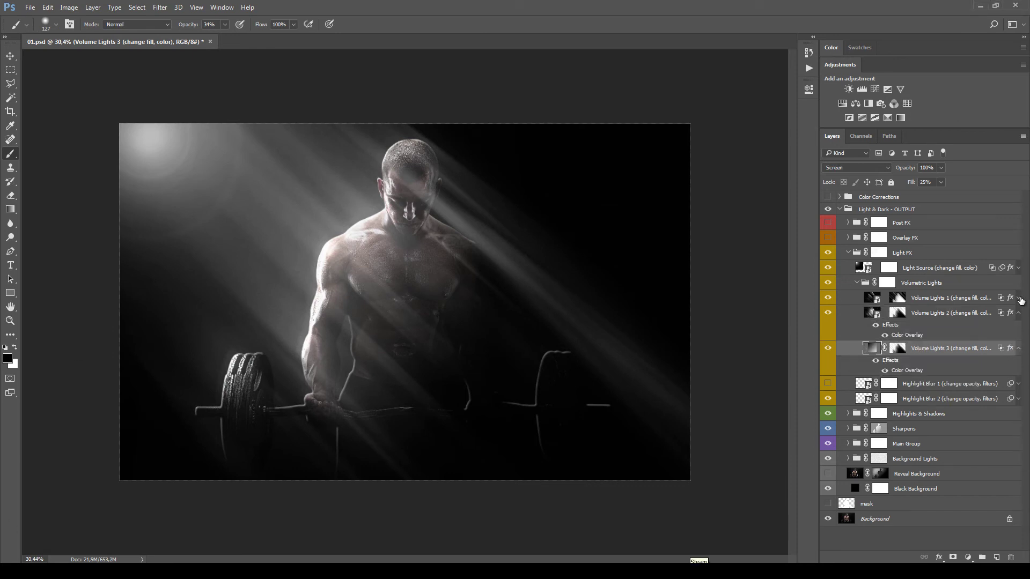
left_click(1018, 298)
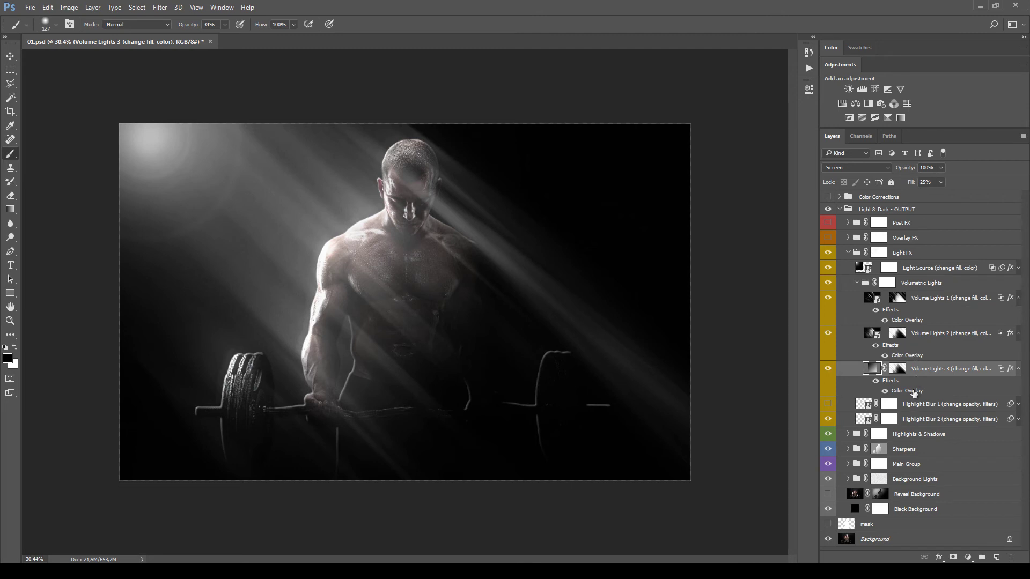
Try tinting the Volume Lights 3 layer with a light orange Color Overlay in Multiply mode.
double_click(907, 390)
left_click_drag(758, 99, 700, 302)
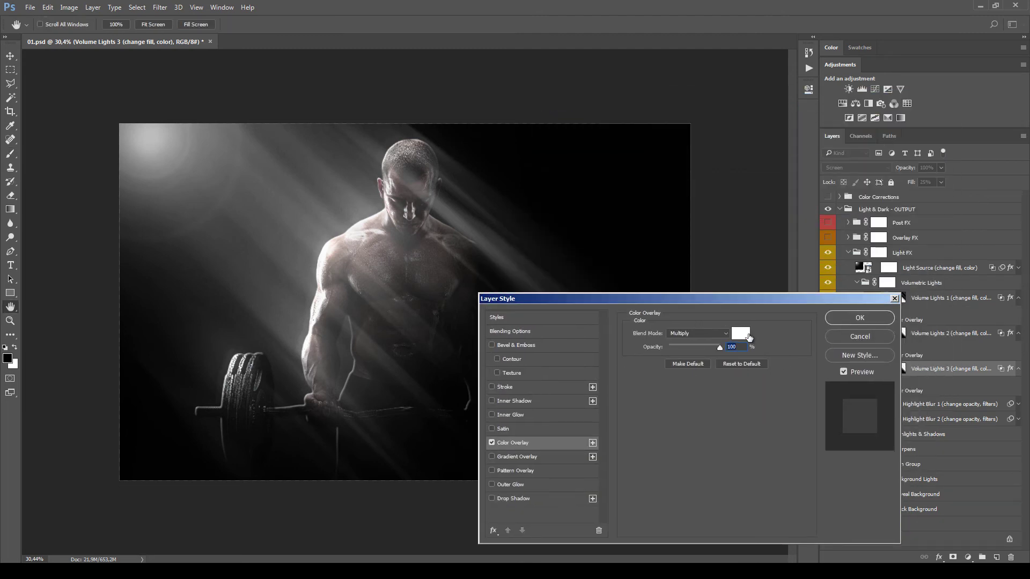
left_click(741, 334)
left_click_drag(524, 126, 595, 237)
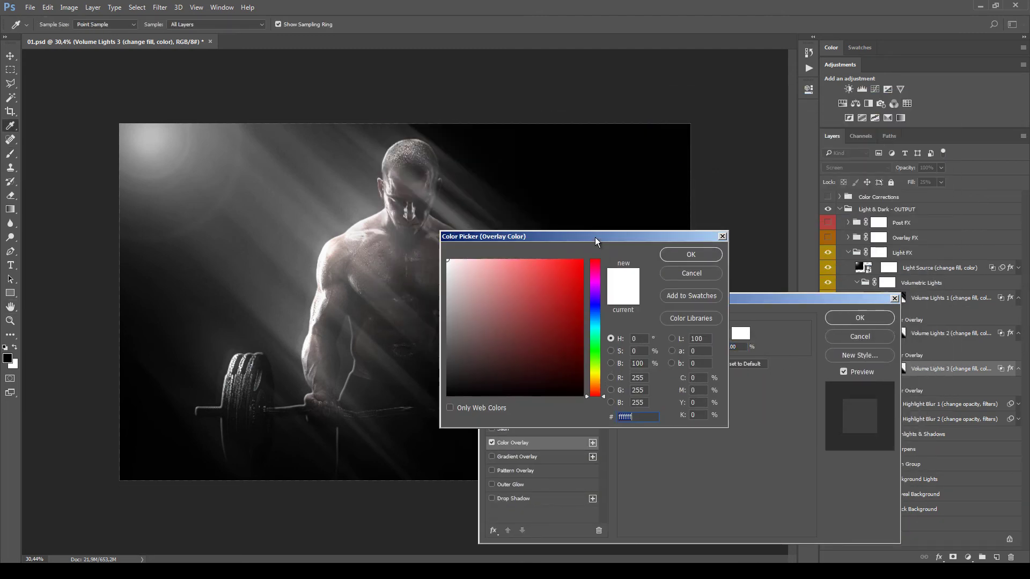
left_click(594, 385)
left_click_drag(539, 353, 500, 260)
left_click(691, 255)
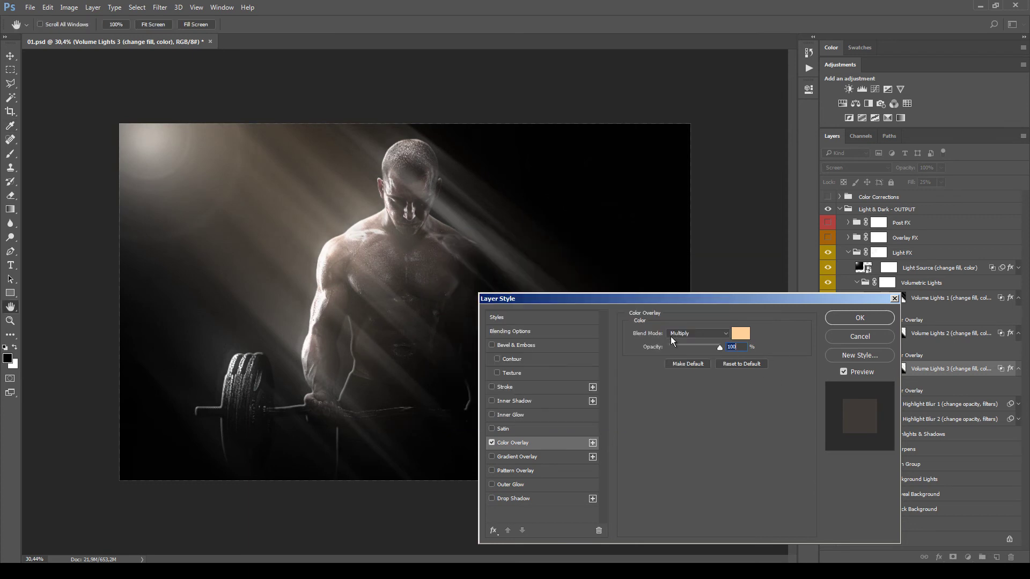
left_click(860, 336)
Inspect the Color Overlay settings of the Volume Lights 2 and Volume Lights 1 layers.
double_click(913, 356)
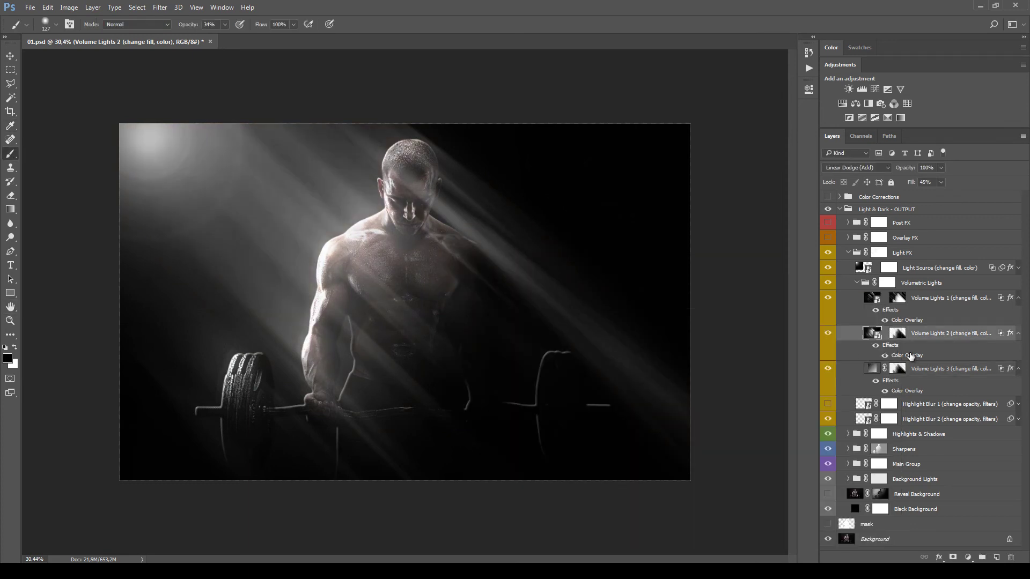
left_click(875, 338)
double_click(913, 320)
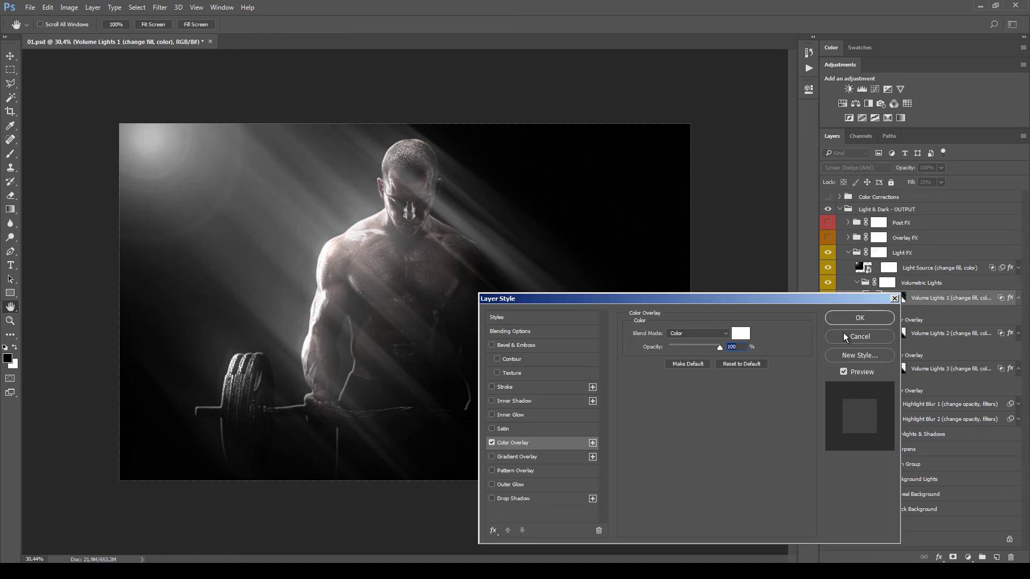
left_click(844, 336)
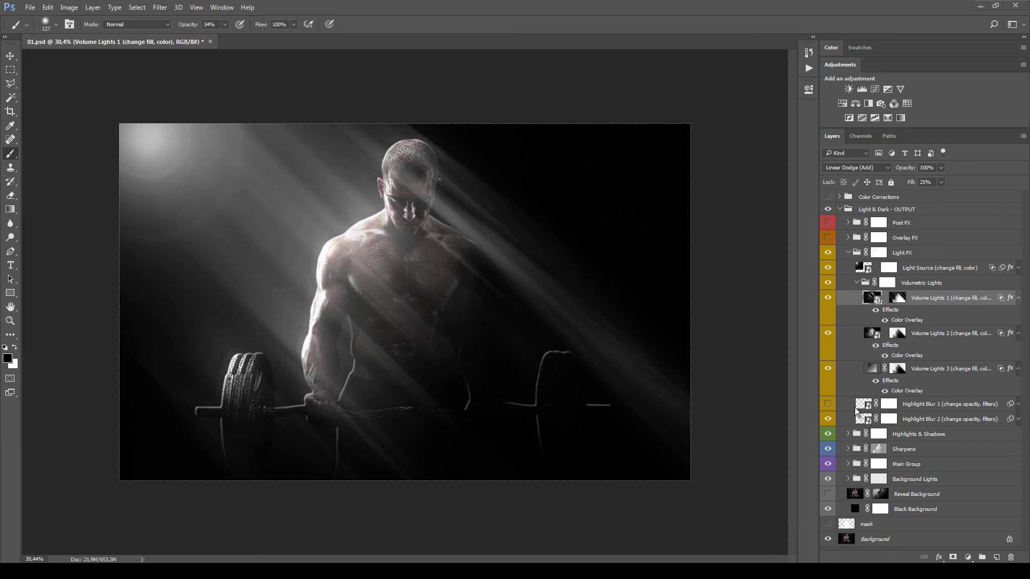
Try gradient scales of 100% and 40% in the gradient fill of the Volume Lights 3 layer.
left_click(941, 369)
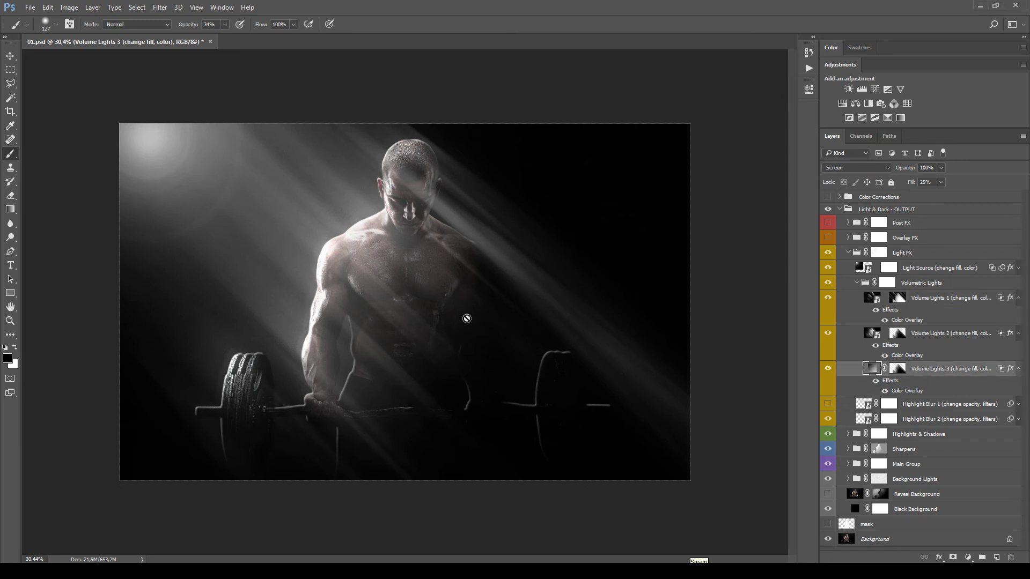
double_click(871, 368)
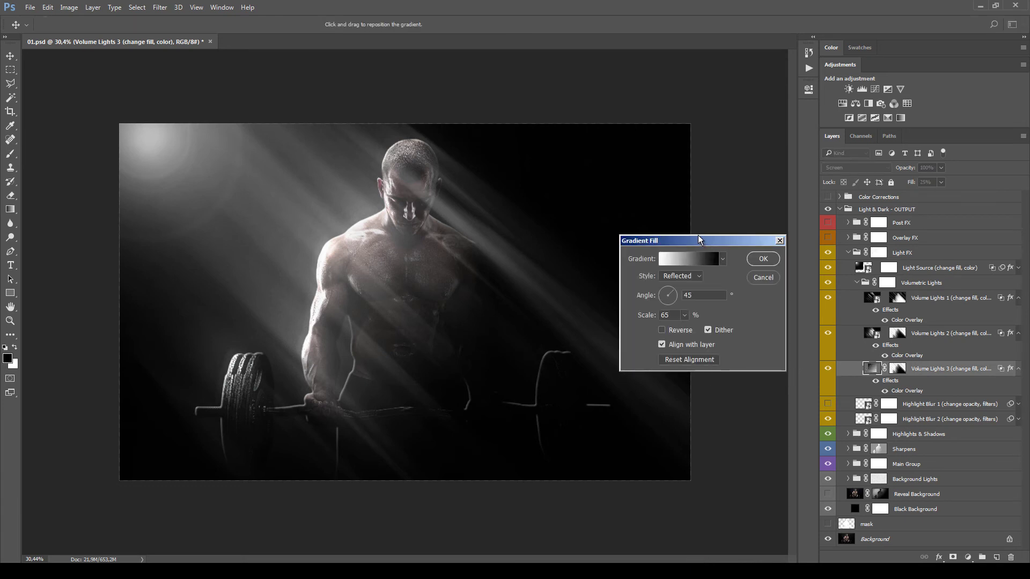
left_click_drag(682, 245, 687, 245)
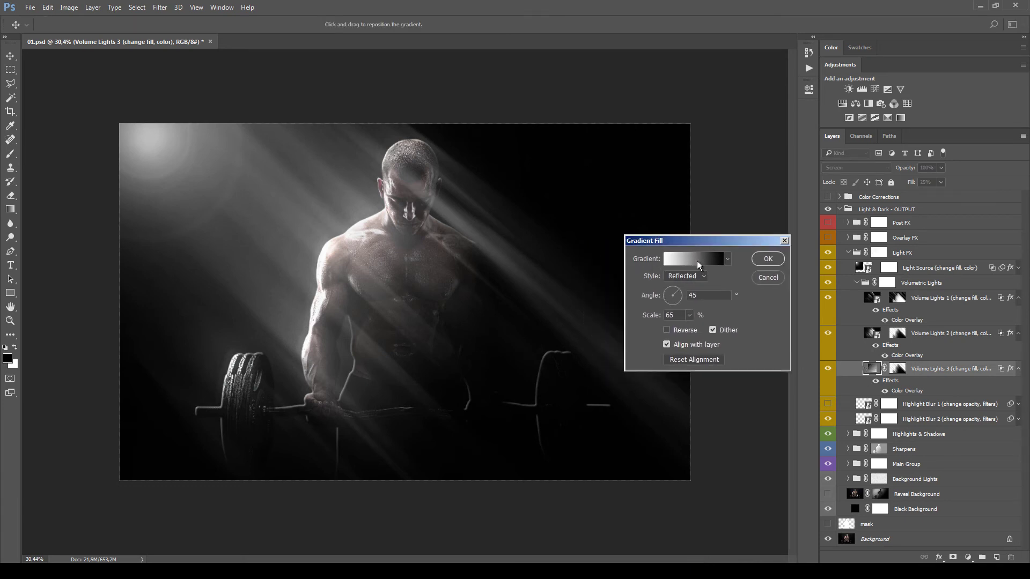
double_click(677, 316)
type("100")
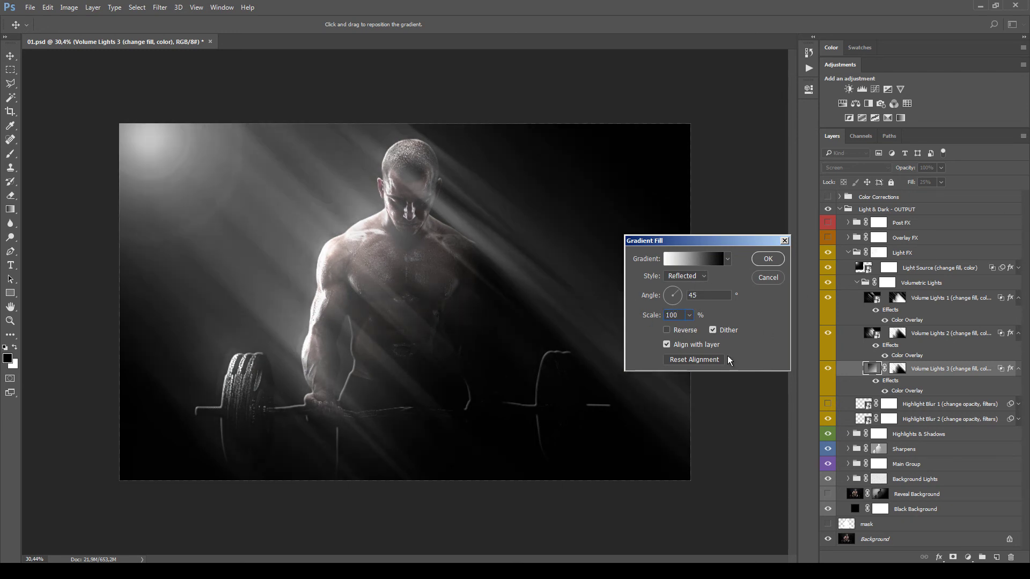
left_click_drag(696, 240, 771, 232)
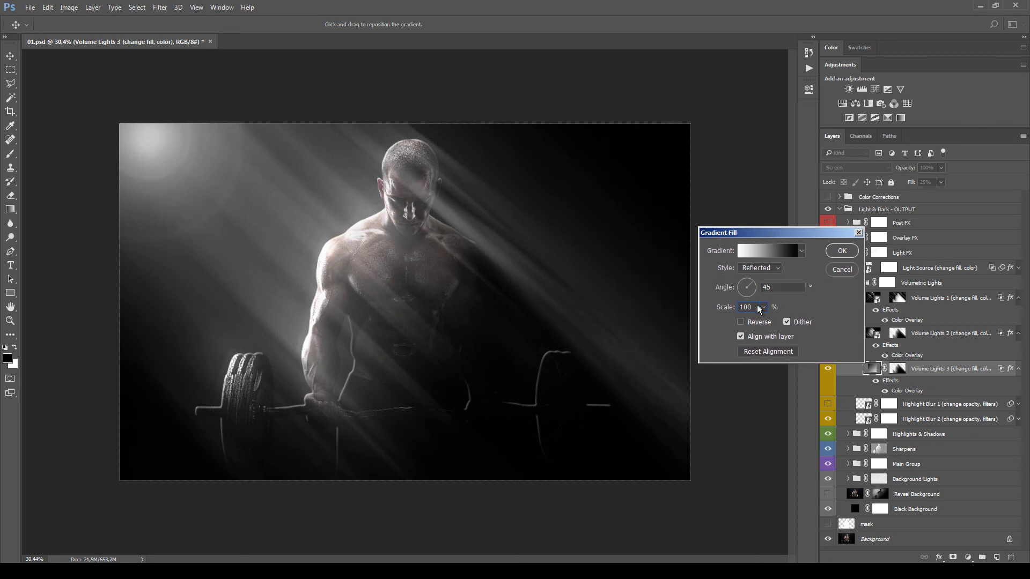
type("40")
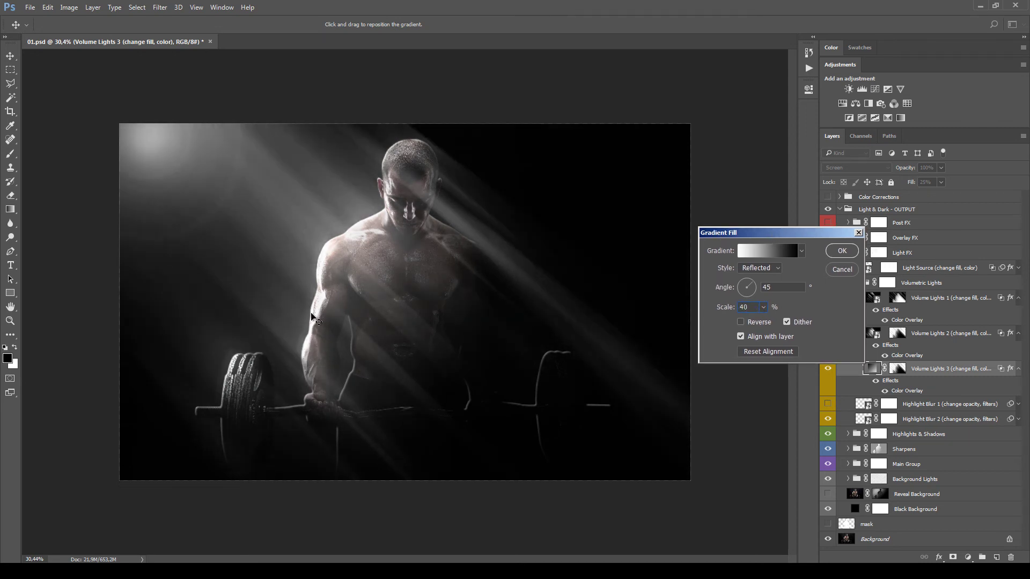
left_click(854, 269)
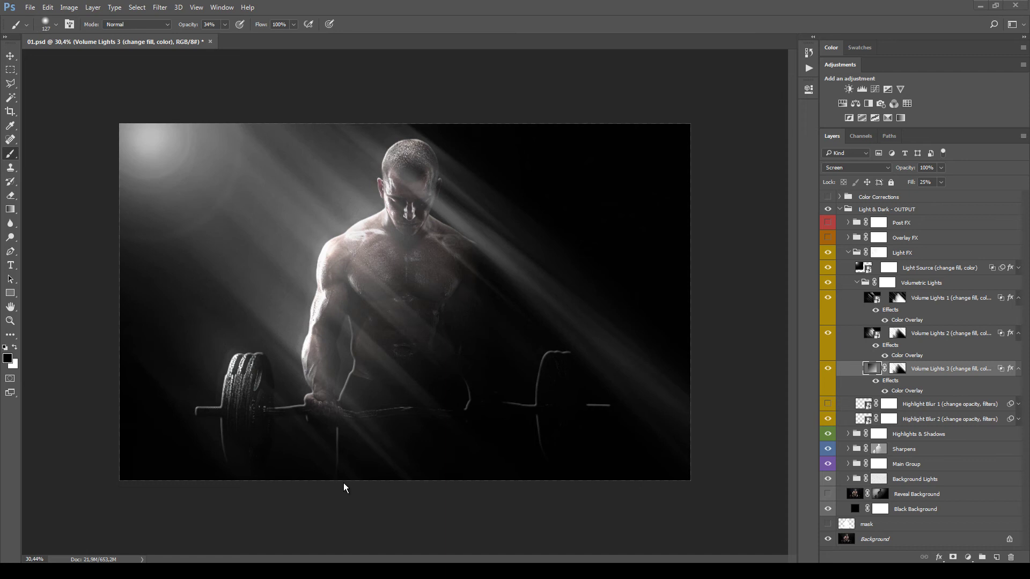
Duplicate the Volume Lights 2 layer without its layer mask and move the copy's rays up and to the left.
key("alt+bracketright")
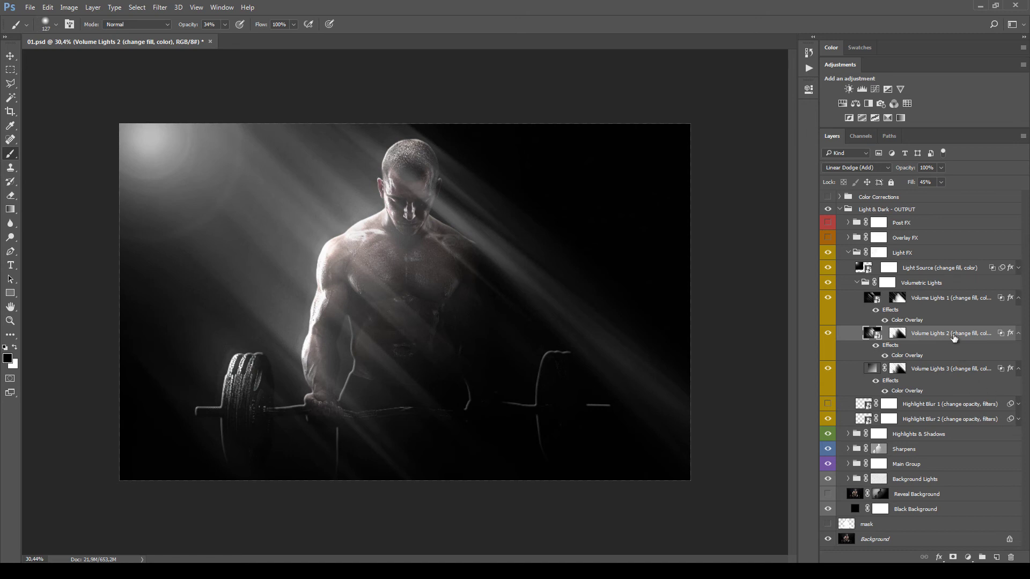
key("ctrl+j")
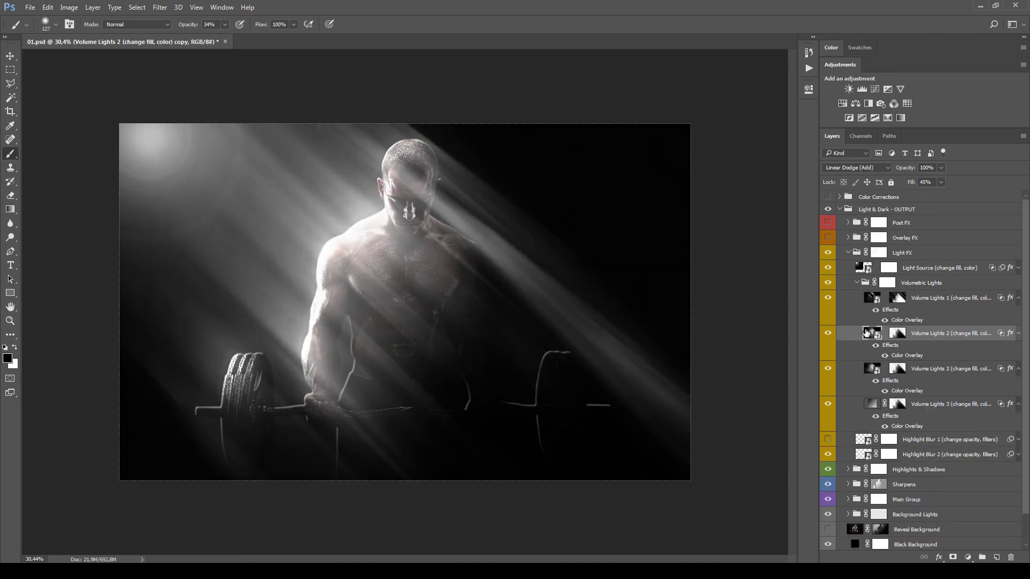
right_click(895, 336)
left_click(938, 357)
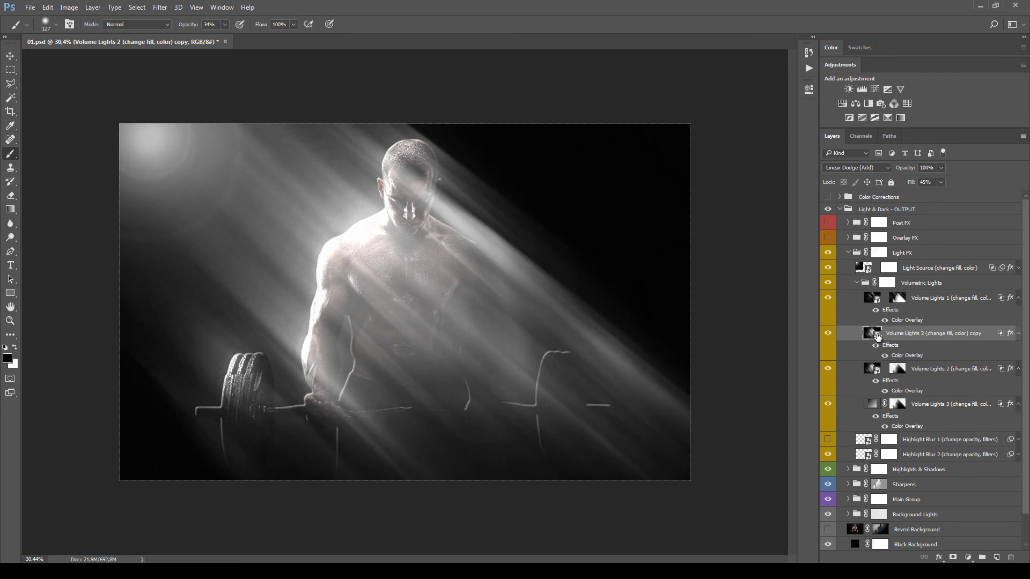
key("v")
mouse_move(386, 311)
left_mouse_down()
mouse_move(276, 261)
mouse_move(251, 268)
mouse_move(285, 277)
mouse_move(267, 268)
mouse_move(277, 270)
left_mouse_up()
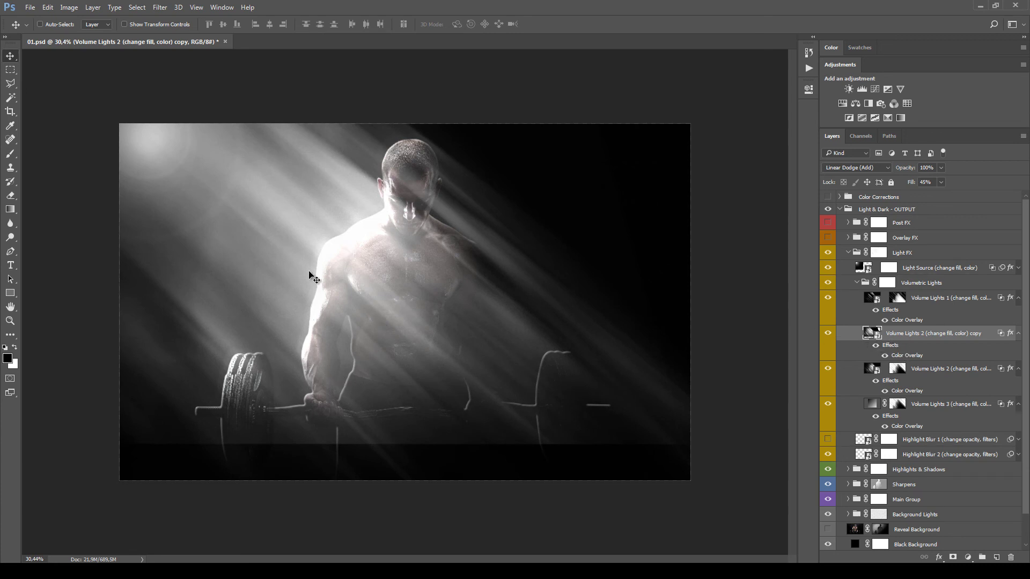
Set the Volume Lights 2 copy to Color Dodge with a 34% fill and compare the image with and without it.
left_click(857, 167)
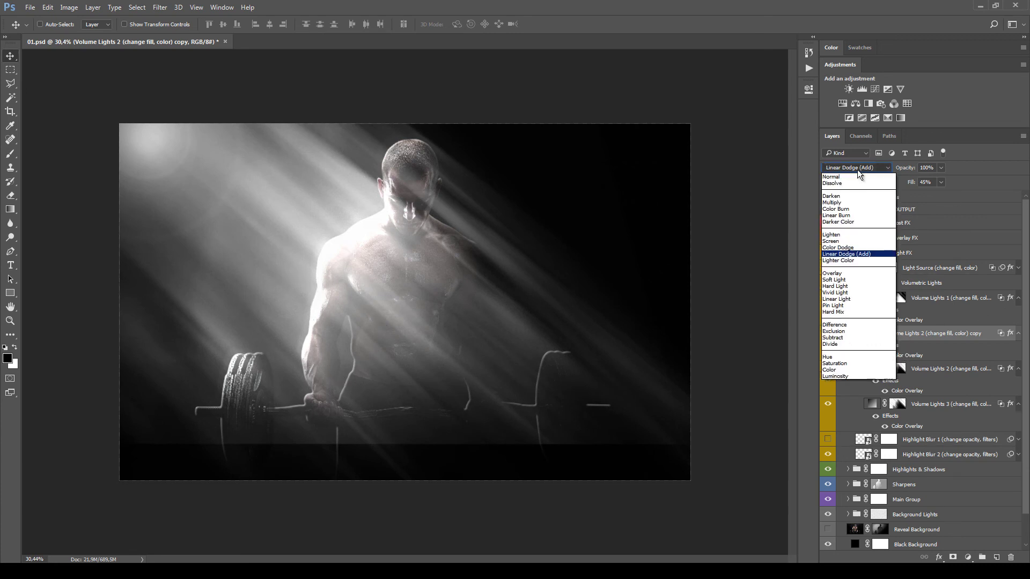
left_click(858, 251)
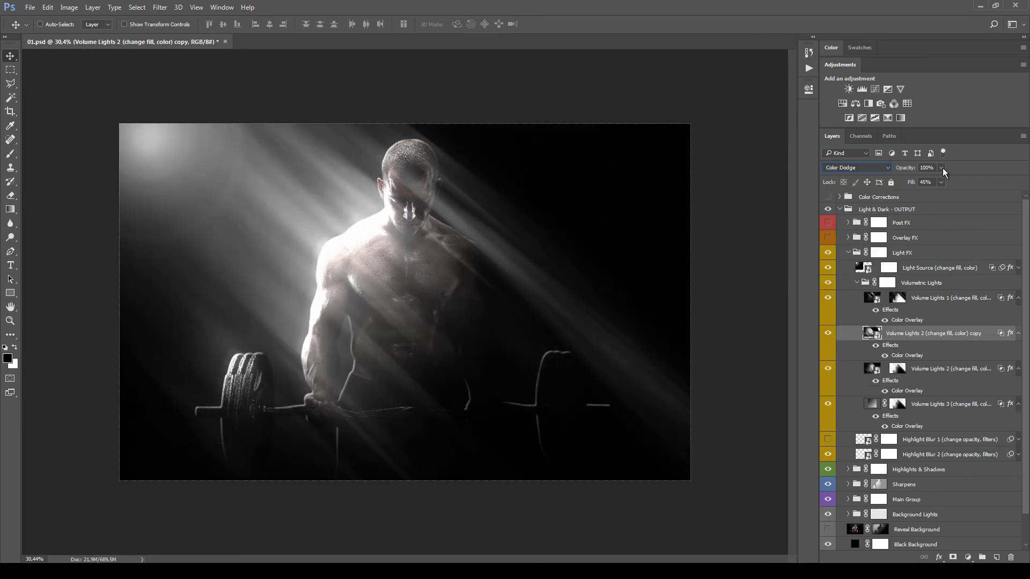
left_click(941, 182)
mouse_move(941, 194)
left_mouse_down()
mouse_move(923, 198)
mouse_move(937, 207)
left_mouse_up()
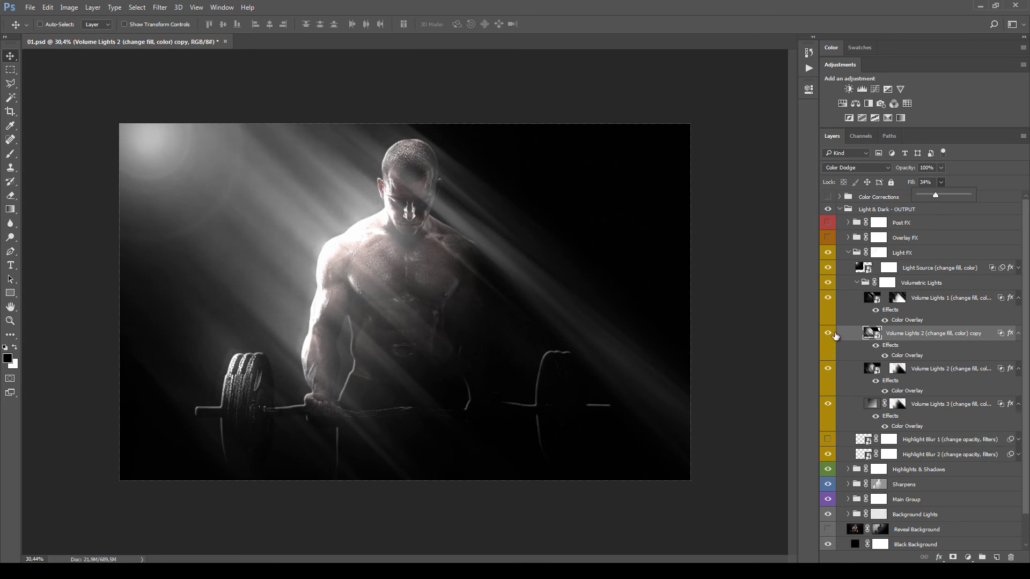
left_click(828, 333)
left_click(828, 333)
Add a black layer mask to the Volume Lights 2 copy to conceal its rays.
left_click(954, 558, "alt")
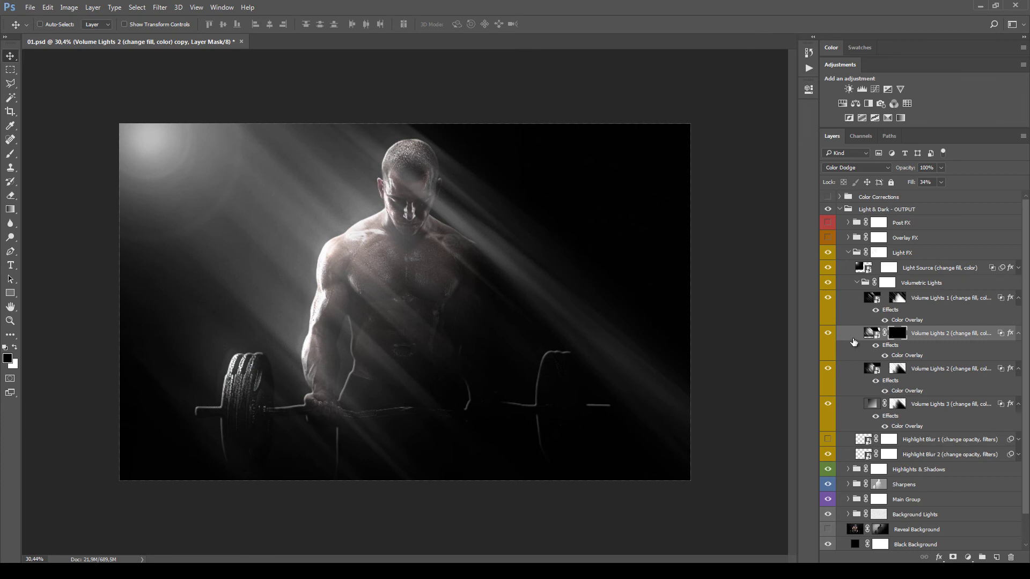
left_click(826, 335)
left_click(826, 335)
Paint white on the copy's mask with a 417 px brush at 31% opacity to reveal rays around the shoulder and beside the head.
left_click(10, 154)
left_click(15, 347)
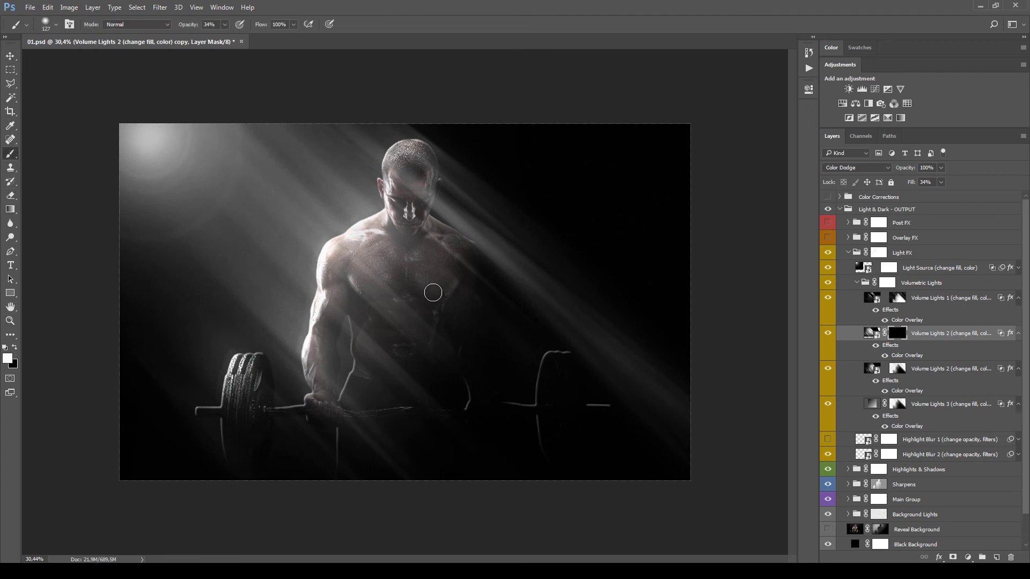
right_click(433, 292)
left_click_drag(528, 318, 549, 318)
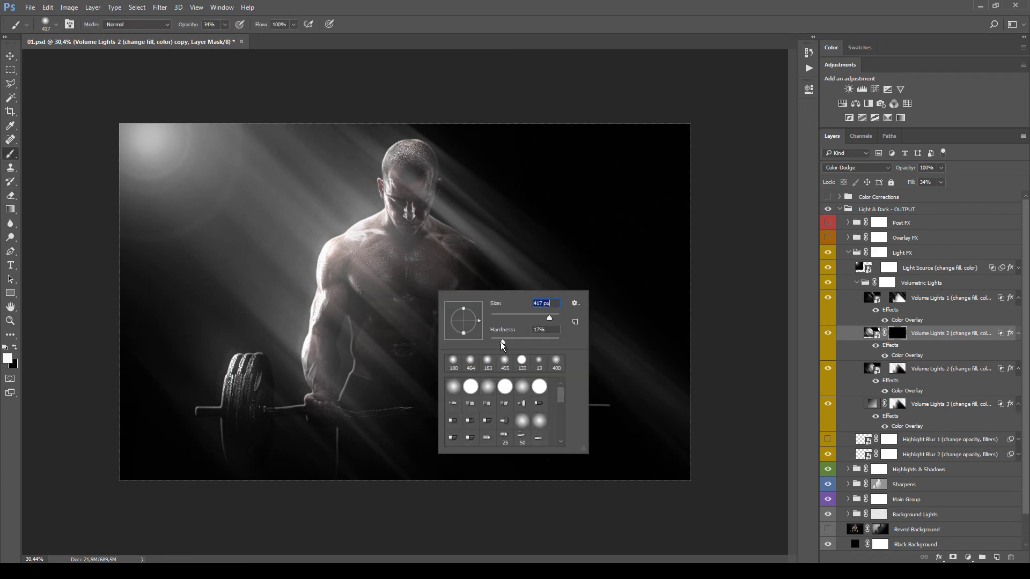
left_click(225, 25)
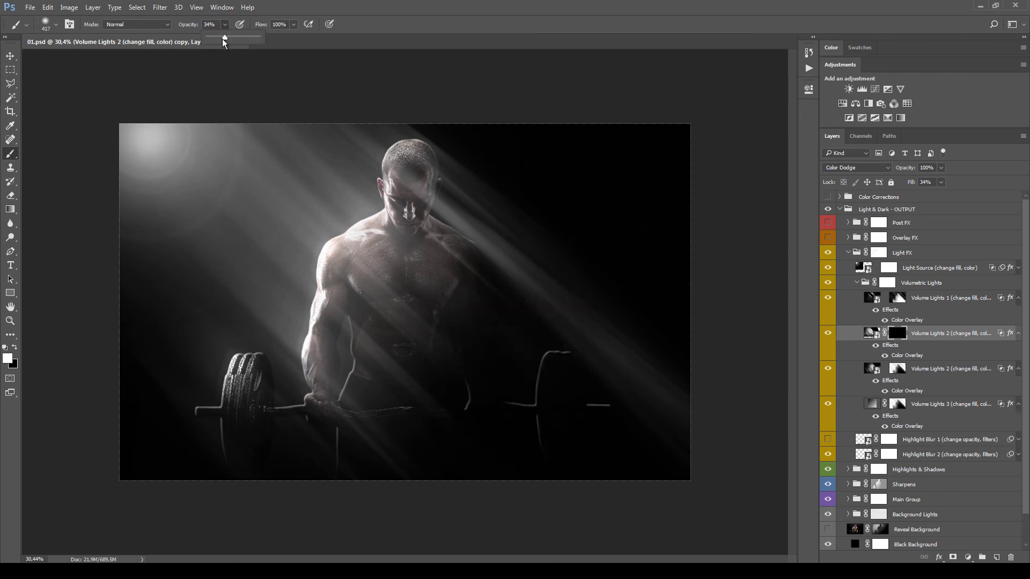
left_click_drag(224, 38, 222, 37)
left_click_drag(317, 279, 365, 209)
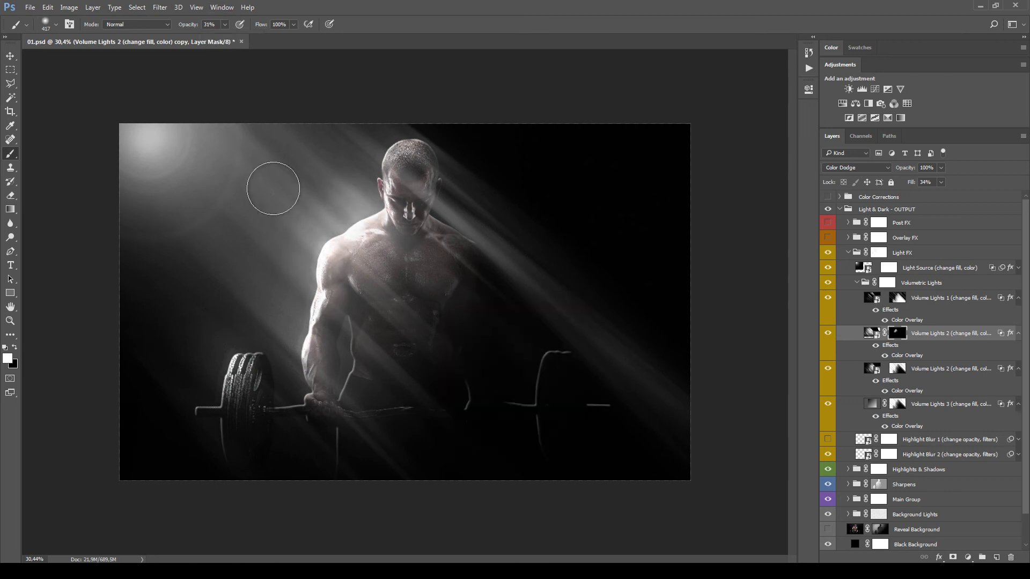
mouse_move(273, 188)
left_mouse_down()
mouse_move(312, 161)
mouse_move(297, 283)
mouse_move(286, 265)
mouse_move(301, 166)
mouse_move(356, 162)
mouse_move(262, 228)
mouse_move(359, 222)
left_mouse_up()
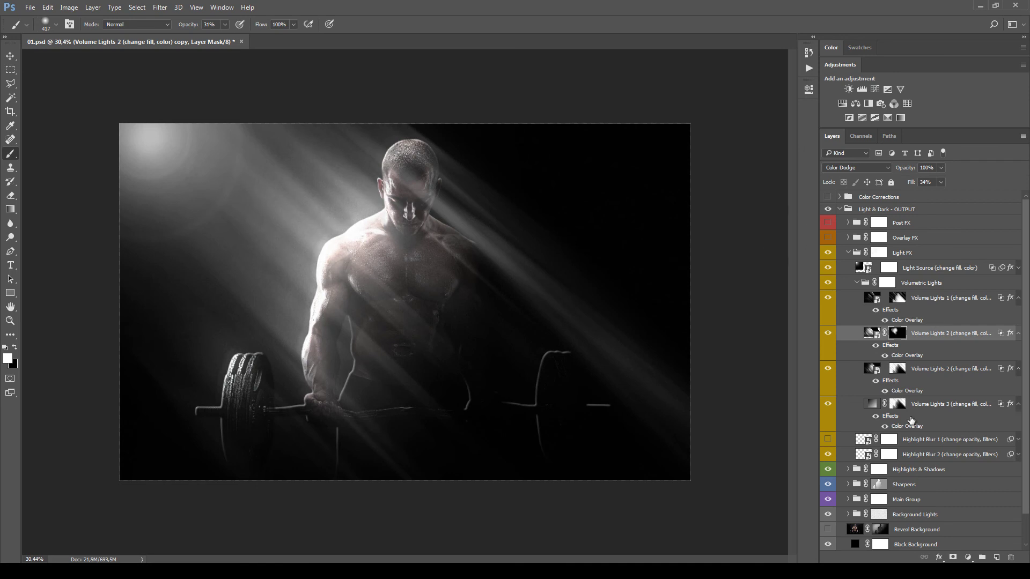
Set the Volume Lights 2 copy's fill to 48%, compare the image with and without the layer, and hide it.
left_click(942, 182)
mouse_move(939, 195)
left_mouse_down()
mouse_move(959, 197)
mouse_move(949, 197)
left_mouse_up()
left_click(829, 333)
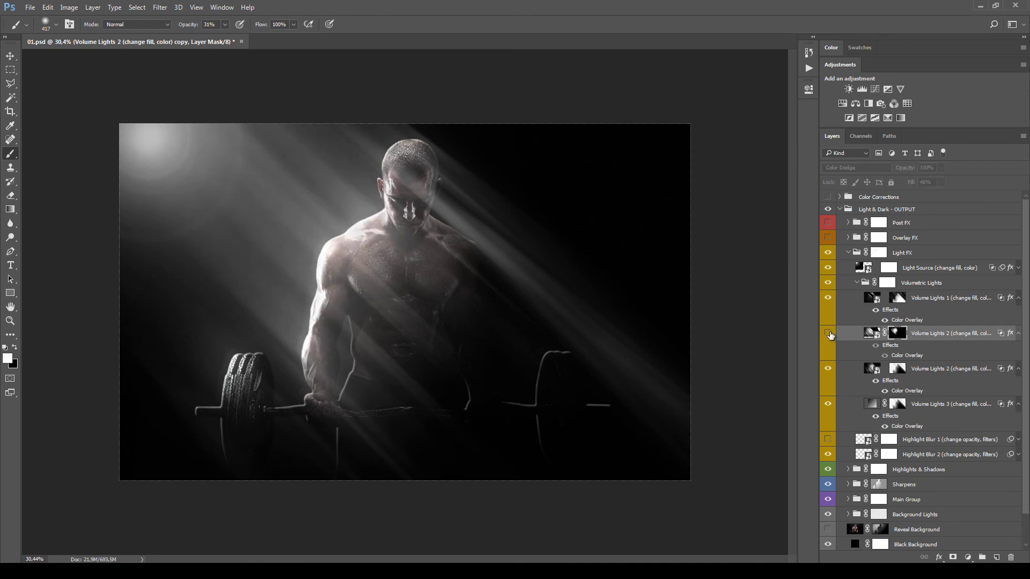
left_click(829, 333)
left_click(829, 333)
left_click(829, 333)
left_click(829, 334)
left_click(829, 333)
left_click(829, 333)
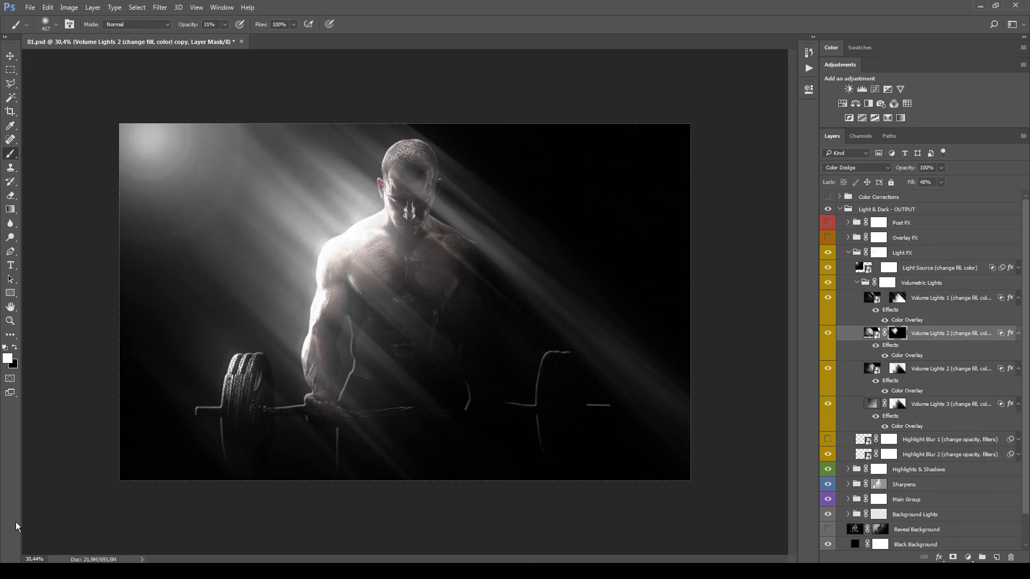
Collapse the Volumetric Lights group and compare the image with and without the Light Source layer.
left_click(868, 284)
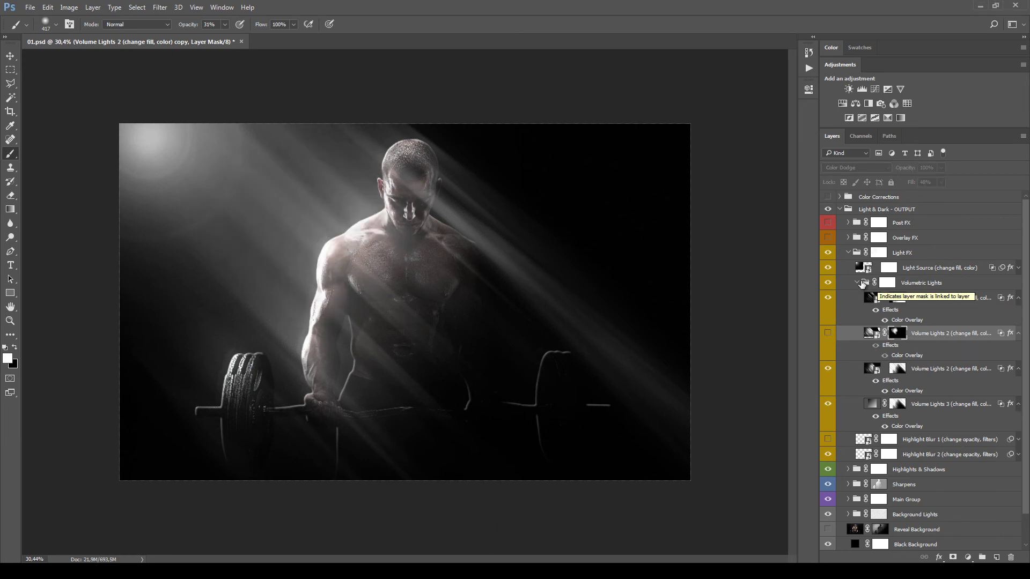
left_click(857, 282)
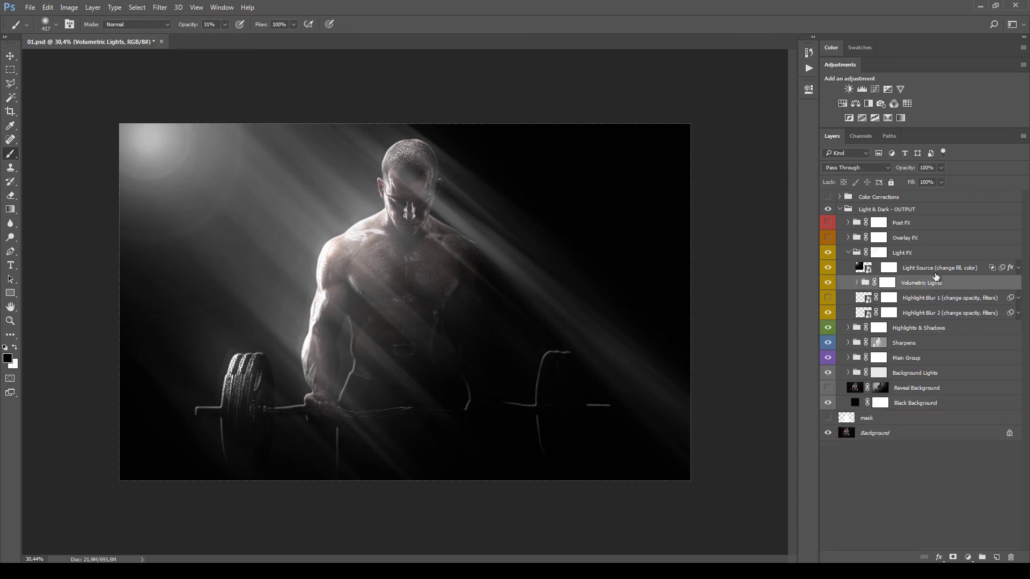
left_click(936, 272)
left_click(827, 271)
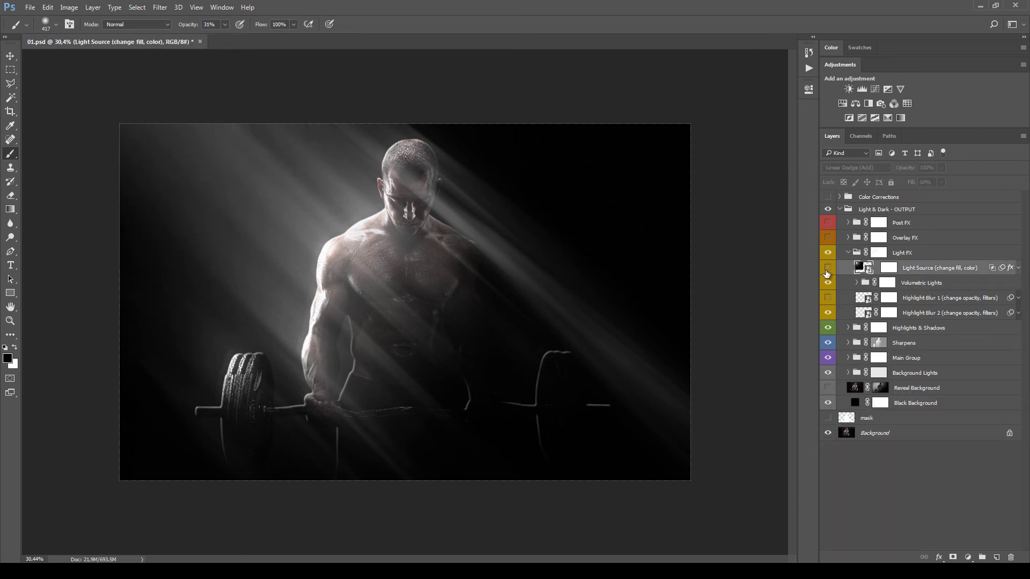
left_click(827, 271)
left_click(827, 271)
left_click(827, 270)
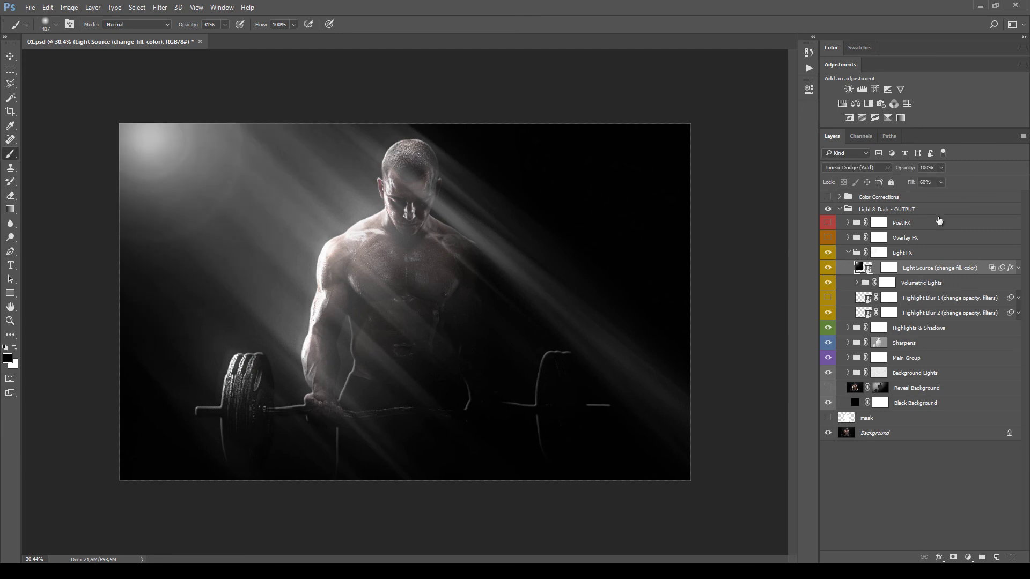
Set the Light Source layer's fill to 75%, keeping its Linear Dodge (Add) blend mode.
mouse_move(926, 192)
left_mouse_down()
mouse_move(948, 194)
mouse_move(938, 192)
left_mouse_up()
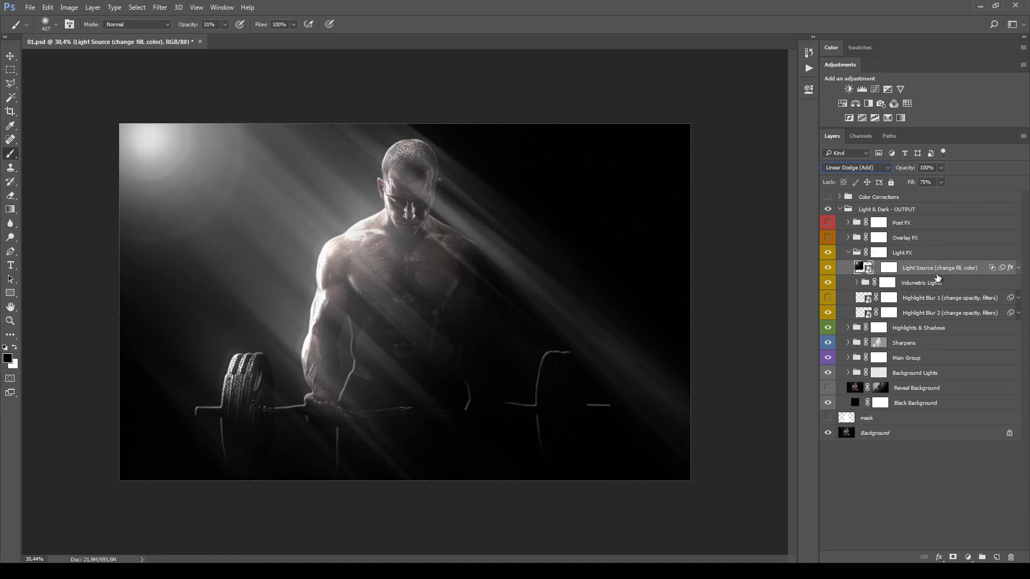
left_click(864, 169)
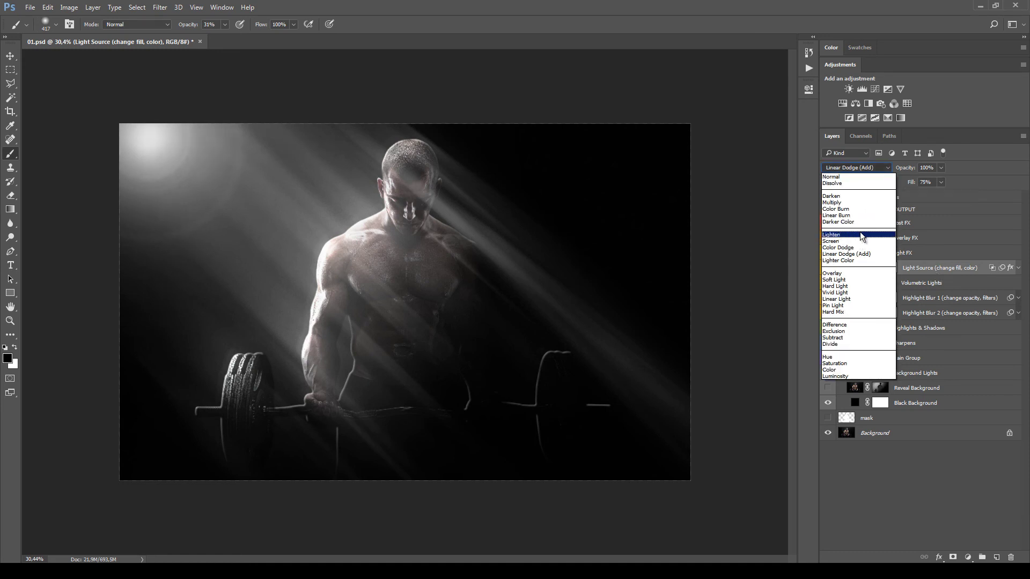
left_click(906, 283)
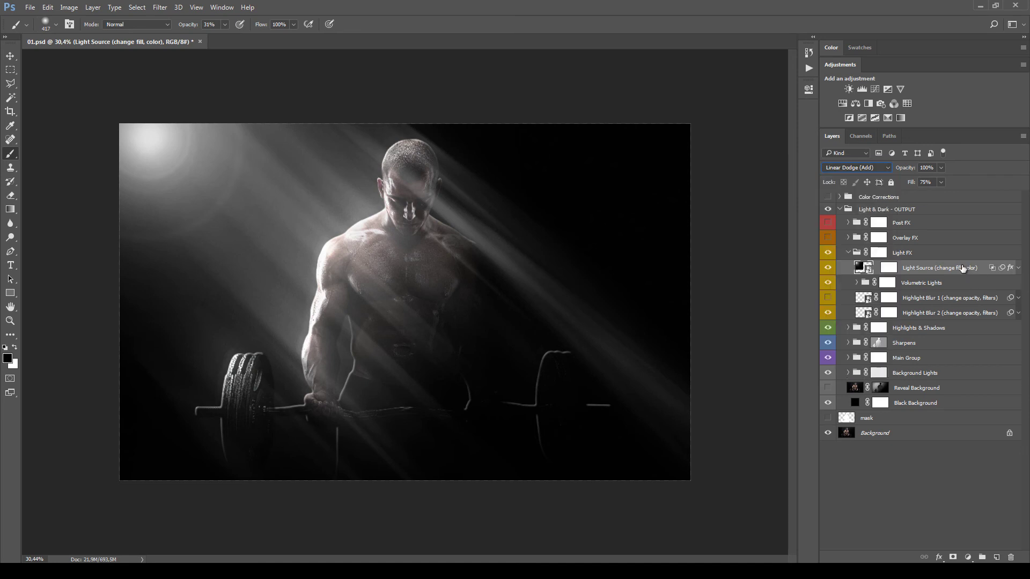
Move the Light Source glow up to the image's upper-left corner and scale it proportionally to 334%.
left_click(11, 56)
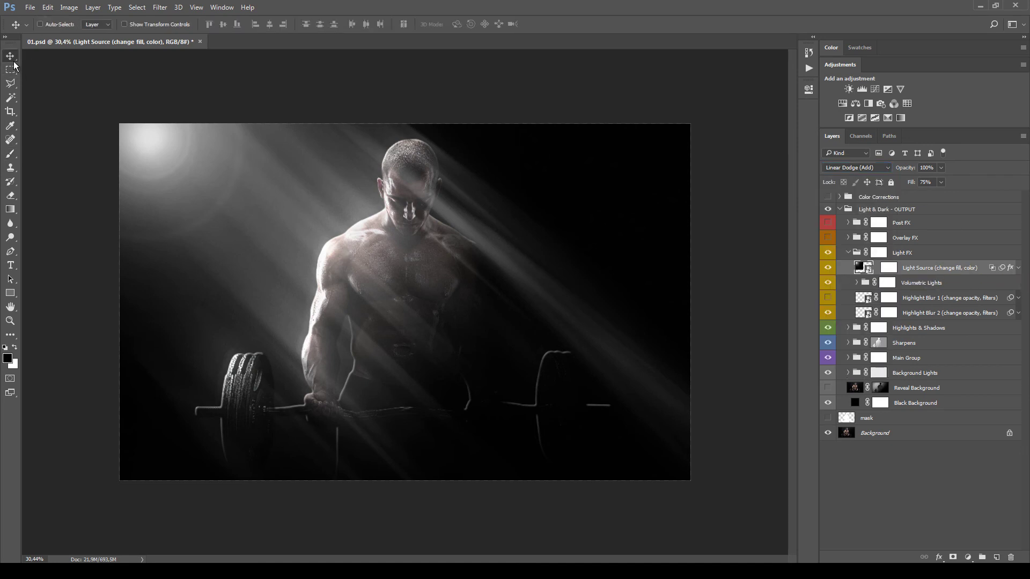
left_click(889, 268)
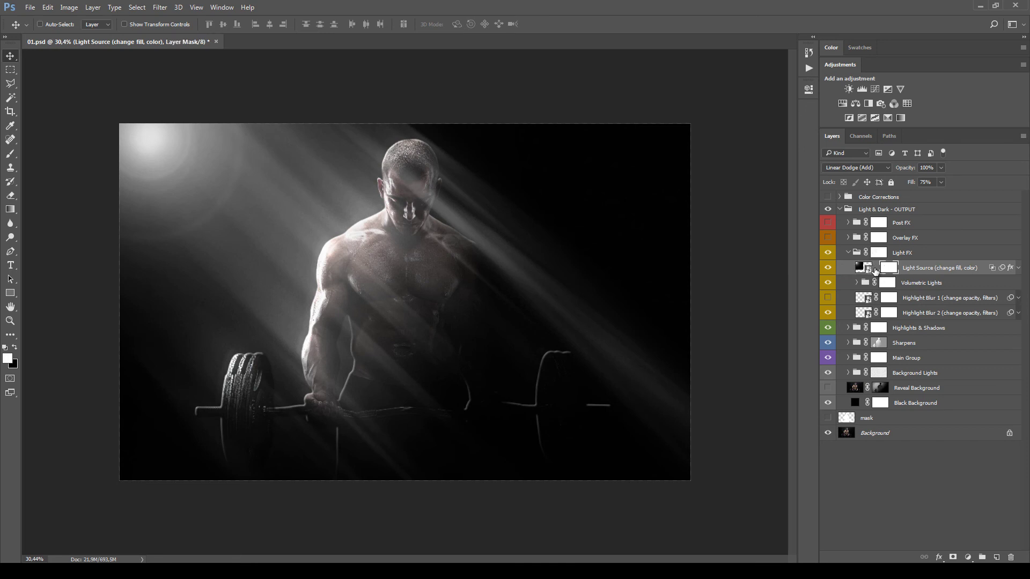
left_click(863, 268)
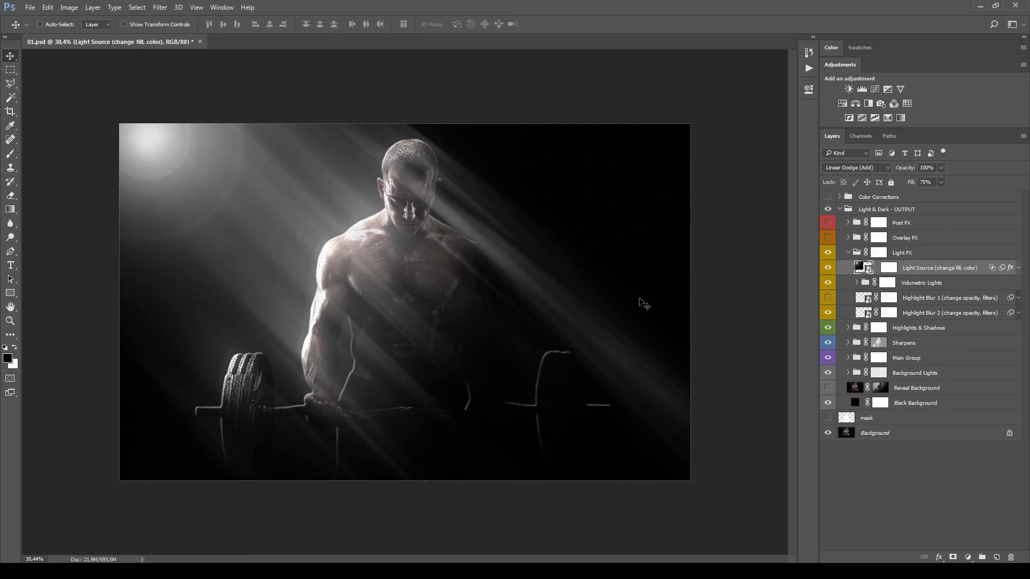
key("ctrl+t")
key("ctrl+minus")
mouse_move(214, 167)
left_mouse_down()
mouse_move(240, 150)
mouse_move(252, 241)
mouse_move(231, 131)
mouse_move(226, 208)
mouse_move(276, 188)
mouse_move(284, 201)
mouse_move(215, 159)
left_mouse_up()
left_click_drag(383, 341, 483, 446)
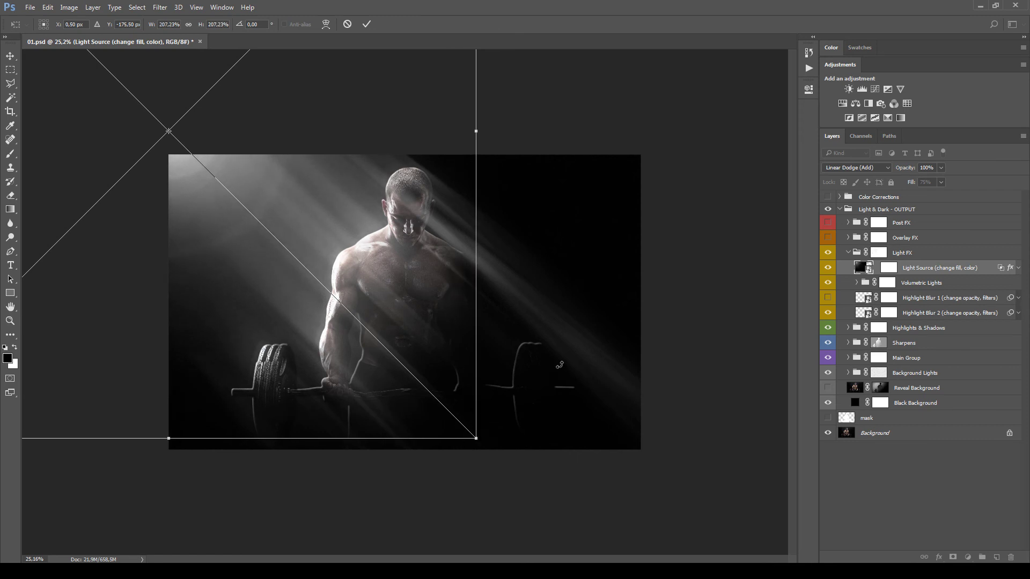
key("ctrl+minus")
left_click_drag(466, 414, 534, 517)
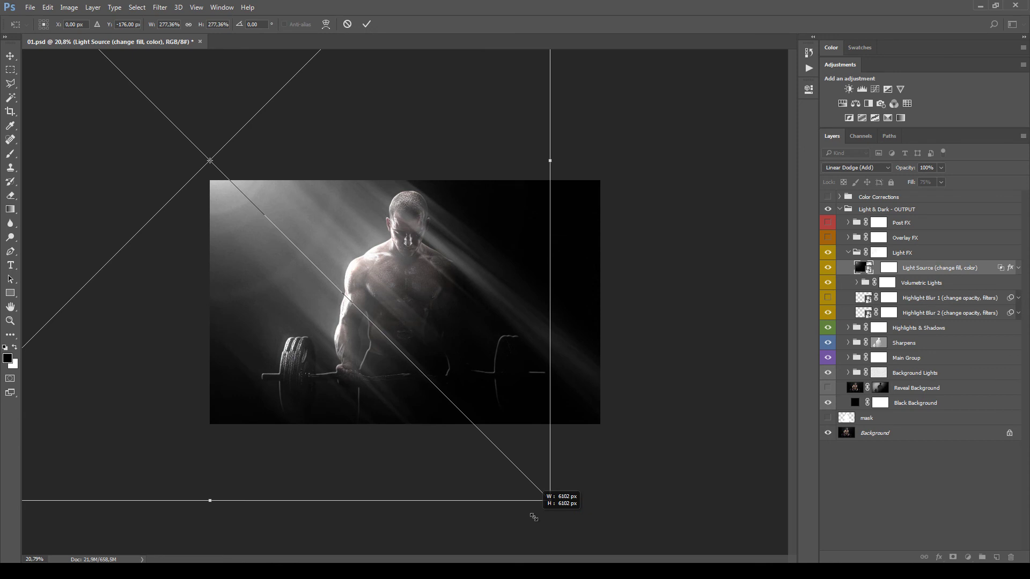
left_click_drag(533, 518, 618, 558)
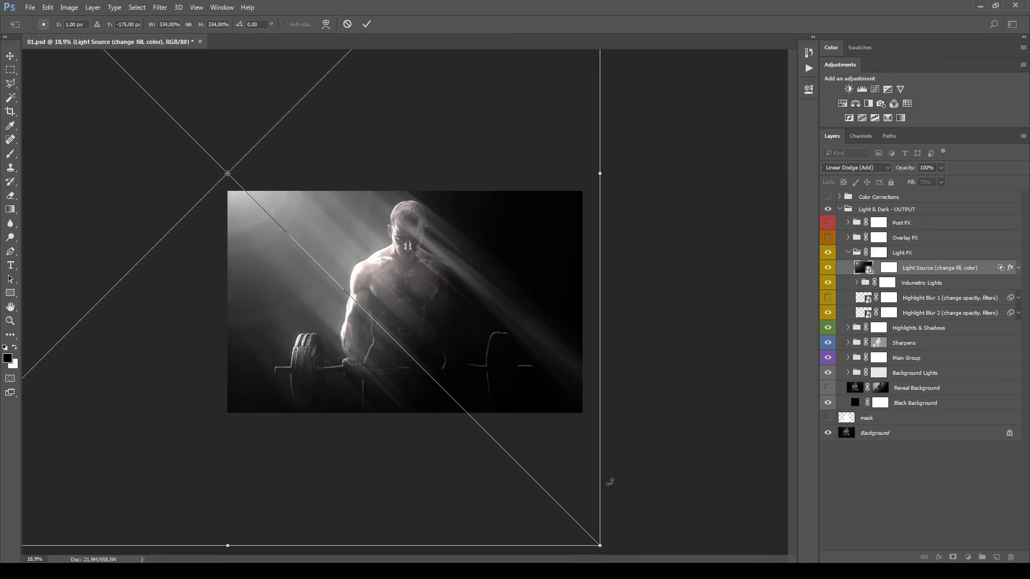
key("Return")
key("ctrl+plus")
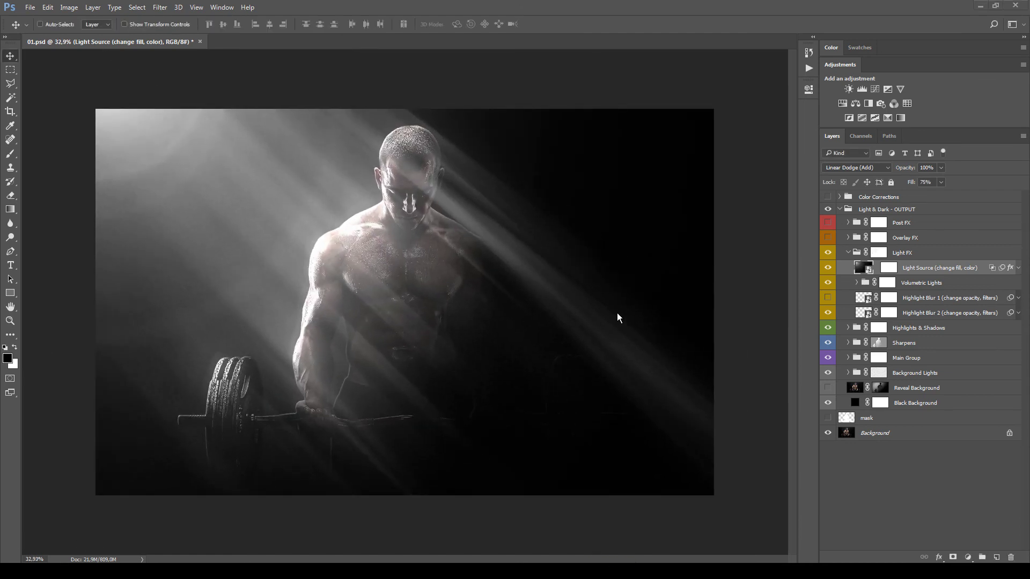
Move the Light Source glow itself, not its mask, right toward the area beside the man's head.
left_click(887, 270)
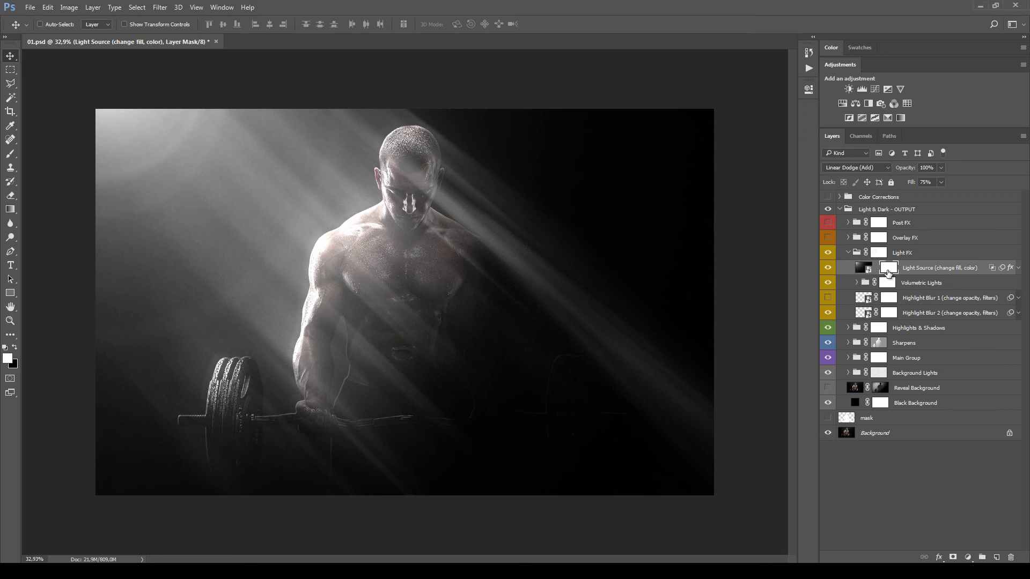
left_click(864, 267)
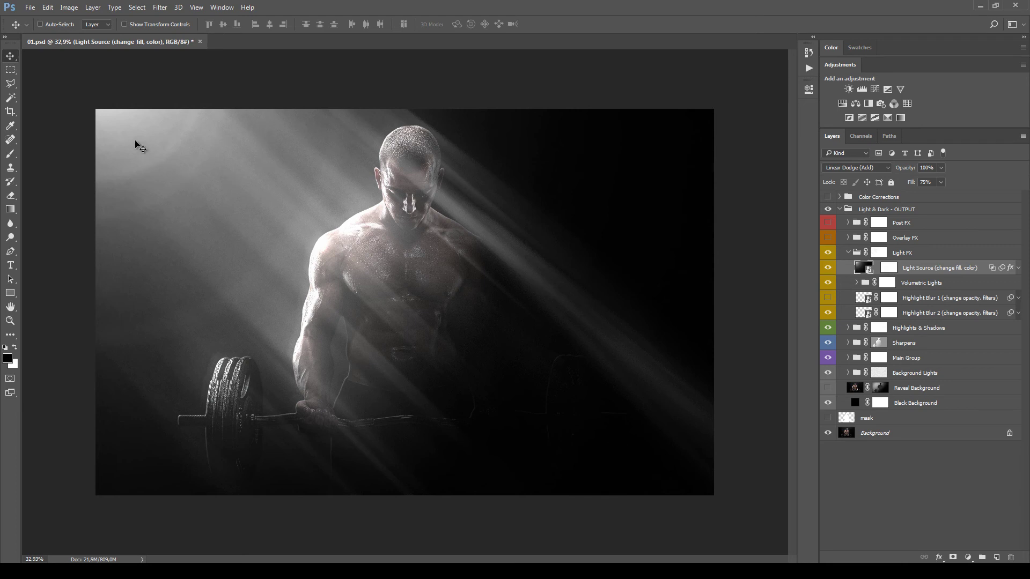
left_click_drag(138, 143, 334, 170)
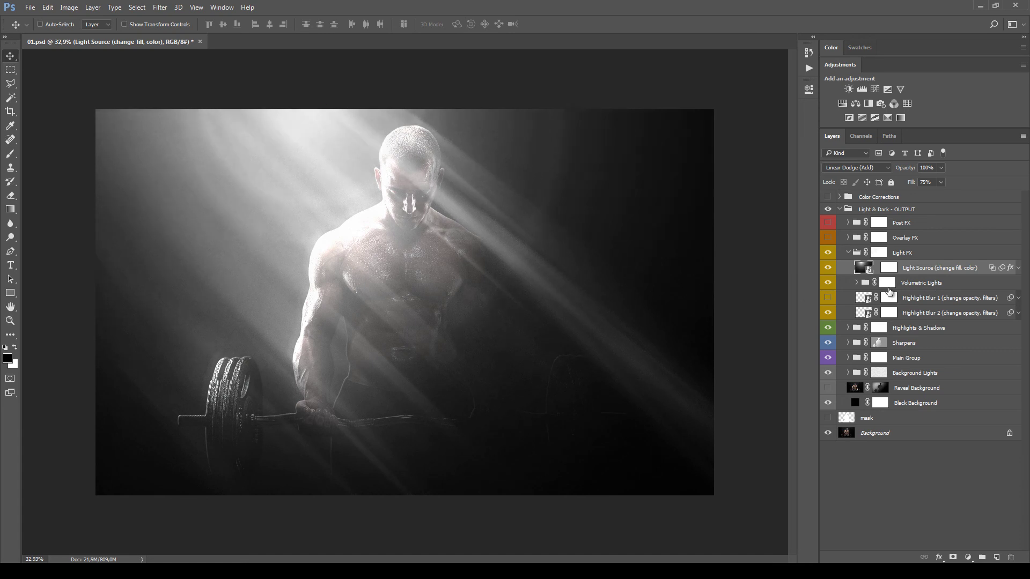
Replace the Light Source layer's mask with a copy of the Volume Lights 3 layer's mask.
left_click(857, 283)
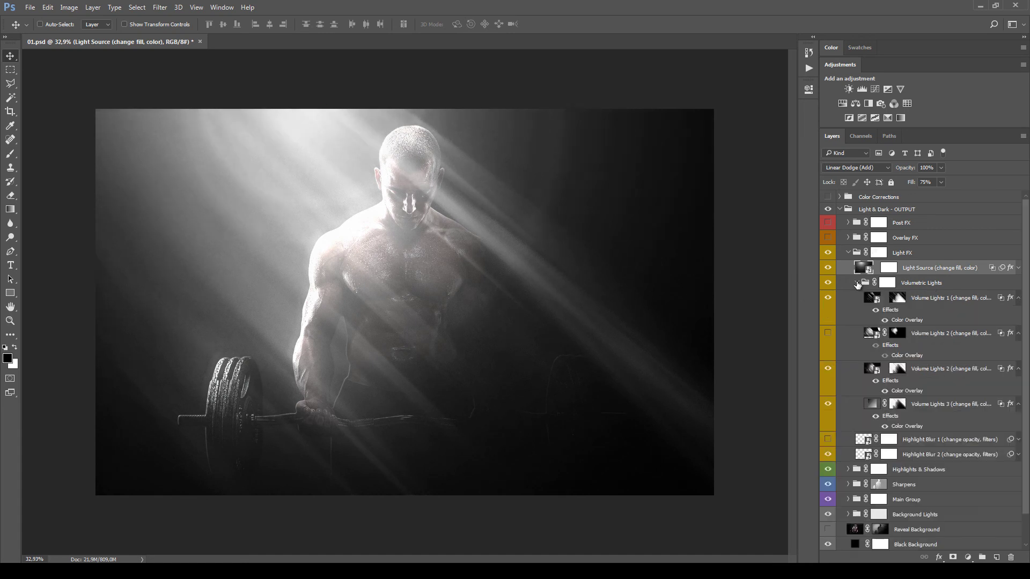
left_click(857, 284)
left_click(857, 283)
left_click(955, 370)
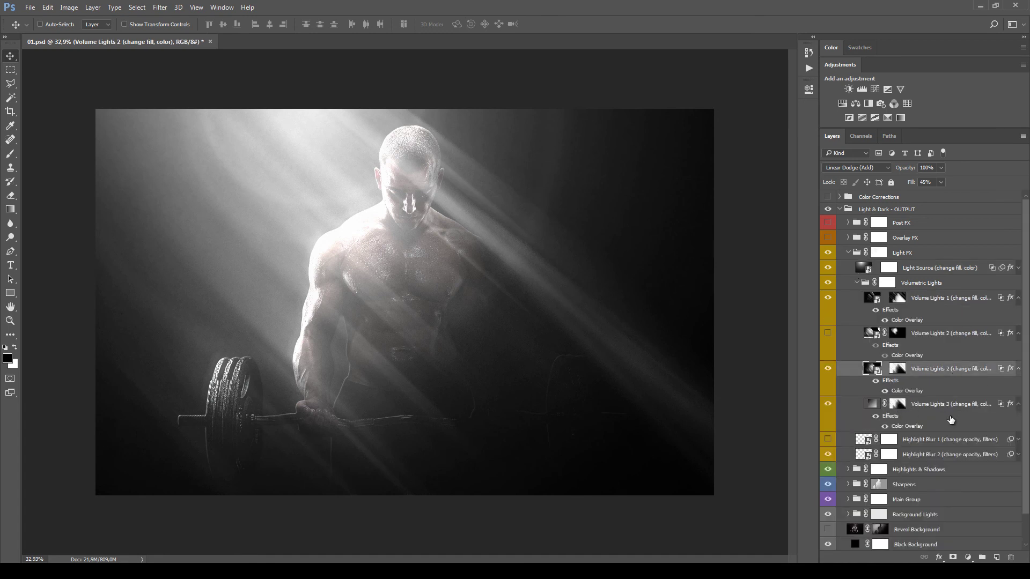
left_click(944, 416)
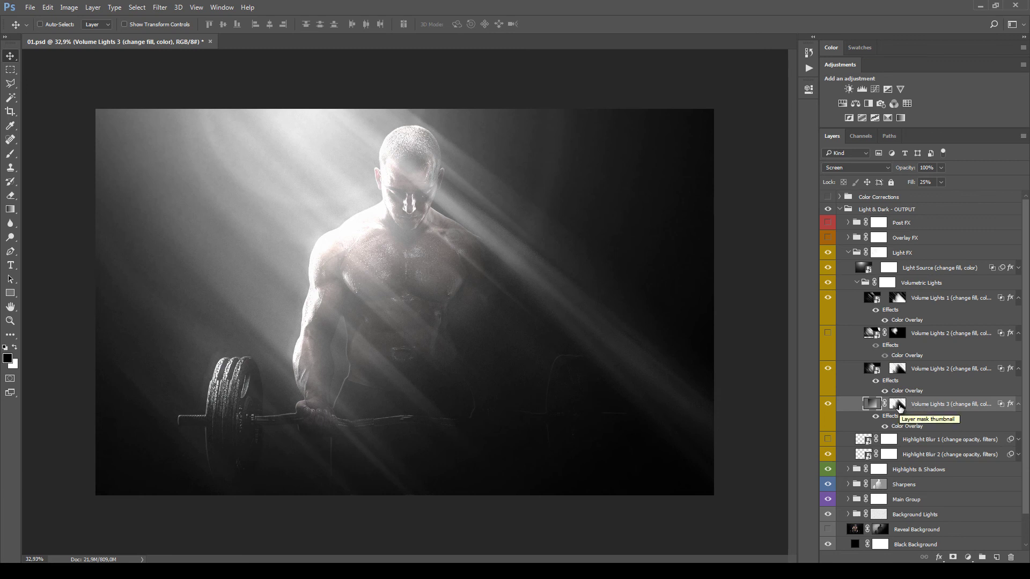
left_click_drag(899, 408, 891, 272)
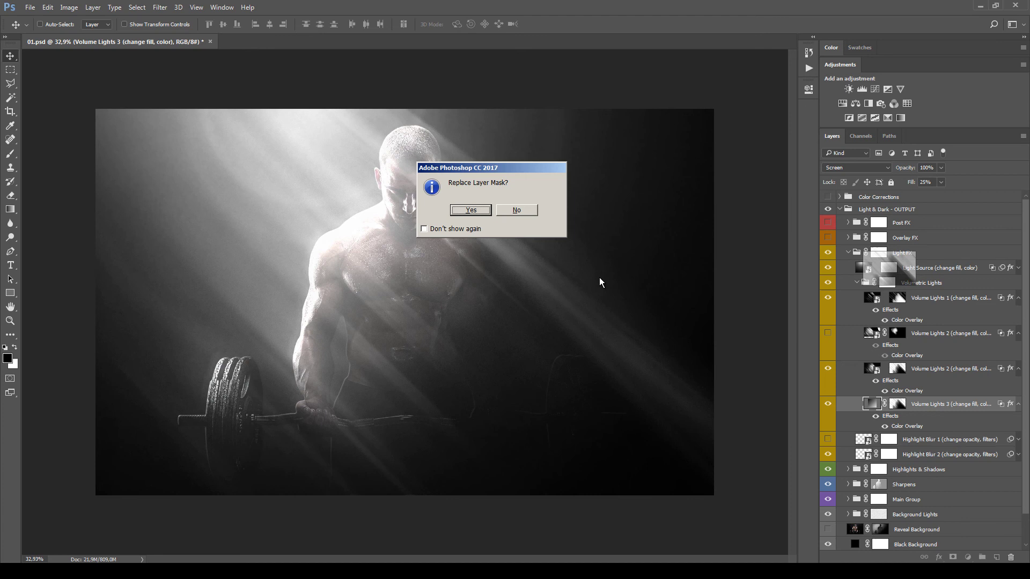
left_click(471, 210)
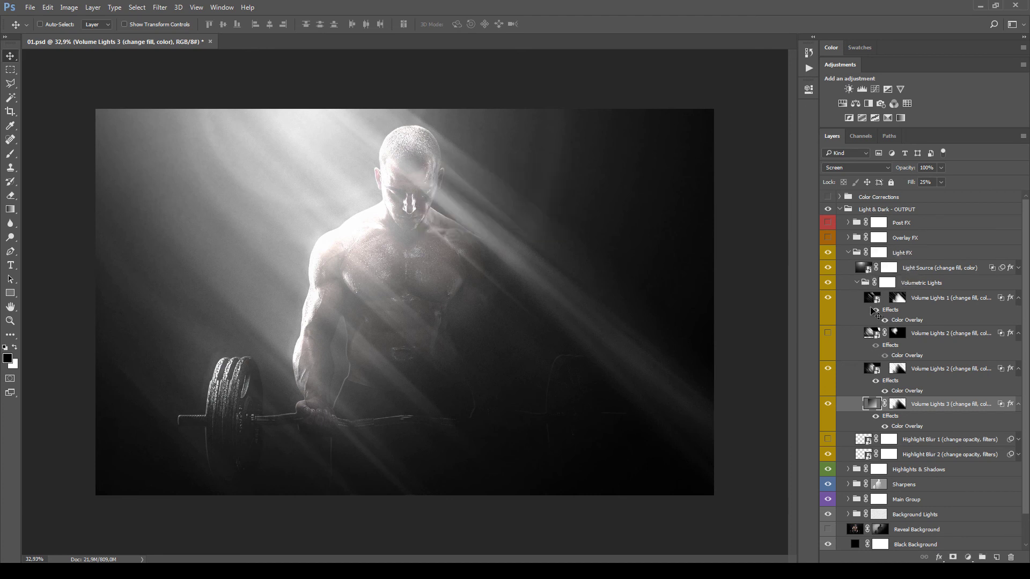
Collapse the Volumetric Lights group, check the Light Source layer's effect on the image, and select its layer mask.
left_click(857, 283)
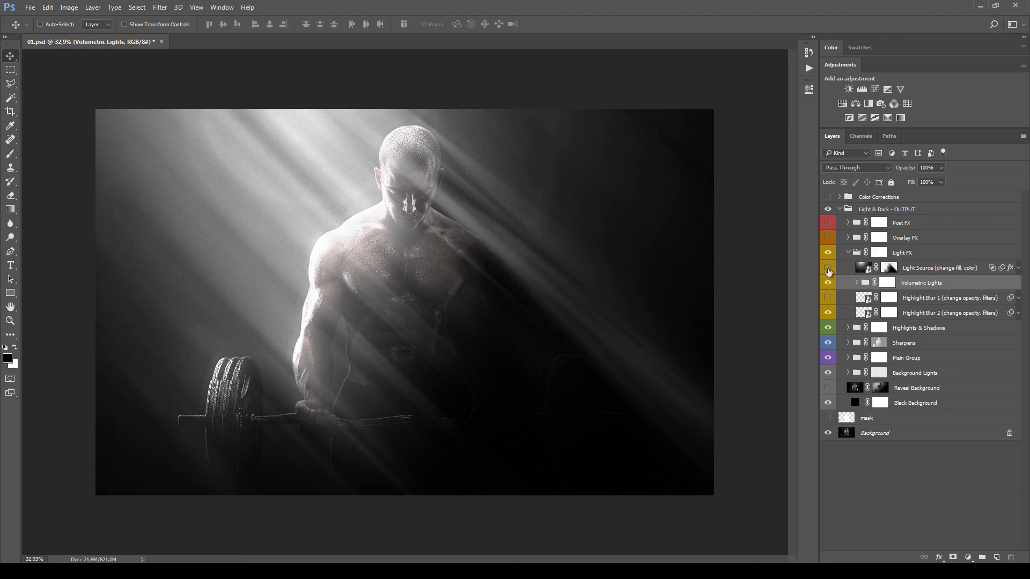
left_click(828, 268)
left_click(888, 267)
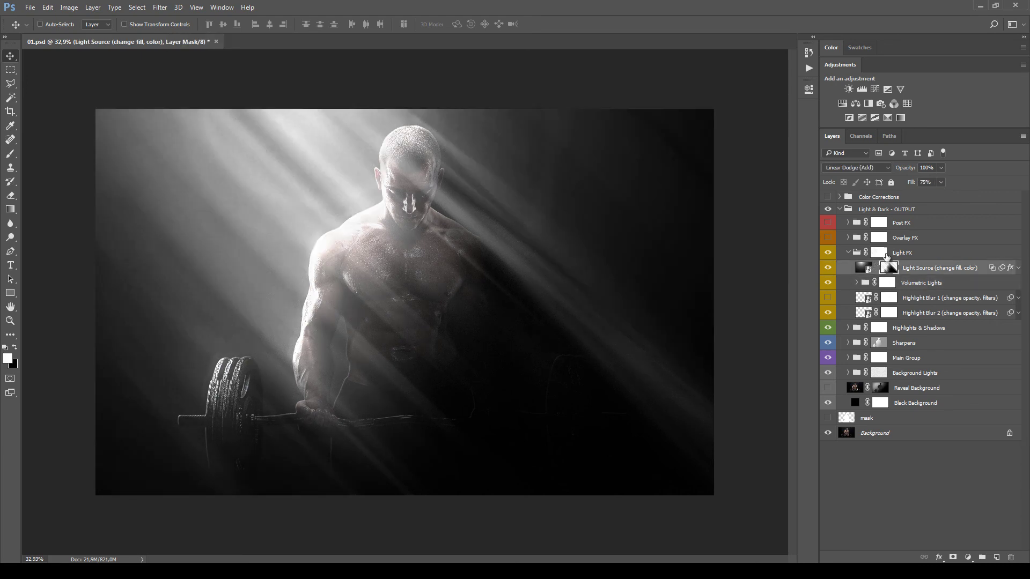
Reduce the Light Source layer's fill to 42% and move the glow itself toward the image's upper-left corner.
left_click(941, 182)
left_click_drag(943, 200, 924, 200)
key("ctrl+2")
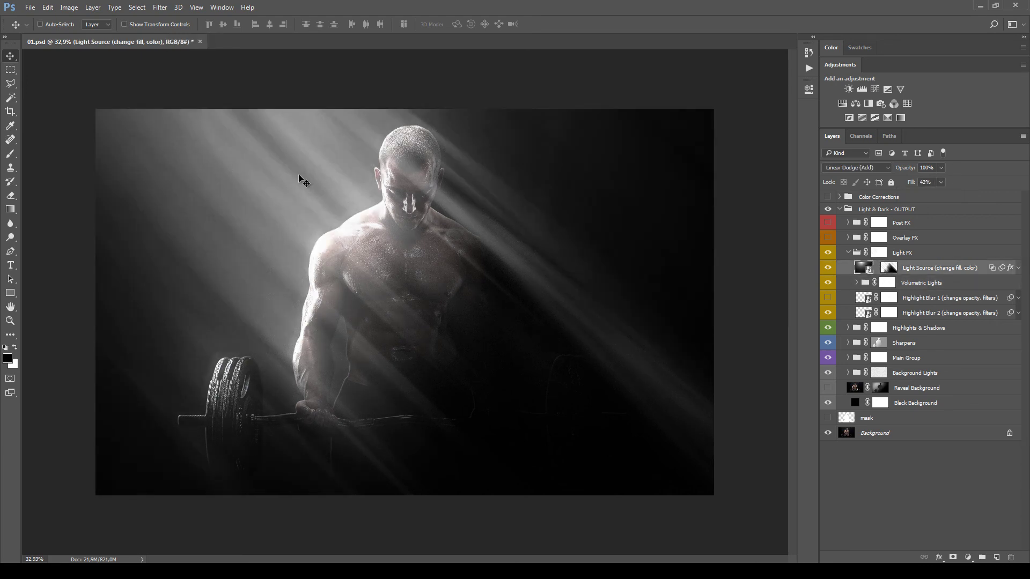
left_click_drag(302, 182, 177, 124)
Try a 62% fill with the Light Source glow moved right toward the man's head, and undo both changes.
left_click_drag(945, 184, 937, 199)
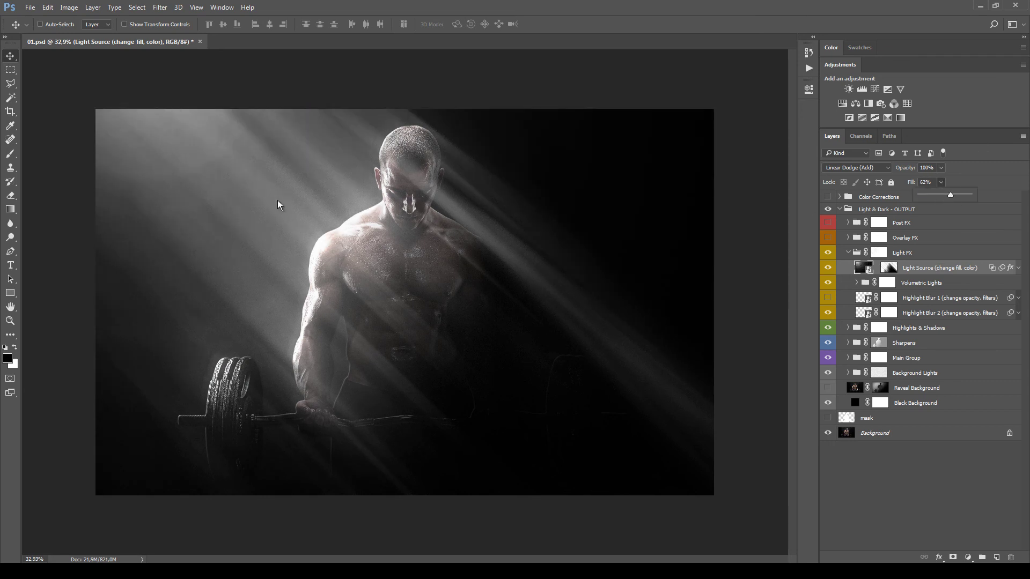
left_click_drag(279, 207, 348, 197)
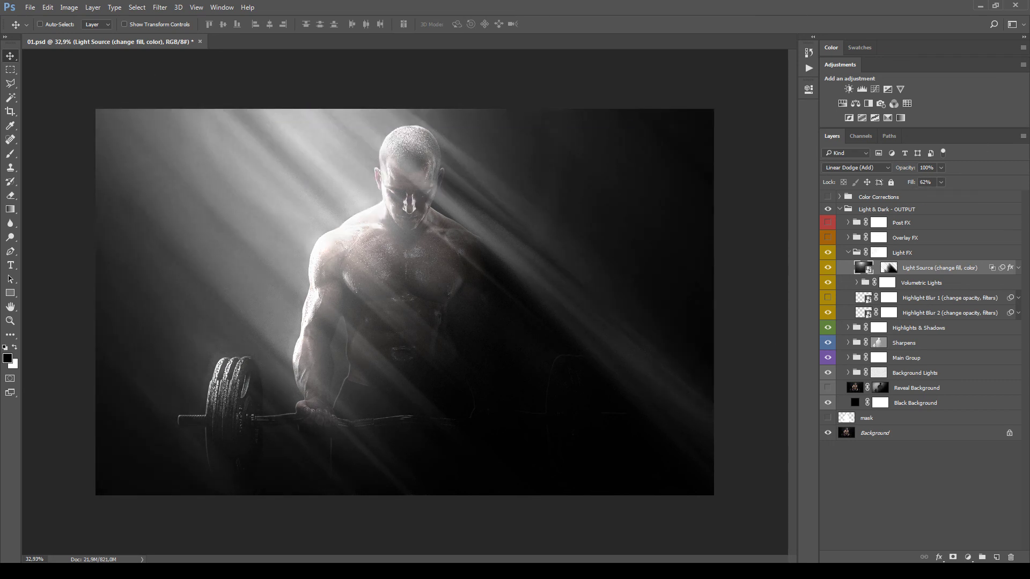
key("ctrl+alt+z")
key("ctrl+alt+z")
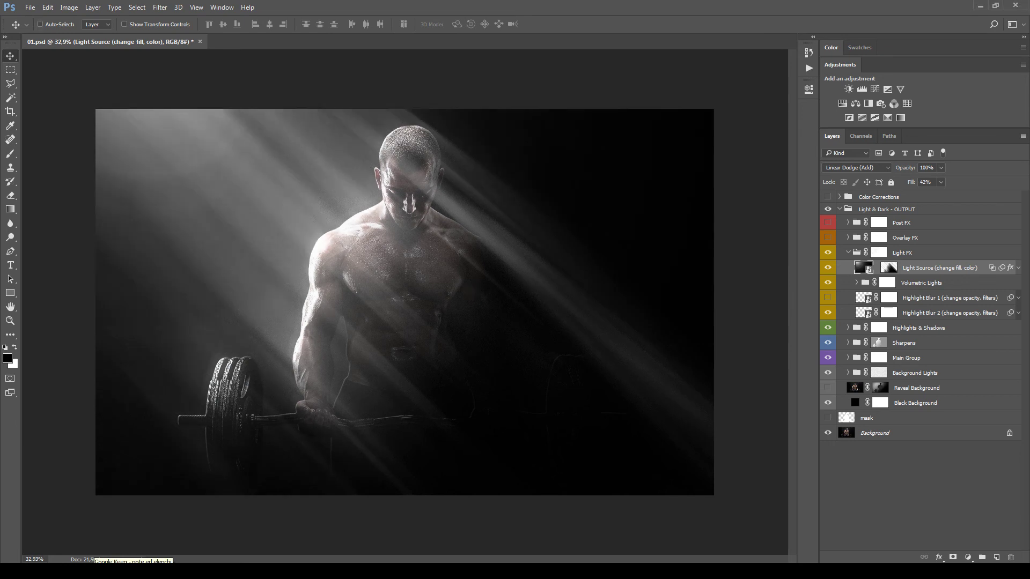
Delete the Light Source layer's mask and expand the list of its effects and smart filters.
right_click(890, 268)
left_click(917, 303)
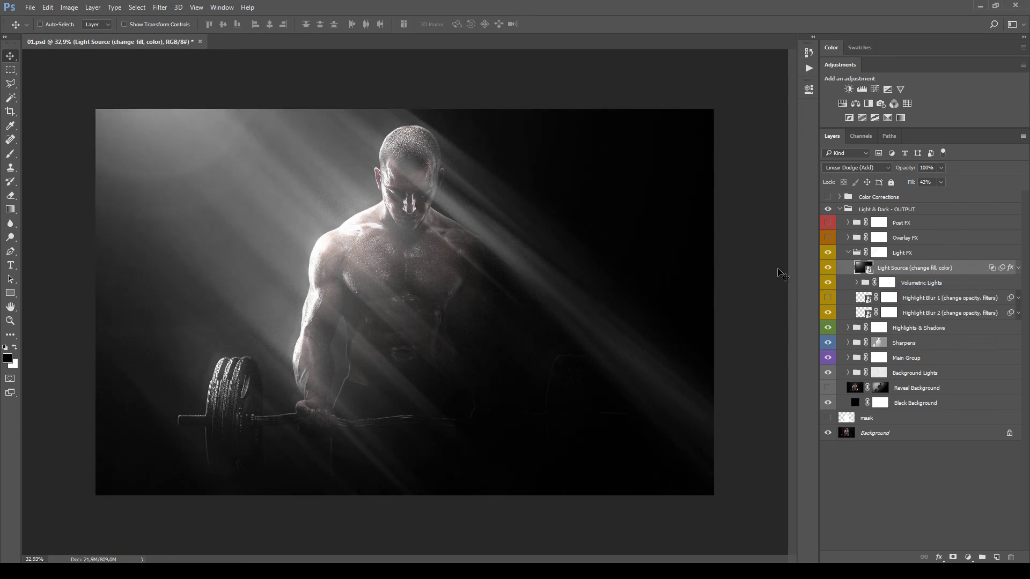
left_click(1019, 267)
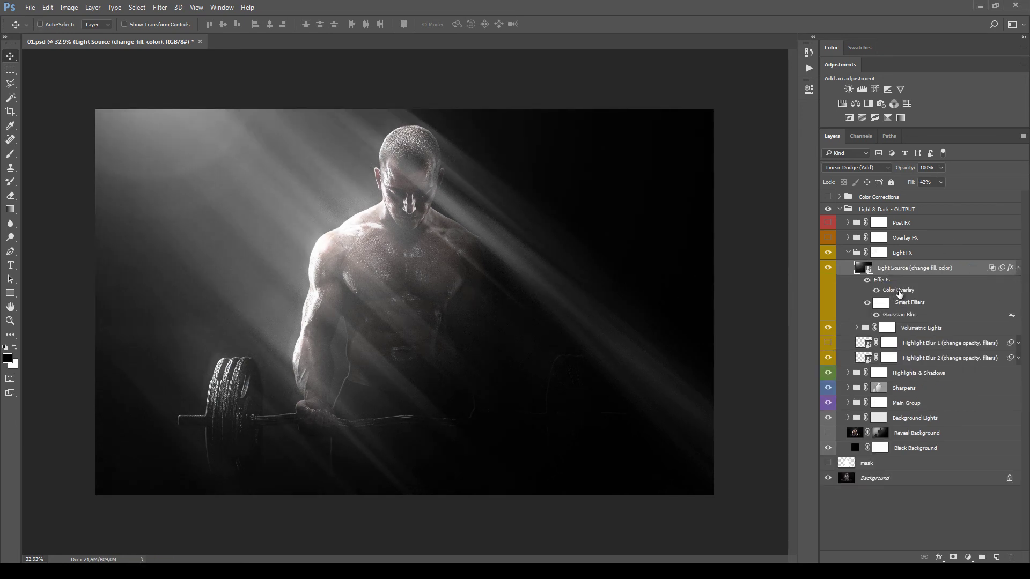
Inspect the Light Source layer's Color Overlay and Gaussian Blur settings, cancelling both without changes.
double_click(906, 291)
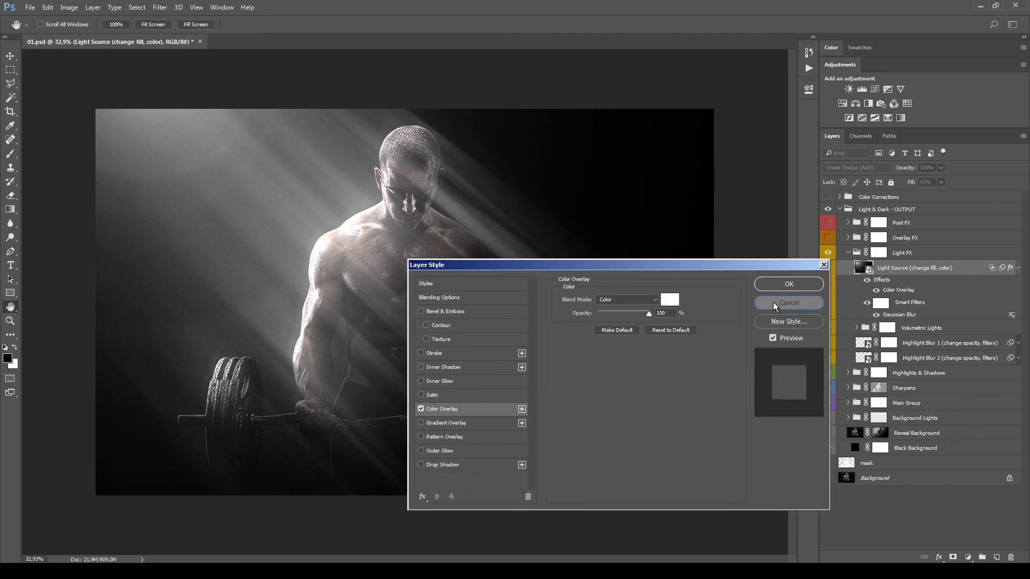
left_click(778, 308)
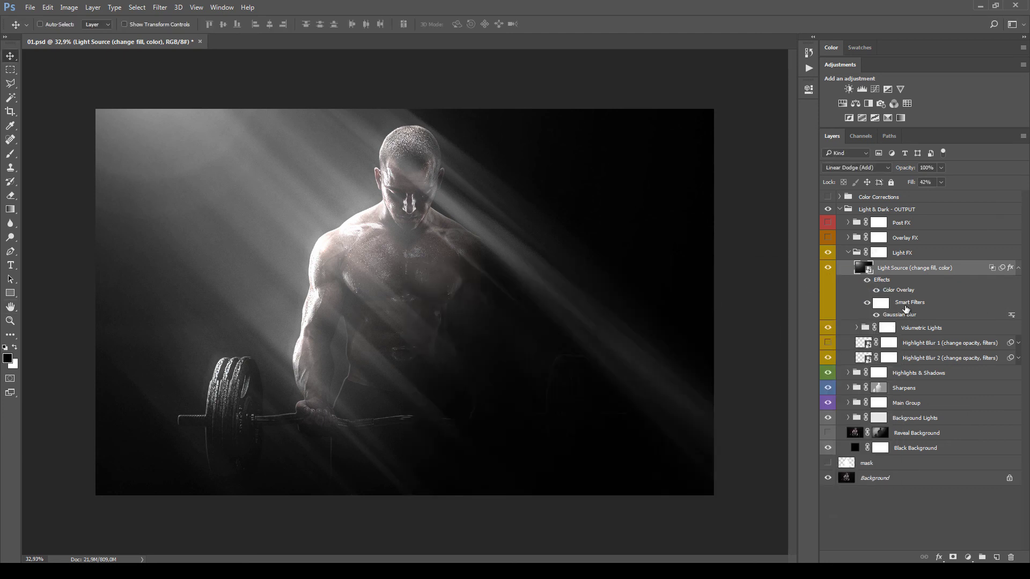
double_click(899, 315)
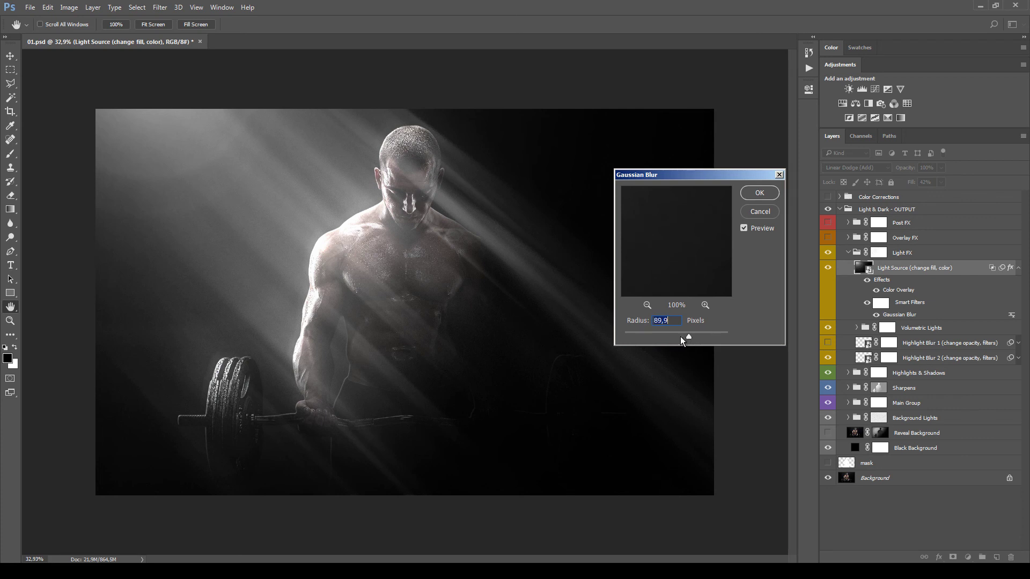
left_click_drag(677, 337, 624, 337)
left_click(760, 211)
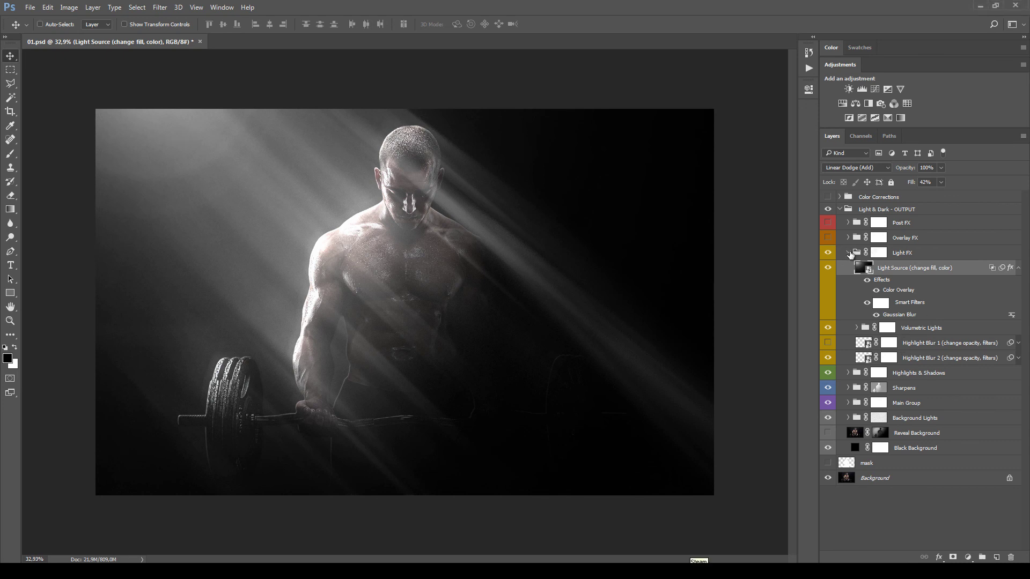
Collapse the Light FX group, make the Overlay FX group visible and expand it.
left_click(849, 253)
left_click(829, 238)
left_click(848, 238)
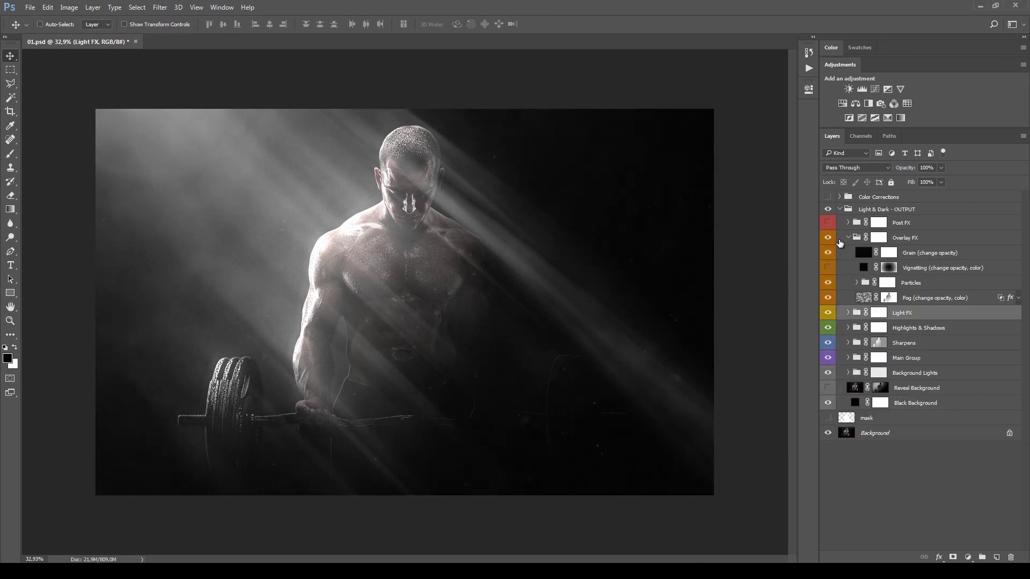
Examine the Fog layer's effect on the image, its blend mode choices and its layer mask.
left_click(839, 297)
left_click(829, 298)
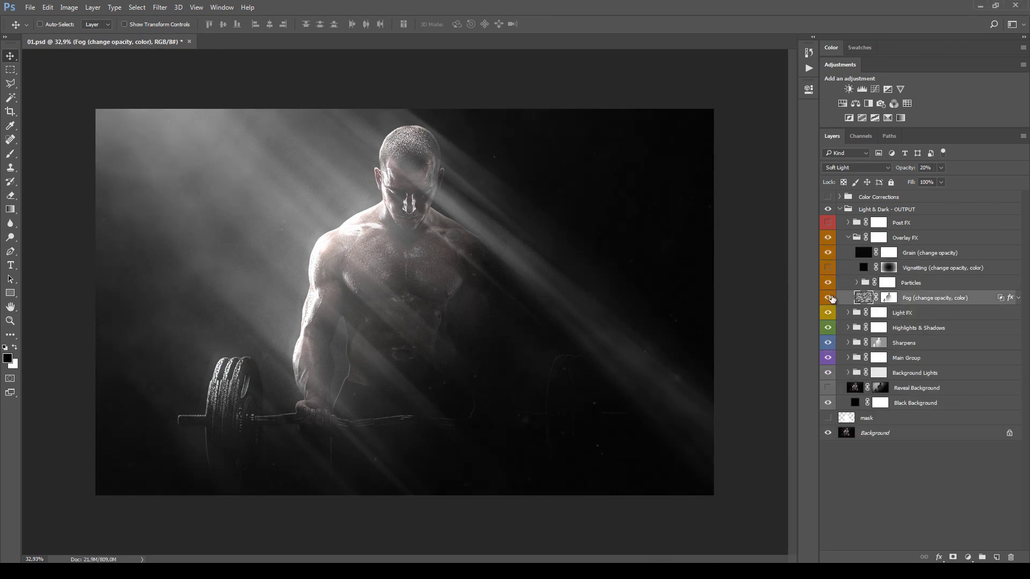
left_click(829, 298)
key("Escape")
left_click(870, 170)
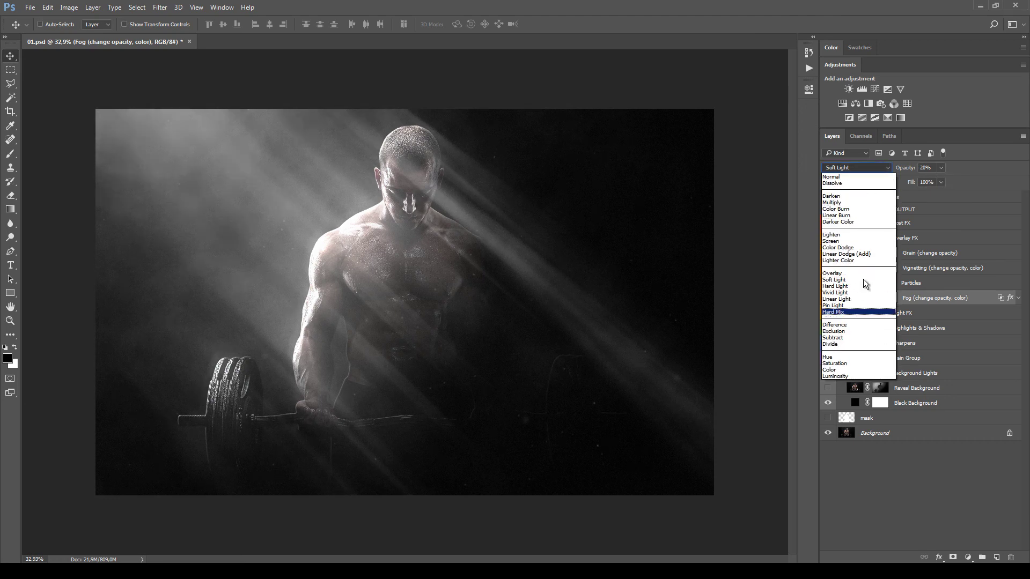
left_click(934, 294)
left_click(889, 298)
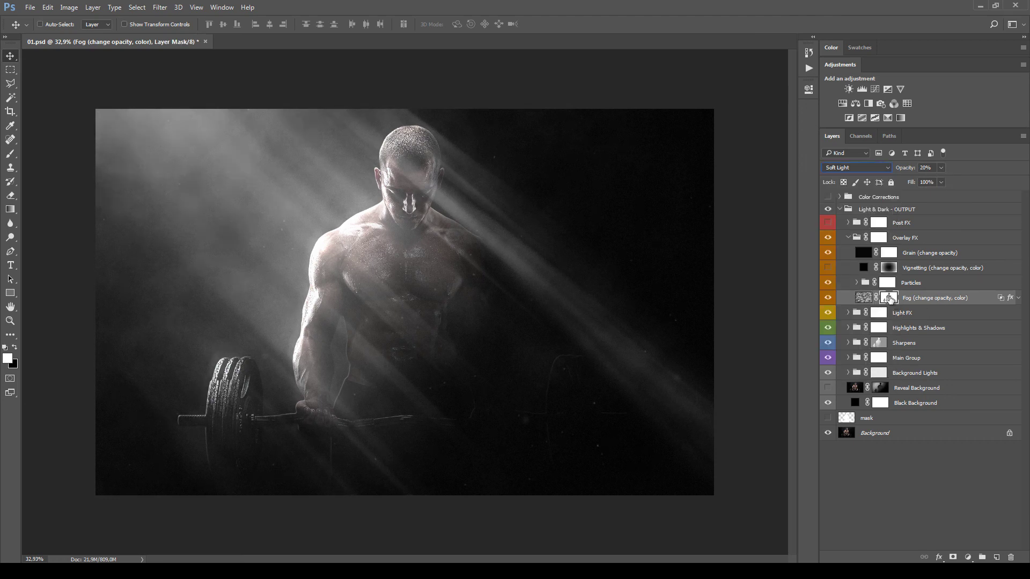
left_click(889, 298, "alt")
left_click(889, 298, "alt")
Expand the Particles group and compare the Particles 1 layer with its Particles 1B alternative in the image.
left_click(912, 284)
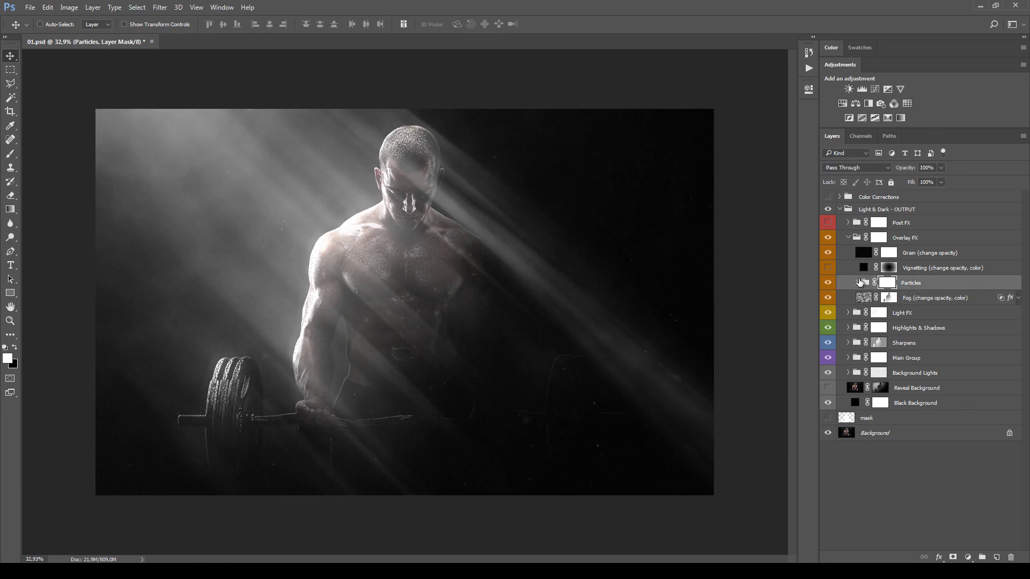
left_click(858, 282)
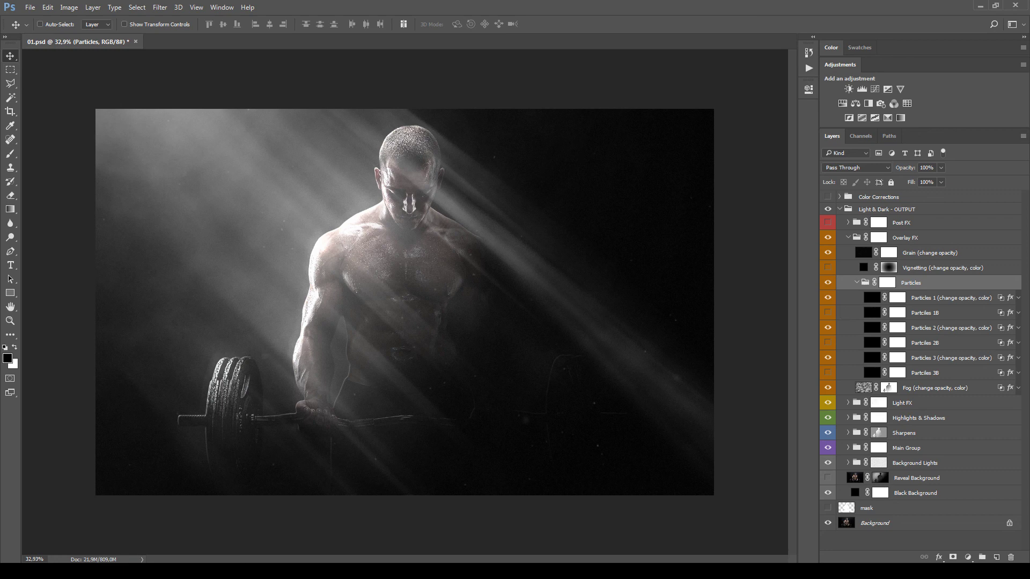
left_click(845, 301)
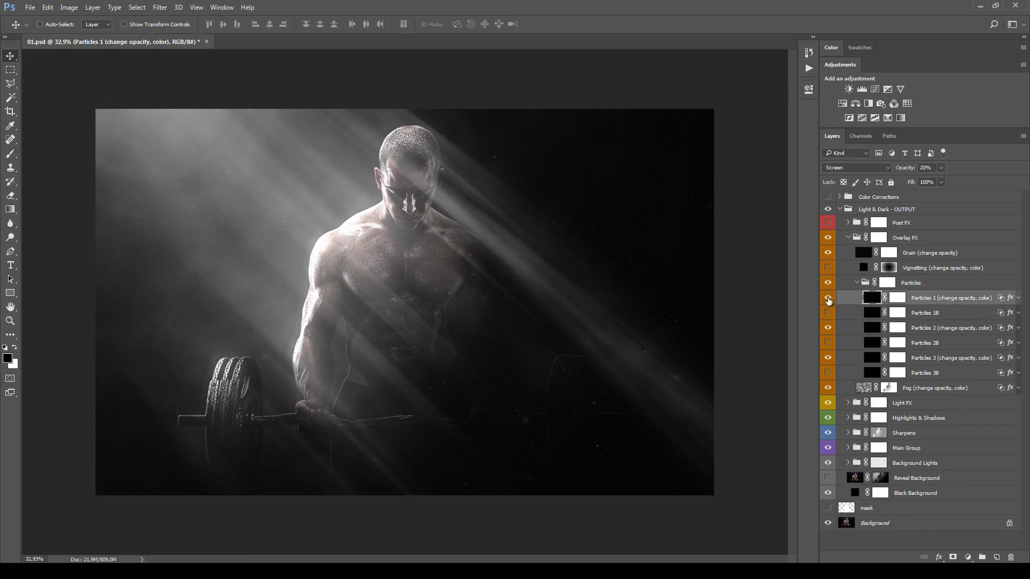
left_click(828, 300)
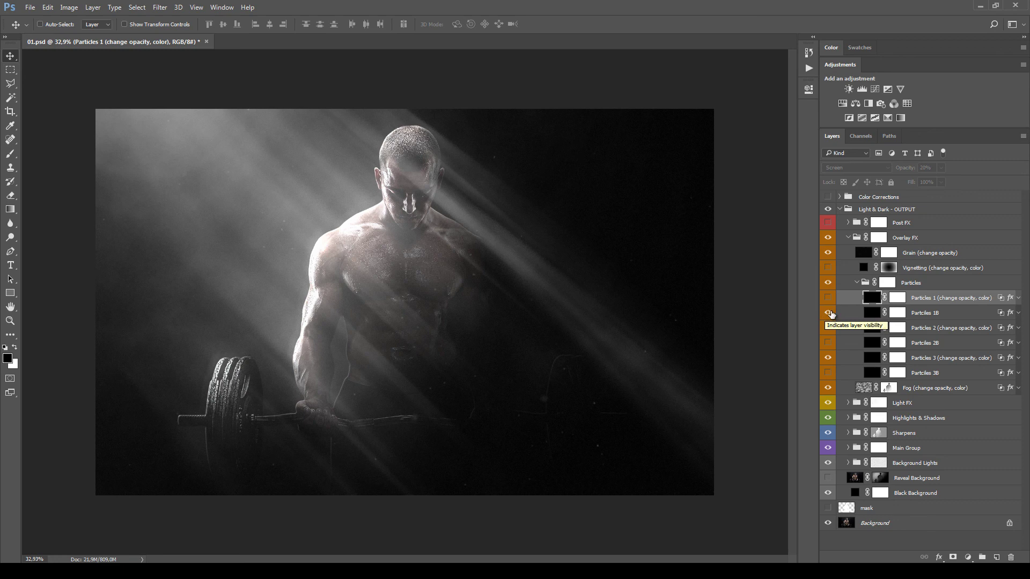
left_click(829, 313)
left_click(828, 298)
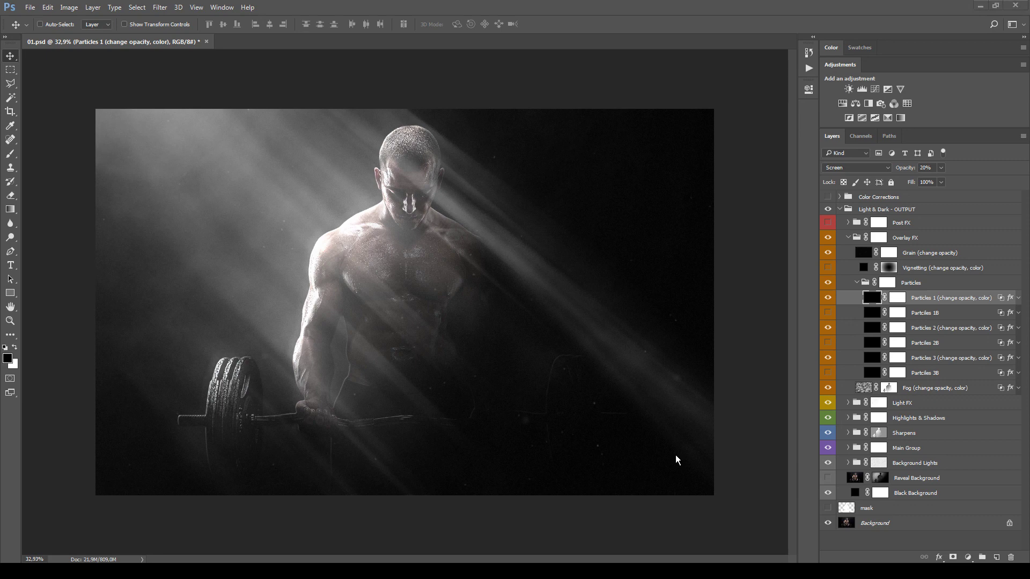
Select the Particles 1, Particles 2 and Particles 3 layers together and raise their opacity to 49%.
left_click(940, 328, "ctrl")
left_click(939, 373, "ctrl")
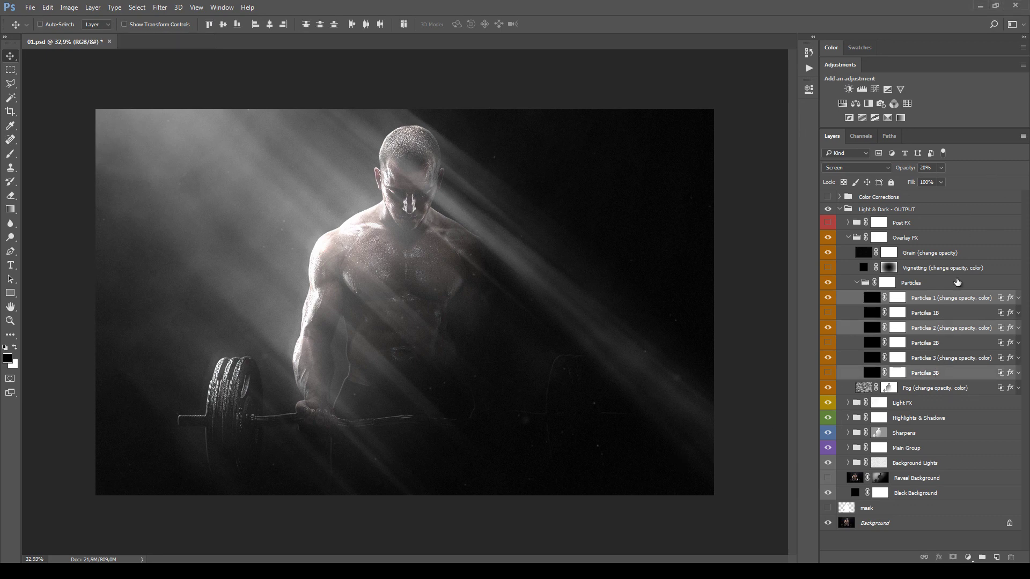
left_click(939, 343)
left_click(939, 327)
left_click(940, 299, "ctrl")
left_click(940, 358, "ctrl")
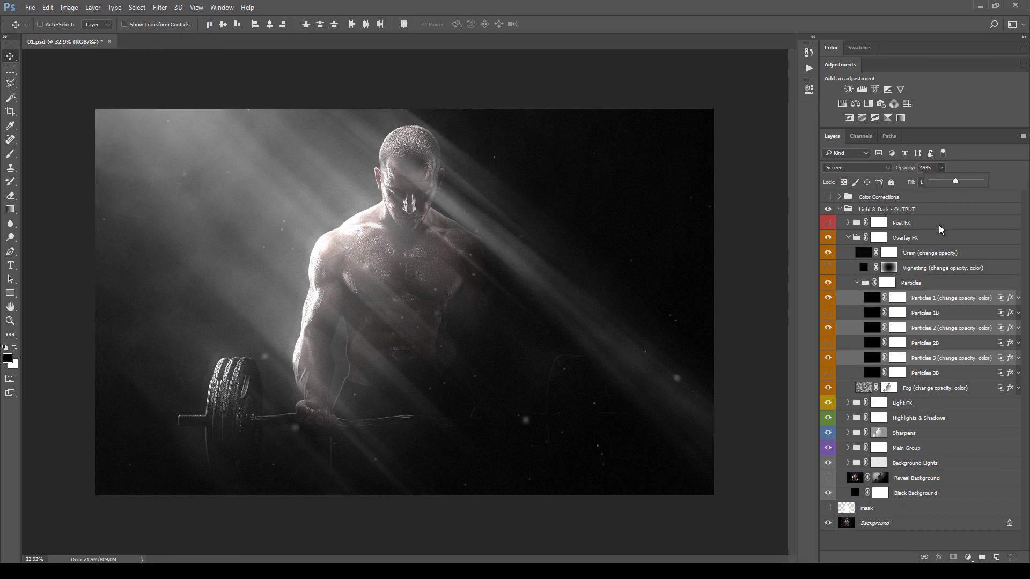
Review the layer masks of the individual particle layers, ending with the Particles 1 mask selected.
left_click(894, 300)
key("alt+bracketleft")
key("alt+bracketleft")
key("alt+bracketleft")
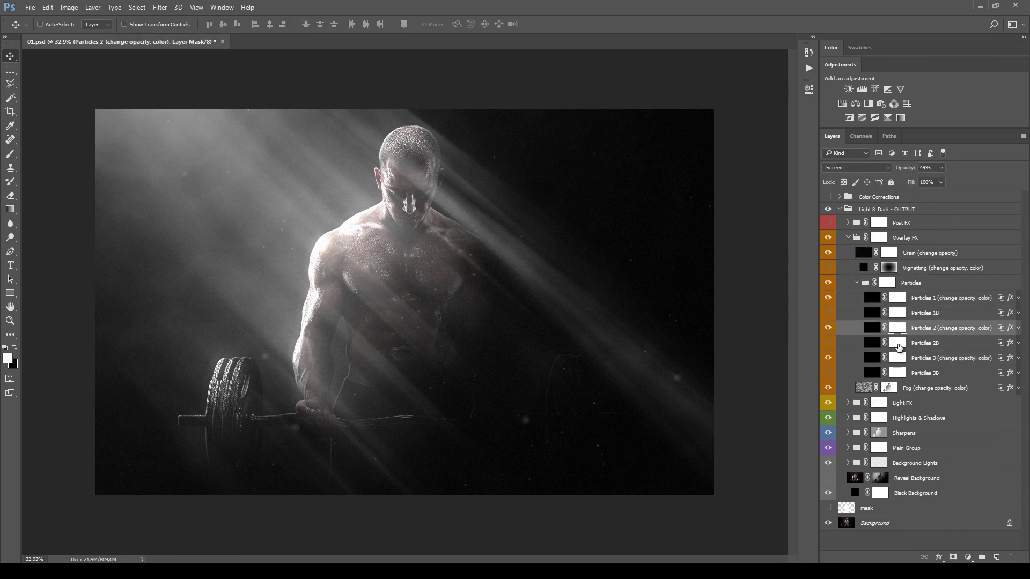
left_click(895, 301)
Inspect the Particles 1 layer's Color Overlay settings and cancel without changes.
left_click(1018, 299)
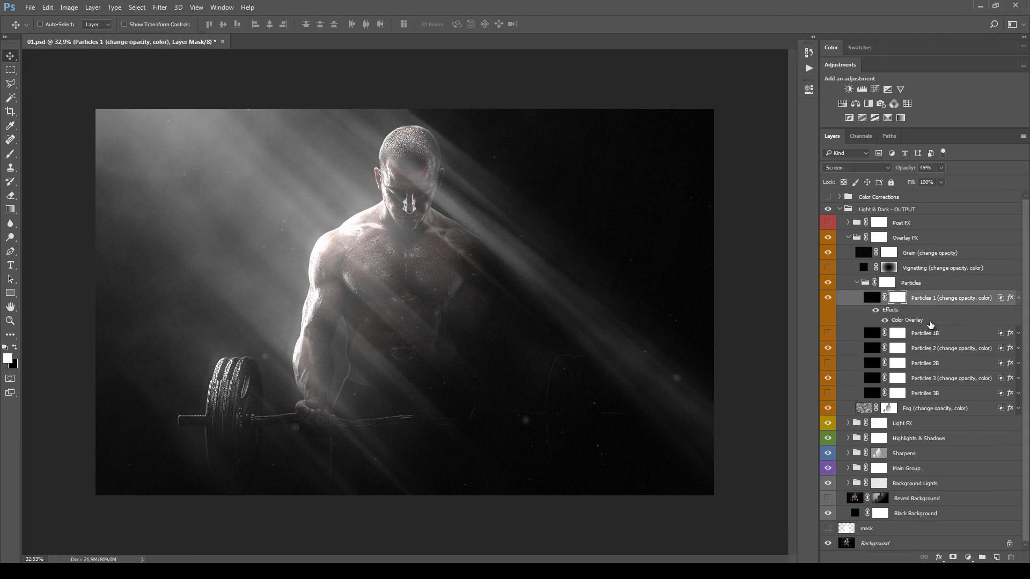
double_click(906, 320)
left_click_drag(638, 273, 636, 271)
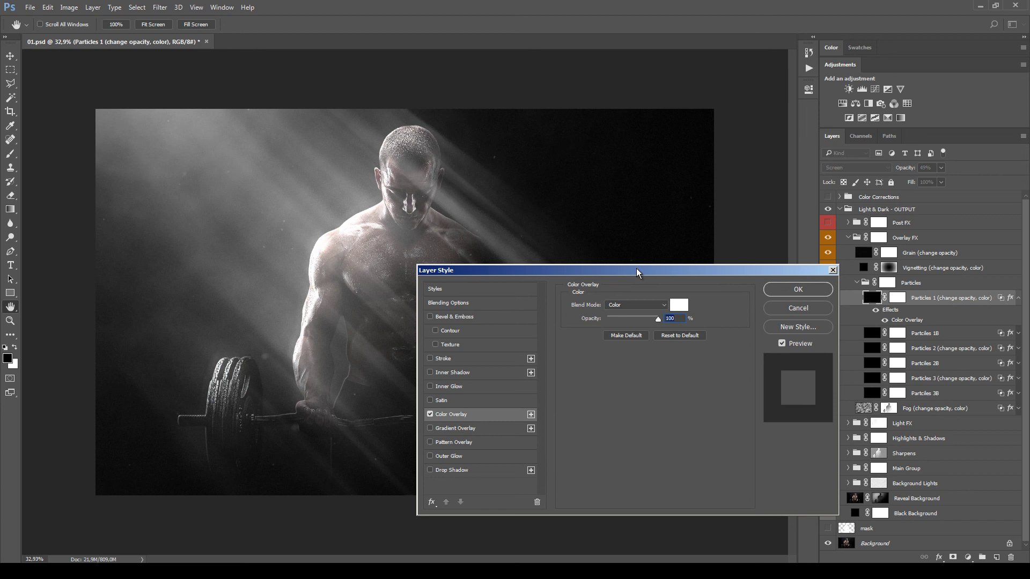
left_click_drag(638, 273, 705, 255)
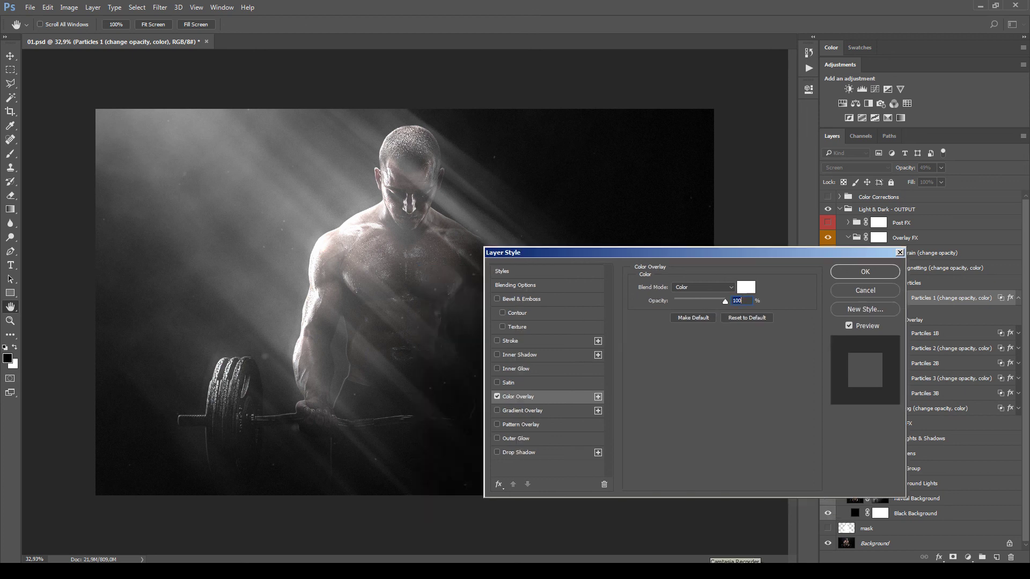
left_click(859, 288)
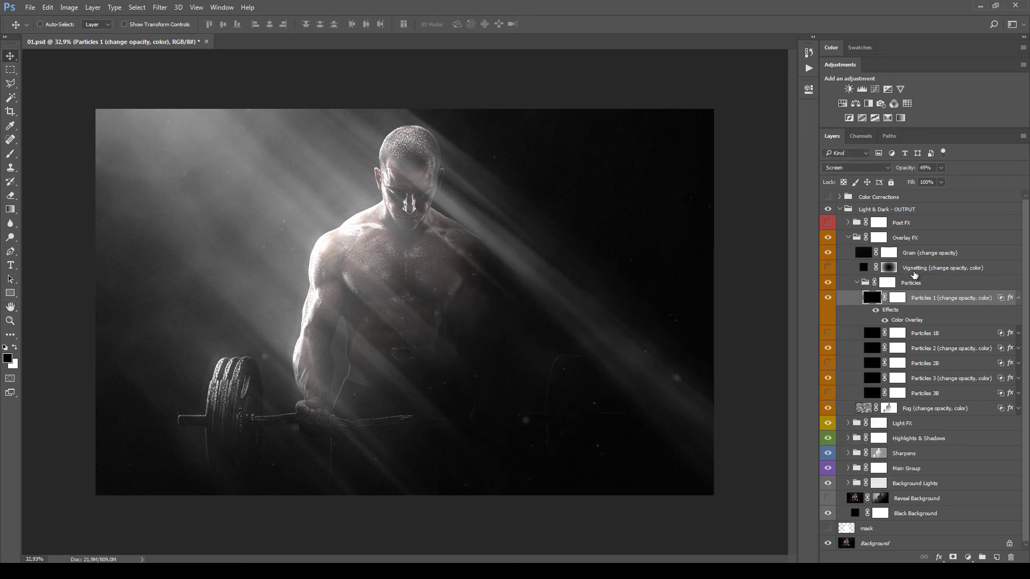
Make the Vignetting layer visible and review its blending settings alongside those of the Grain layer.
left_click(917, 267)
left_click(828, 268)
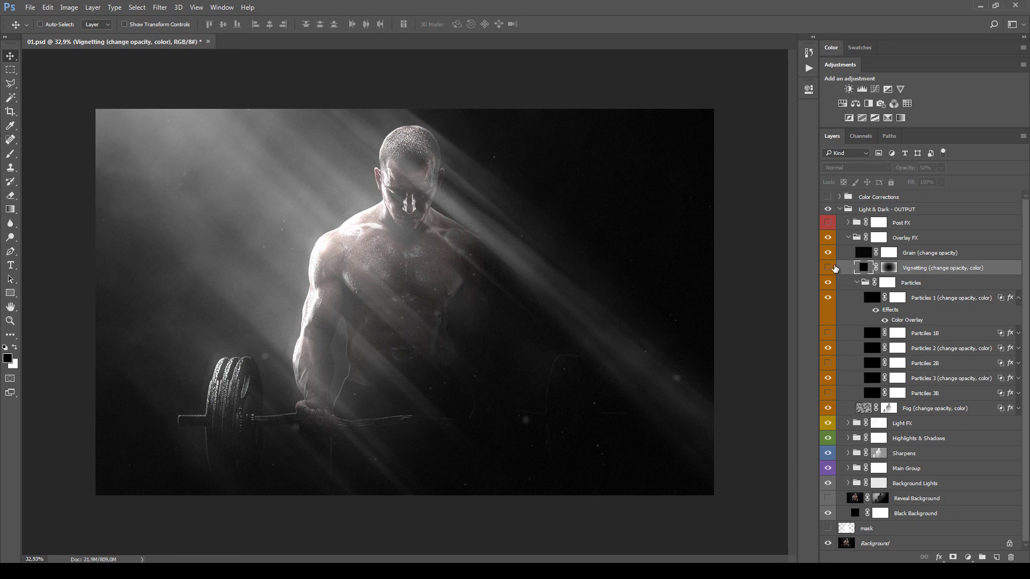
left_click(917, 254)
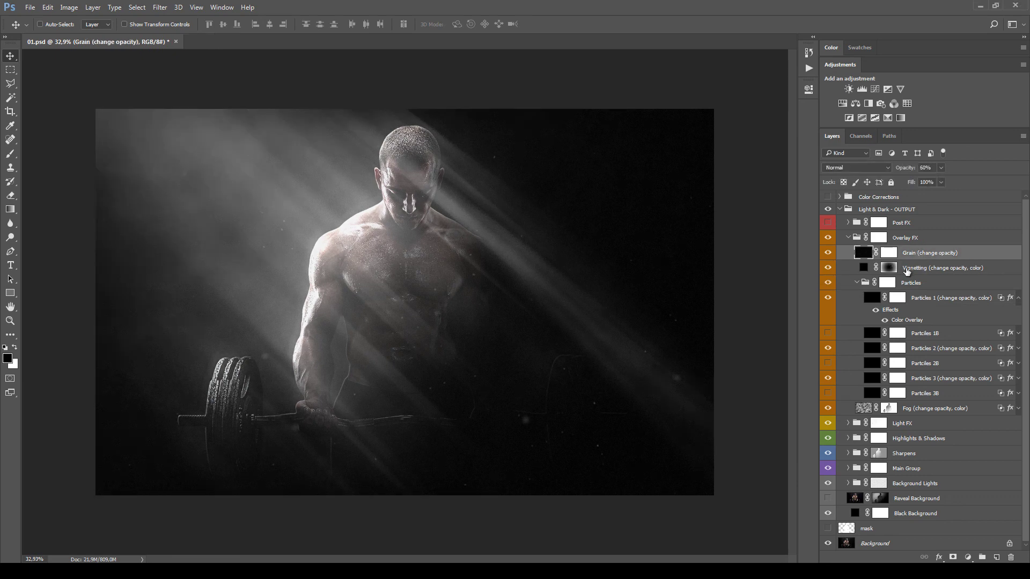
left_click(906, 270)
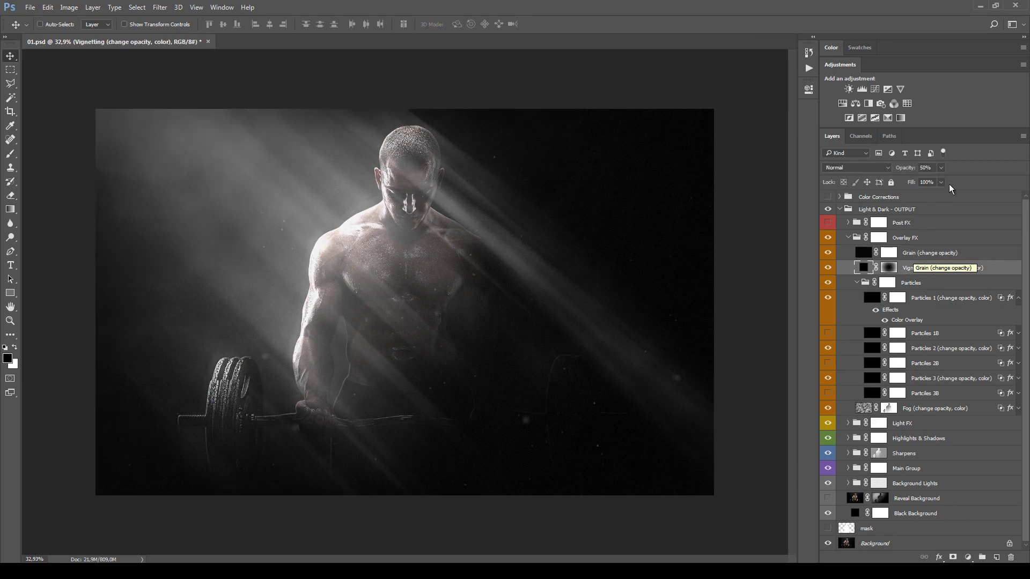
left_click(928, 253)
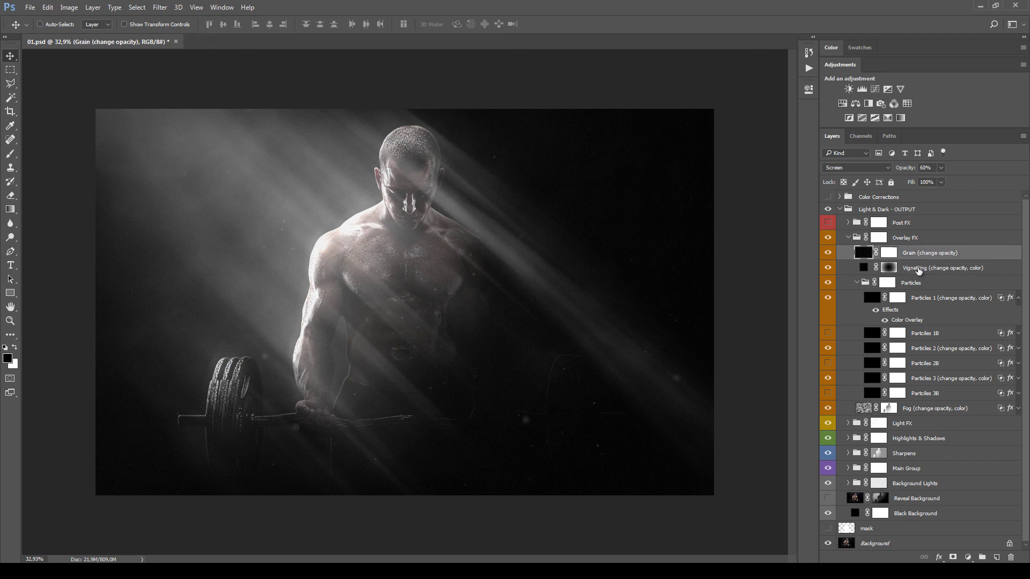
left_click(919, 268)
left_click(919, 253)
left_click(911, 270)
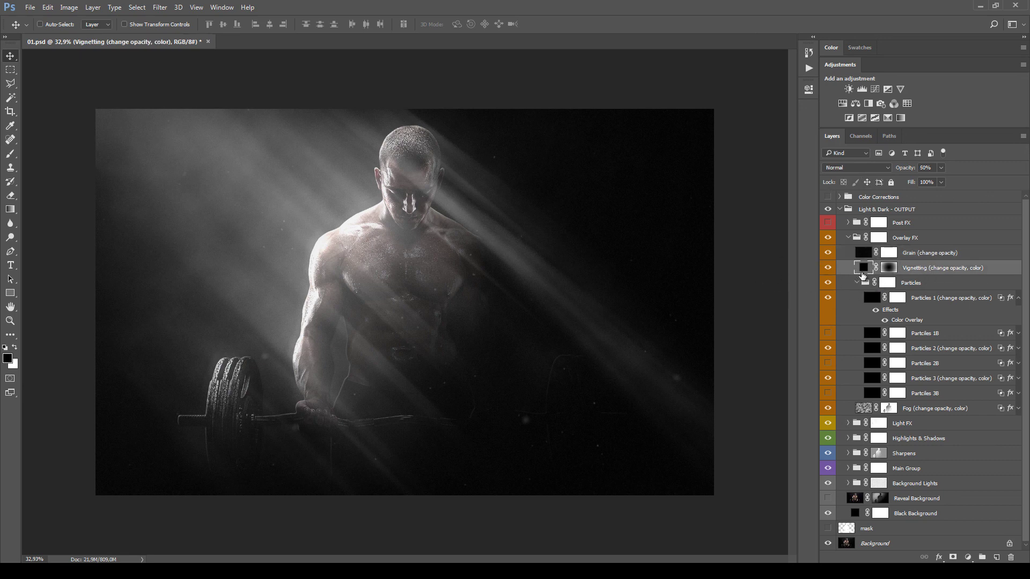
Try dark red and muted yellow-brown colors for the Vignetting layer's solid fill, and cancel the color change.
double_click(864, 269)
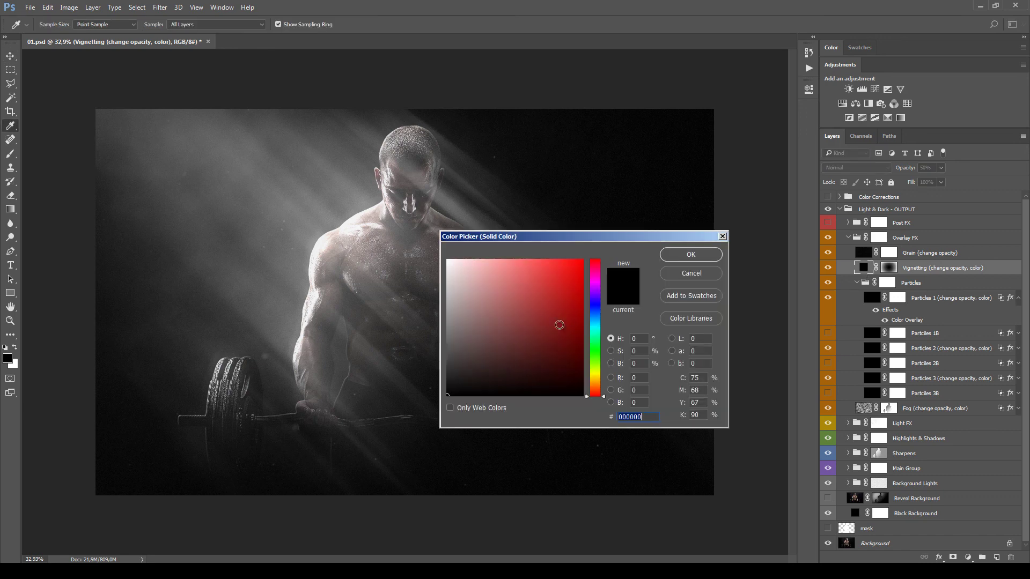
left_click(559, 324)
left_click(595, 379)
left_click(510, 352)
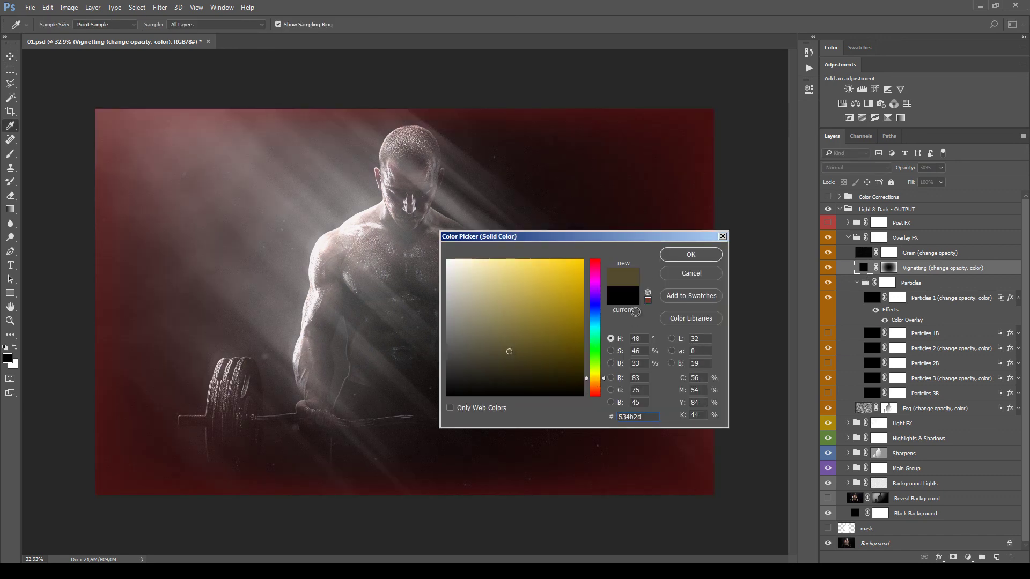
left_click(538, 373)
left_click(554, 331)
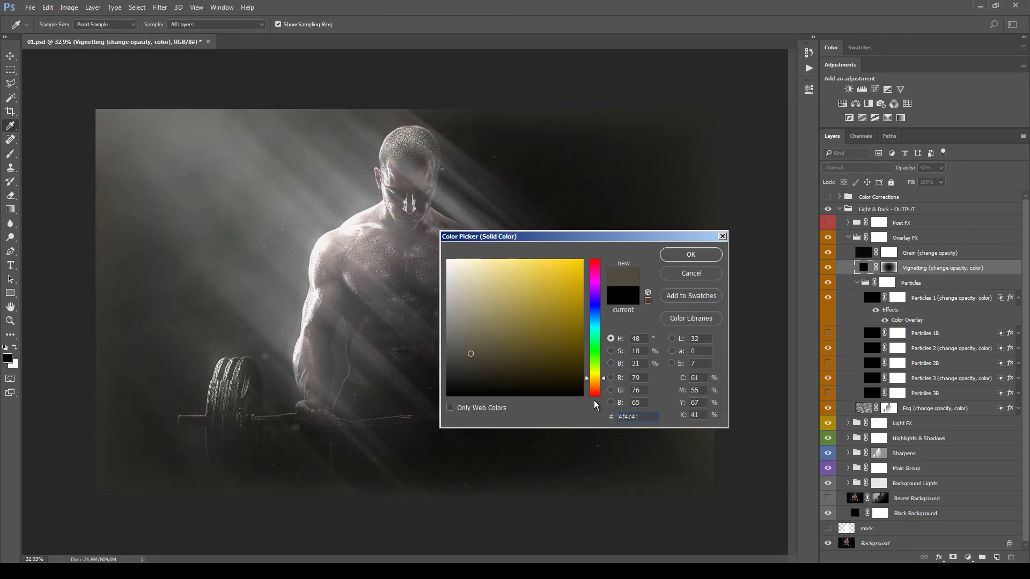
left_click(691, 273)
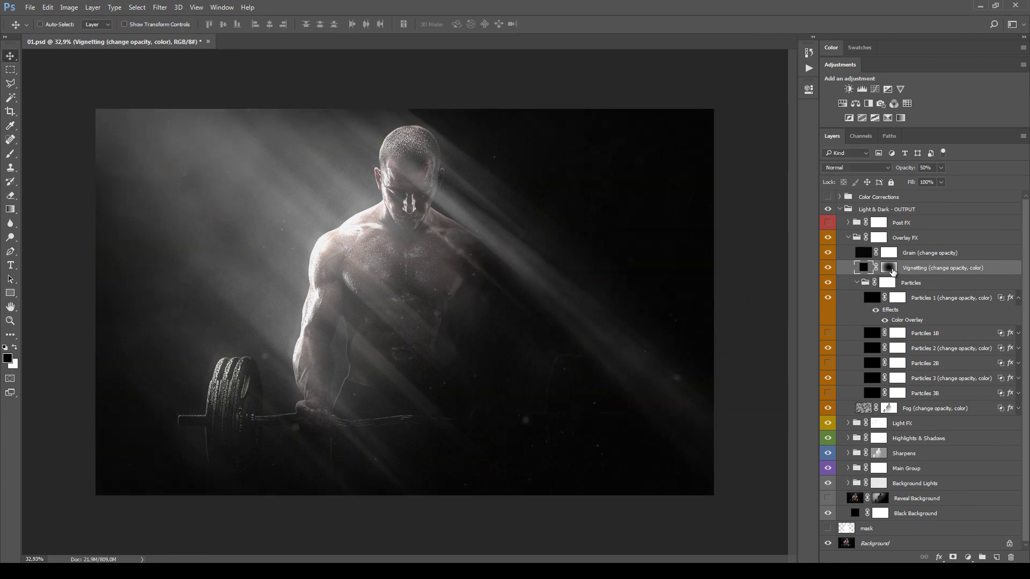
Inspect the Vignetting layer's mask and ready a soft 417 px brush with black as the foreground color.
left_click(891, 268)
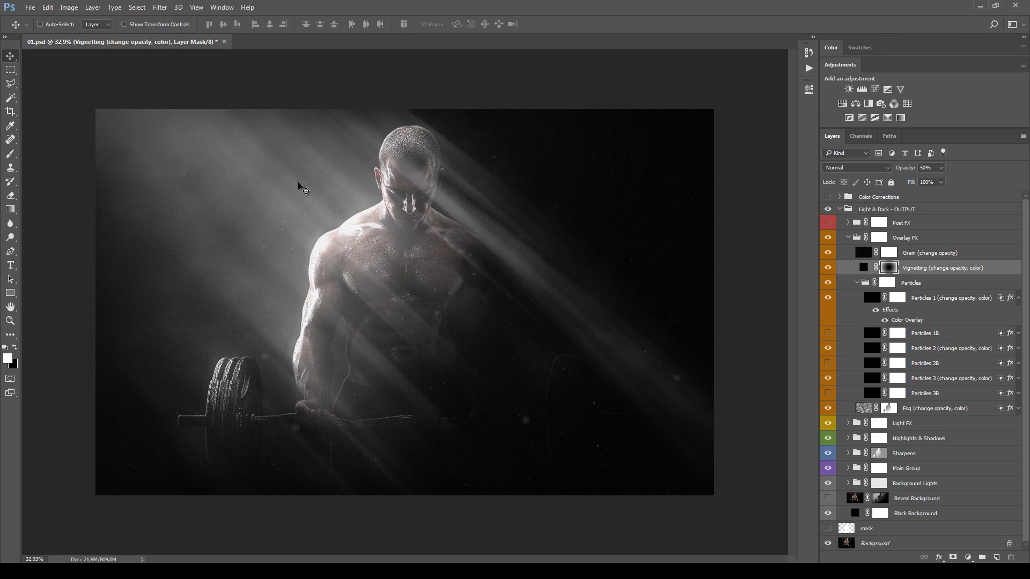
key("b")
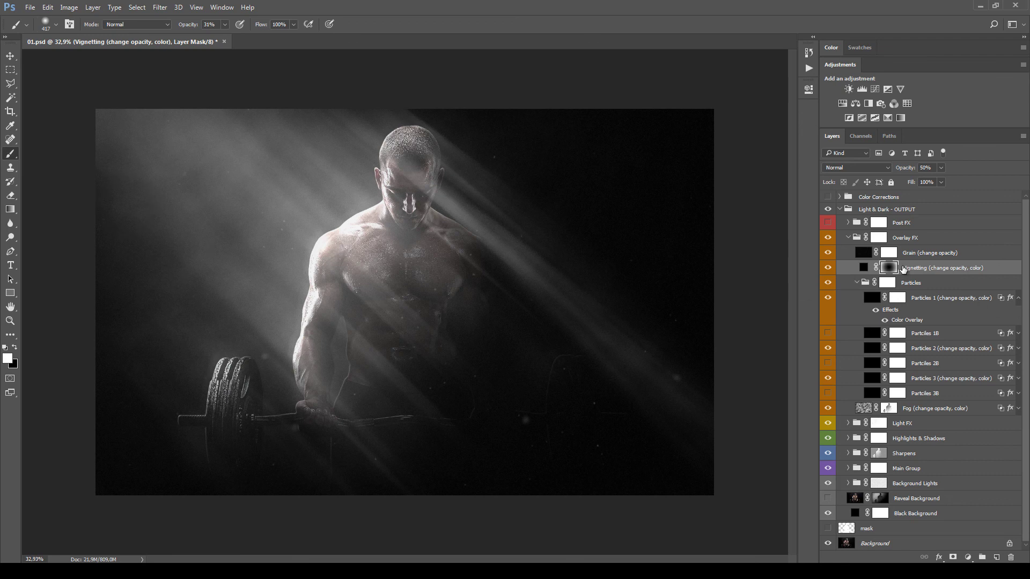
left_click(888, 267, "alt")
left_click(889, 268, "alt")
left_click(14, 347)
right_click(183, 227)
left_click_drag(289, 254, 298, 253)
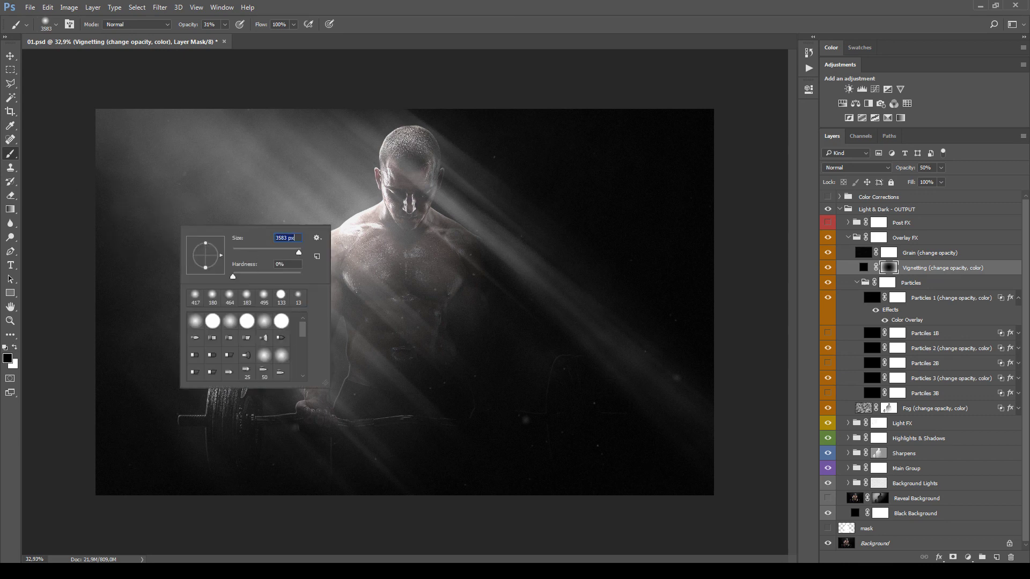
left_click(195, 295)
key("Return")
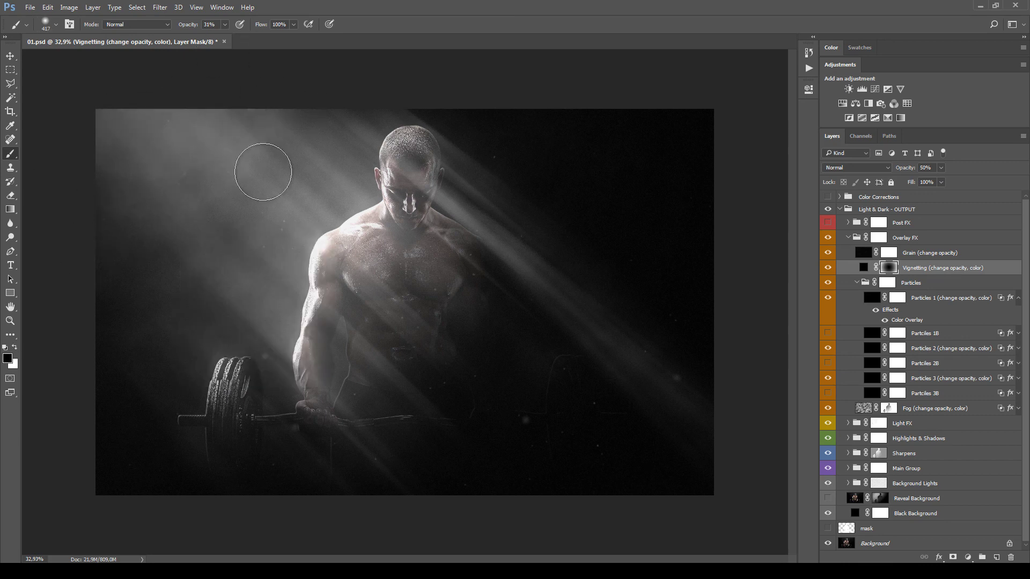
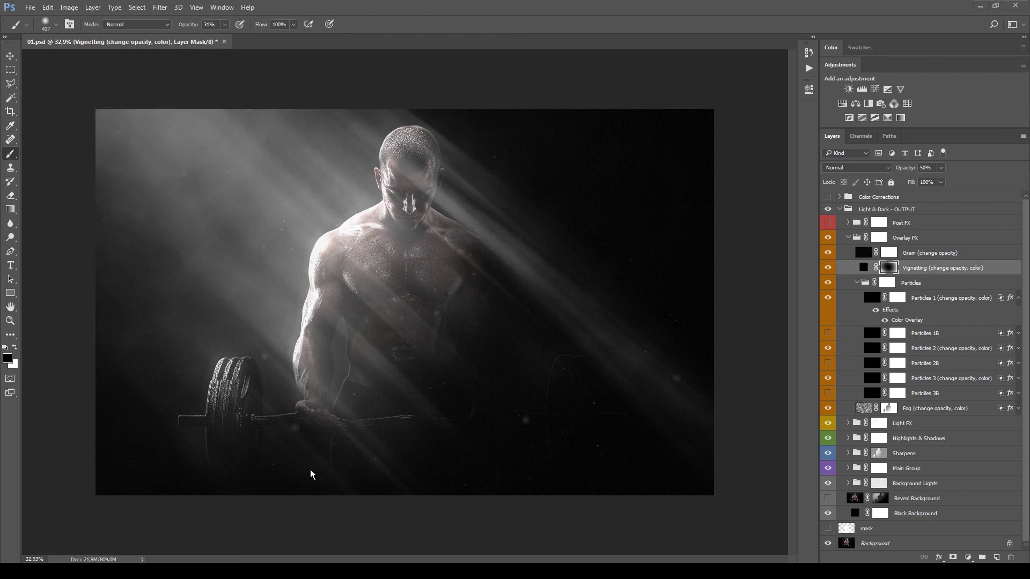
Make the Post FX group visible, open it in place of Overlay FX, and select its Tune Shadows, Tune Highlights and Global Contrast layers.
left_click(832, 226)
left_click(848, 238)
left_click(847, 224)
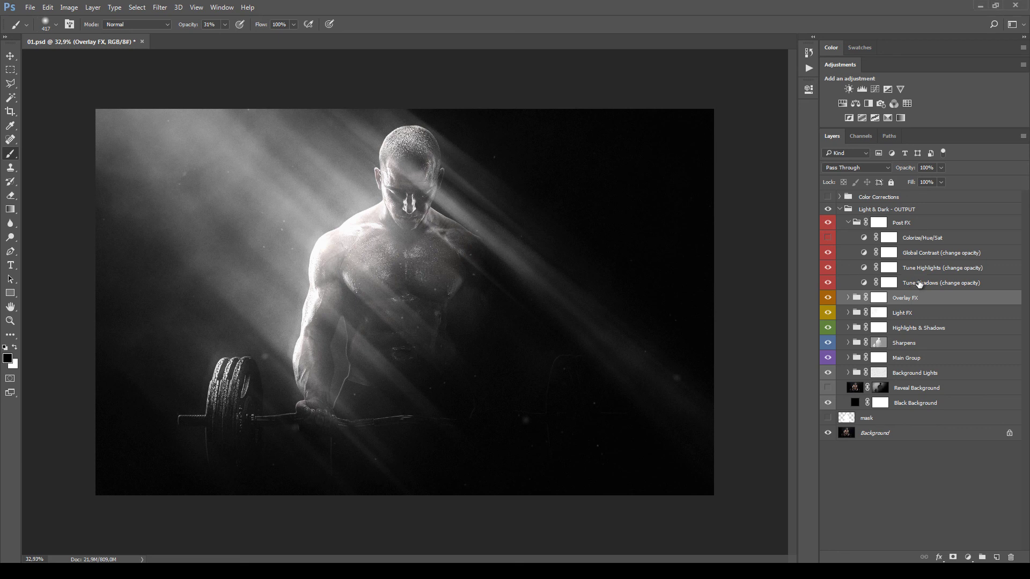
left_click(917, 282)
left_click(924, 267, "shift")
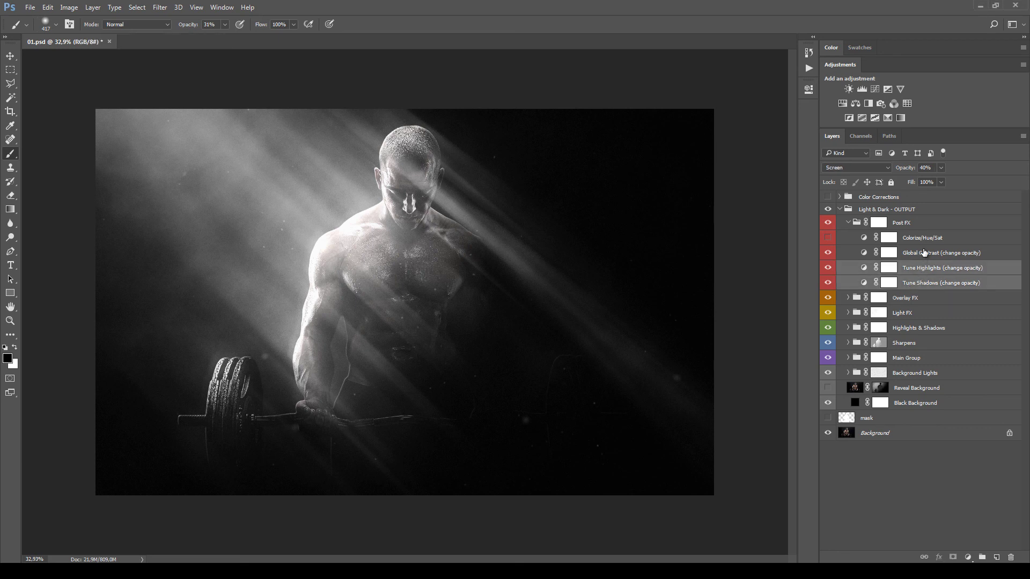
left_click(924, 253, "shift")
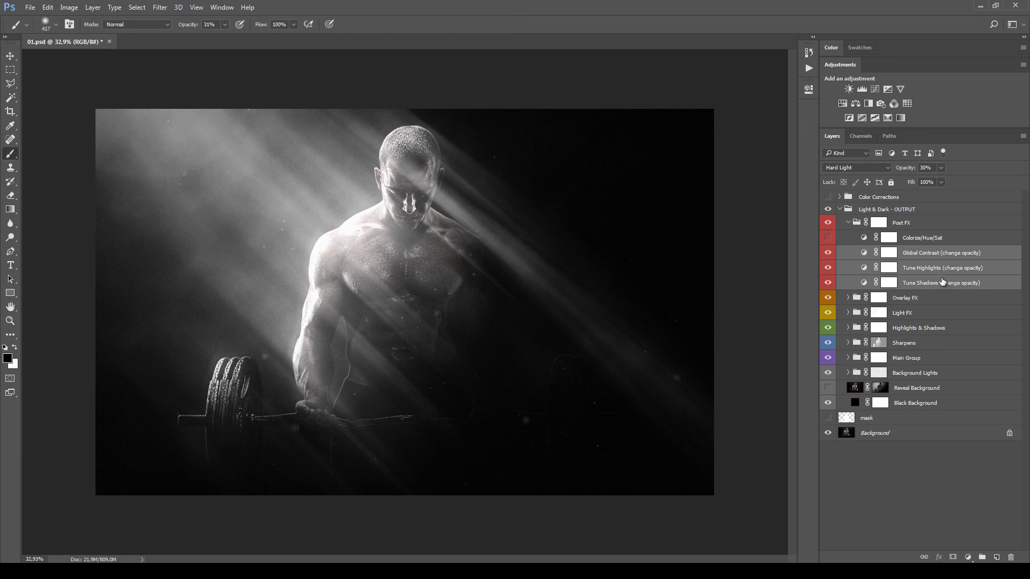
Try different opacities on the Tune Shadows, Tune Highlights and Global Contrast layers, one after another.
left_click(943, 283)
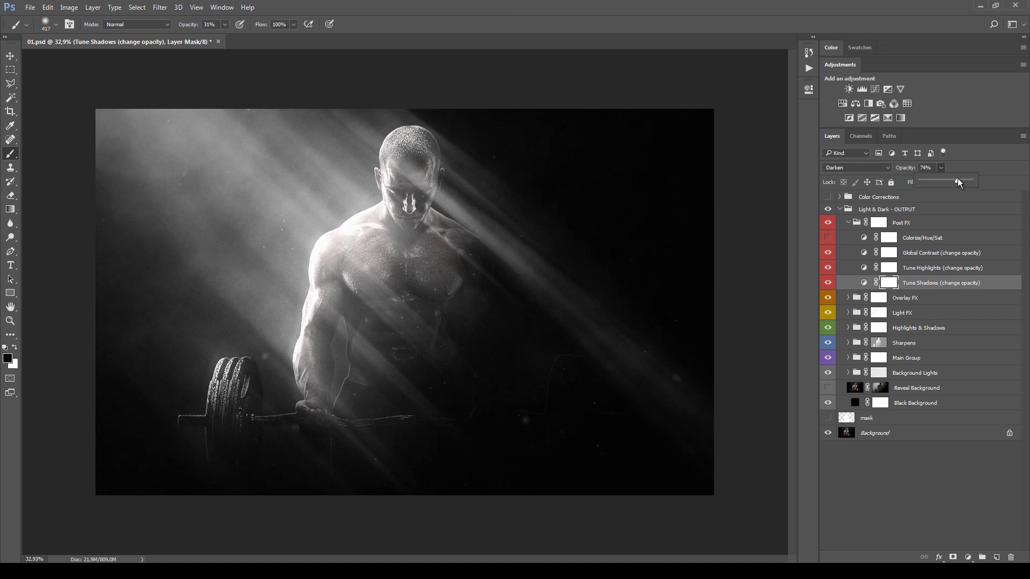
key("alt+bracketright")
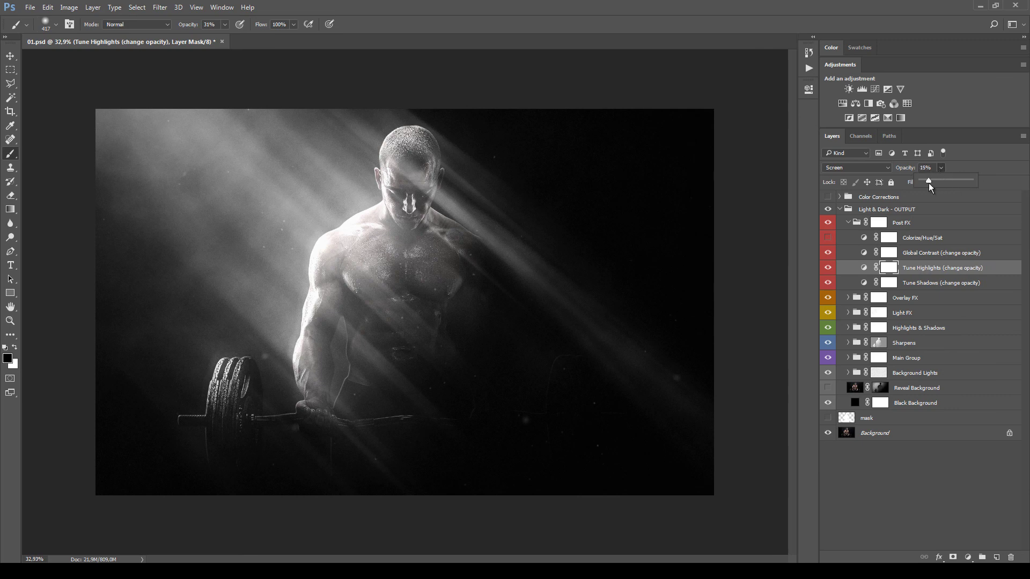
left_click_drag(929, 182, 948, 183)
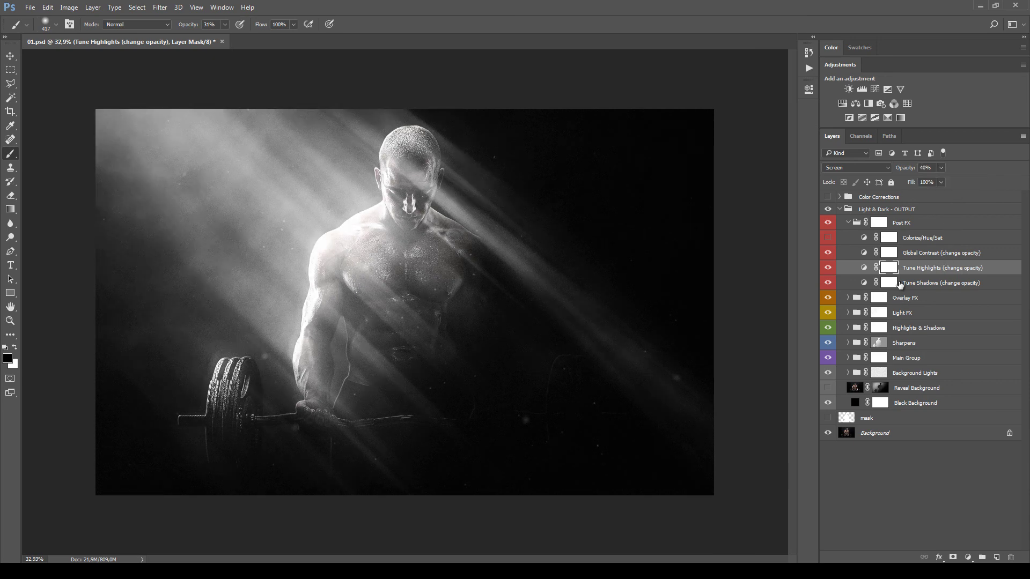
left_click(915, 254)
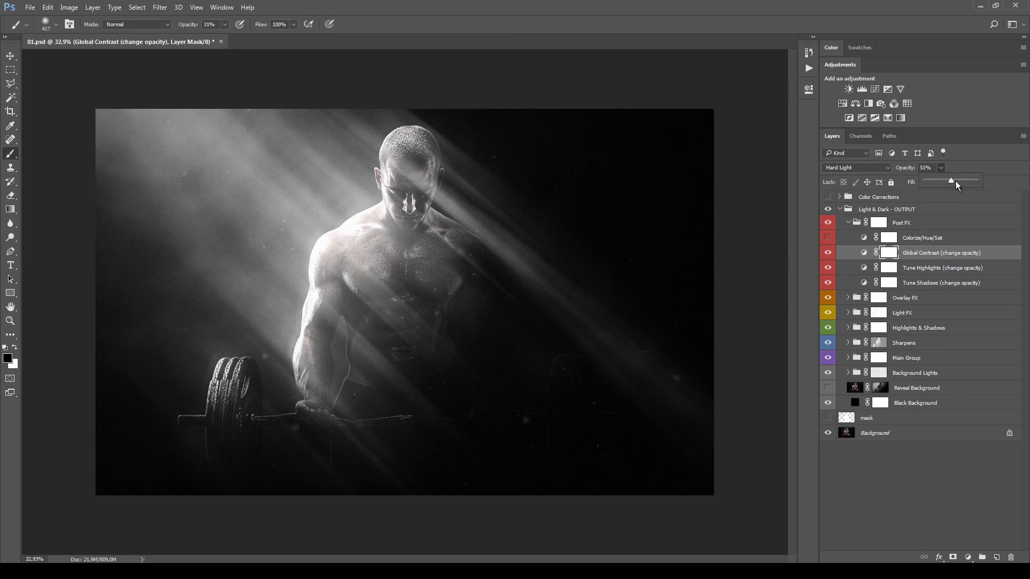
key("Escape")
Try the Colorize/Hue/Sat layer with different hue and saturation values and with Colorize off, and hide the layer again.
left_click(924, 242)
left_click(829, 238)
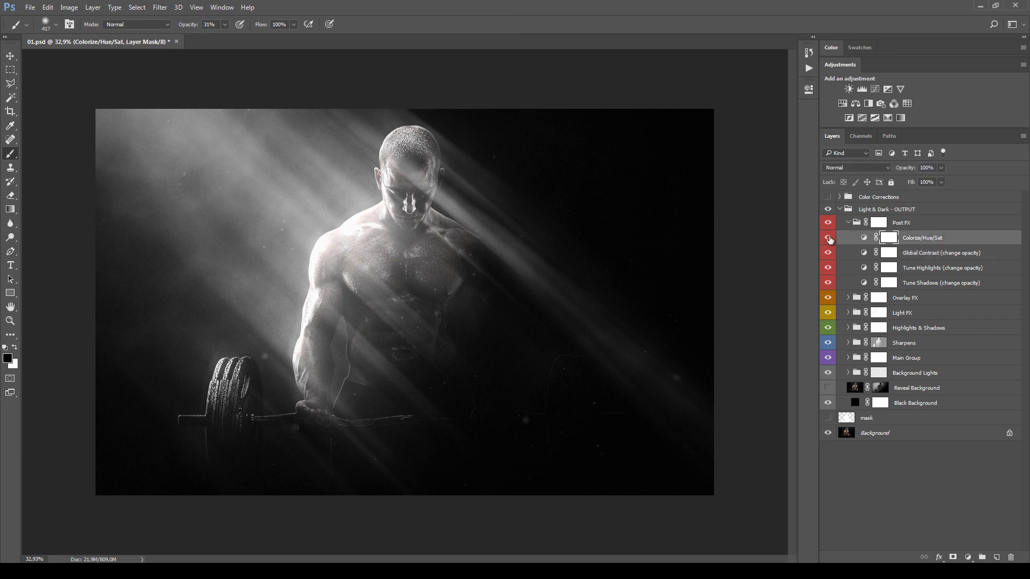
double_click(867, 240)
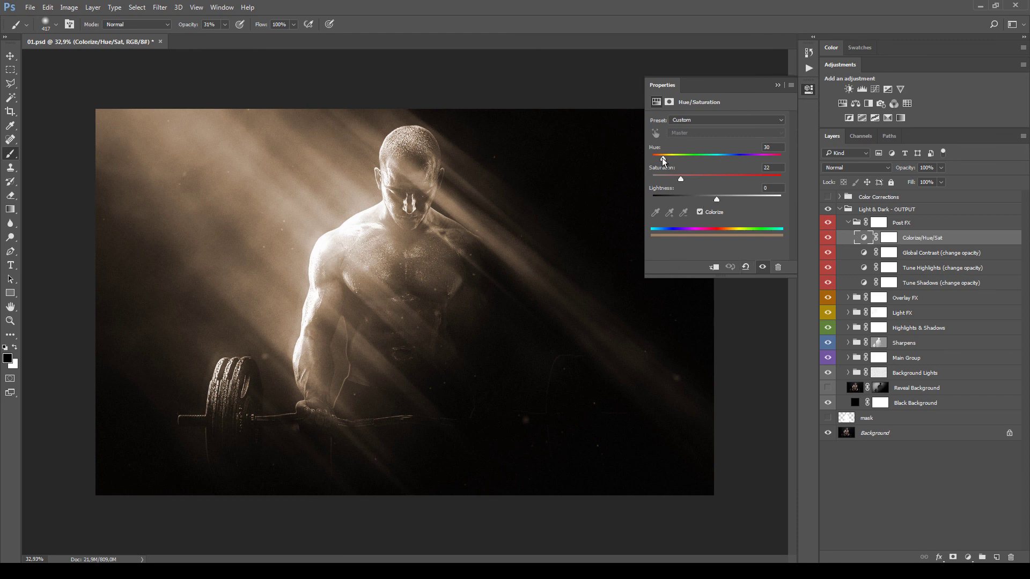
left_click_drag(663, 161, 728, 198)
left_click(746, 268)
left_click(700, 213)
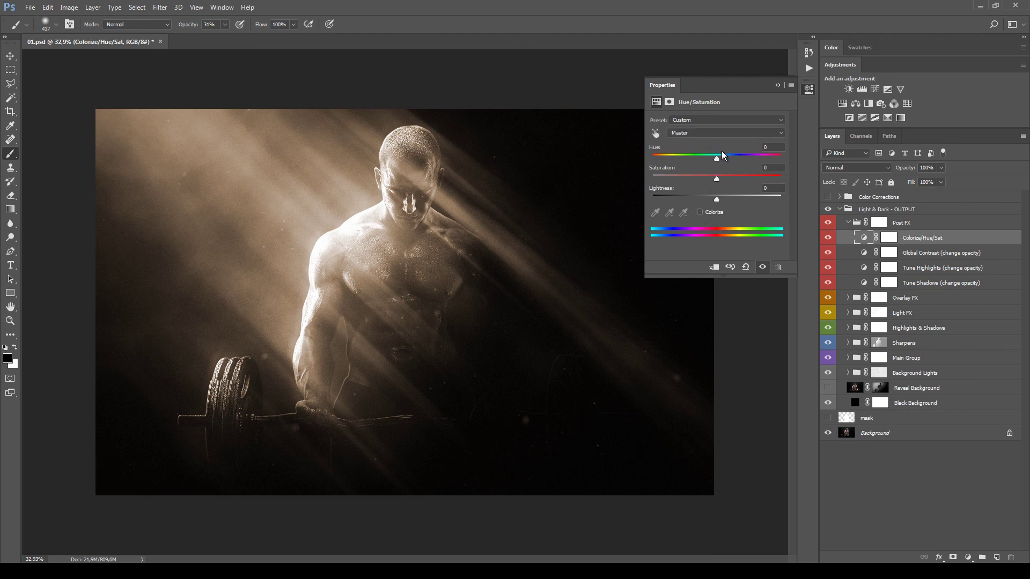
left_click_drag(717, 161, 717, 184)
left_click(828, 237)
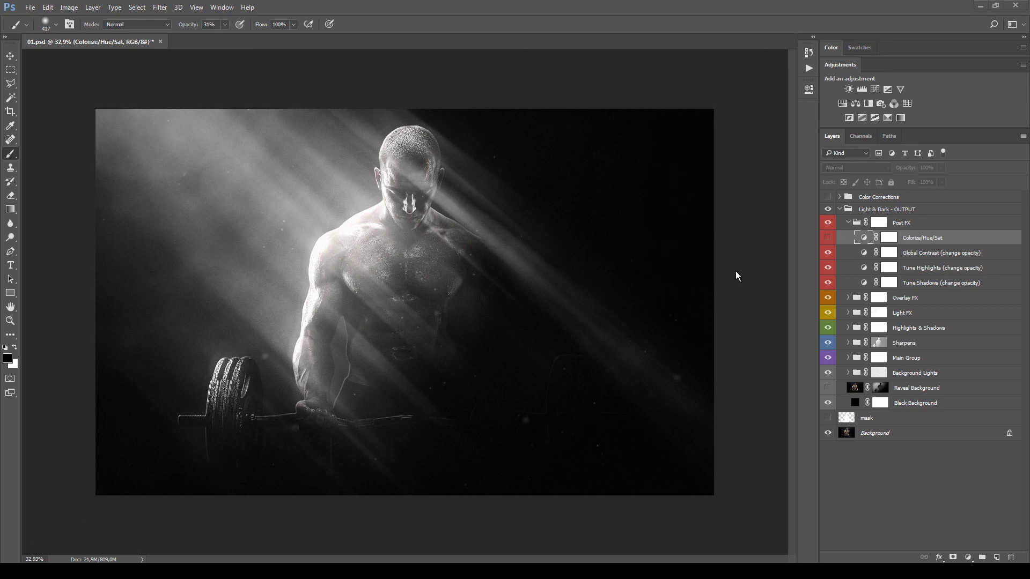
Collapse the Light & Dark - OUTPUT group, make the Color Corrections group visible and expanded, and hide its CC 1 layer.
left_click(848, 222)
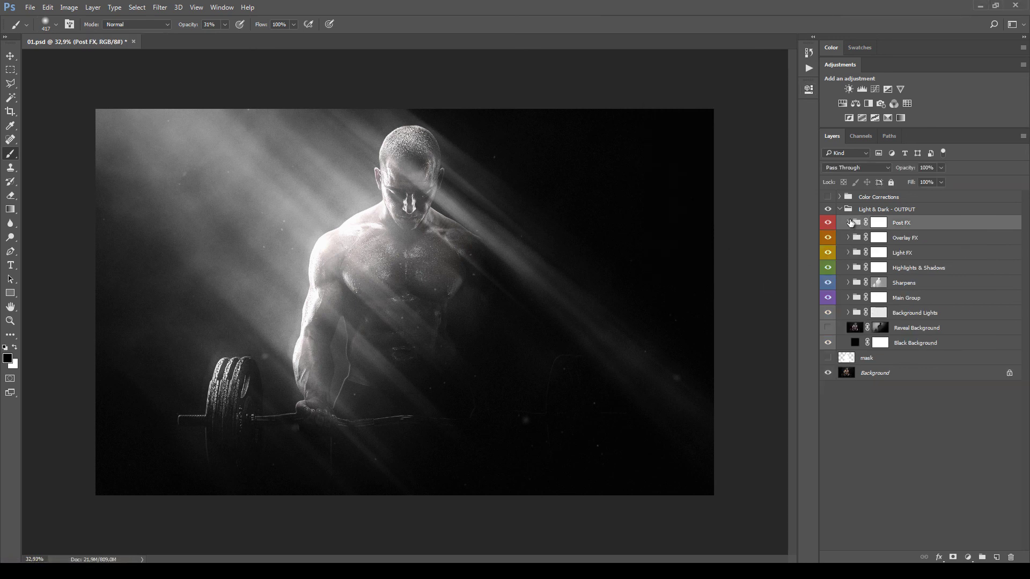
left_click(842, 213)
left_click(842, 211)
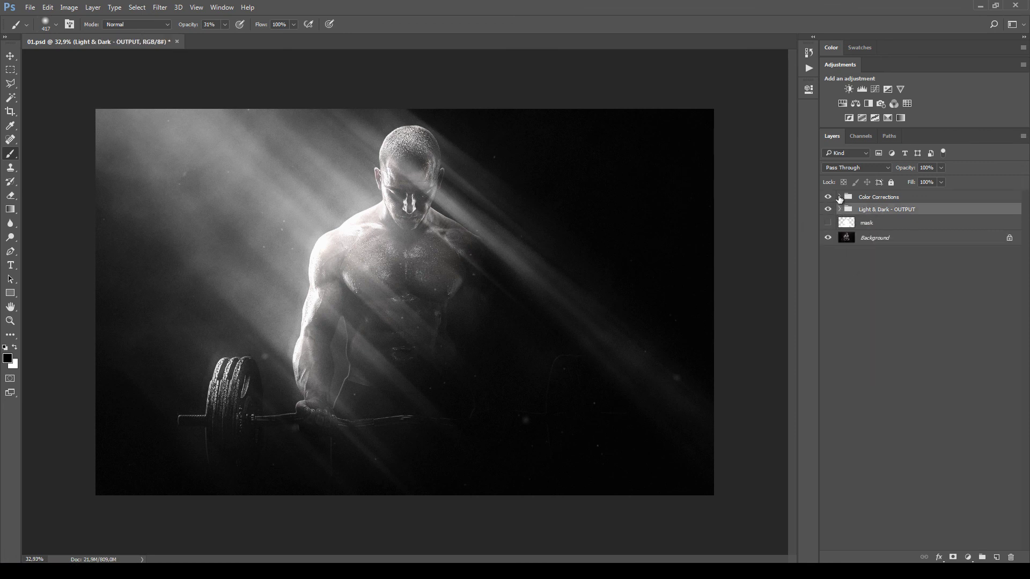
left_click(840, 197)
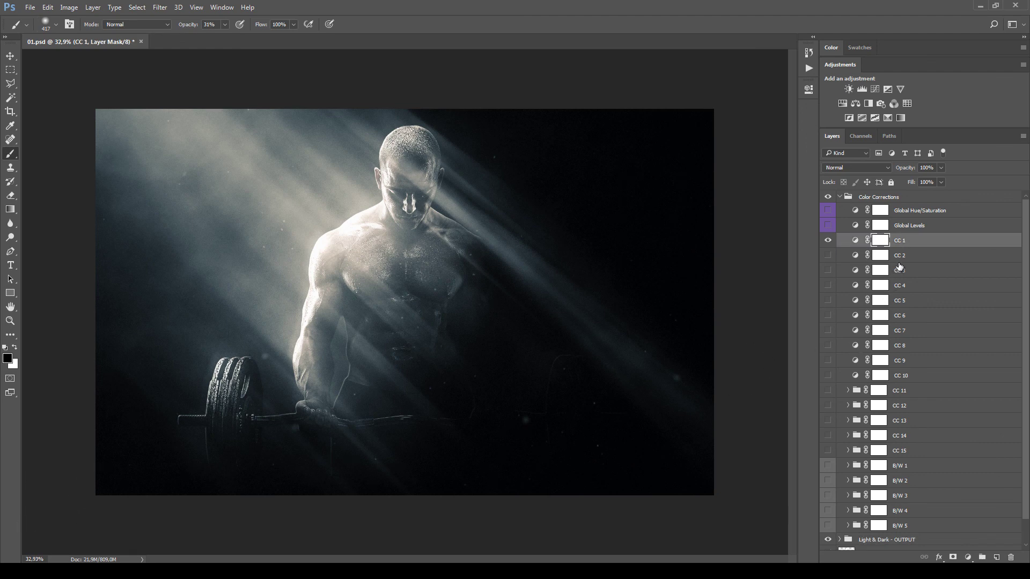
left_click(829, 241)
Review the Global Hue/Saturation and Global Levels adjustment layers in the Color Corrections group.
left_click(913, 215)
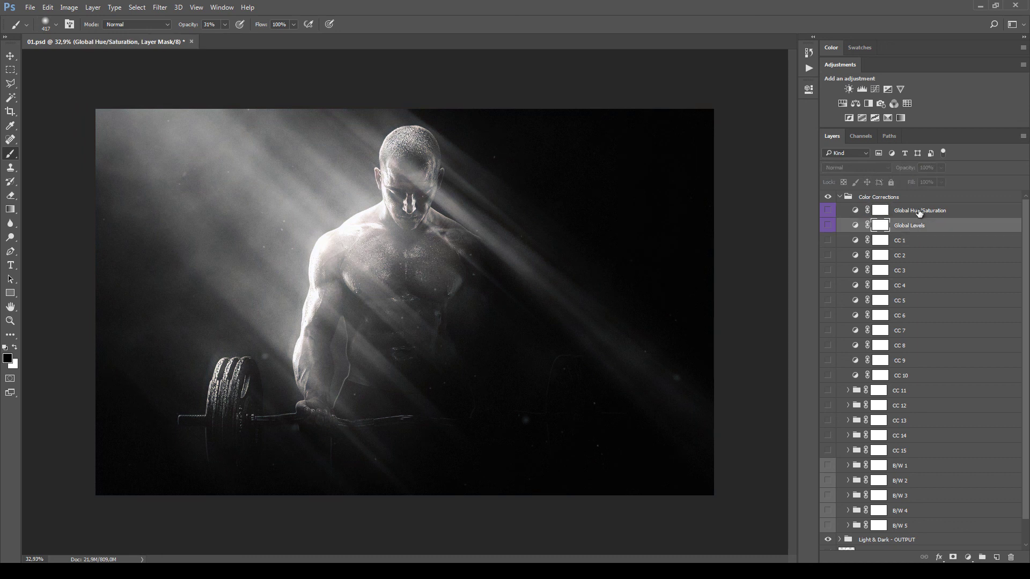
left_click(919, 220)
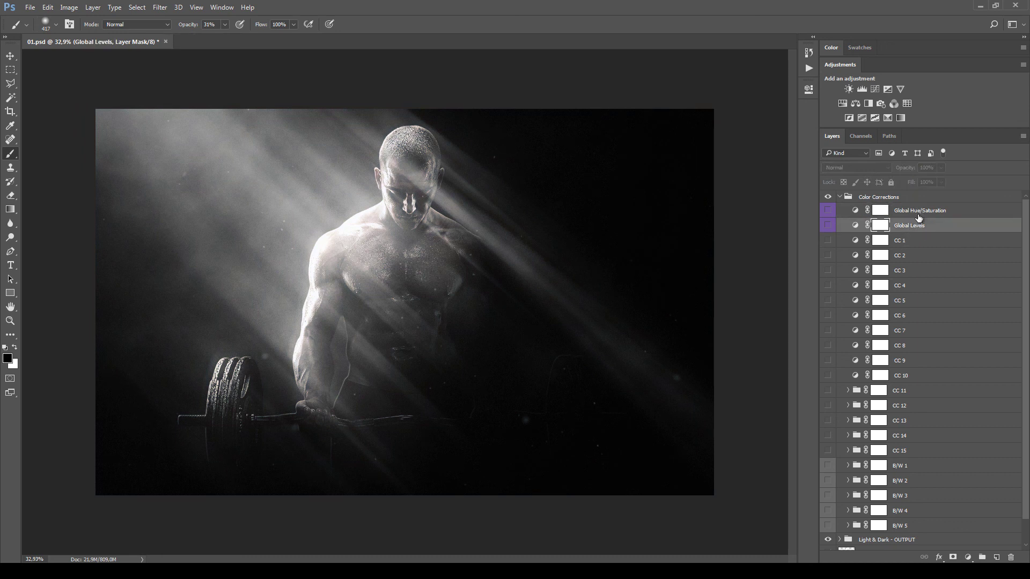
double_click(918, 221)
key("Return")
left_click(920, 211)
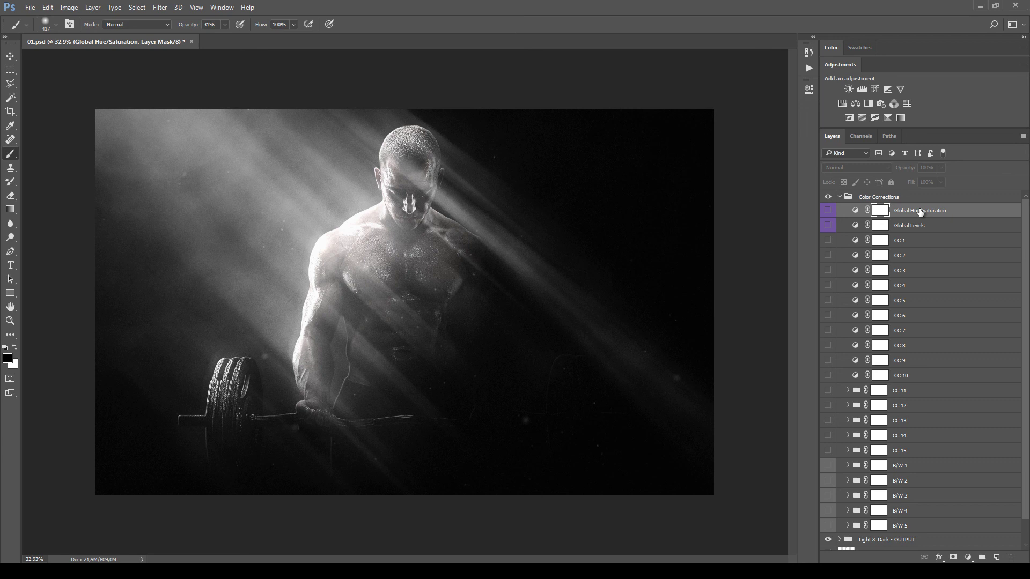
Preview color corrections from CC 1 to CC 8 on the photo, showing and hiding them one at a time.
left_click(828, 242)
left_click(828, 243)
left_click(828, 271)
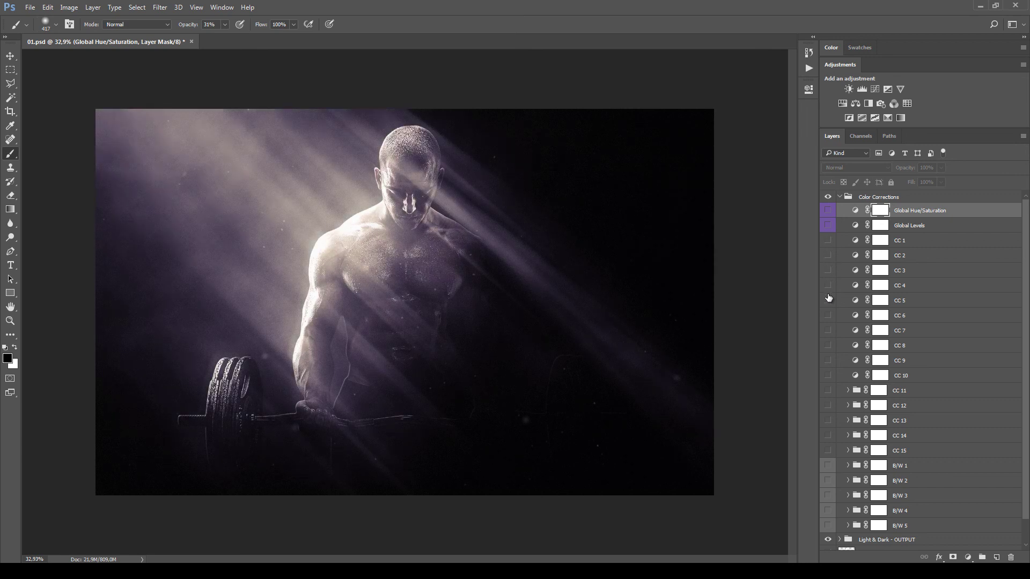
left_click(829, 288)
left_click(829, 287)
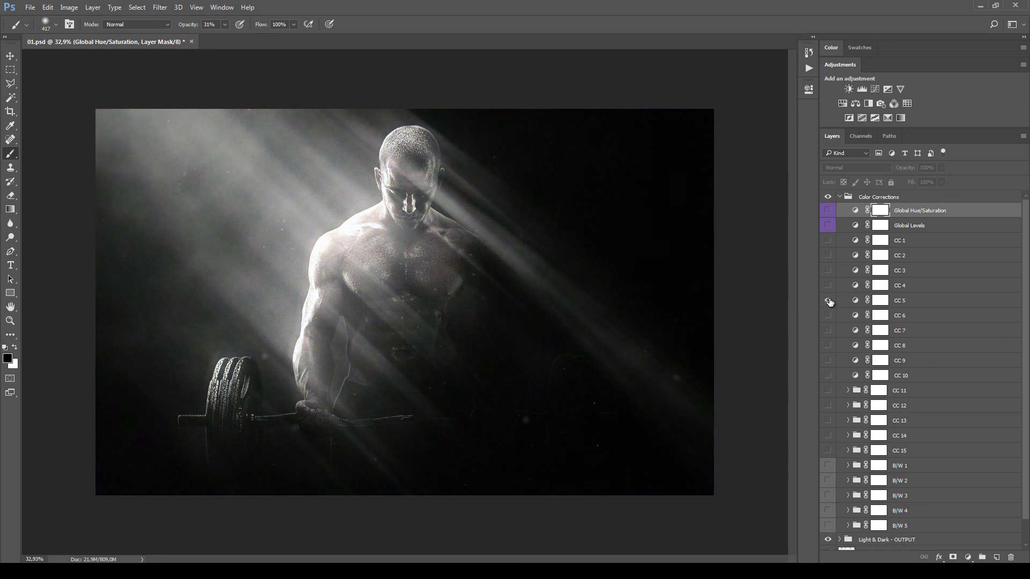
left_click(829, 301)
left_click(828, 347)
left_click(828, 348)
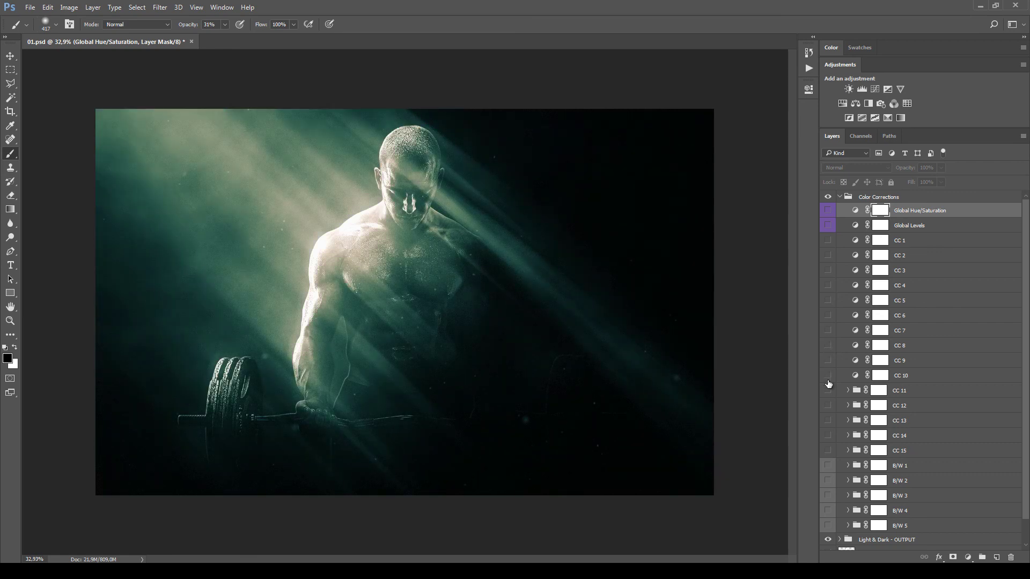
Preview the color corrections from CC 10 to CC 15 by showing and hiding each one.
left_click(828, 376)
left_click(828, 377)
left_click(829, 394)
left_click(826, 406)
left_click(828, 406)
left_click(828, 421)
left_click(828, 421)
left_click(829, 436)
left_click(829, 436)
left_click(828, 451)
left_click(828, 451)
Preview the black-and-white looks B/W 1 to B/W 5 one at a time, leaving them all hidden.
left_click(828, 466)
left_click(828, 482)
left_click(828, 481)
left_click(828, 496)
left_click(828, 497)
left_click(829, 511)
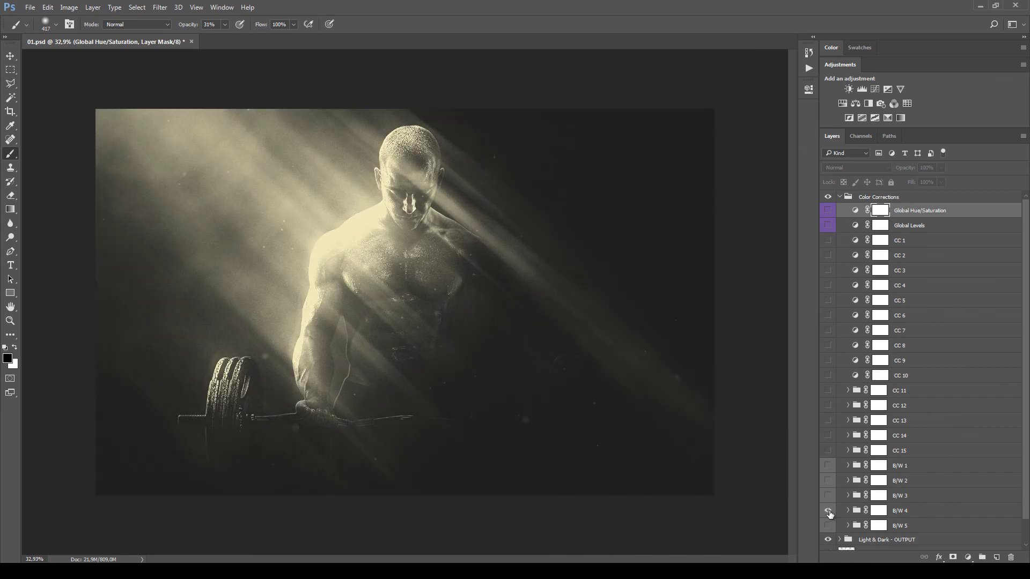
left_click(828, 511)
left_click(828, 527)
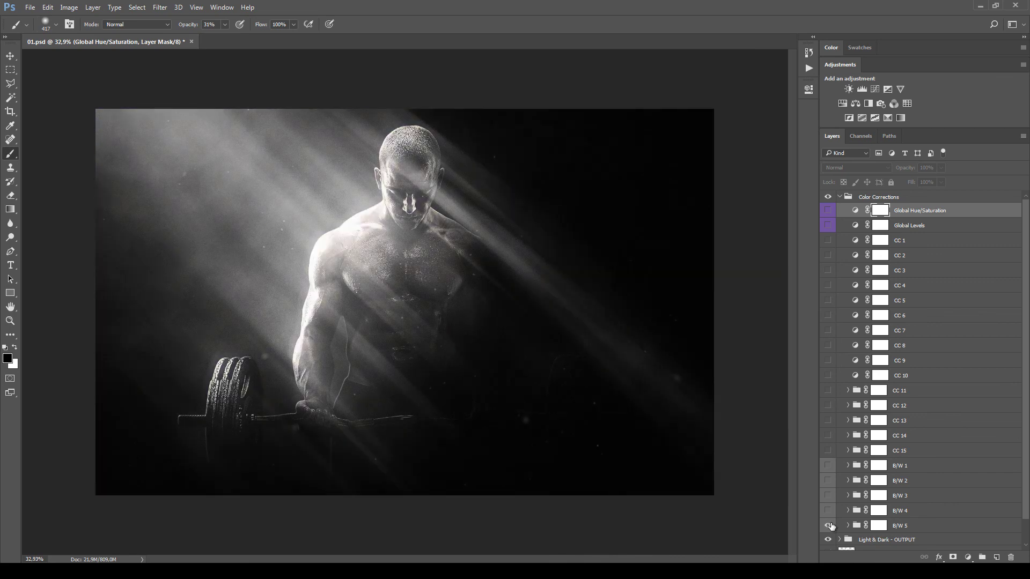
left_click(828, 526)
Make the CC 6 color correction visible and reduce its opacity to 64%.
left_click(833, 316)
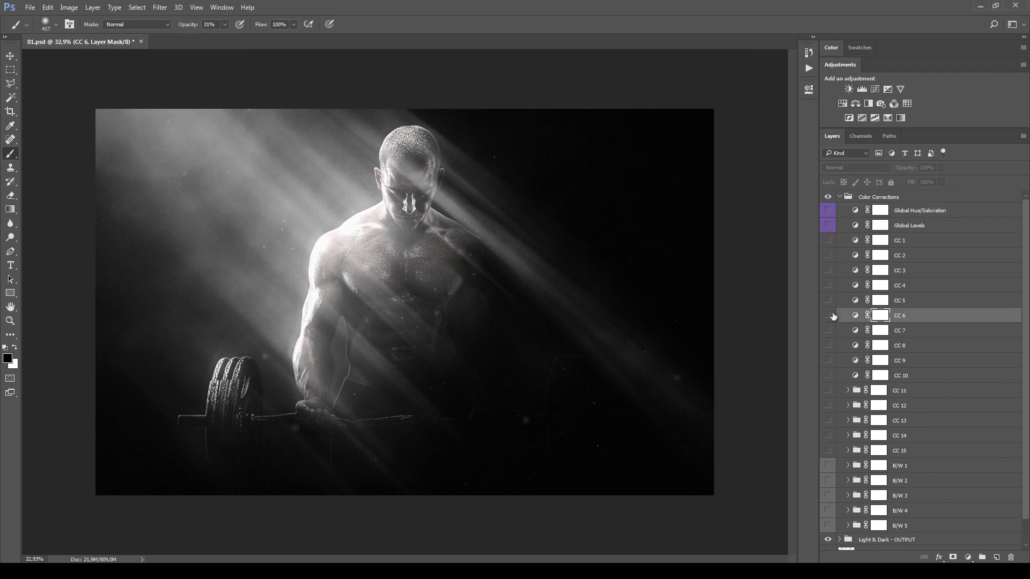
left_click(828, 317)
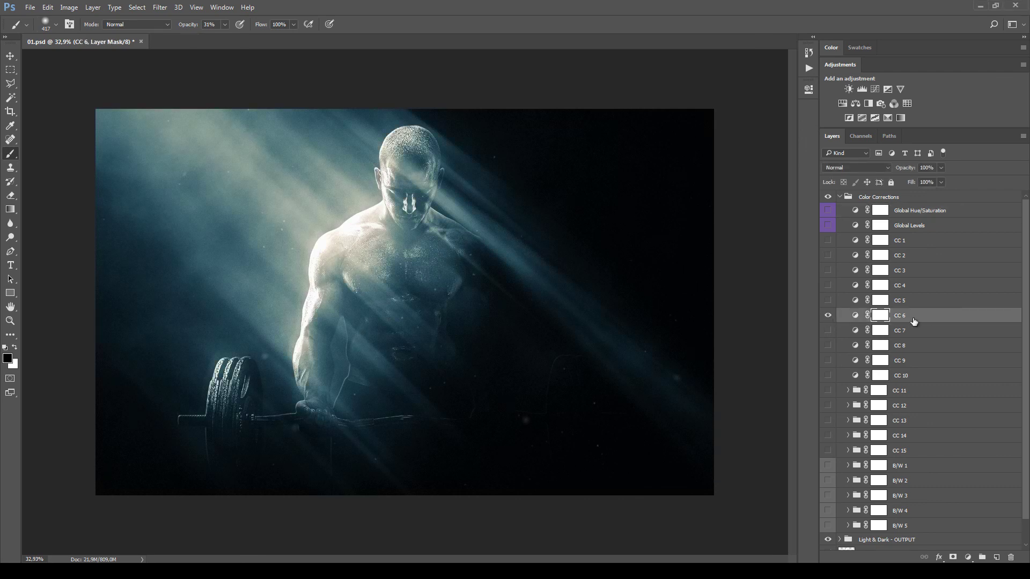
left_click(941, 168)
Try CC 4 combined with CC 6 at a reduced CC 4 opacity, and hide CC 4 again.
left_click(828, 285)
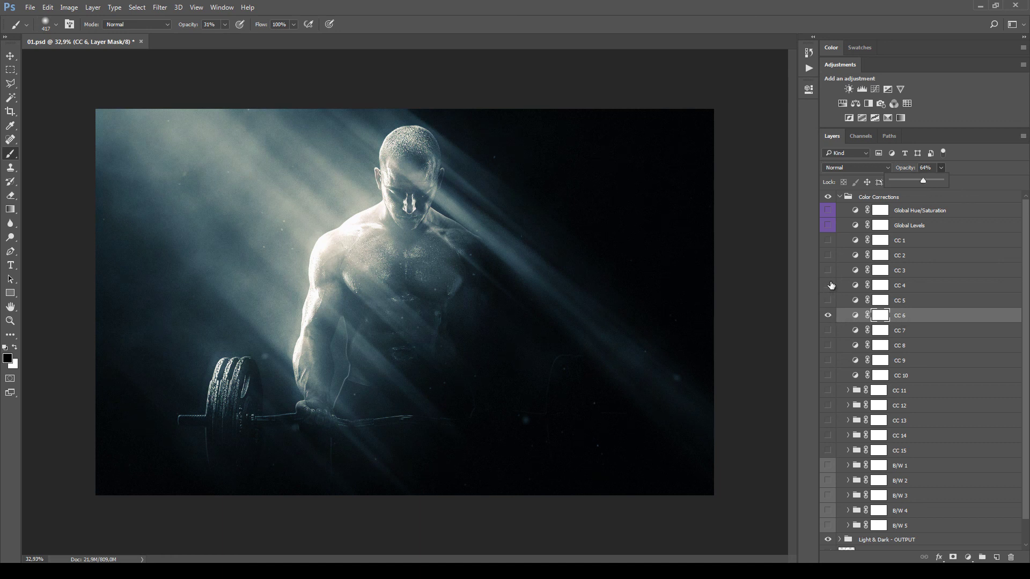
left_click(914, 288)
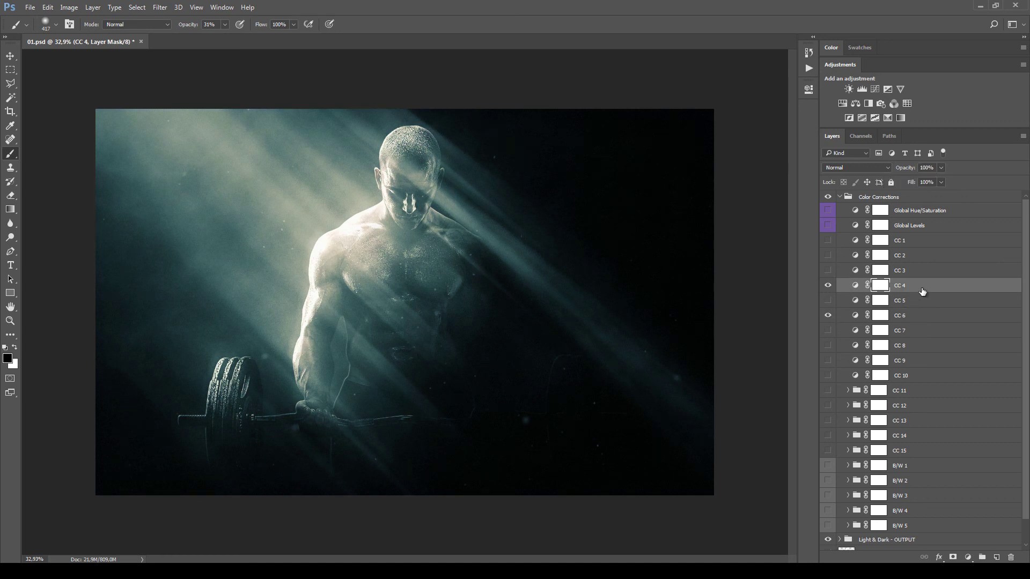
left_click(941, 167)
left_click(828, 285)
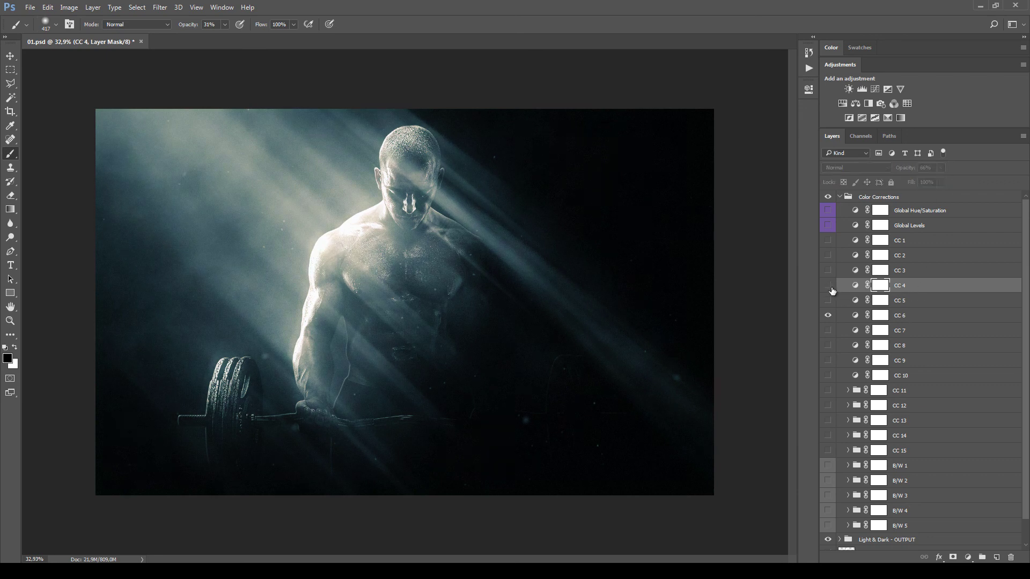
Set the opacity of the CC 6 color correction to 52%.
left_click(914, 316)
left_click(941, 168)
left_click_drag(933, 184, 937, 184)
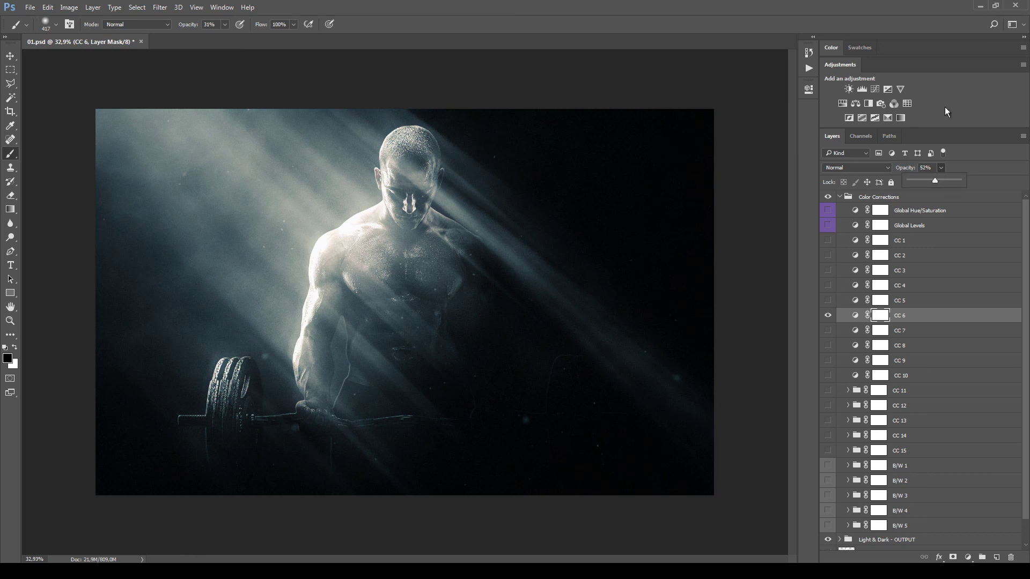
Collapse the adjustments area and the Color Corrections group, expand Light & Dark - OUTPUT, and select its Post FX group.
double_click(922, 67)
left_click(846, 145)
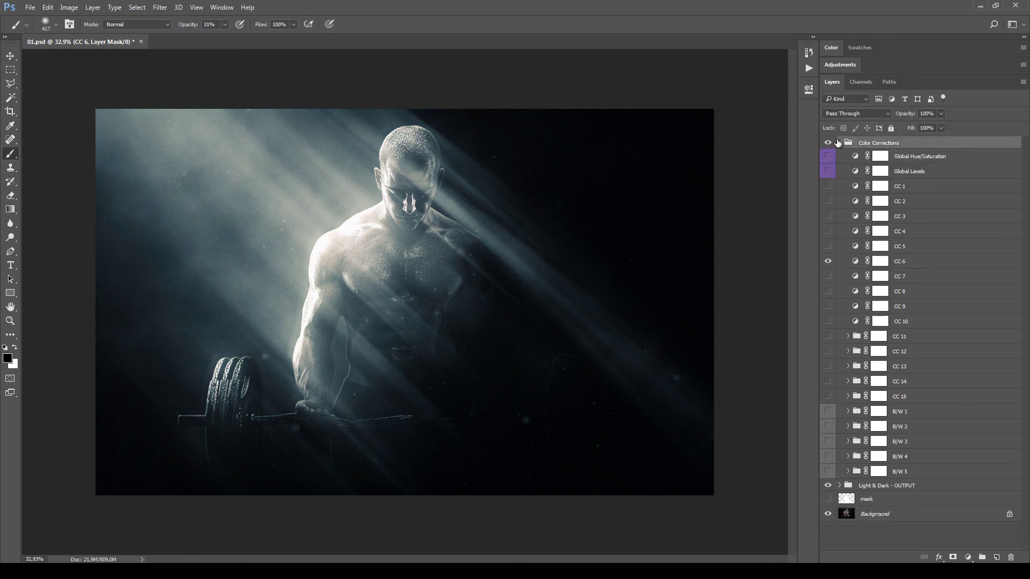
left_click(839, 143)
left_click(840, 155)
left_click(856, 172)
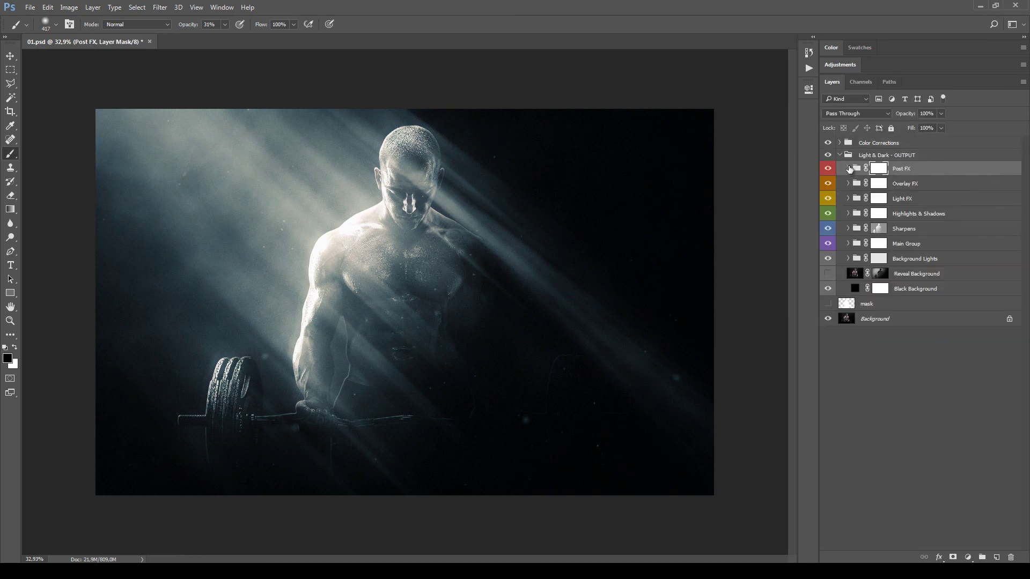
Expand the Post FX group and open the Hue/Saturation settings of its Colorize/Hue/Sat adjustment.
left_click(849, 168)
left_click(837, 185)
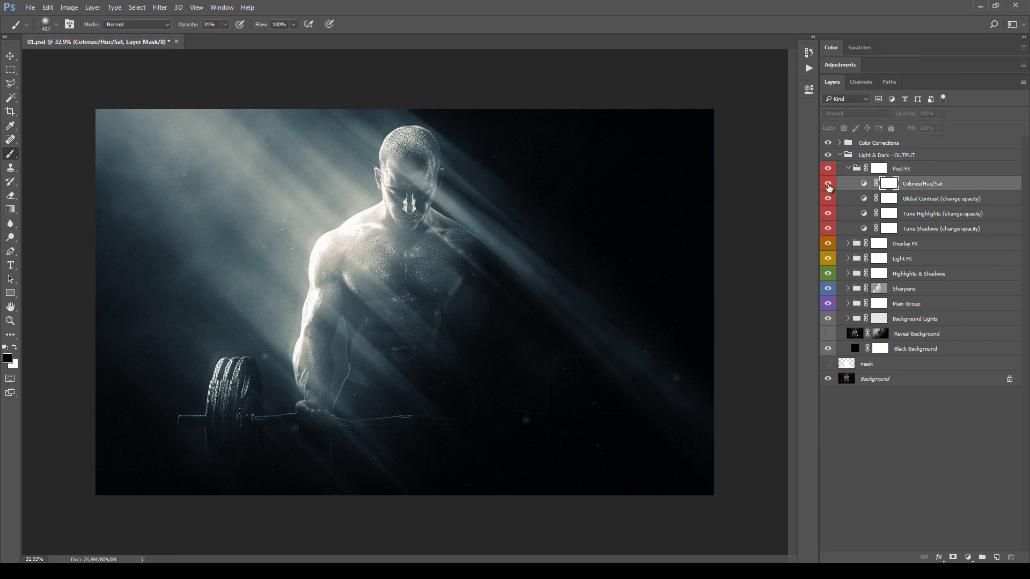
double_click(864, 183)
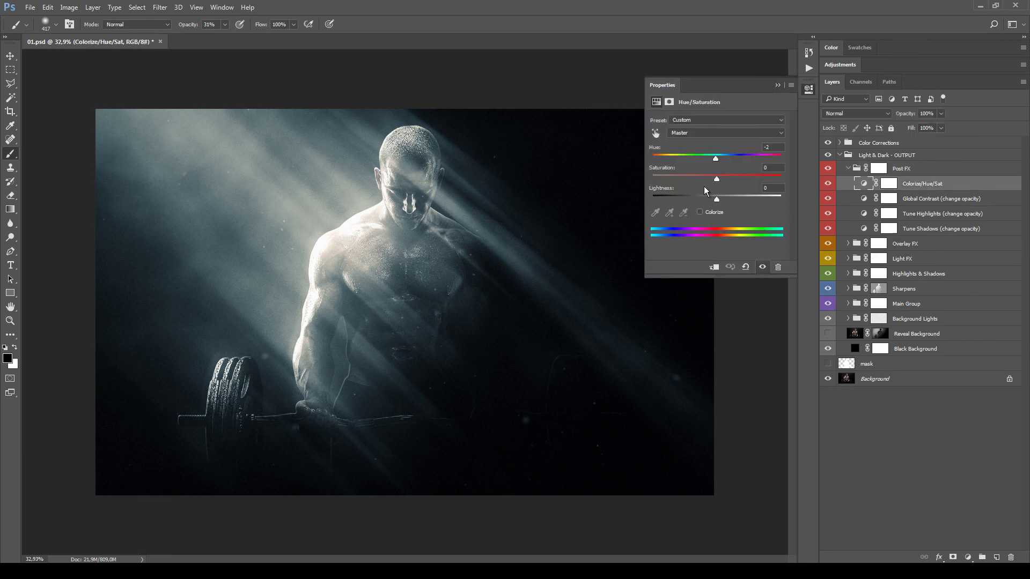
Try the Colorize option on the Colorize/Hue/Sat adjustment and revert it.
left_click(700, 212)
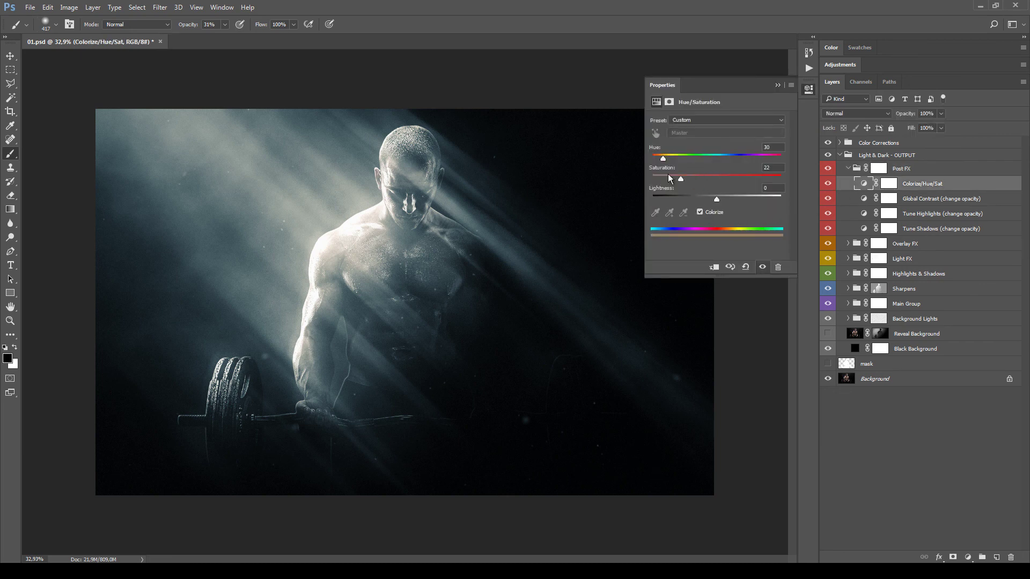
left_click(745, 266)
Expand the Color Corrections group, compare the image with CC 6 hidden and shown, and raise CC 6's opacity to 67%.
left_click(840, 142)
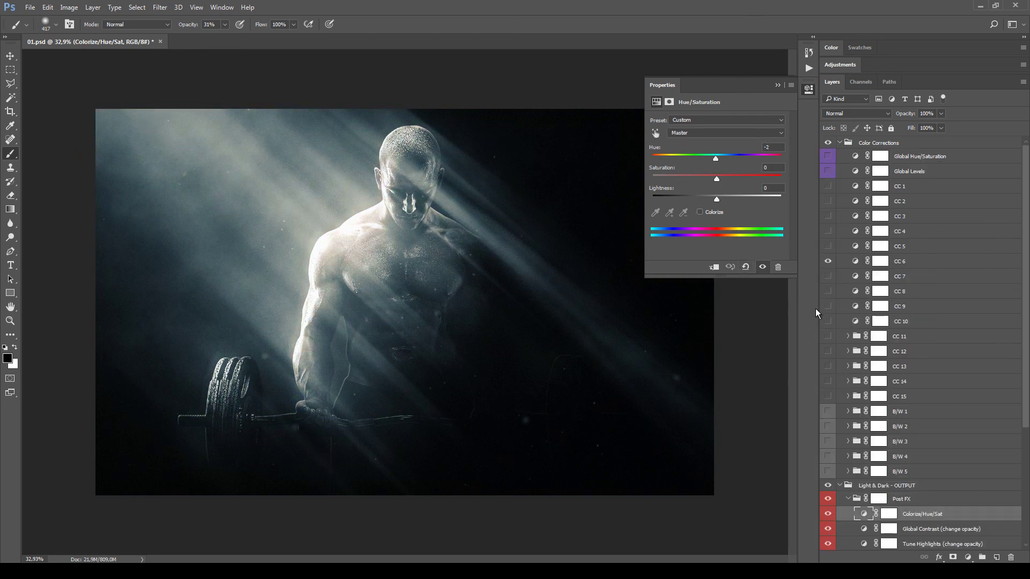
left_click(882, 265)
left_click(828, 262)
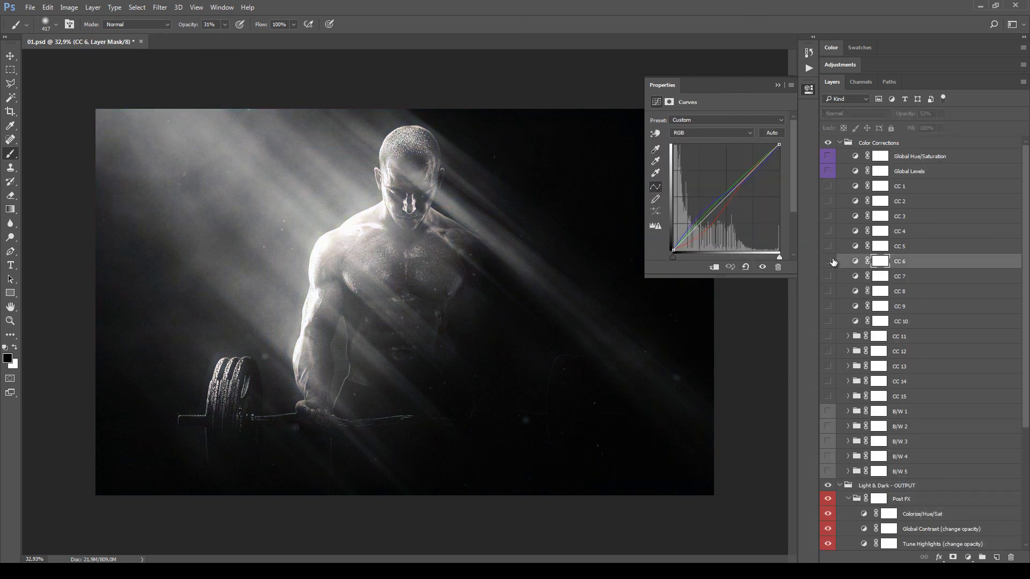
left_click(830, 261)
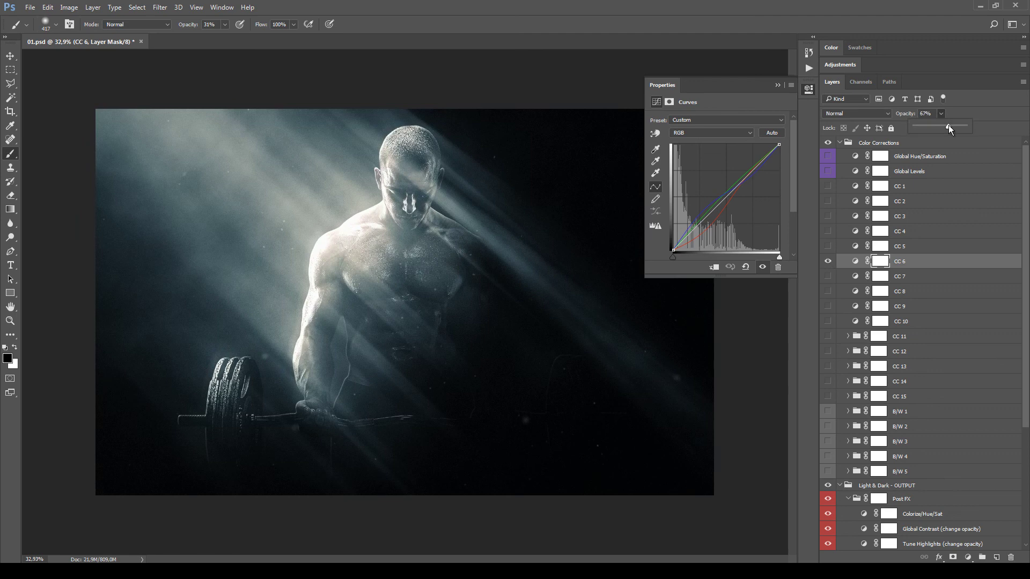
Enable Colorize on the Colorize/Hue/Sat adjustment in Post FX, reduce its saturation to 17, and collapse the adjustment settings.
scroll(961, 396, "down", 2)
left_click(923, 477)
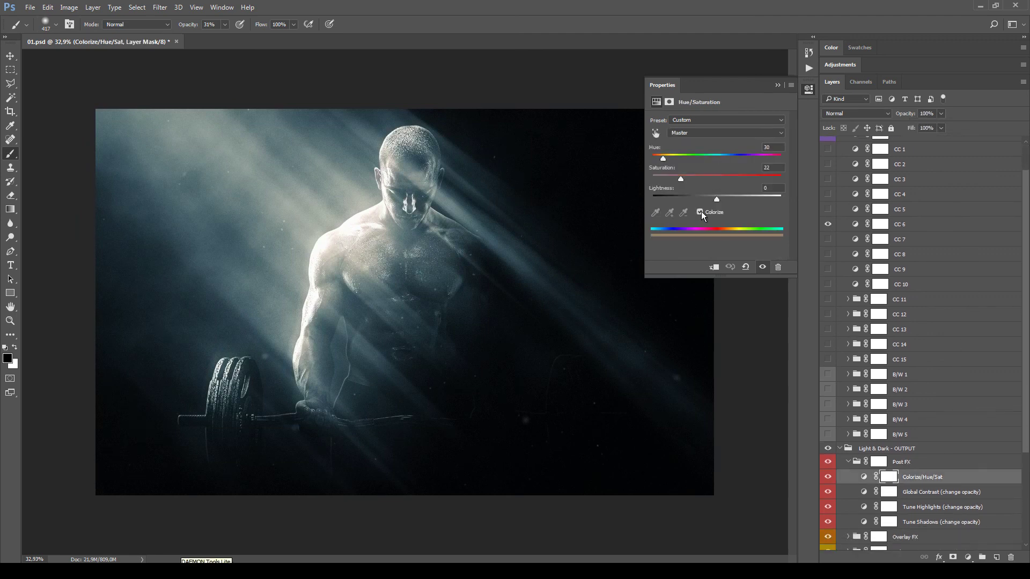
left_click(699, 212)
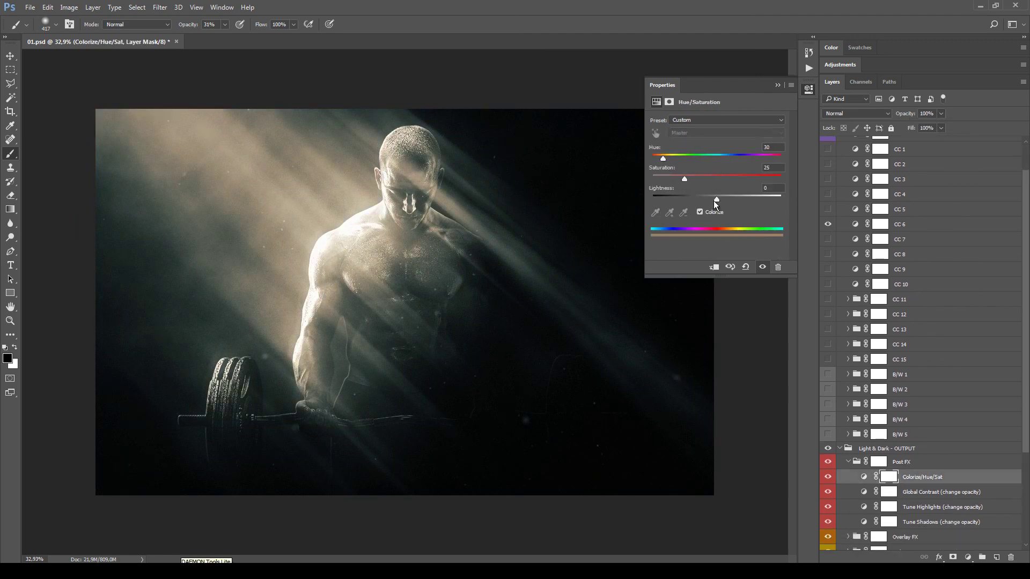
left_click_drag(685, 182, 675, 181)
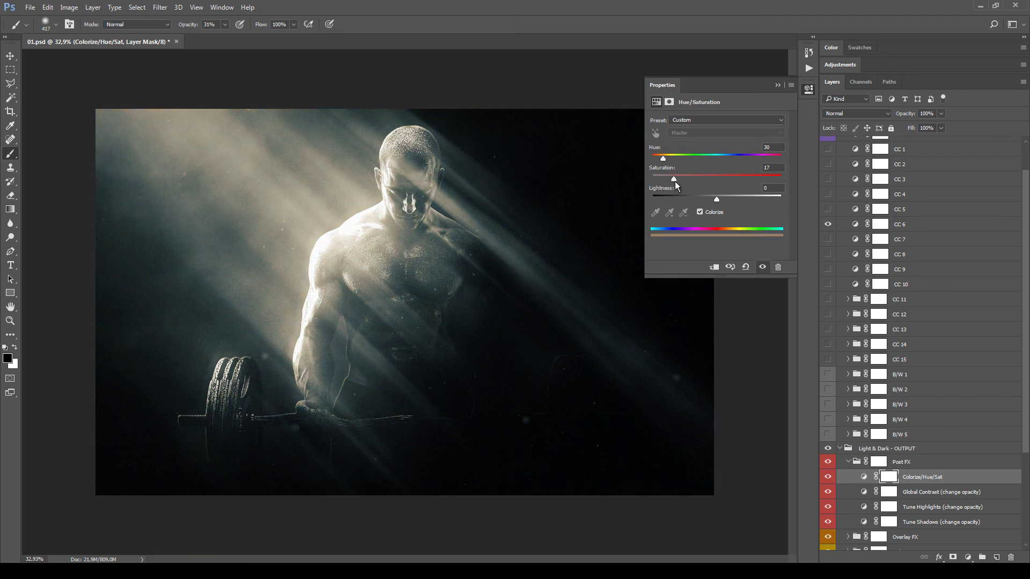
left_click(778, 86)
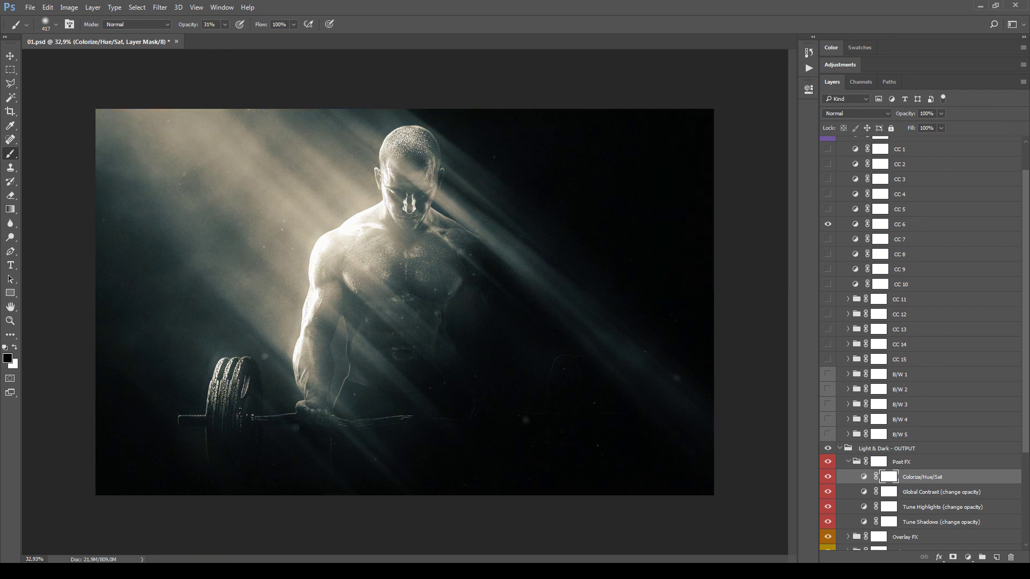